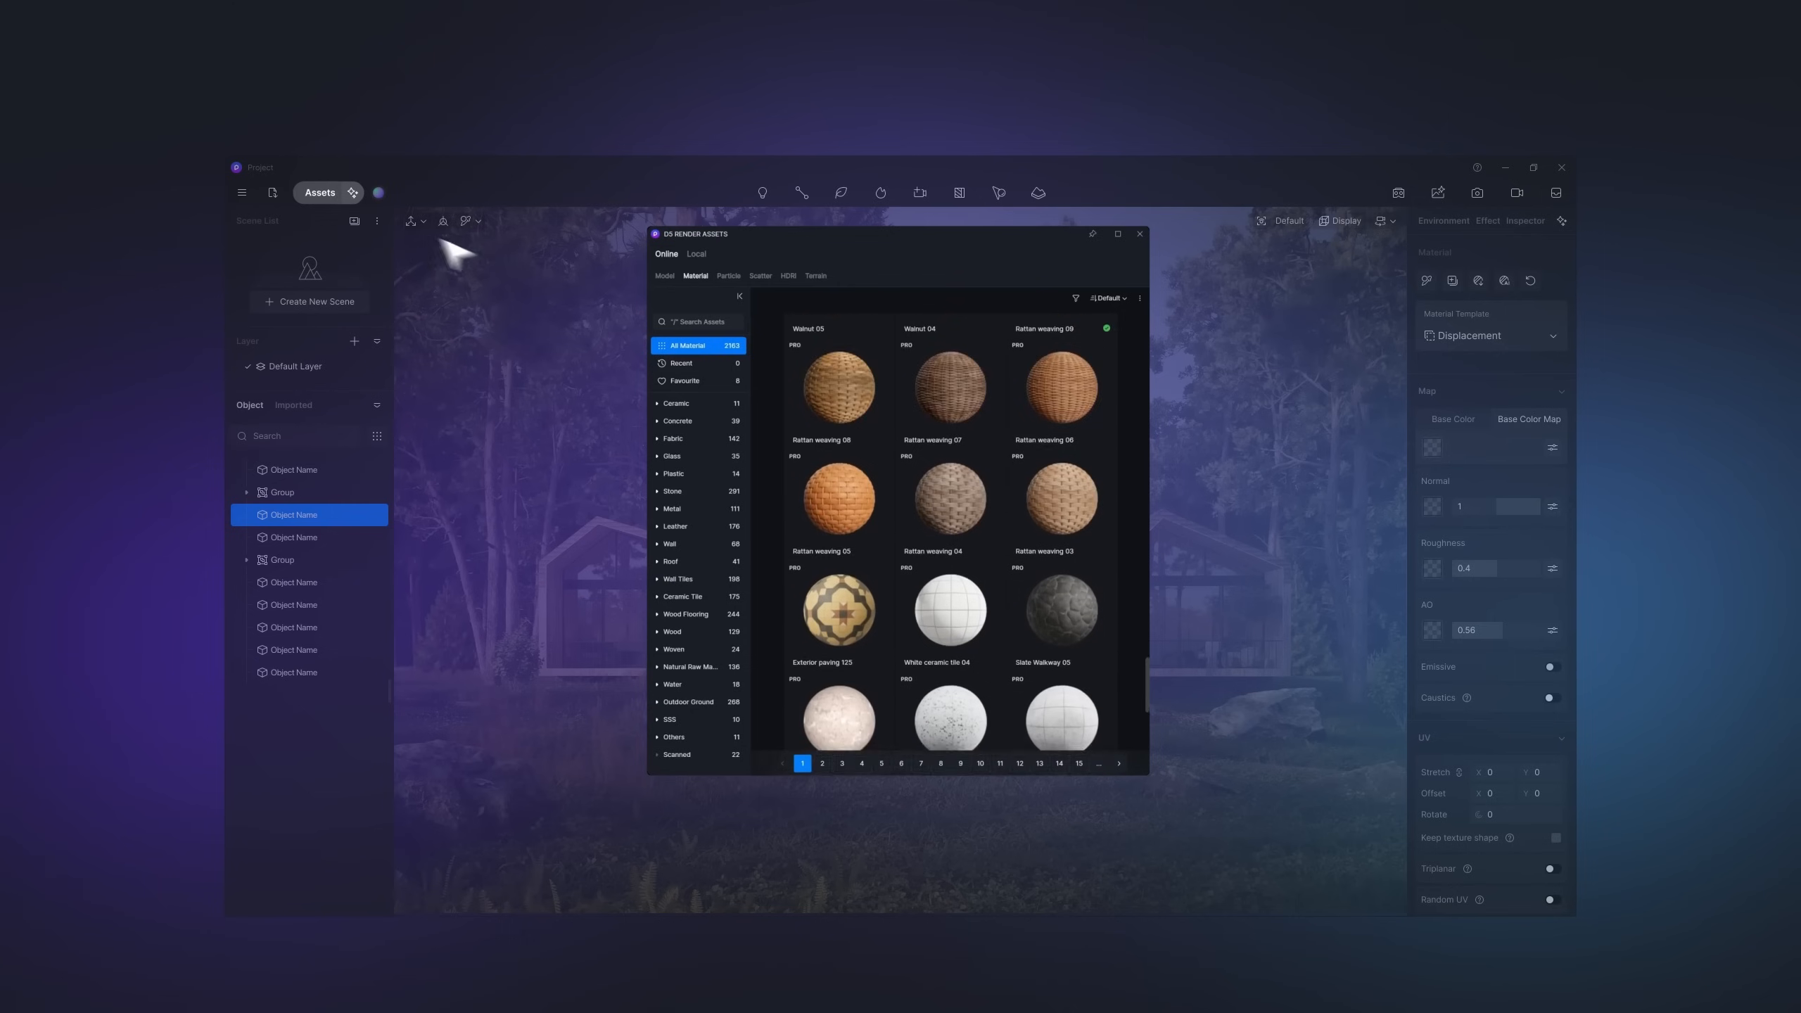
Browse the scatter assets and preview a warm foggy lighting preset in the intro showcase.
left_click(760, 277)
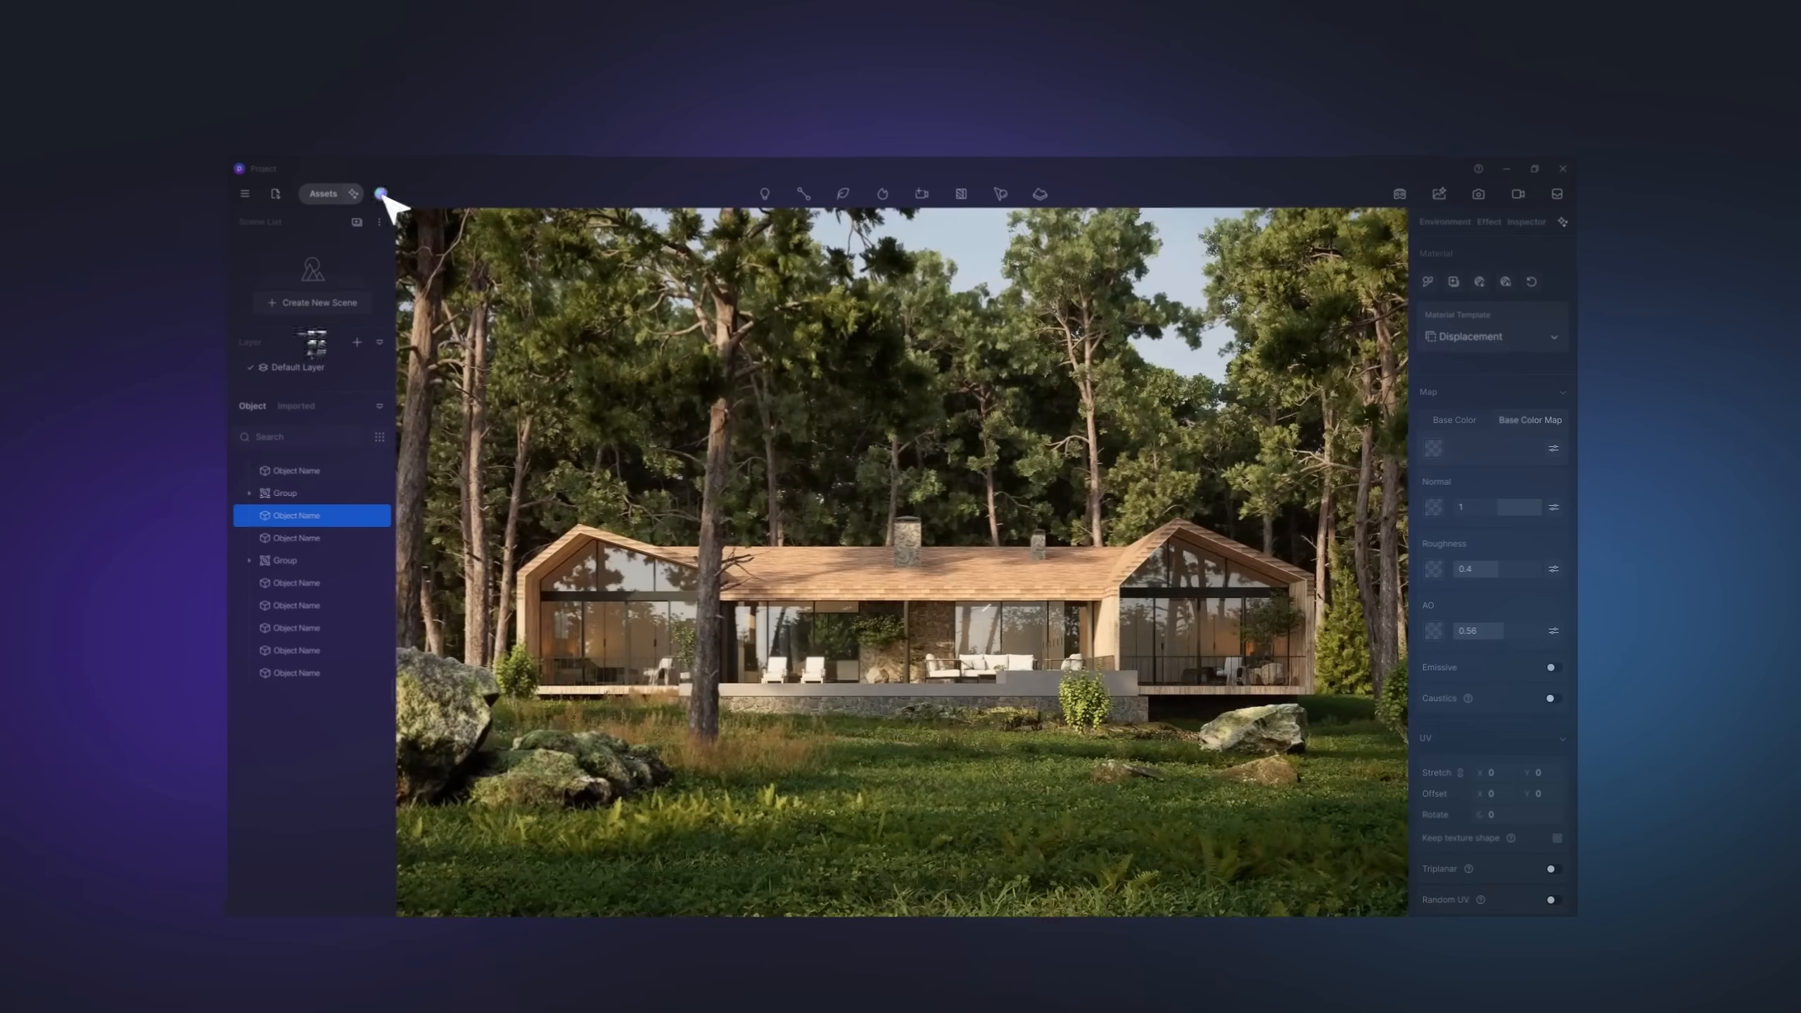
left_click(378, 193)
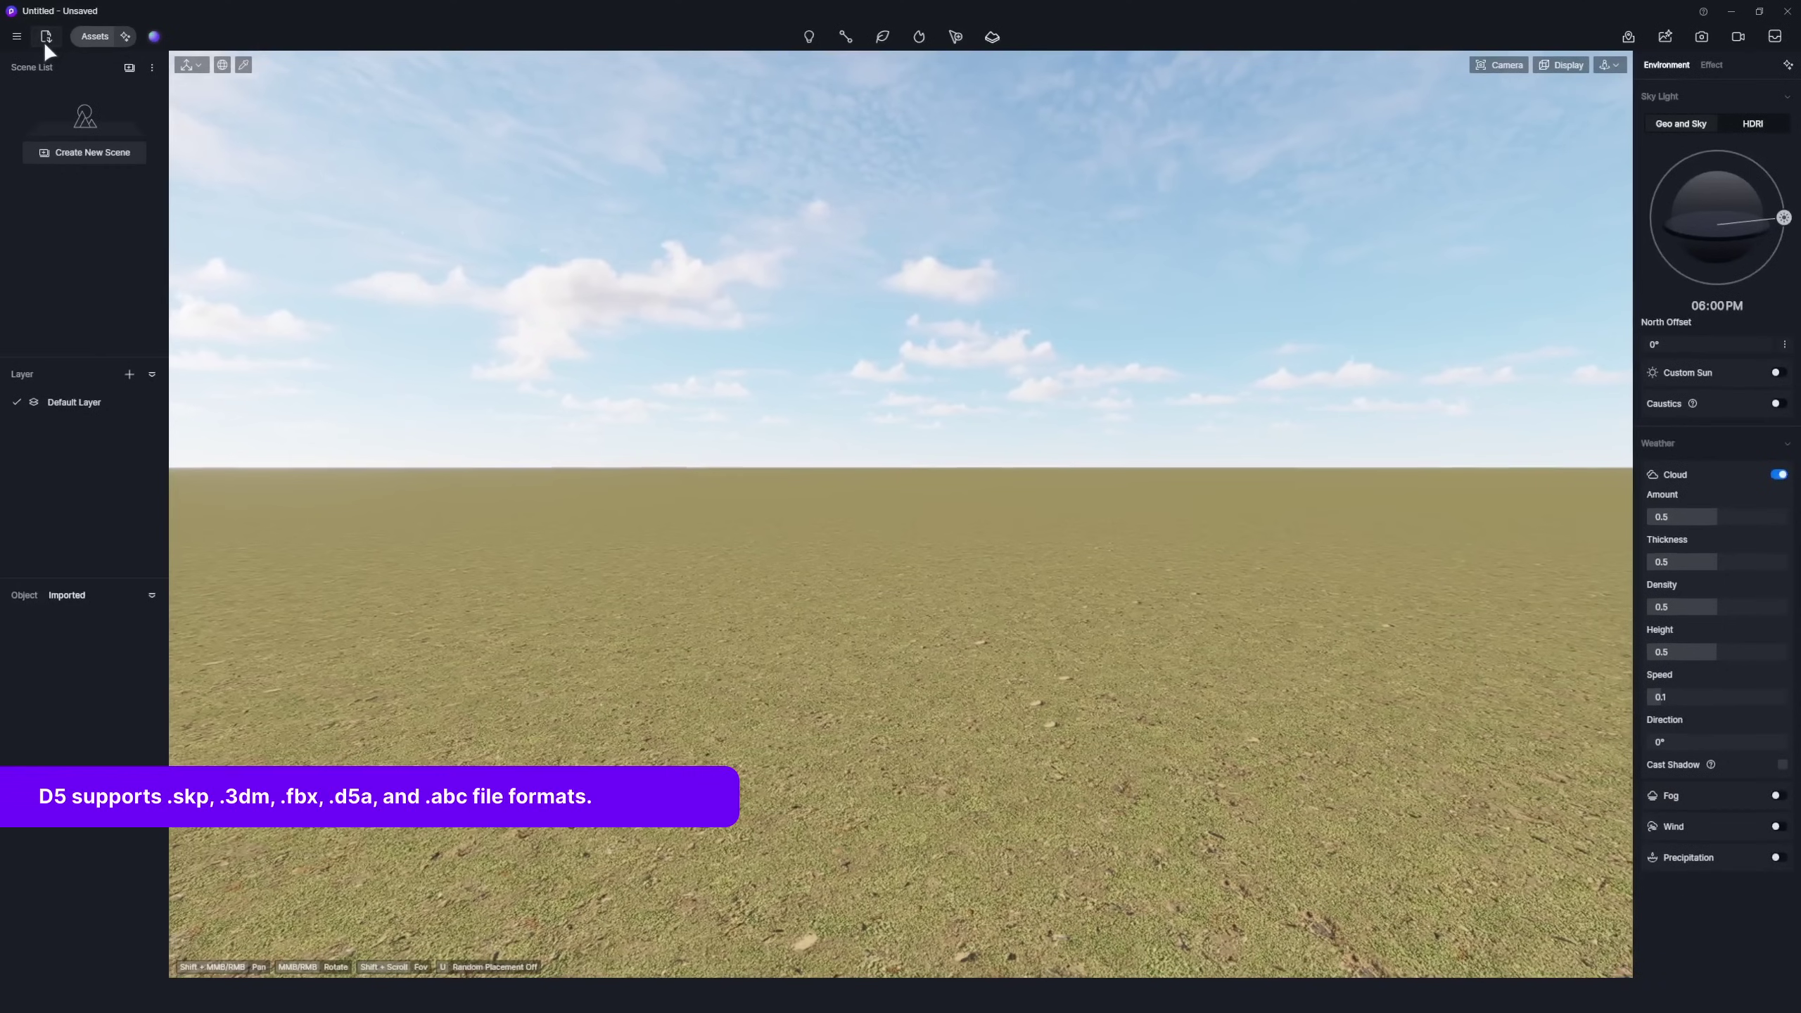
Import Model.fbx, load the house into the scene and settle it onto the ground.
left_click(44, 42)
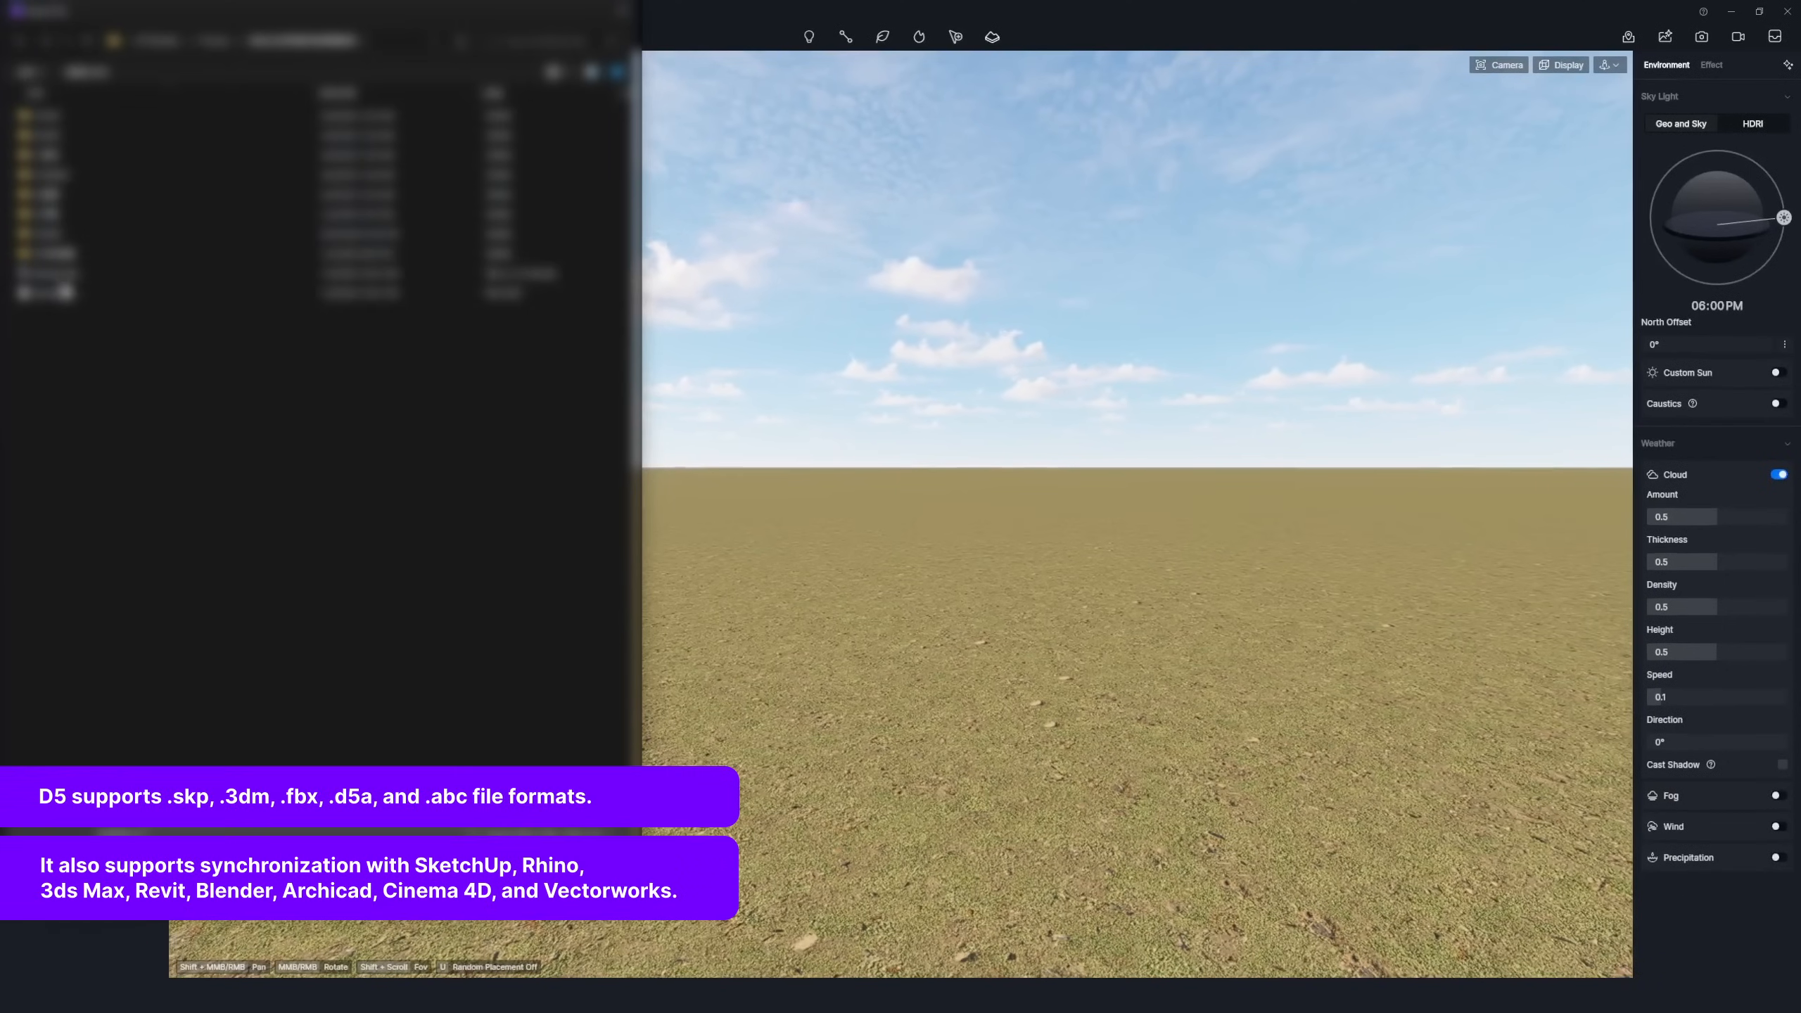
double_click(64, 296)
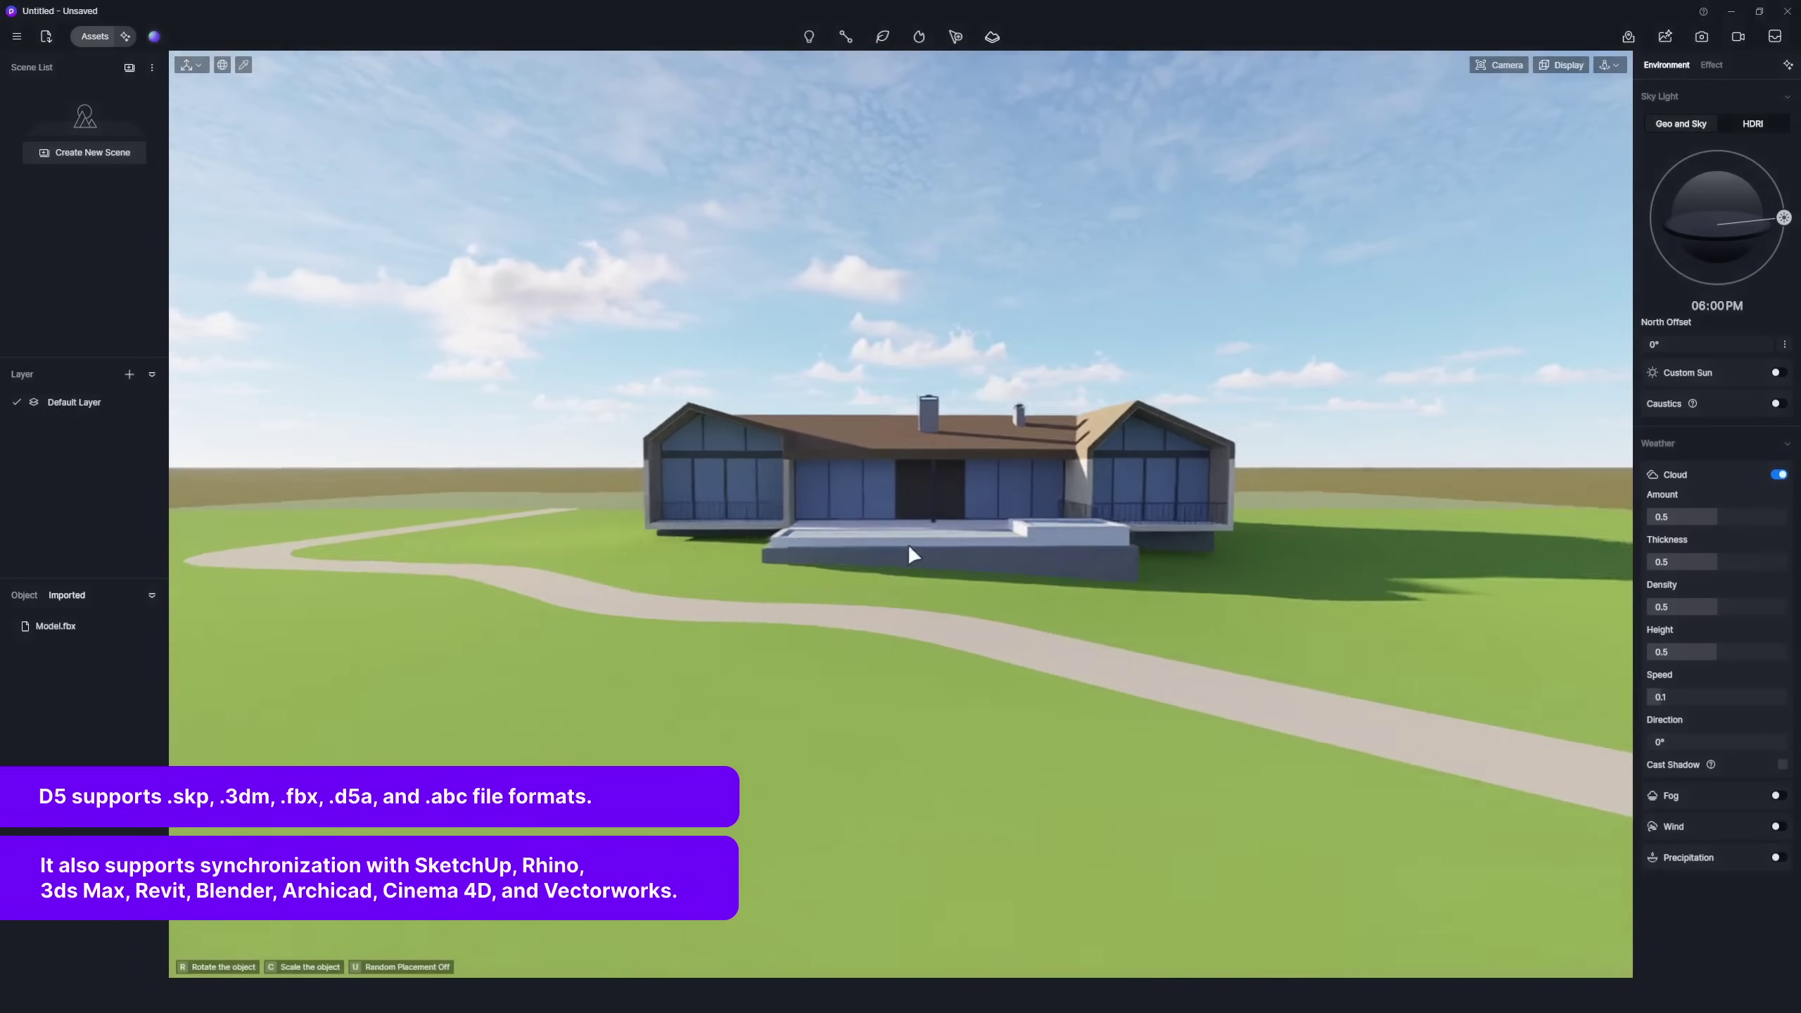
left_click(911, 546)
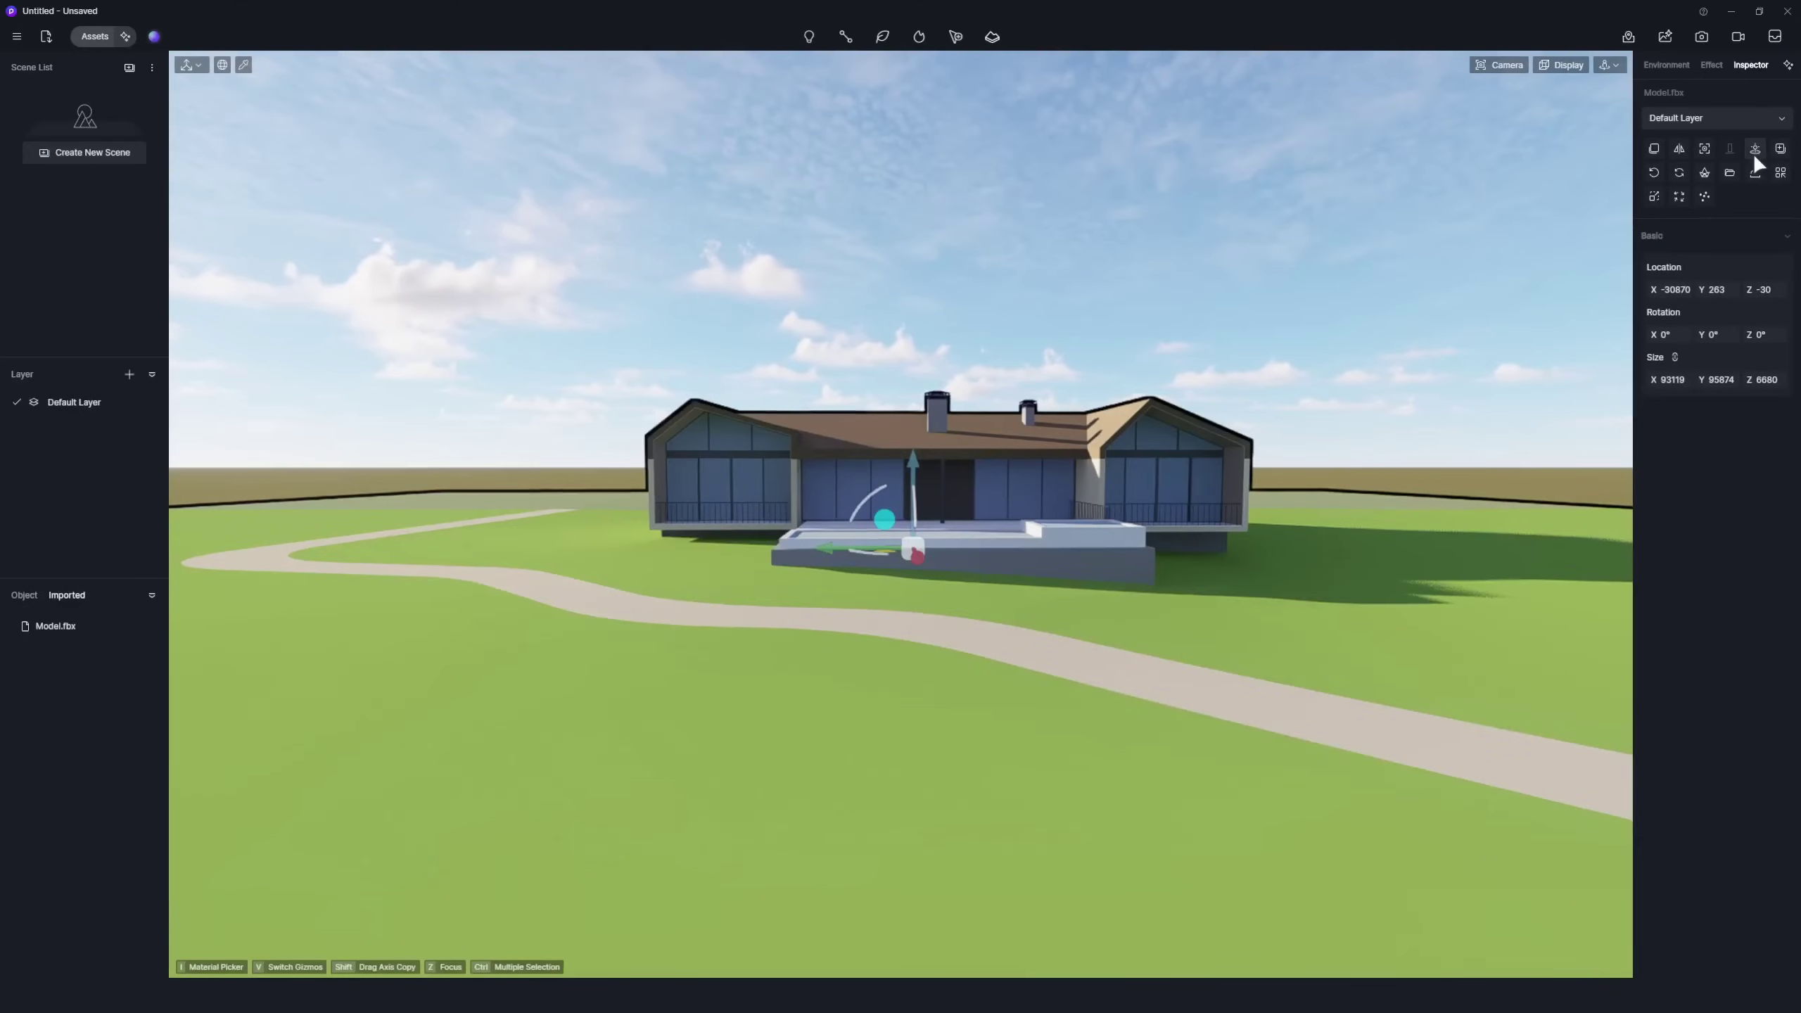
left_click(1754, 152)
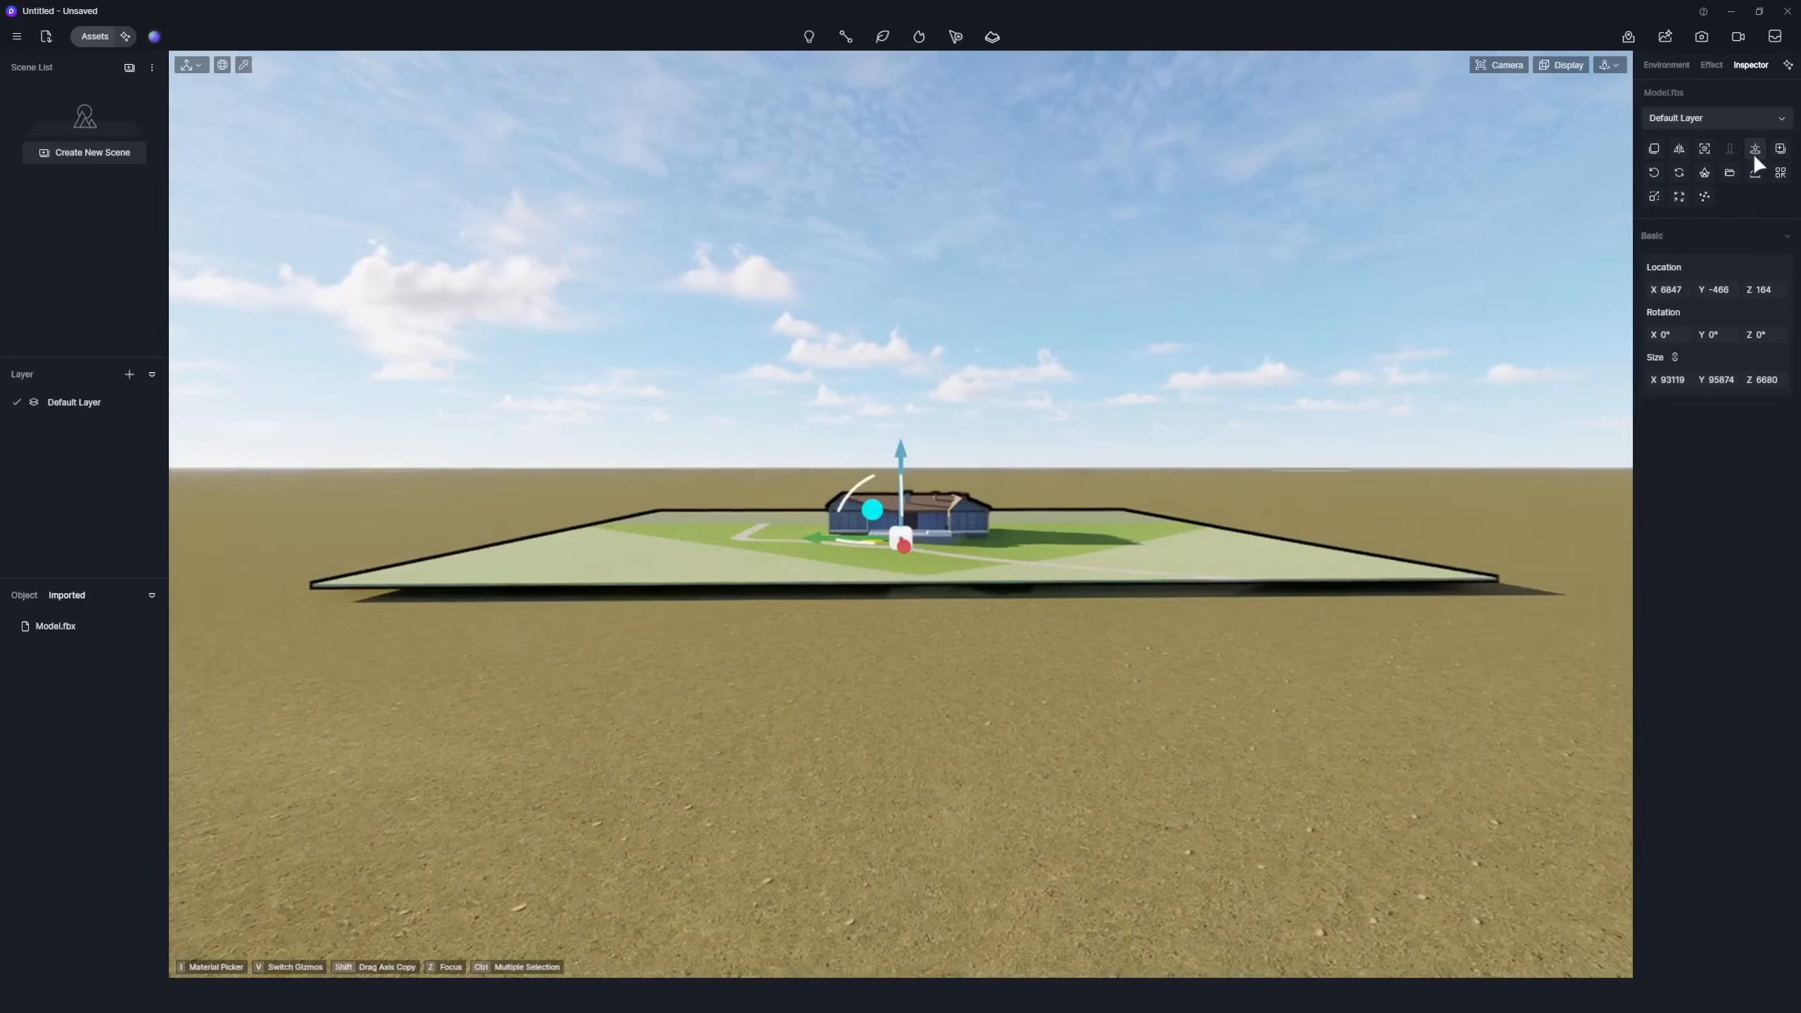
left_click(1024, 456)
scroll(907, 515, "up", 3)
scroll(907, 515, "up", 2)
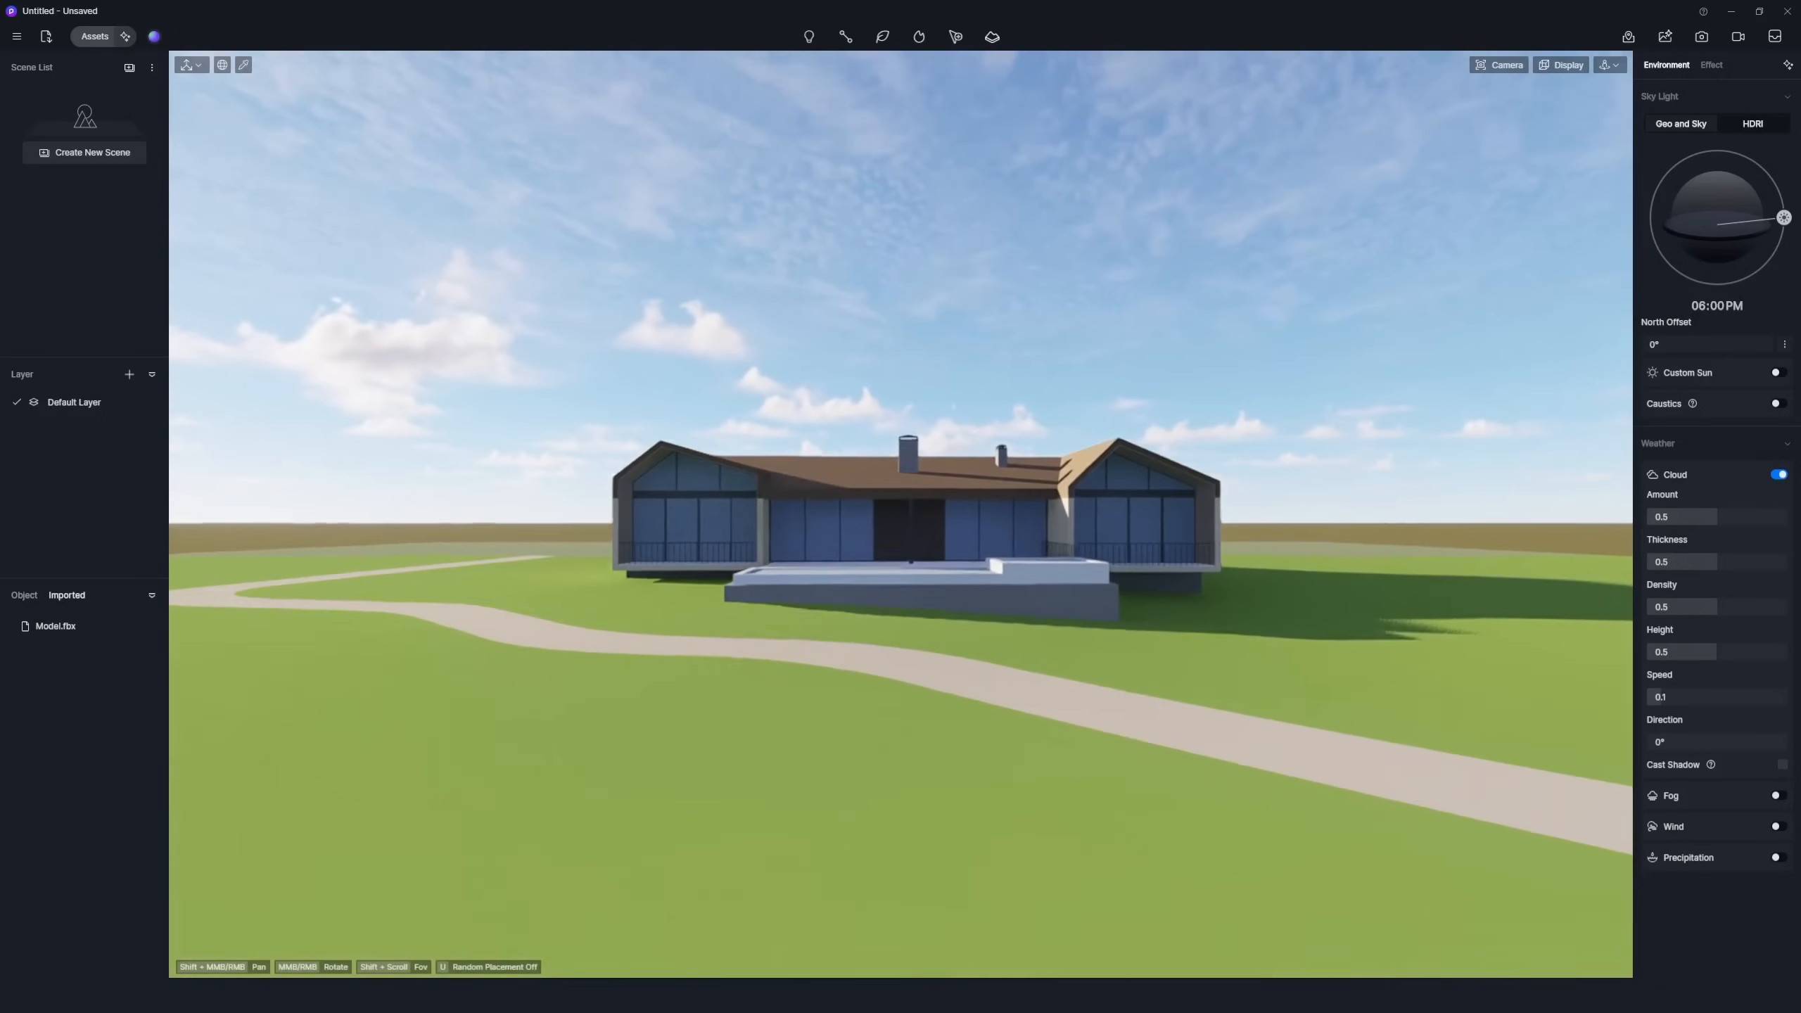
scroll(906, 515, "up", 1)
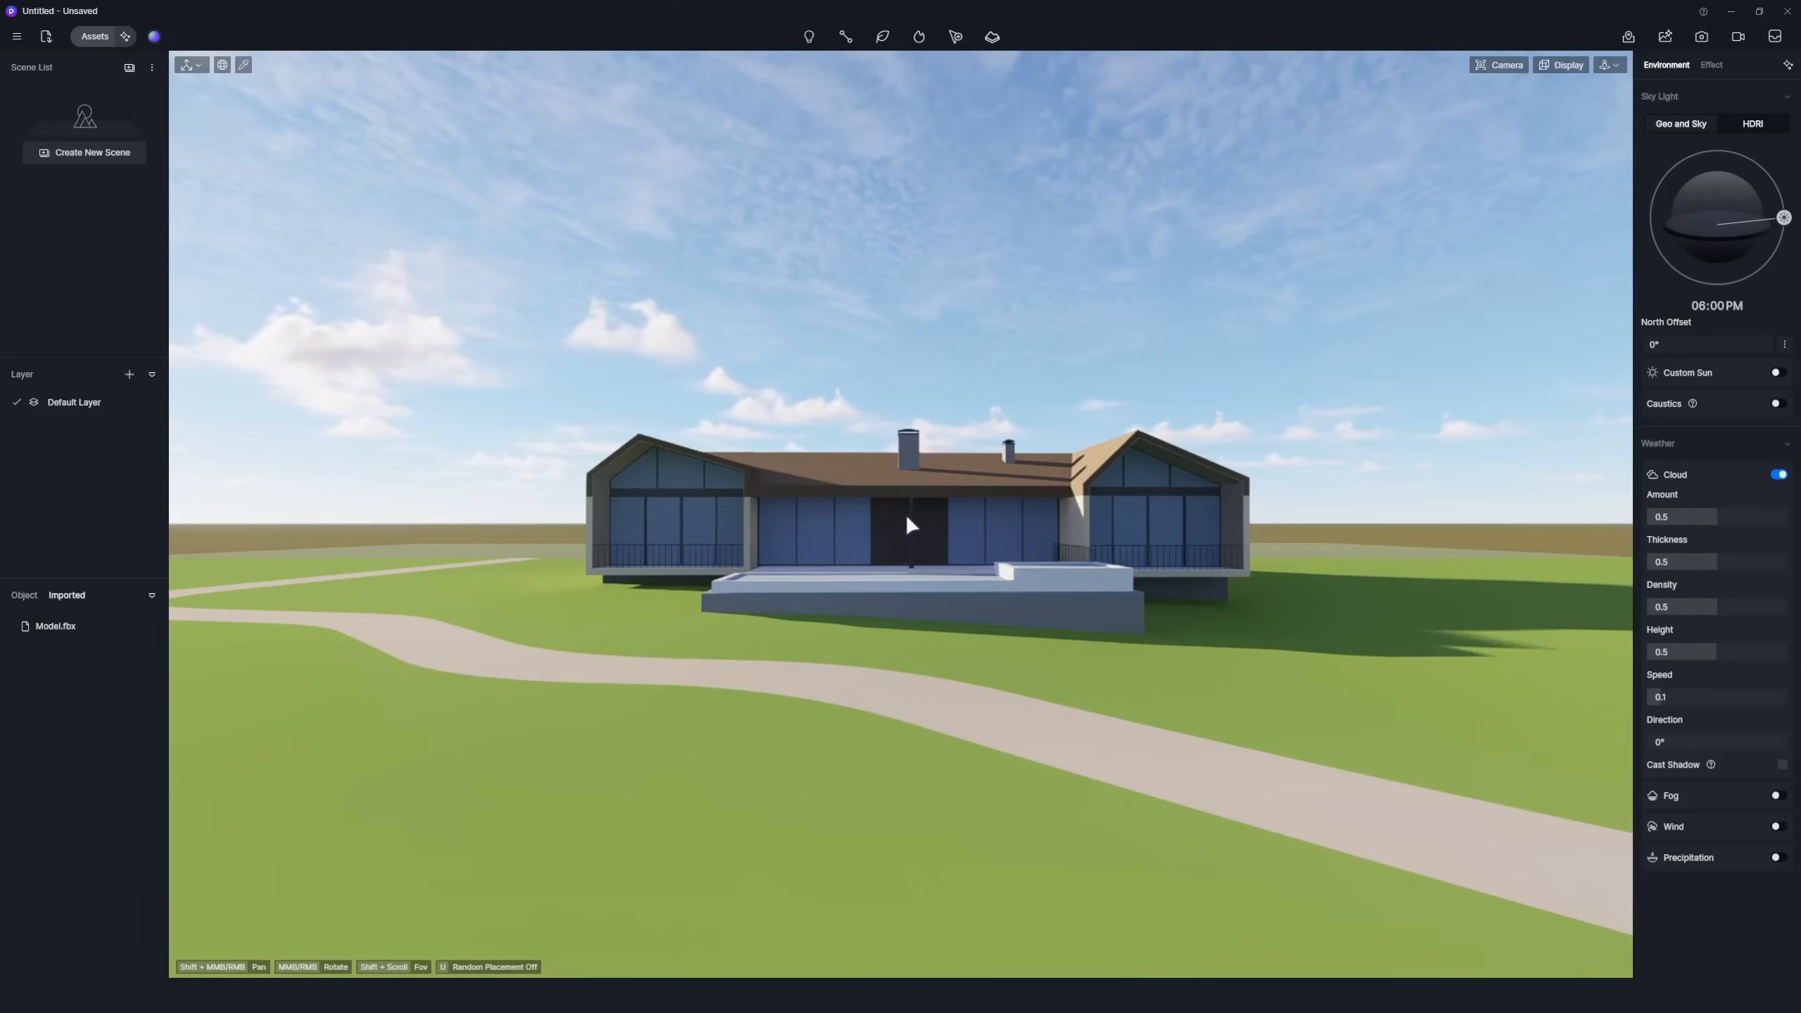
Switch to two-point perspective, set the camera focal length to 30mm and tilt up for more sky.
key("F8")
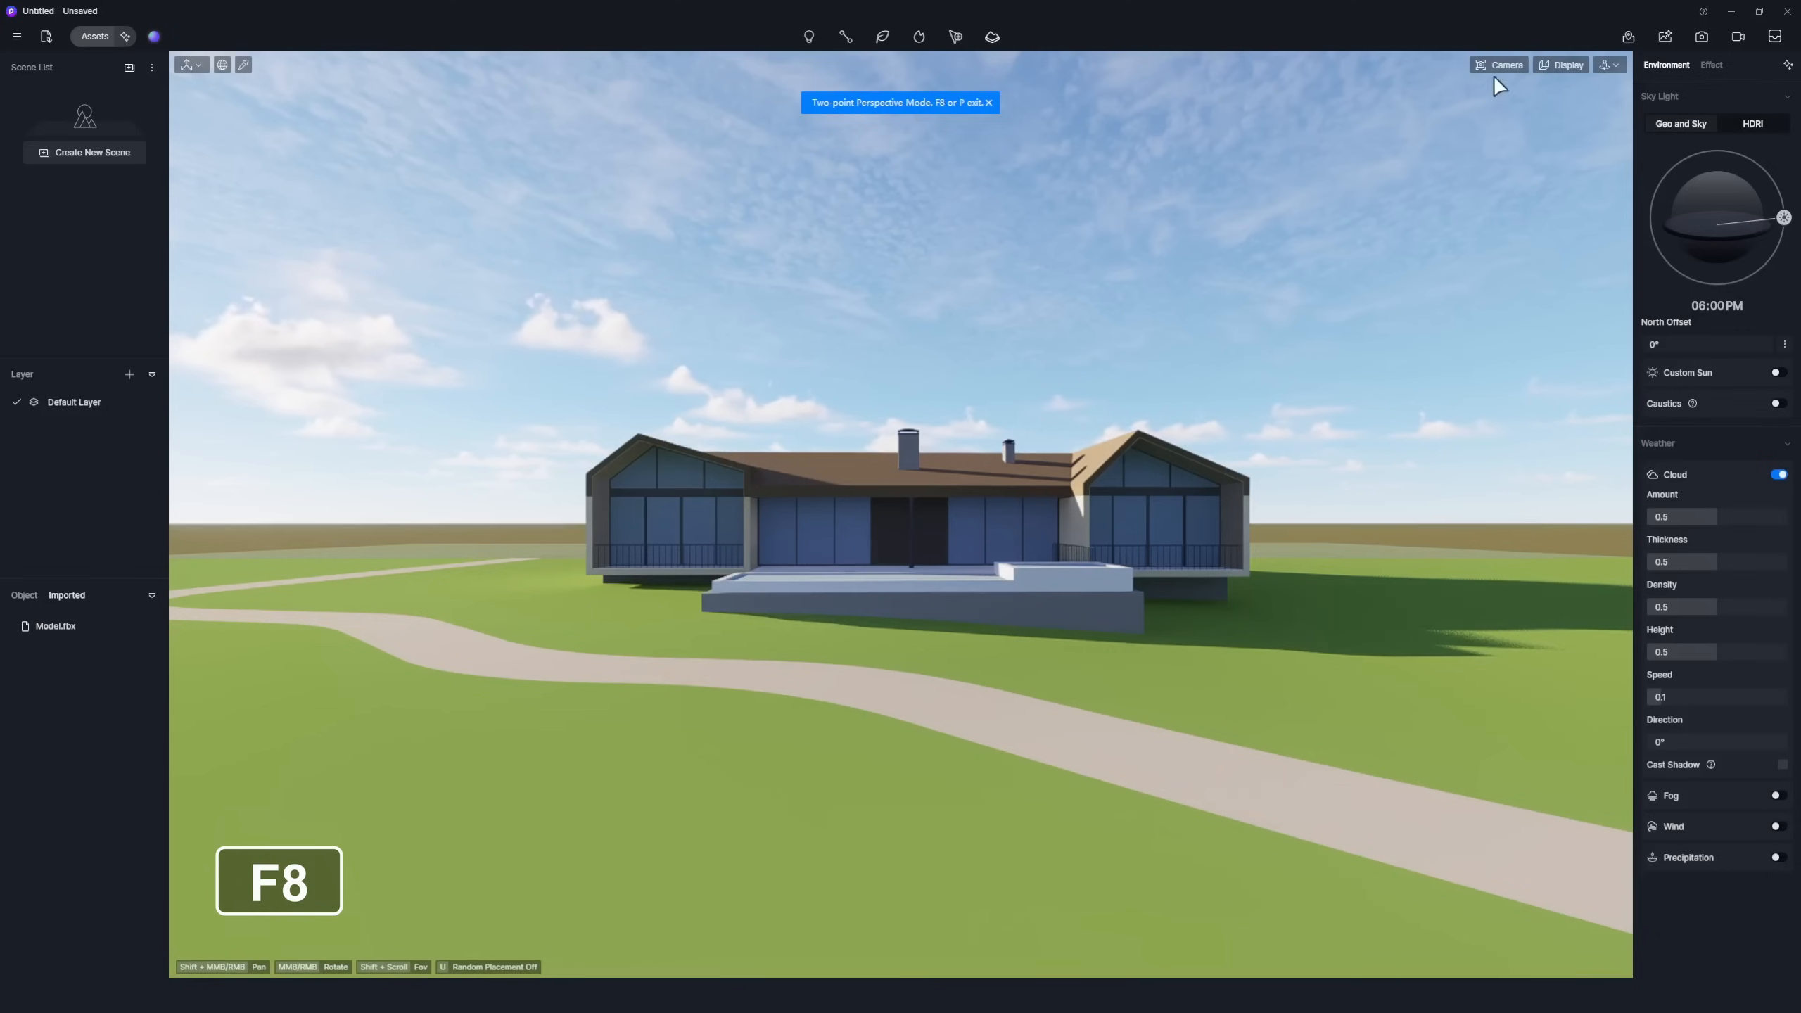
left_click(1503, 69)
left_click(1489, 187)
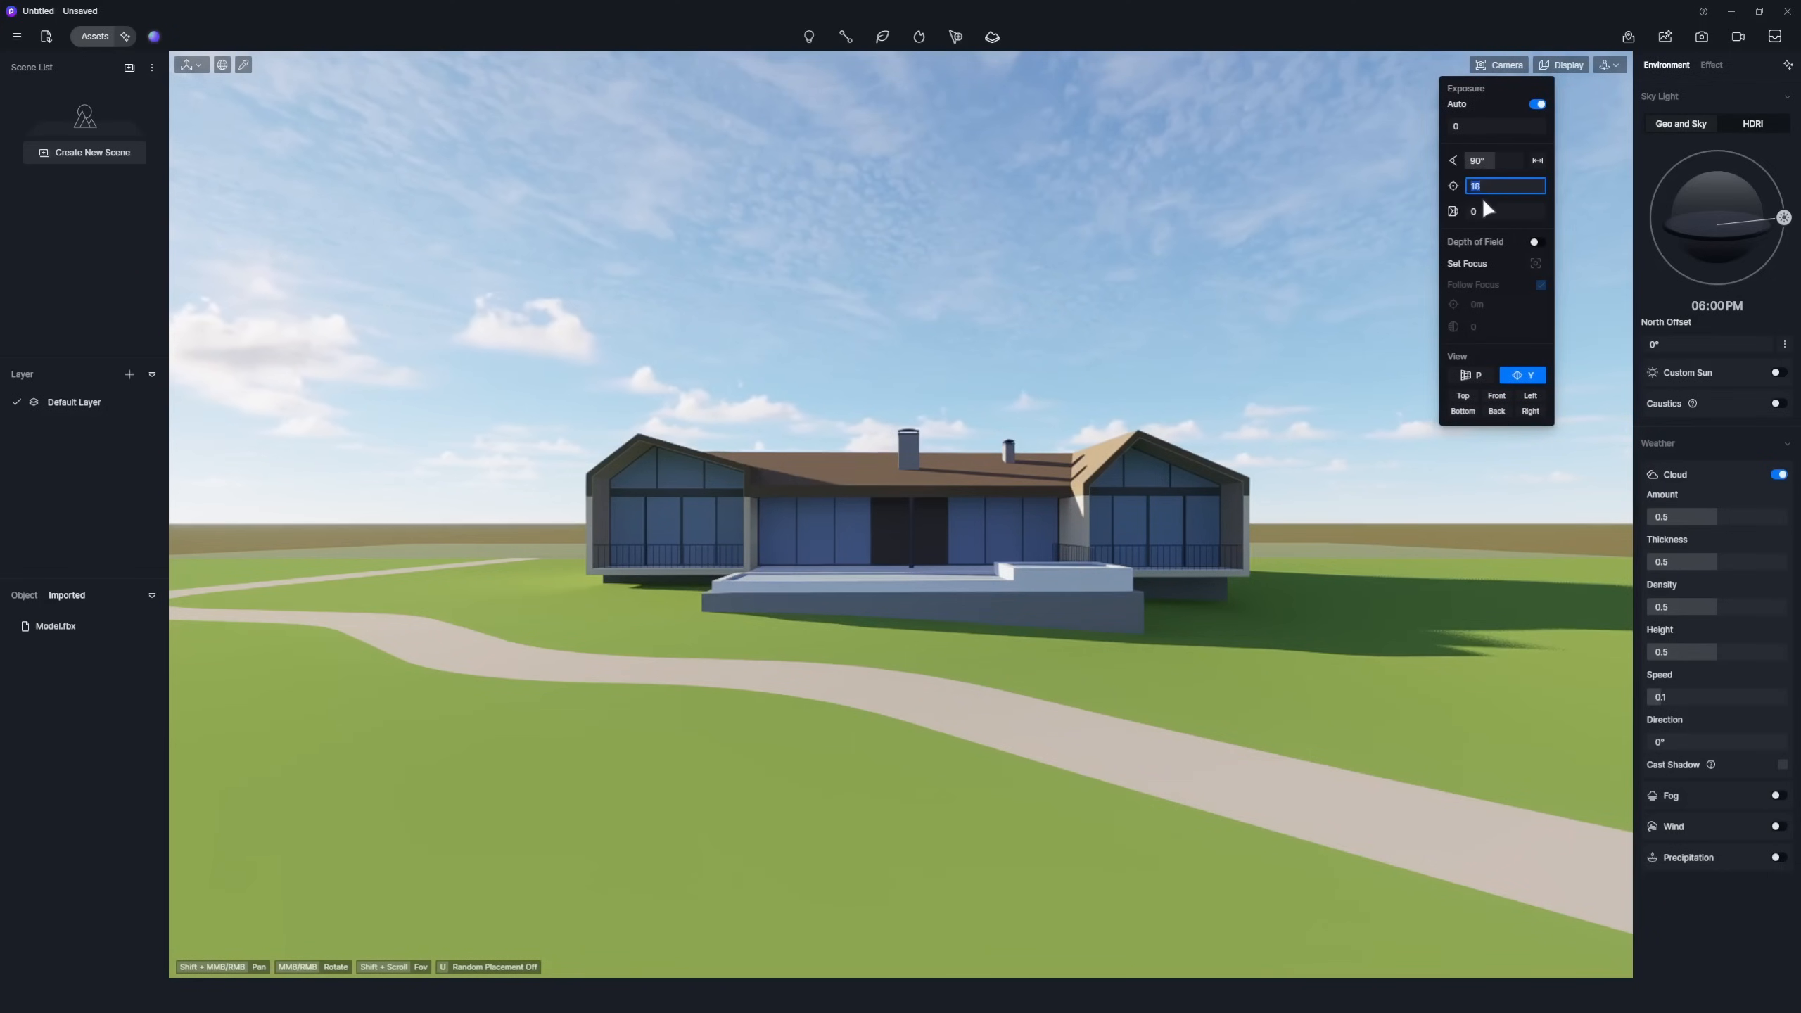
type("0")
key("Return")
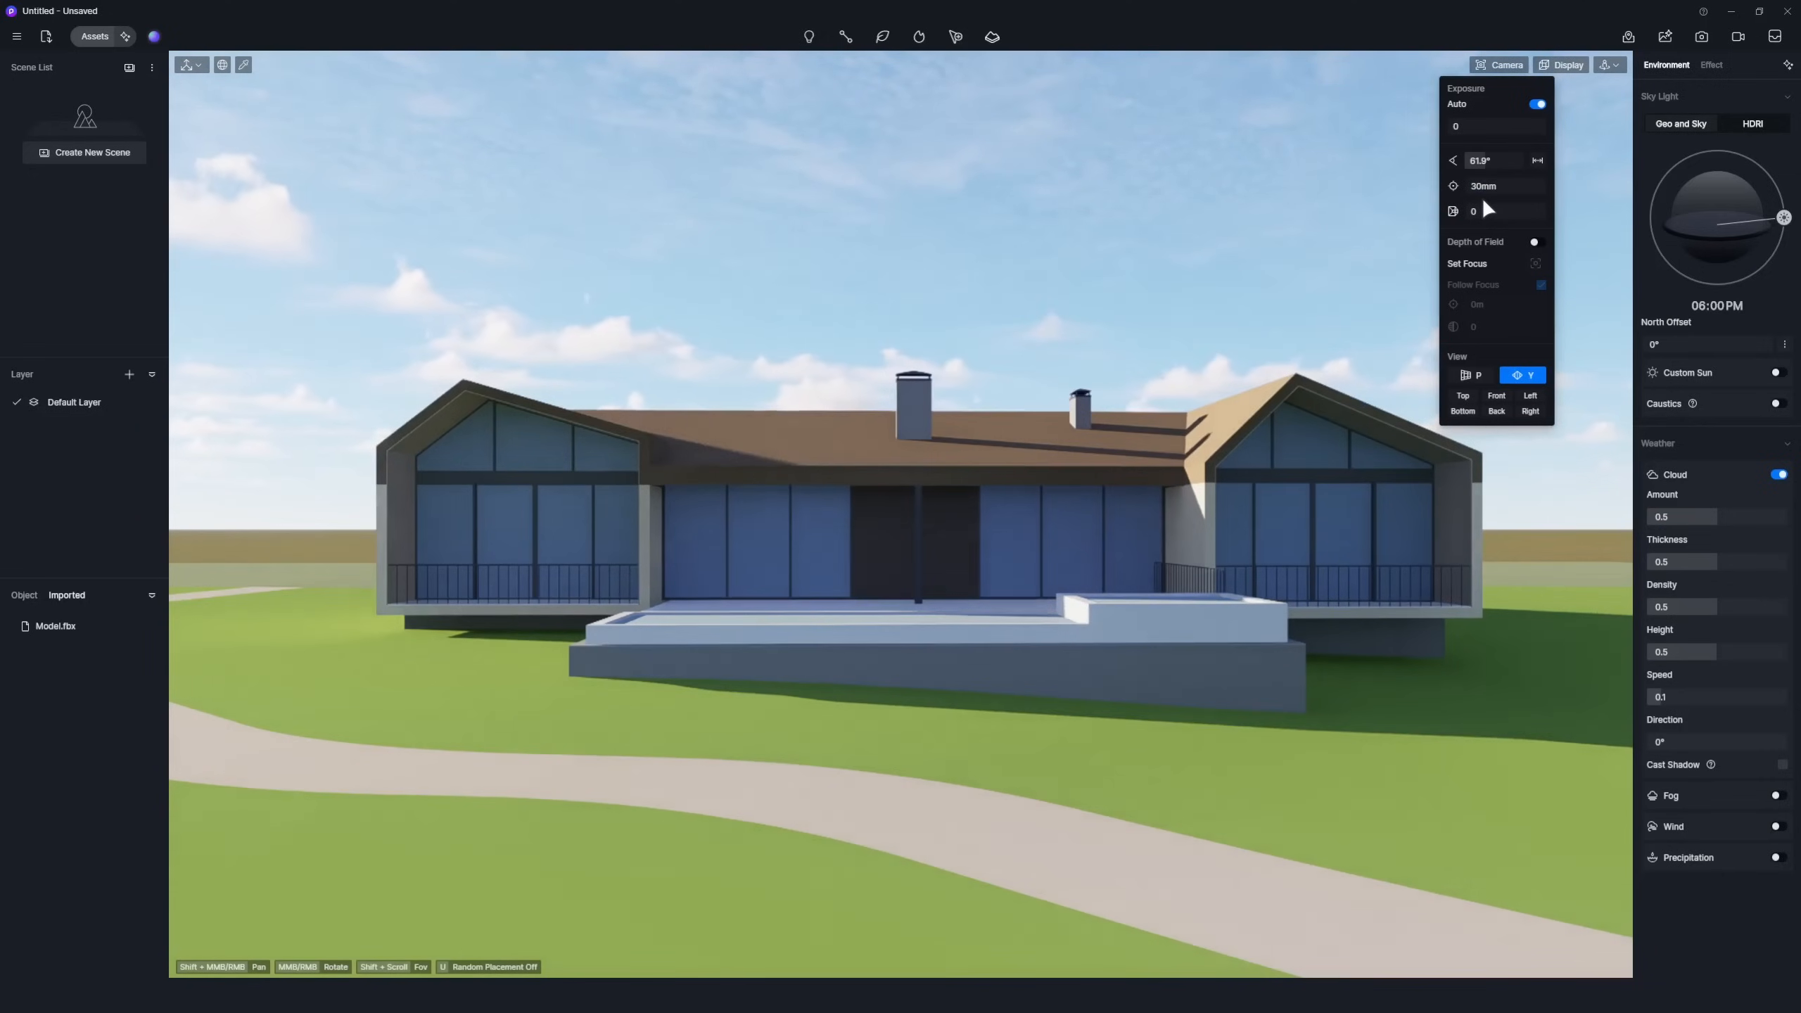
left_click(1360, 221)
scroll(939, 529, "down", 3)
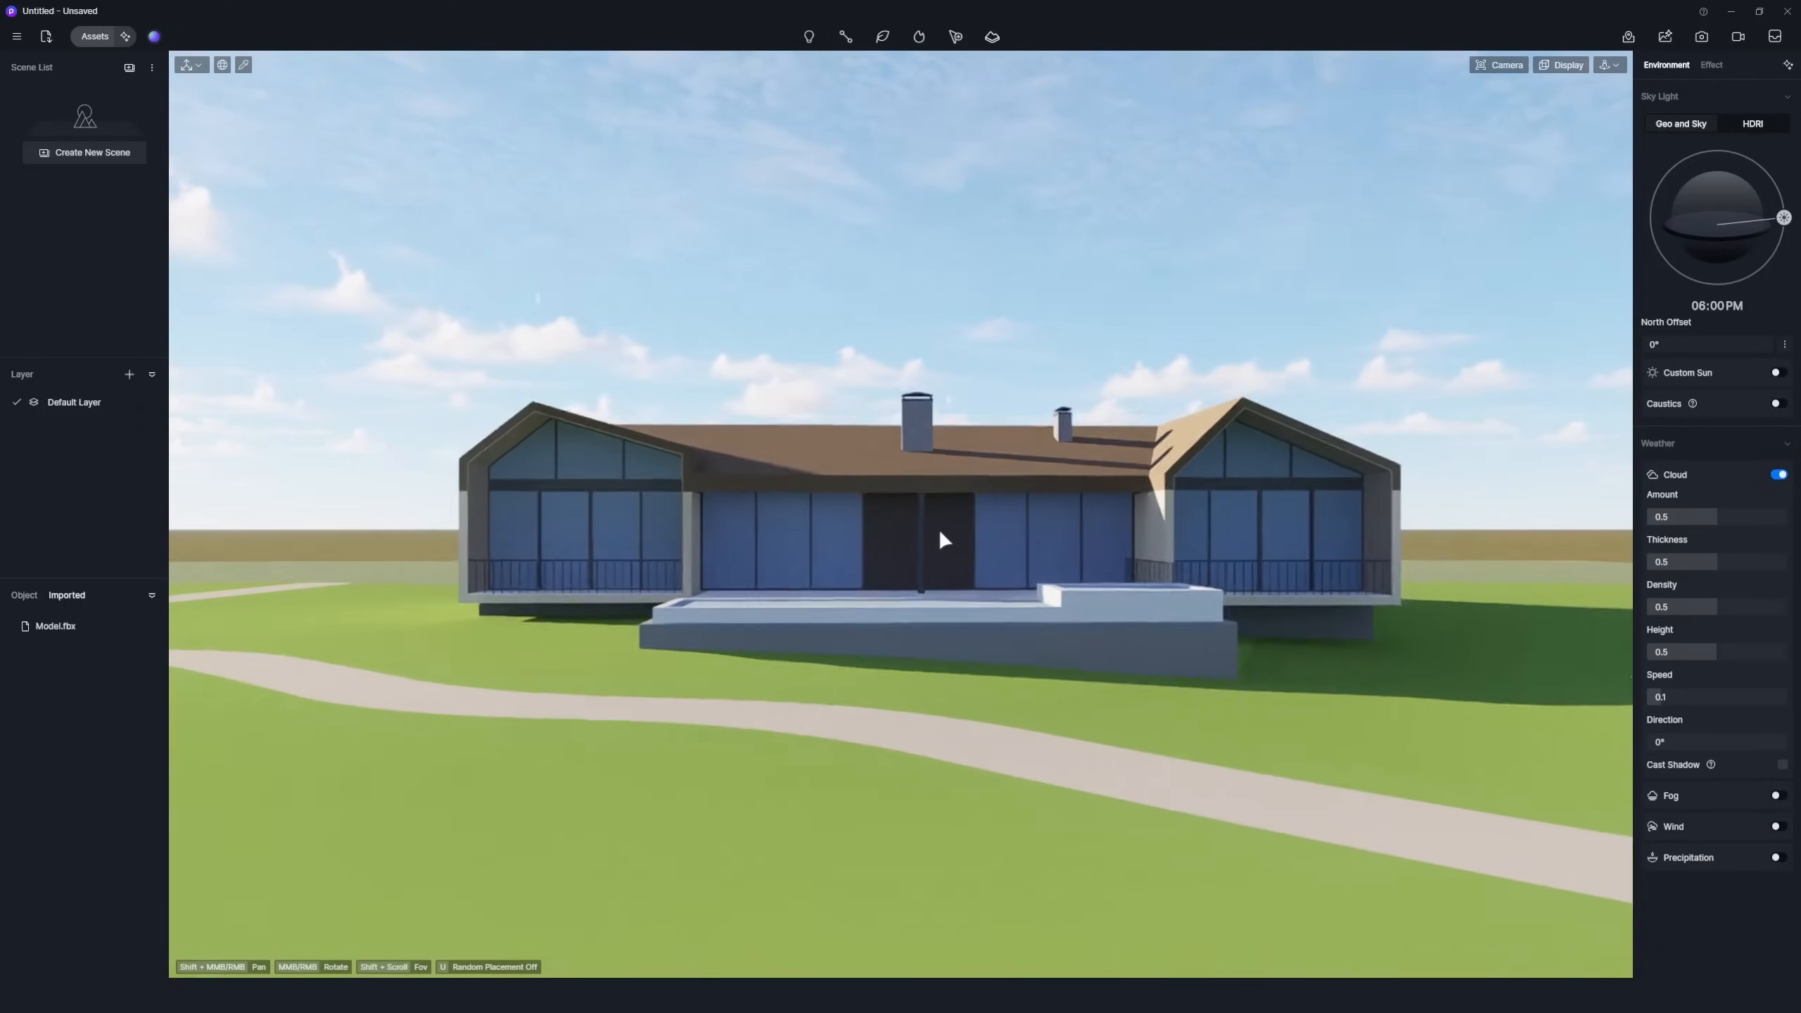
scroll(940, 530, "down", 2)
middle_click_drag(942, 537, 940, 567)
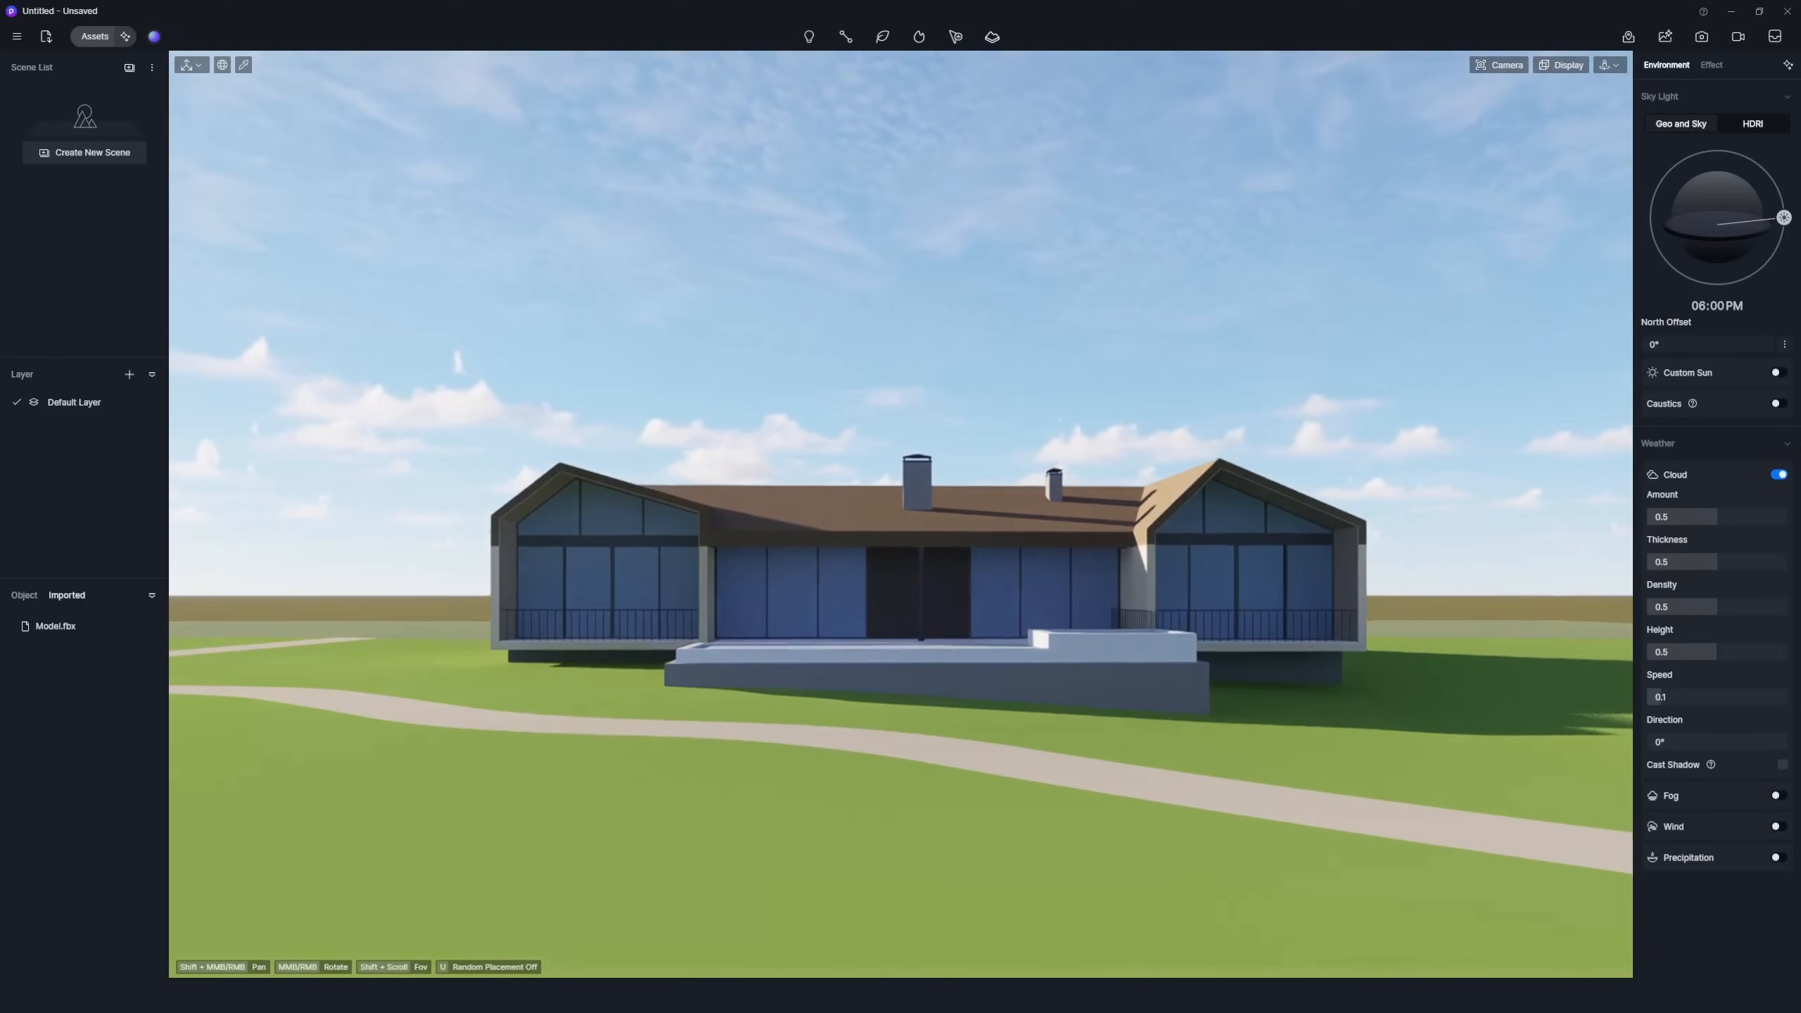
Save the view as Scene 1 and set its camera aspect ratio to 16:9.
left_click(128, 67)
left_click(68, 108)
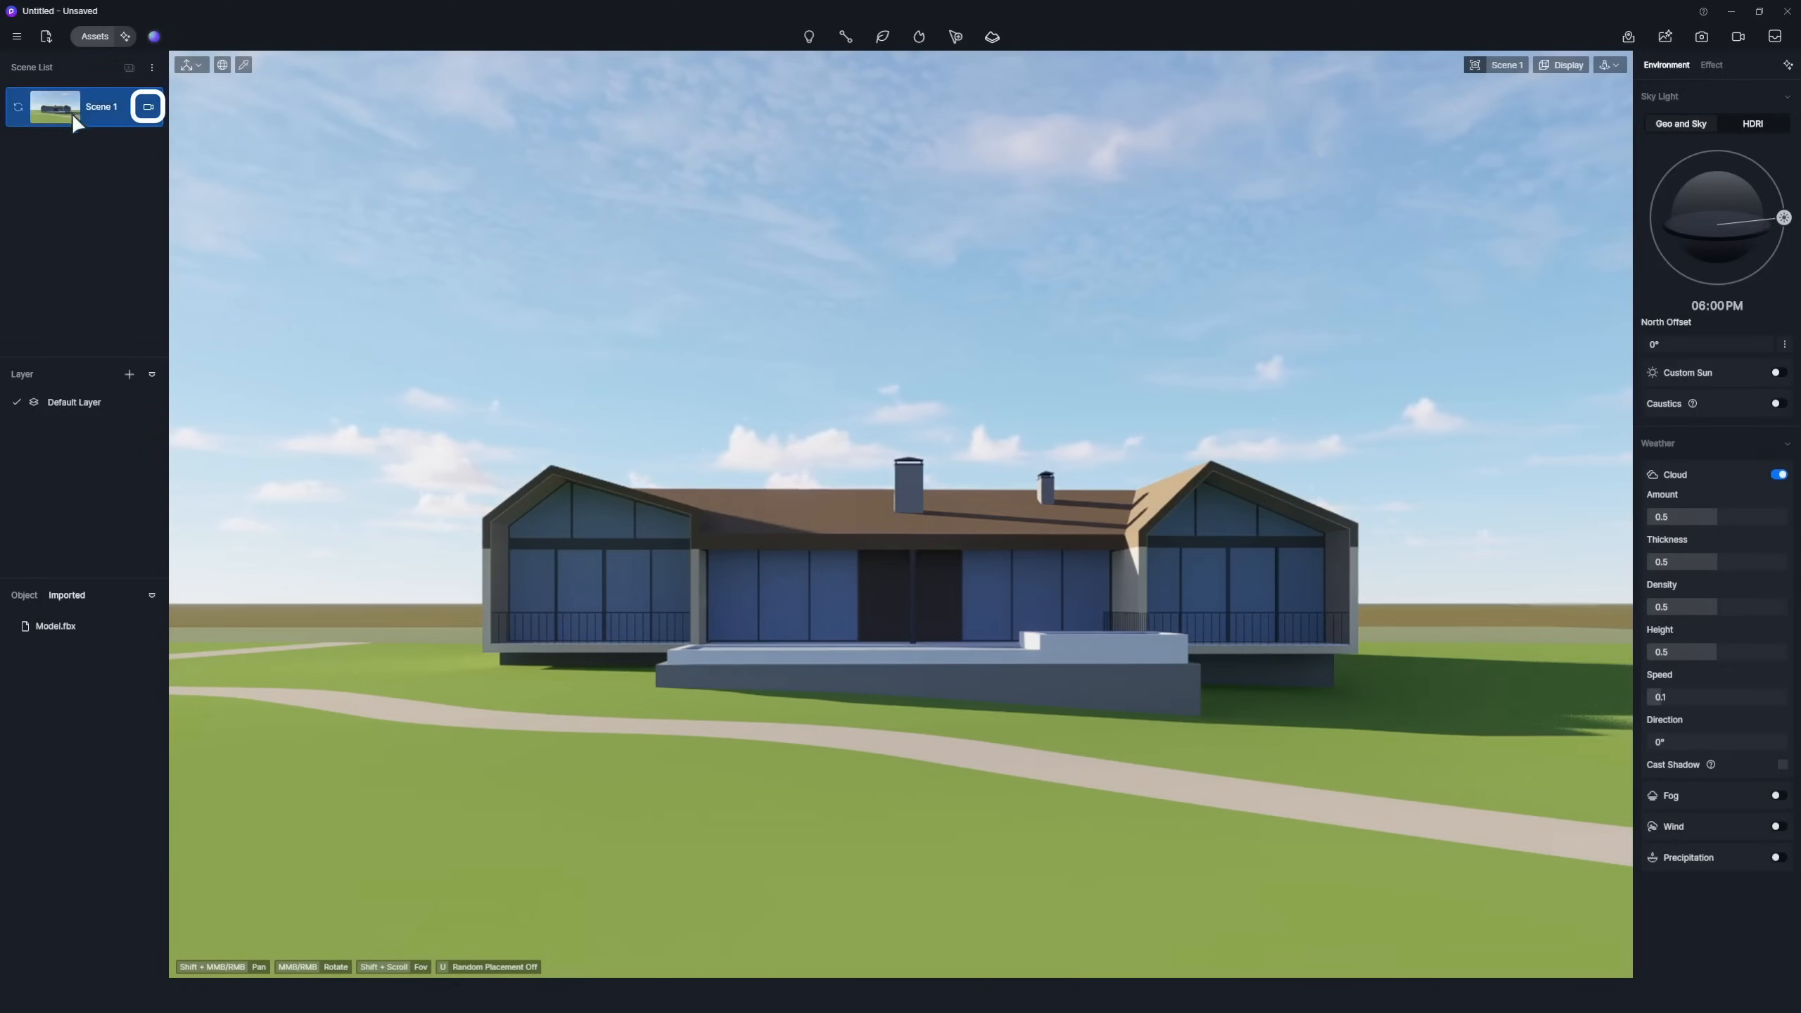
left_click(148, 108)
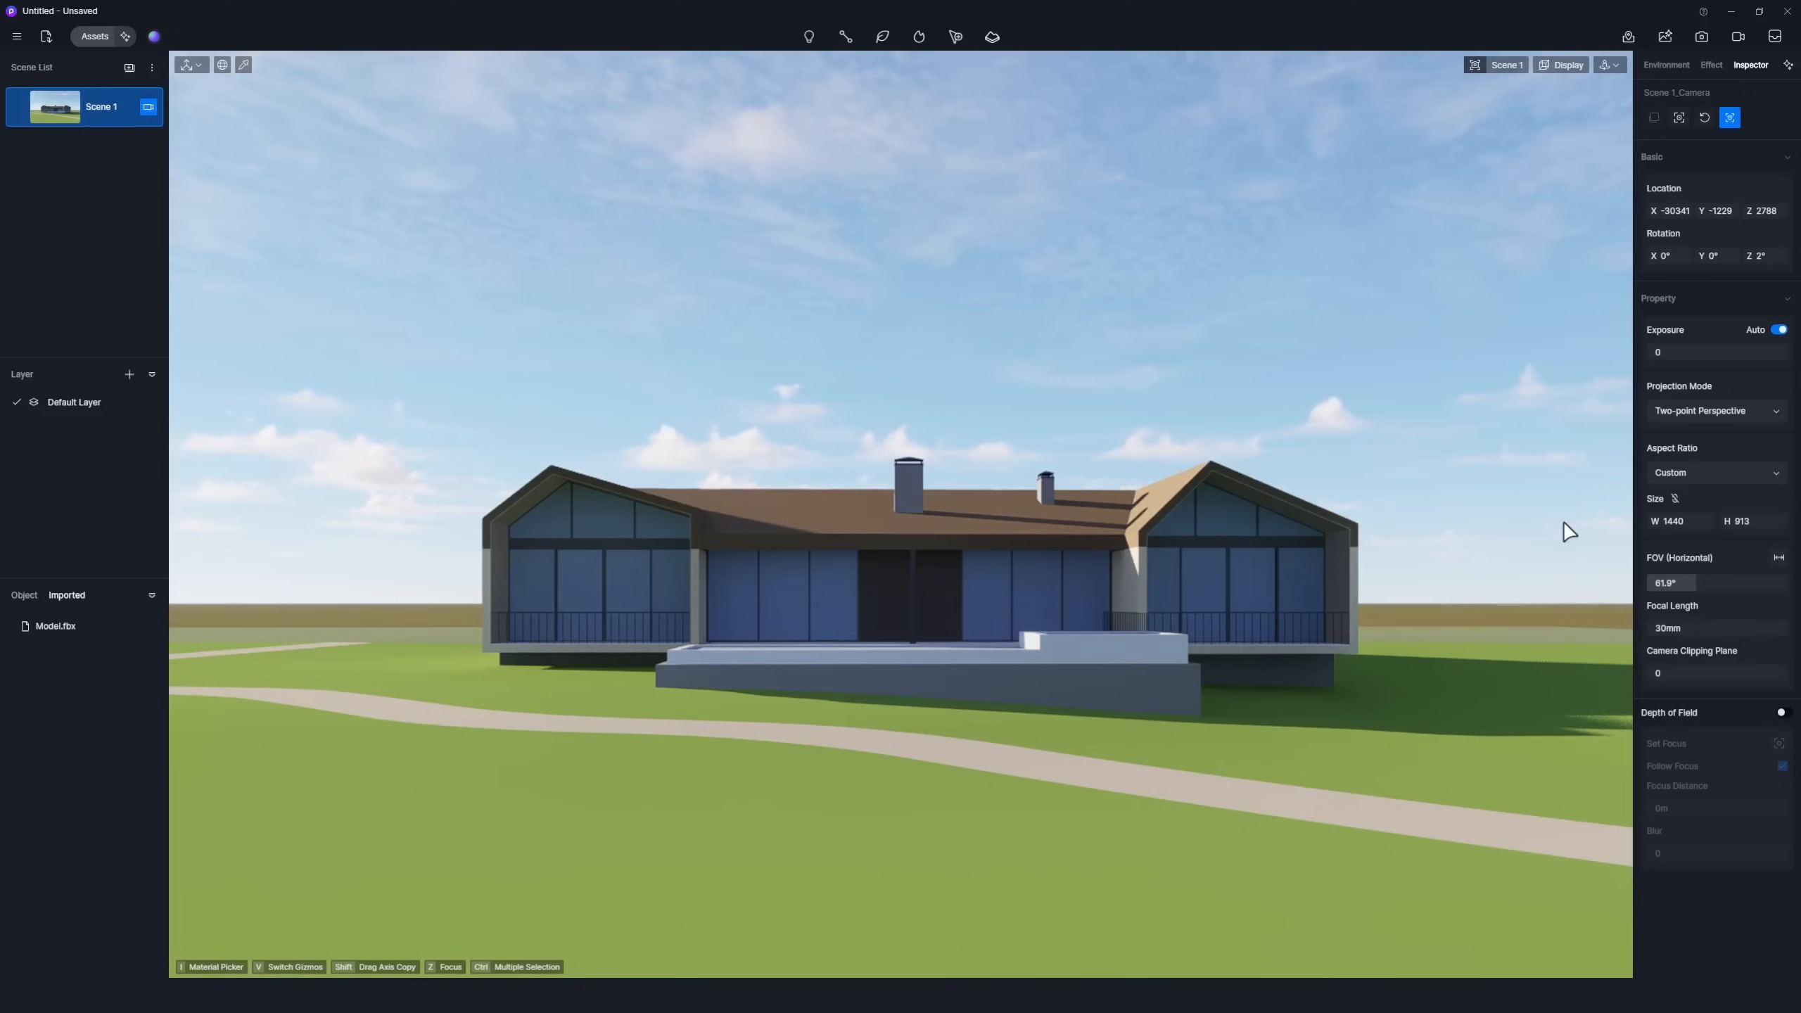
left_click(1741, 492)
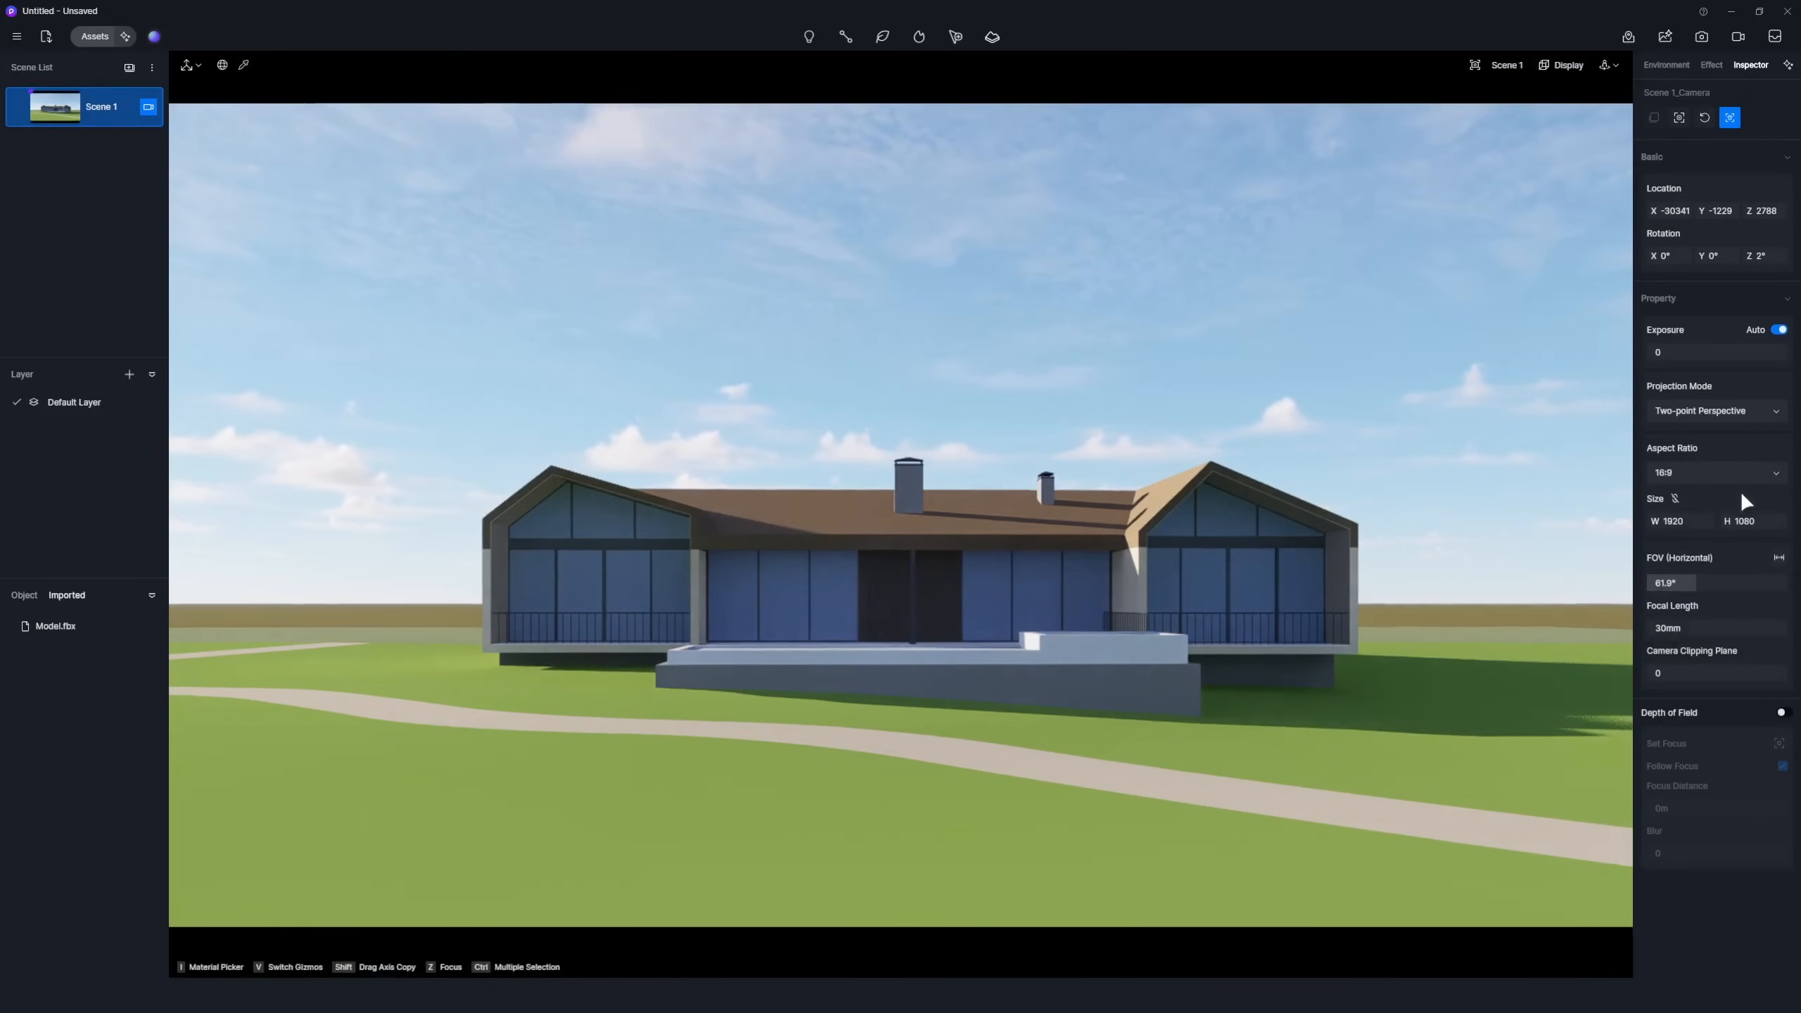
left_click(149, 108)
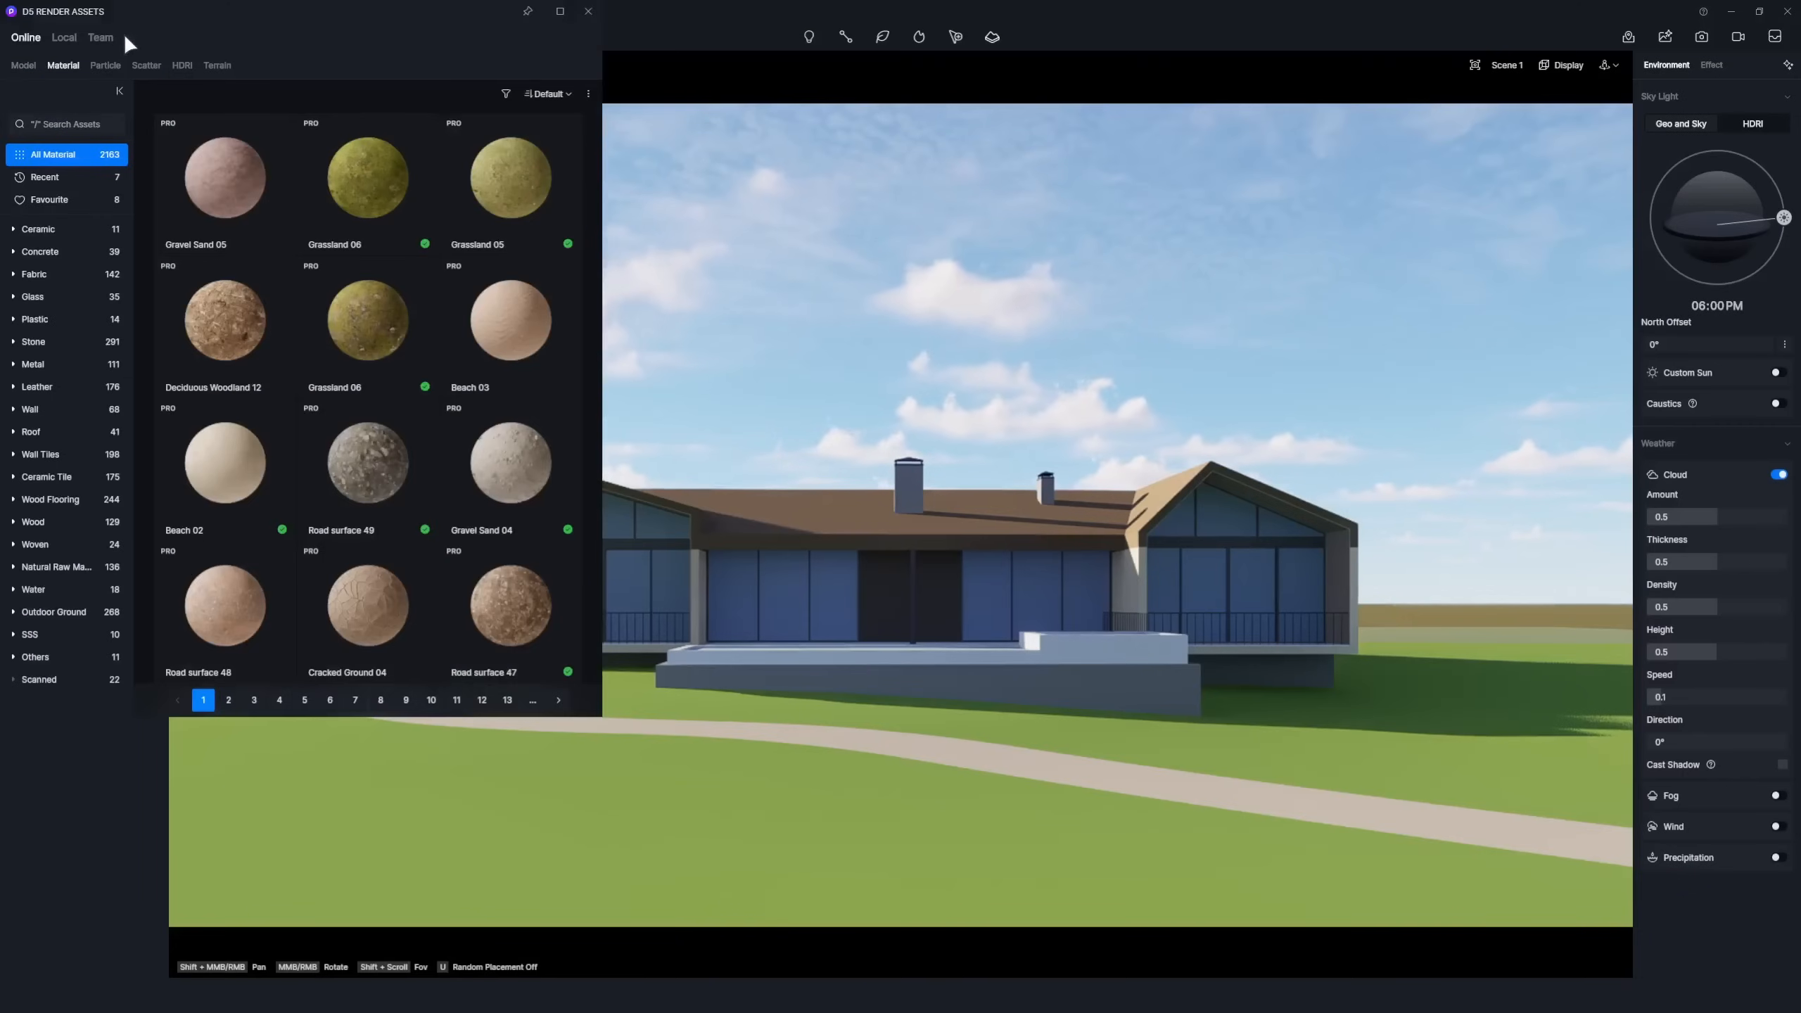
Apply Dry Deciduous Woodland2 dirt to the lawn and lower its UV Stretch to about 0.4.
left_click(60, 563)
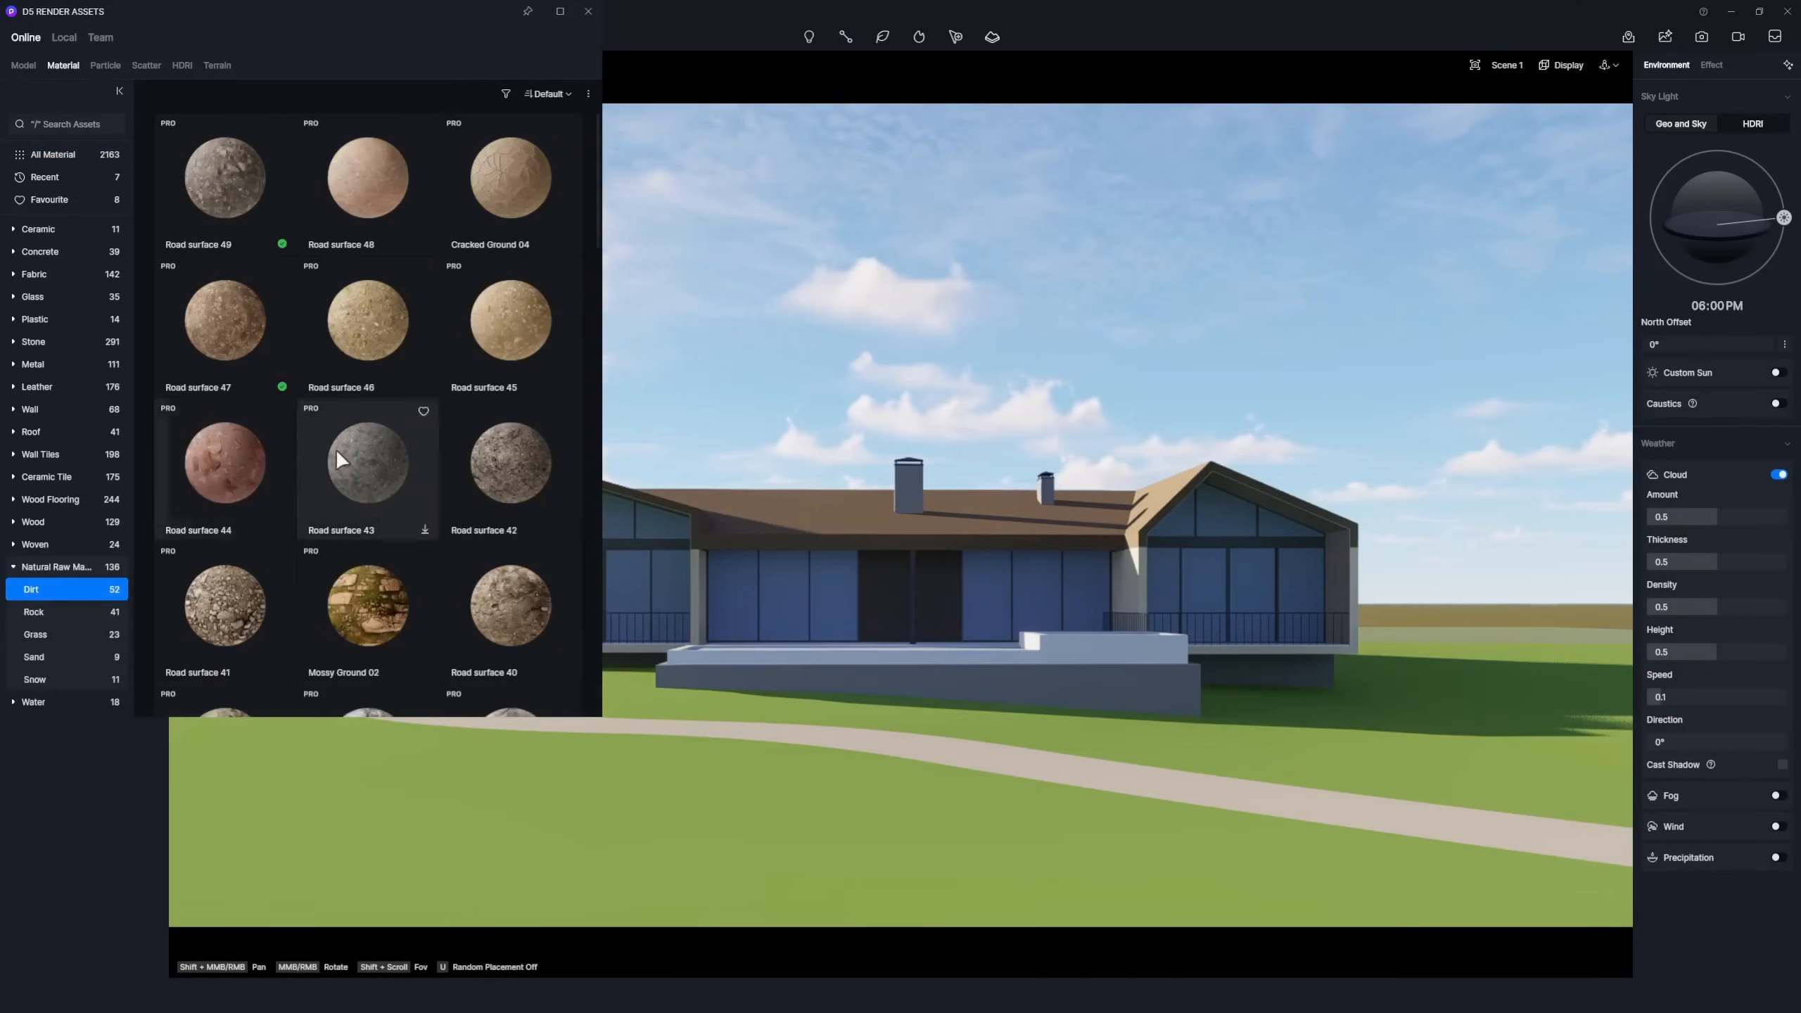
scroll(578, 339, "down", 5)
scroll(578, 339, "down", 5)
scroll(582, 341, "down", 5)
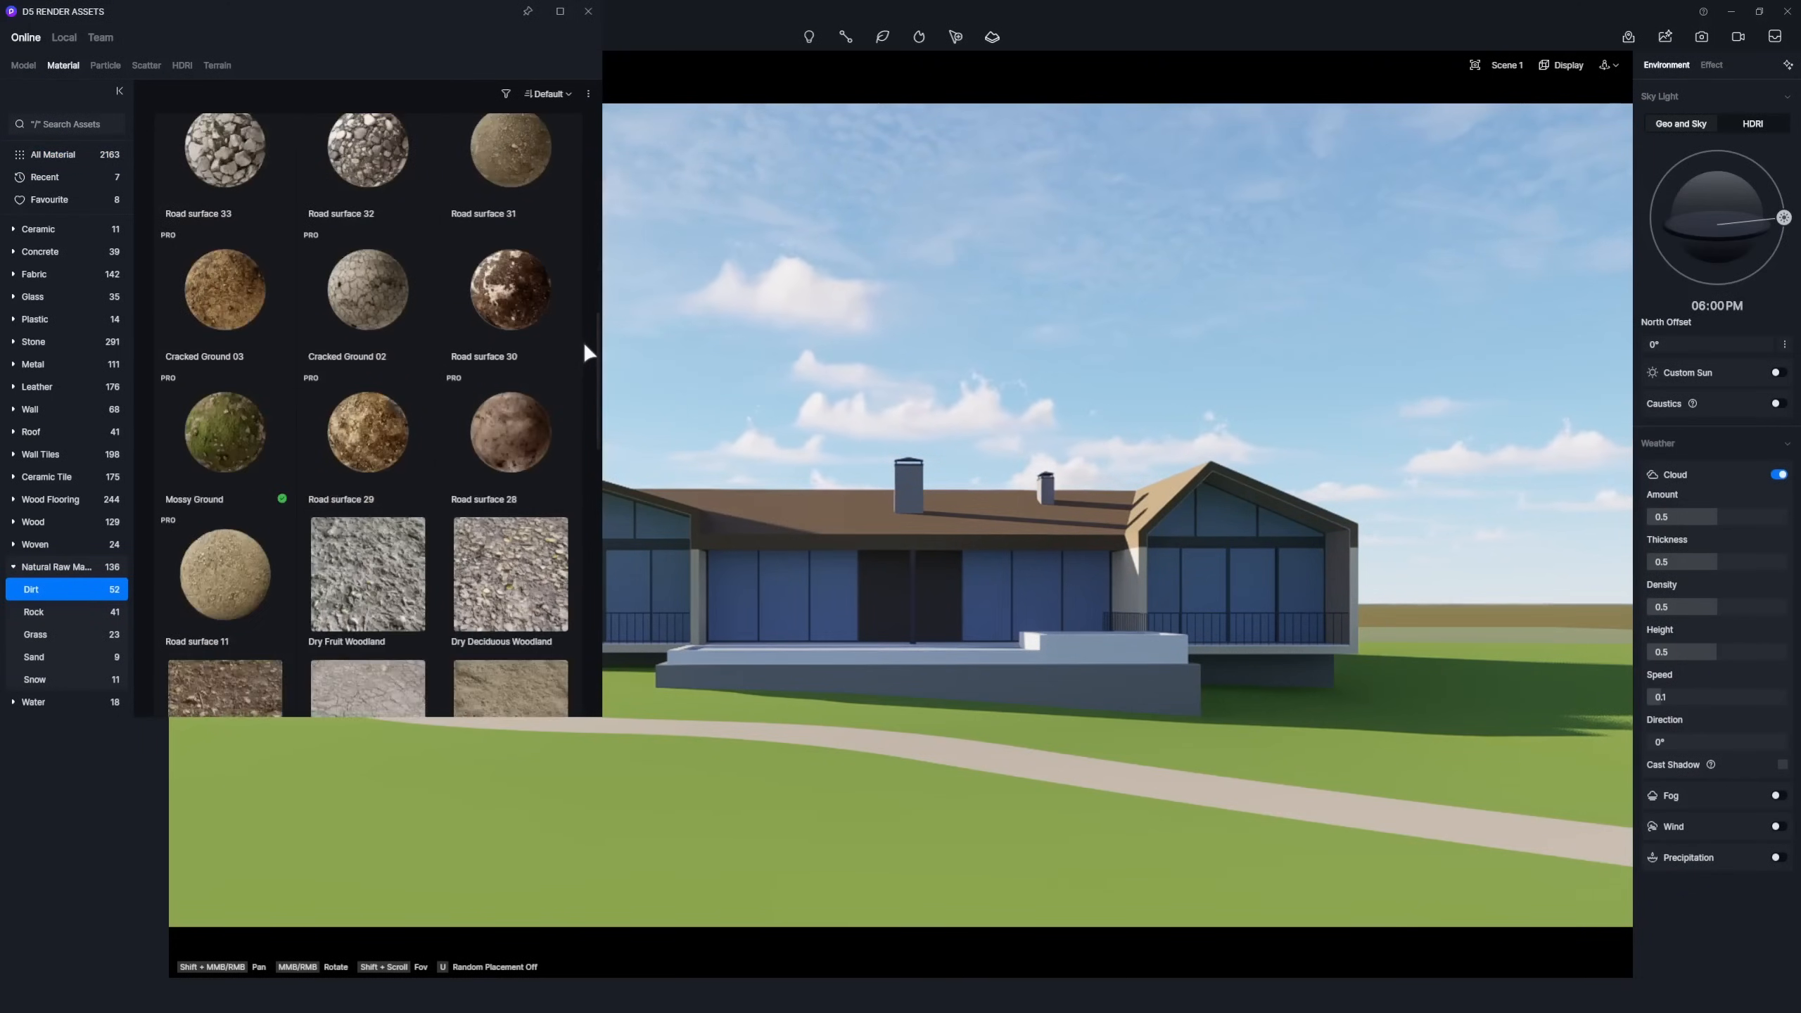
scroll(583, 340, "down", 5)
mouse_move(225, 299)
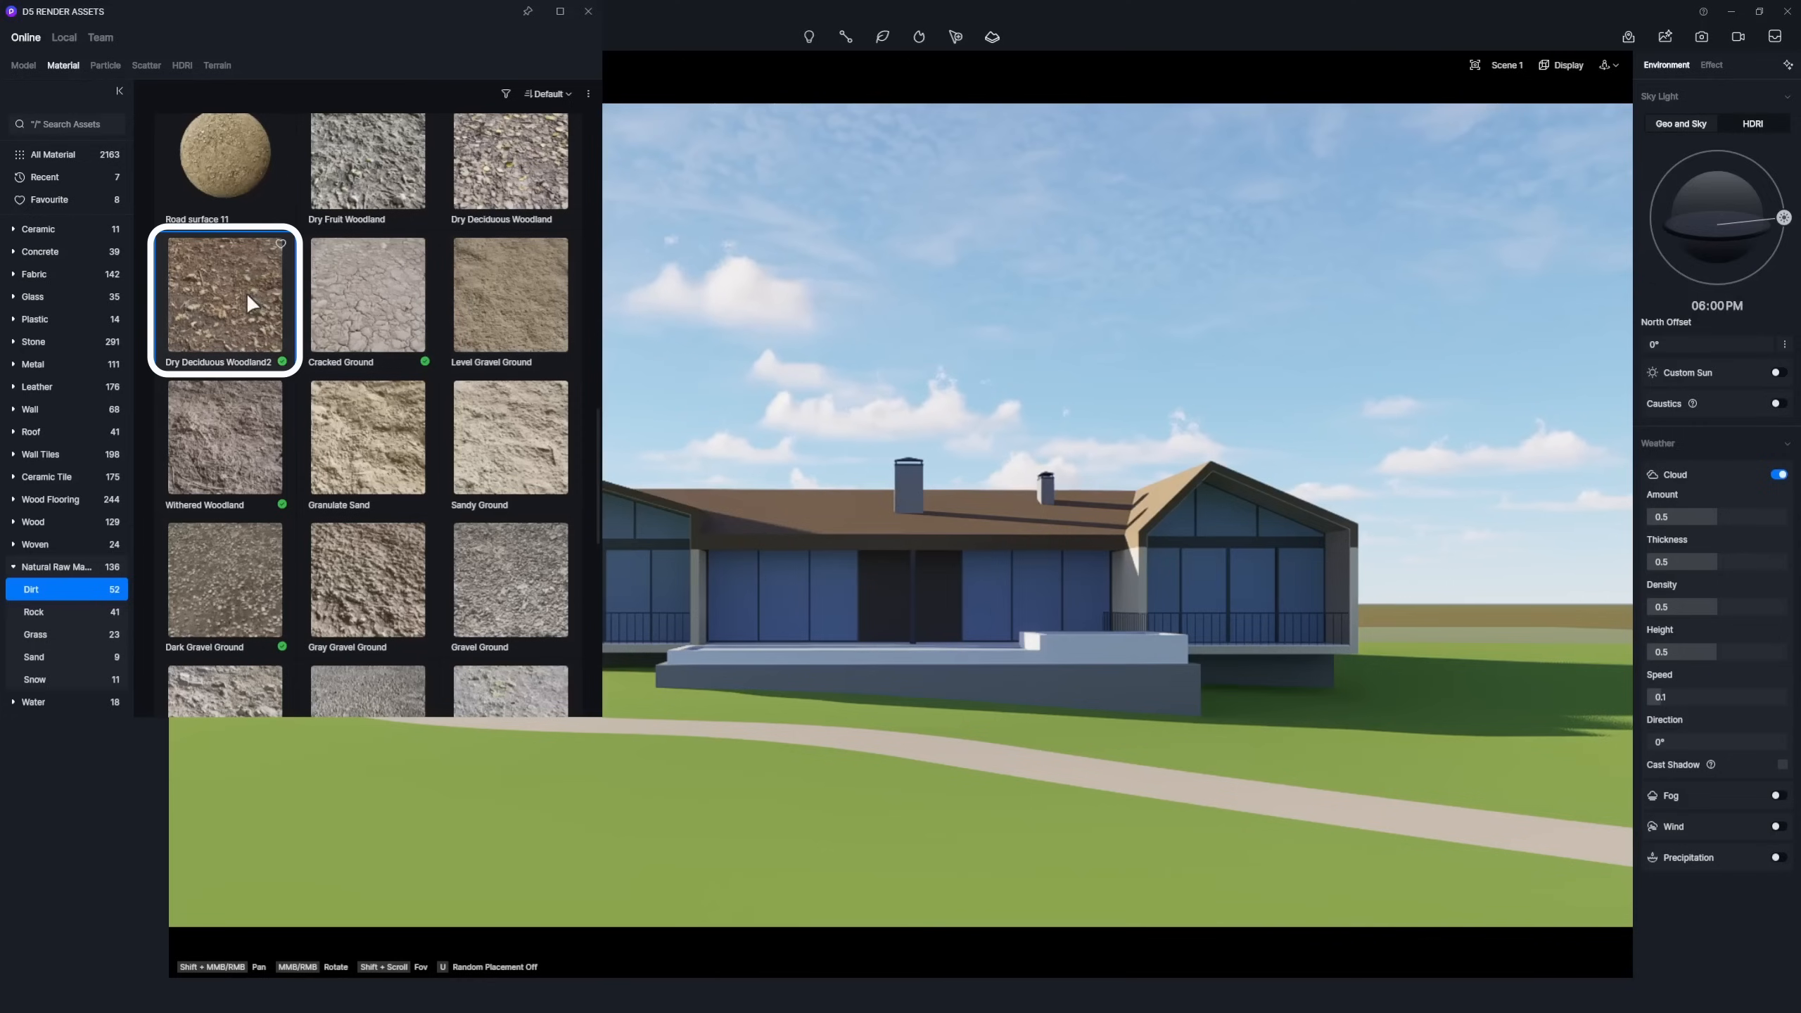
left_click_drag(246, 293, 555, 700)
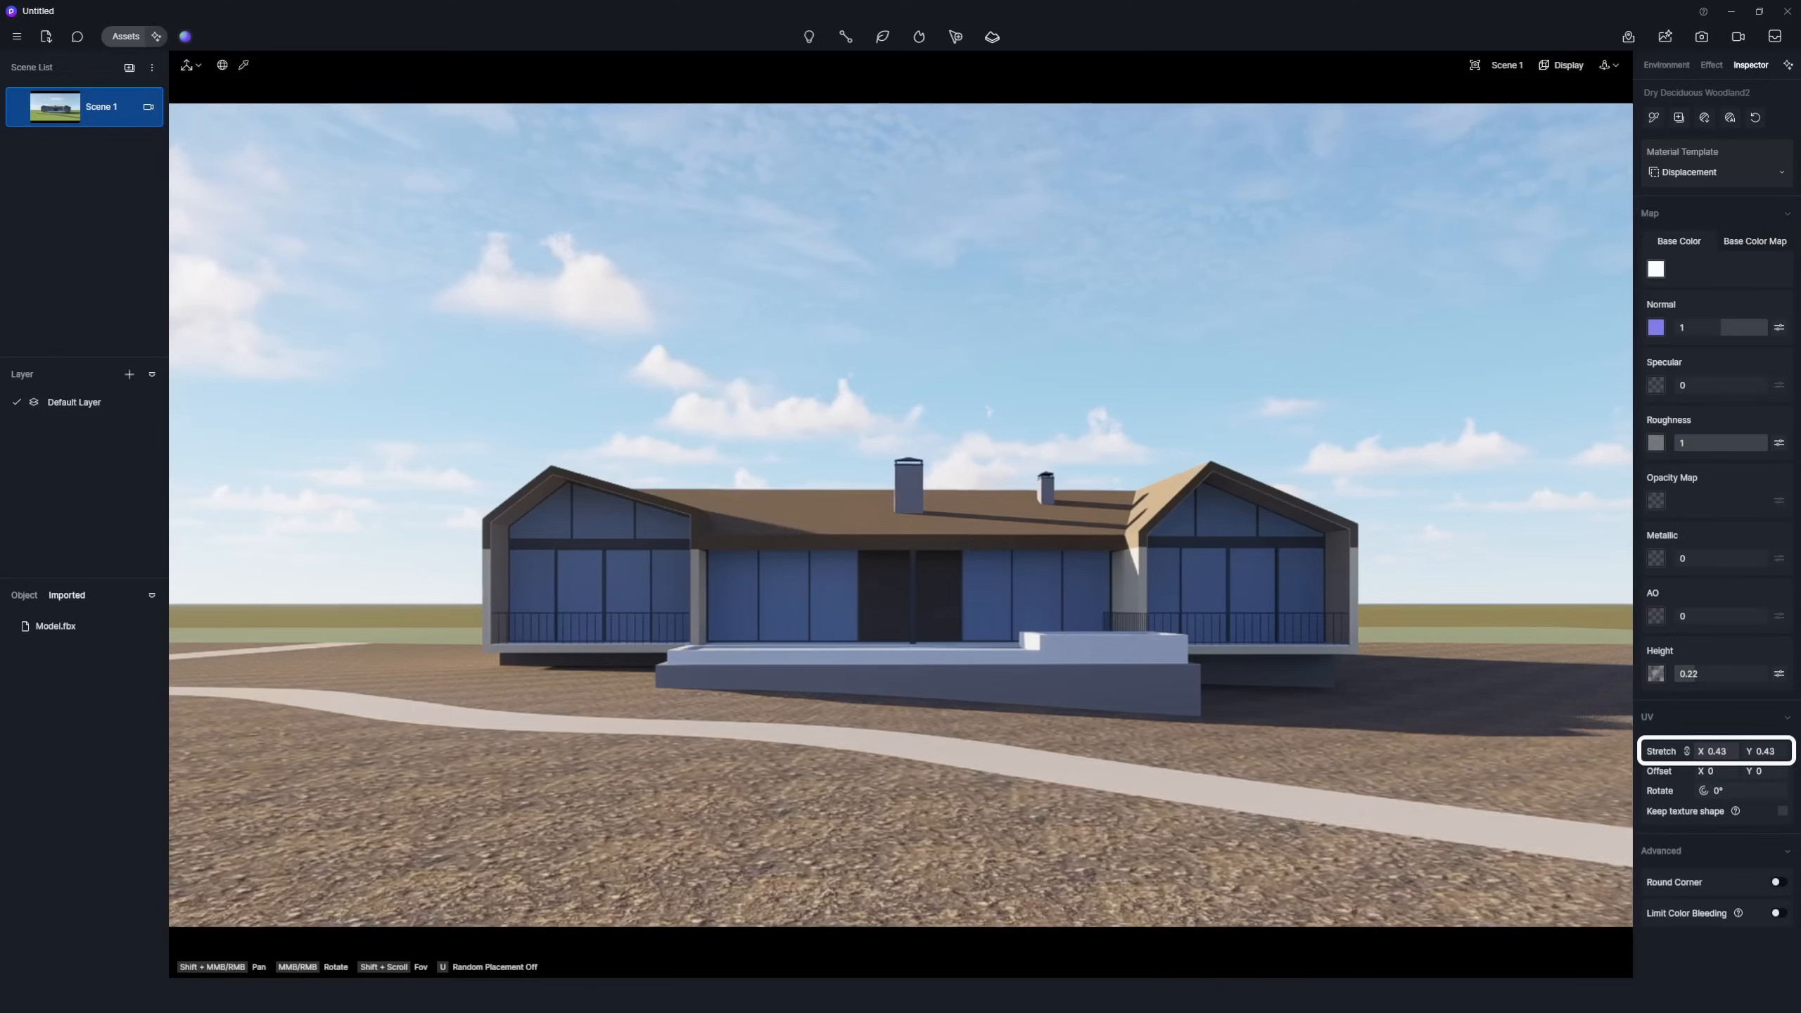
left_click_drag(1711, 754, 1692, 752)
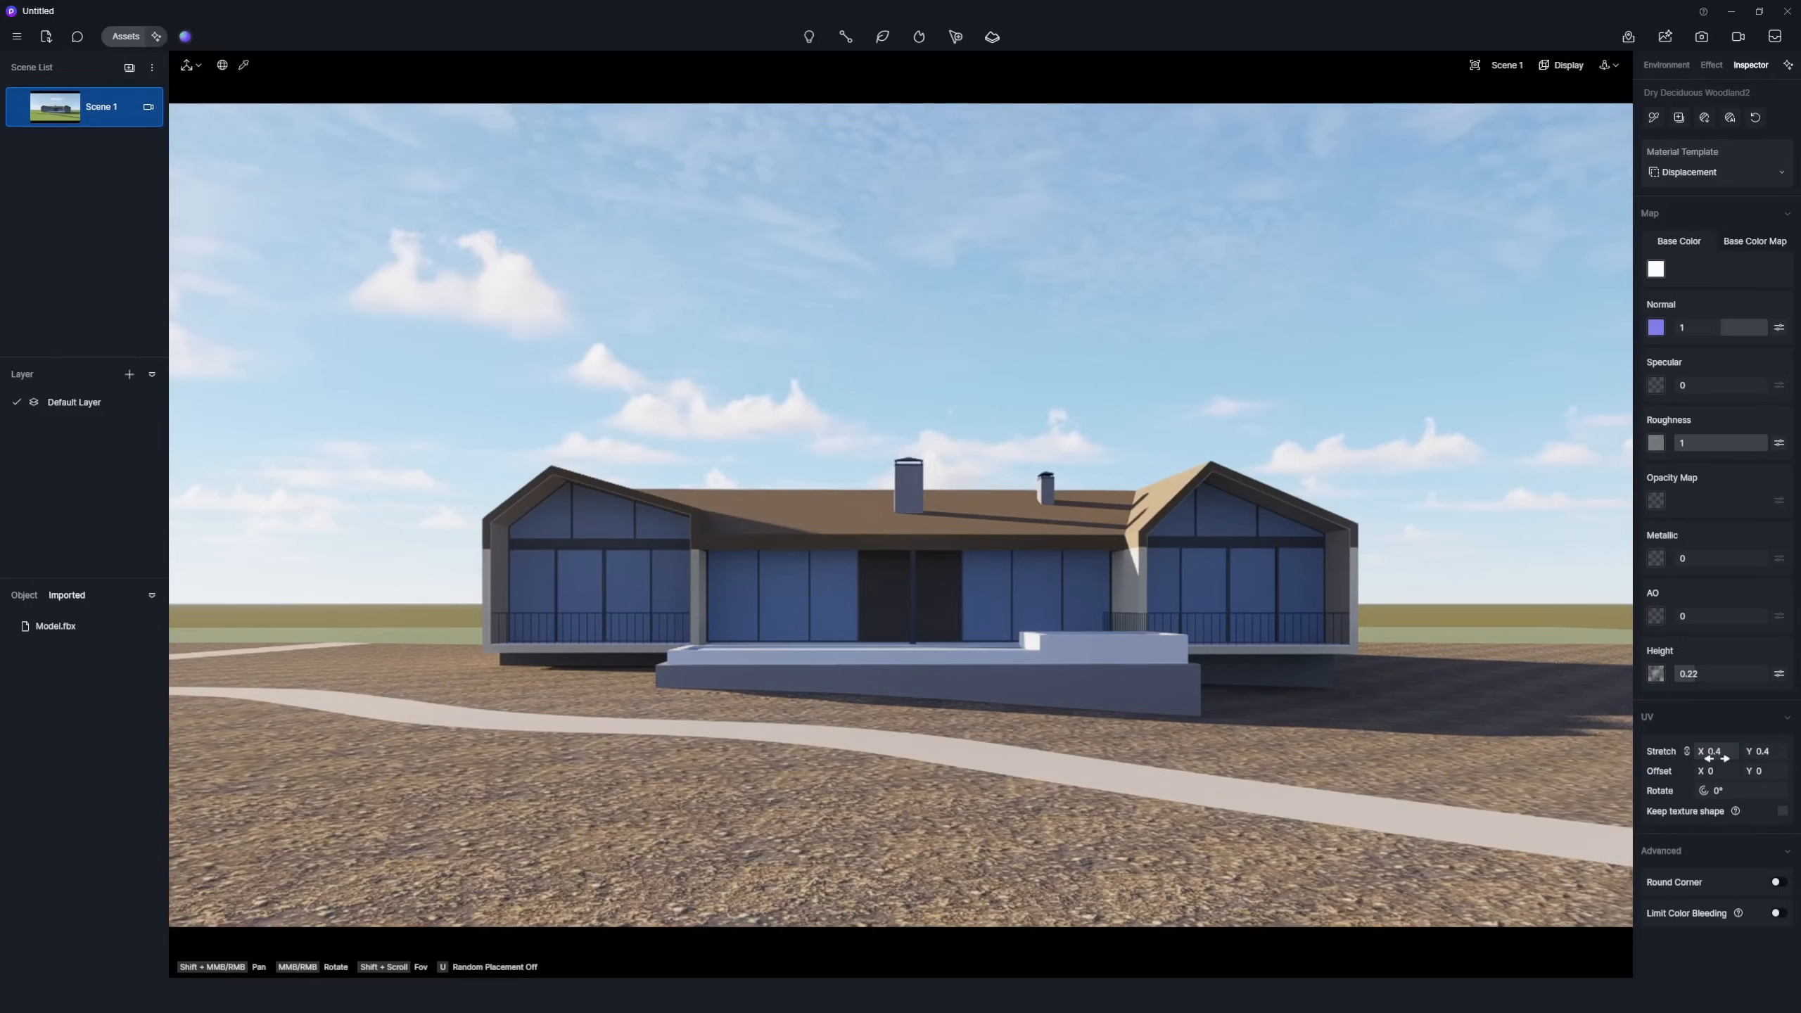
left_click(1429, 674)
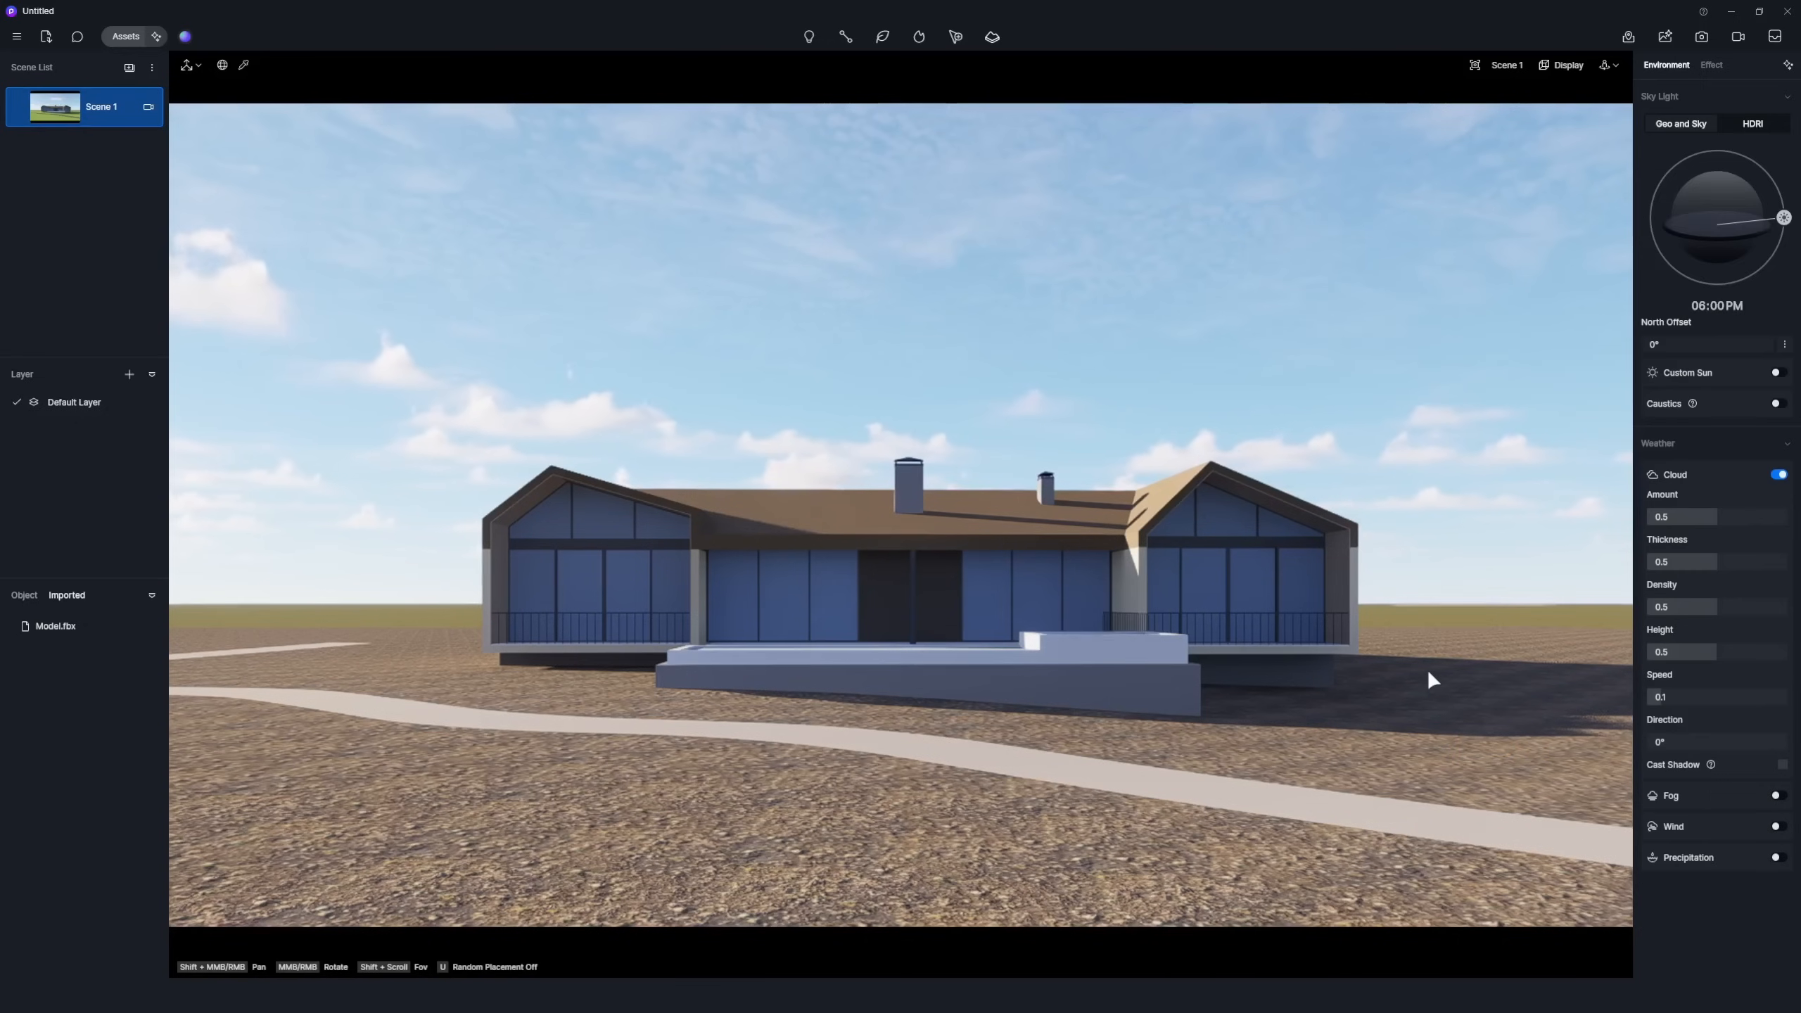
Apply Dark Gravel Ground to the path and lightened, down-scaled Irregular stone wall to the terrace base.
left_click_drag(251, 589, 1108, 777)
scroll(1068, 613, "up", 5)
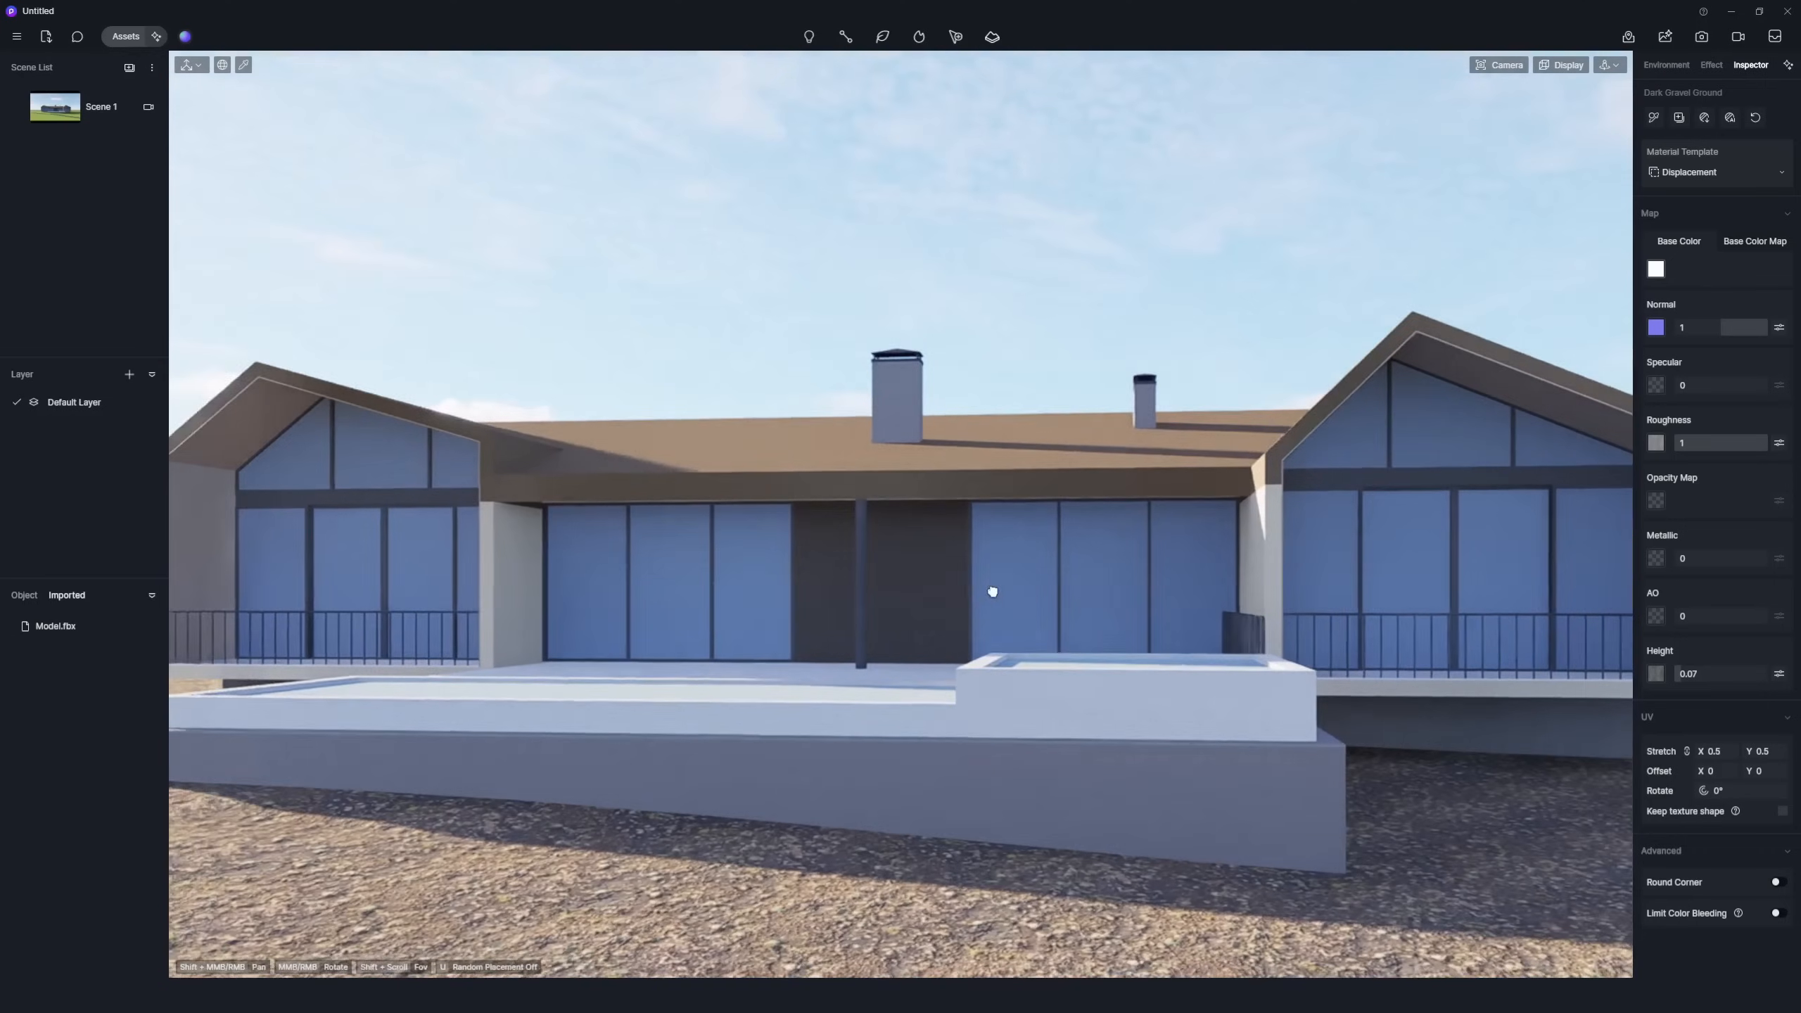
scroll(588, 528, "down", 2)
left_click(366, 699)
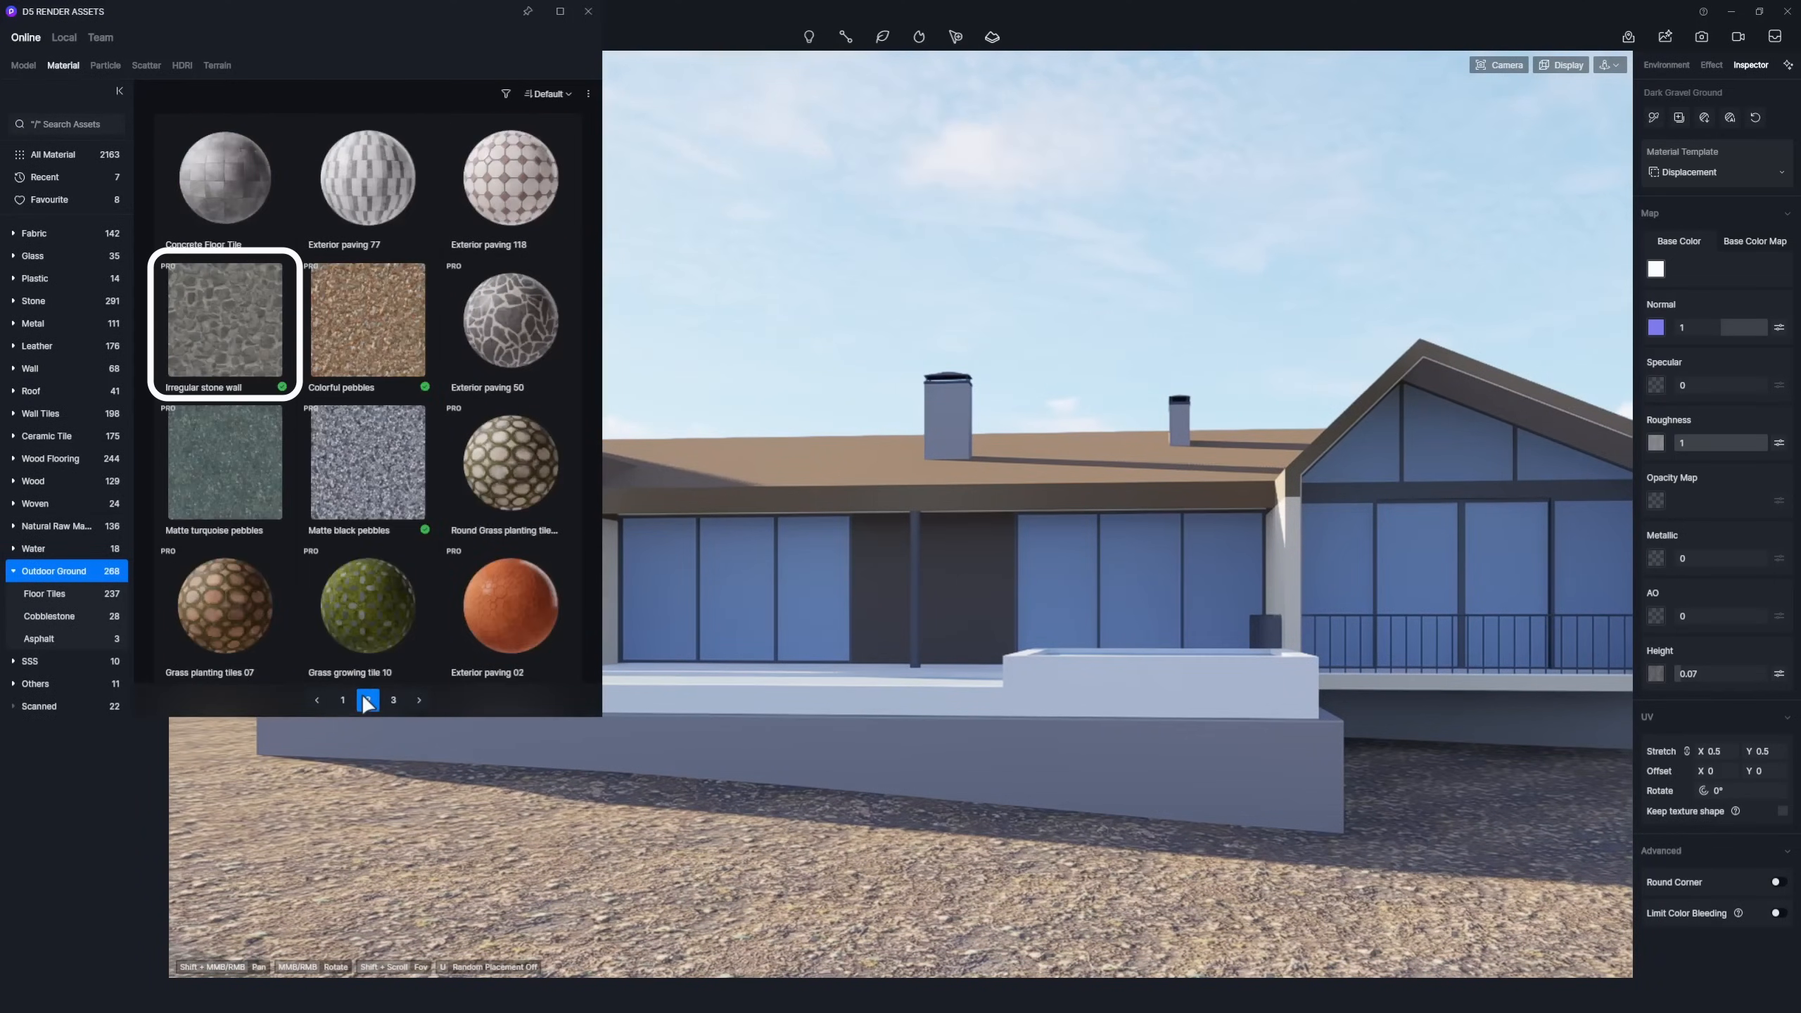
left_click_drag(225, 321, 1023, 780)
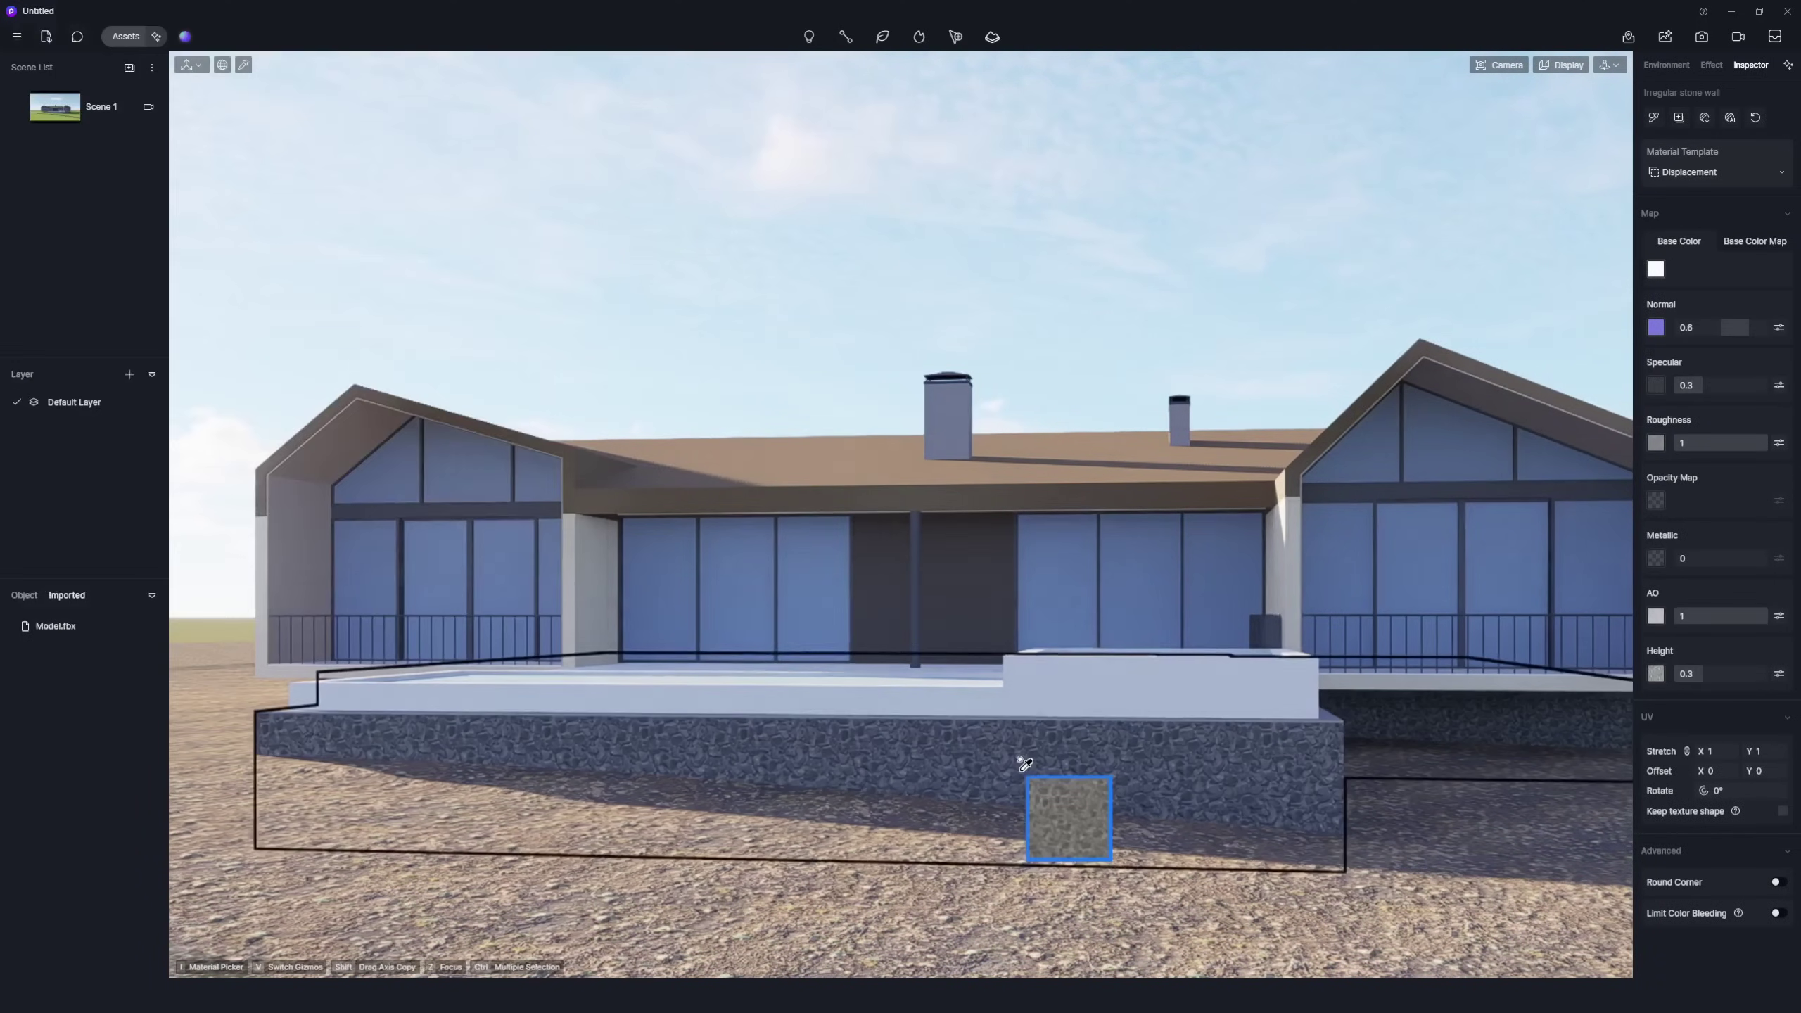
left_click(1658, 271)
left_click_drag(1667, 399, 1674, 398)
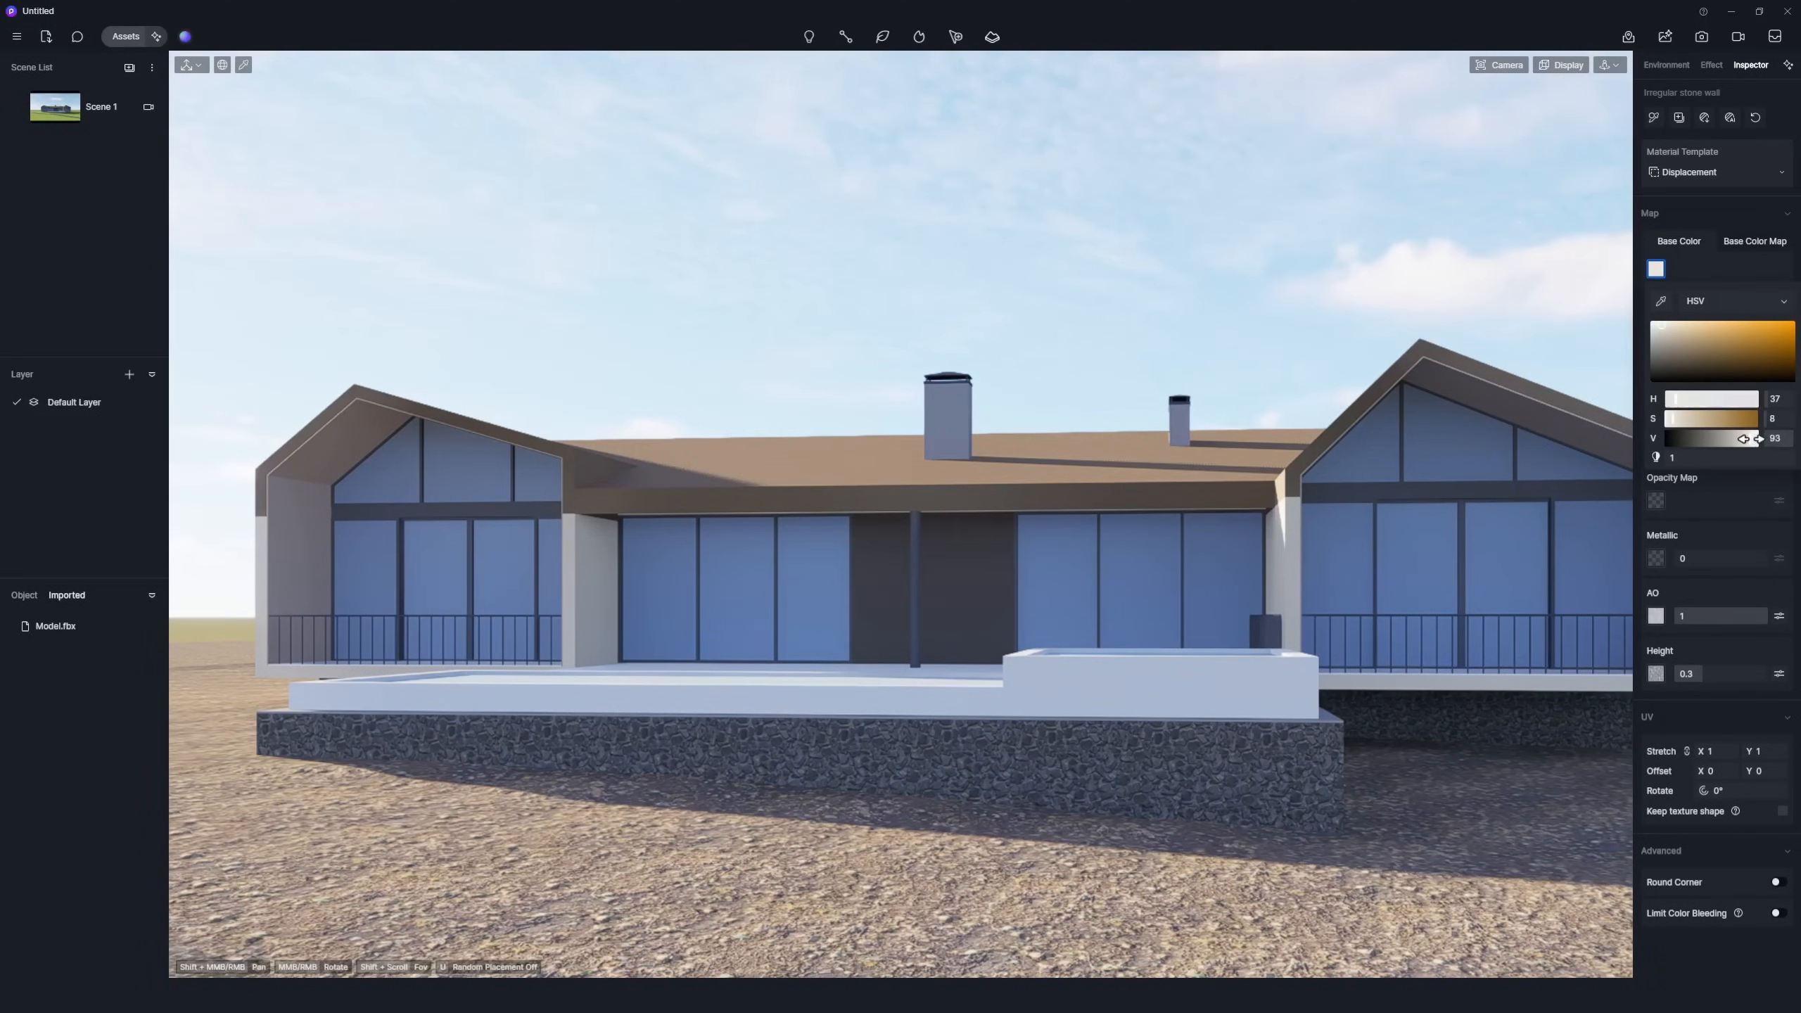
left_click(1736, 473)
left_click_drag(1714, 750, 1667, 750)
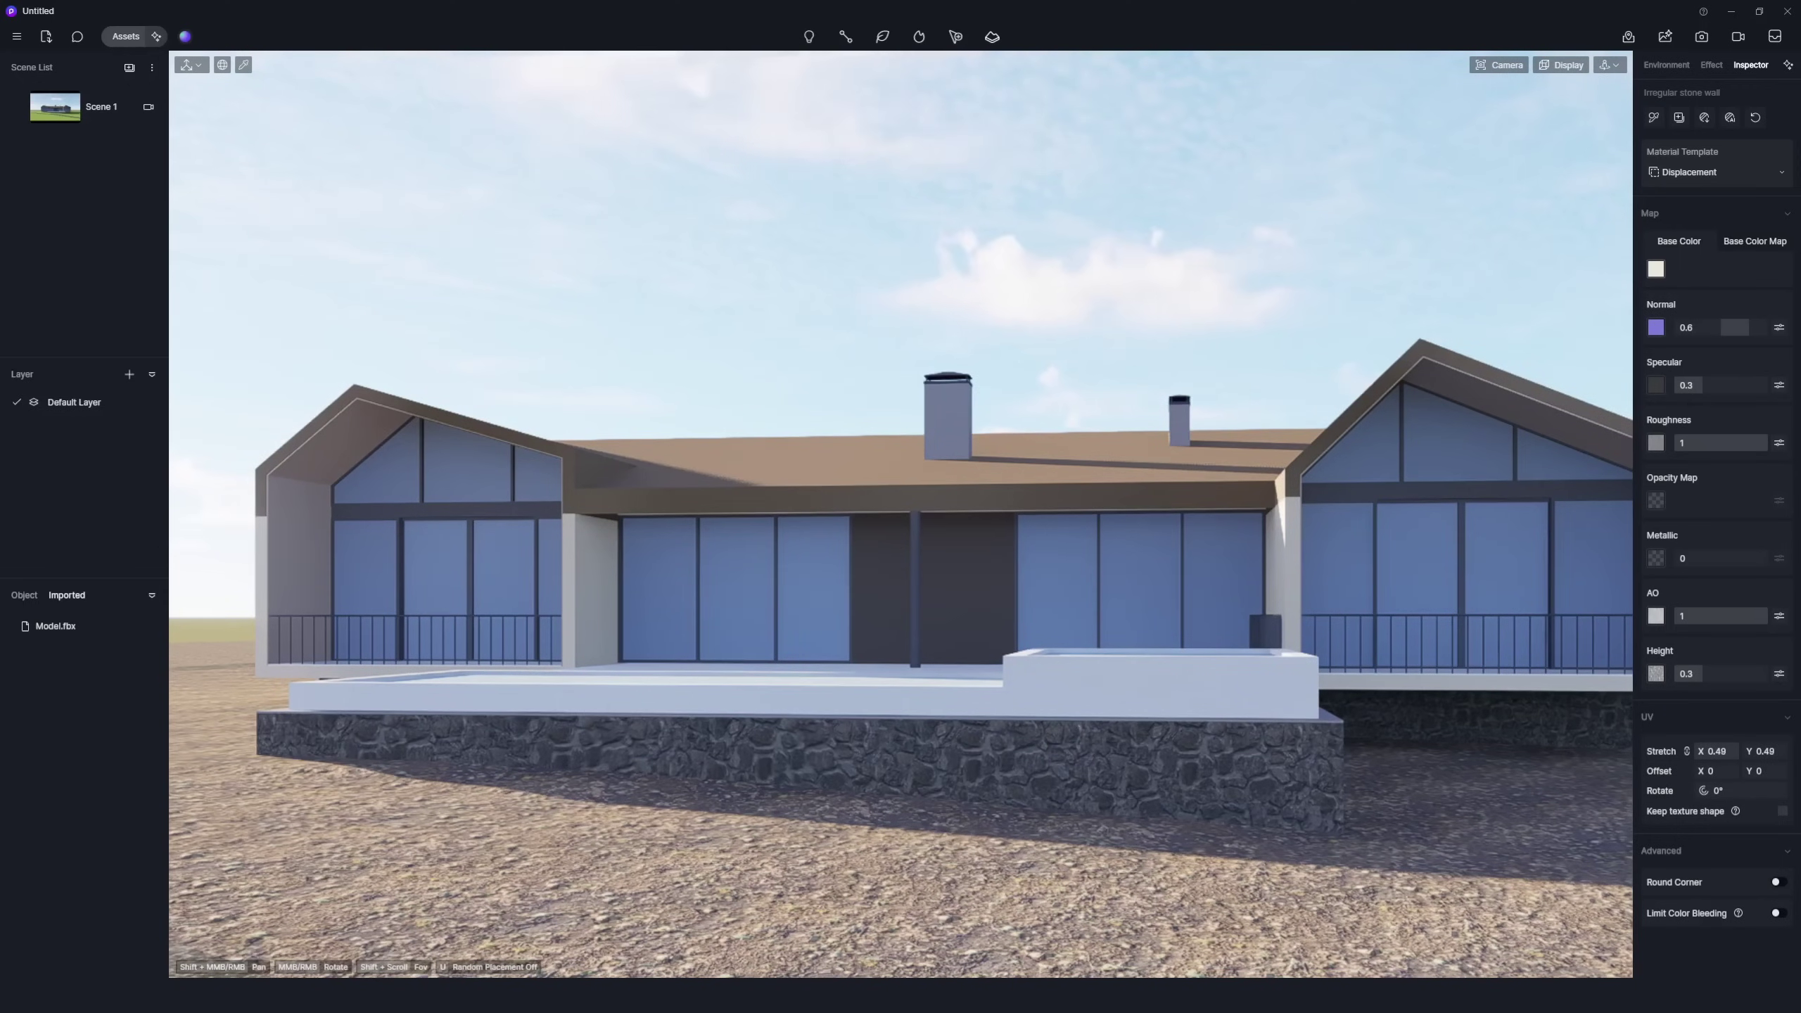
Copy the stone material onto the central door panel and the chimneys.
left_click(980, 575)
left_click(959, 417)
key("Escape")
key("Escape")
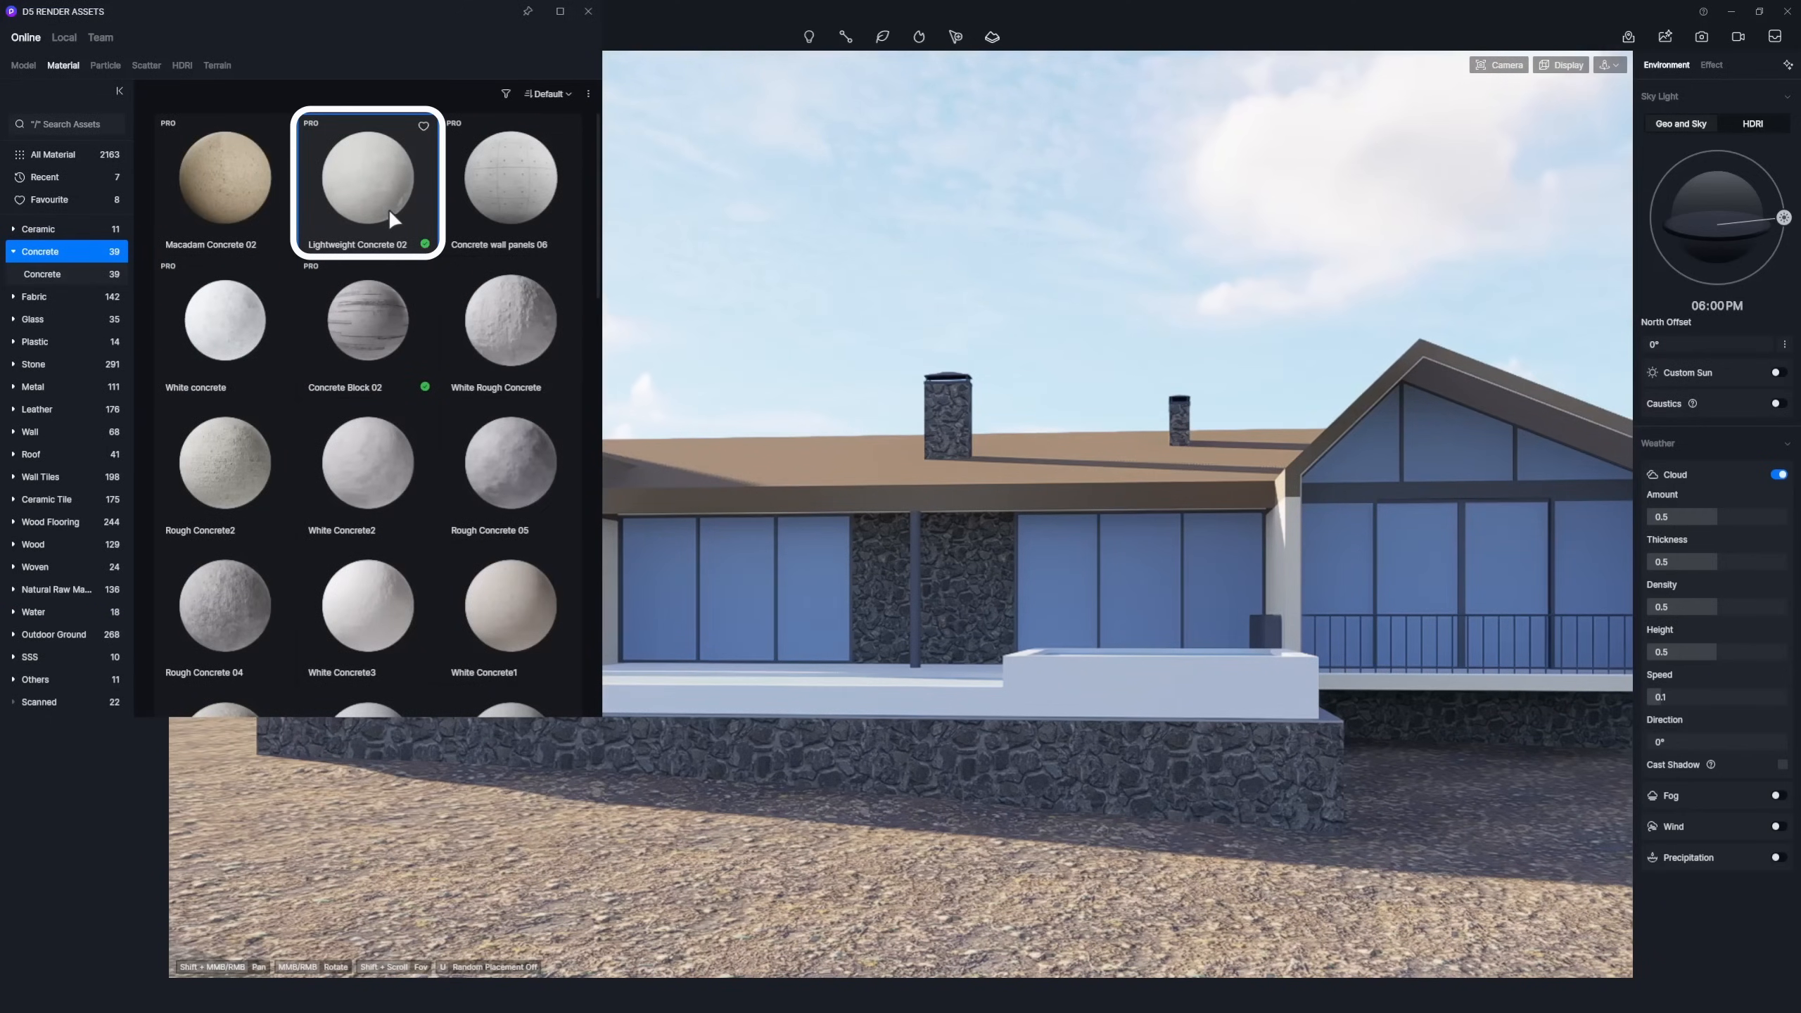
Apply Lightweight Concrete 02 to the planter and adjust its base colour.
left_click_drag(389, 207, 1259, 704)
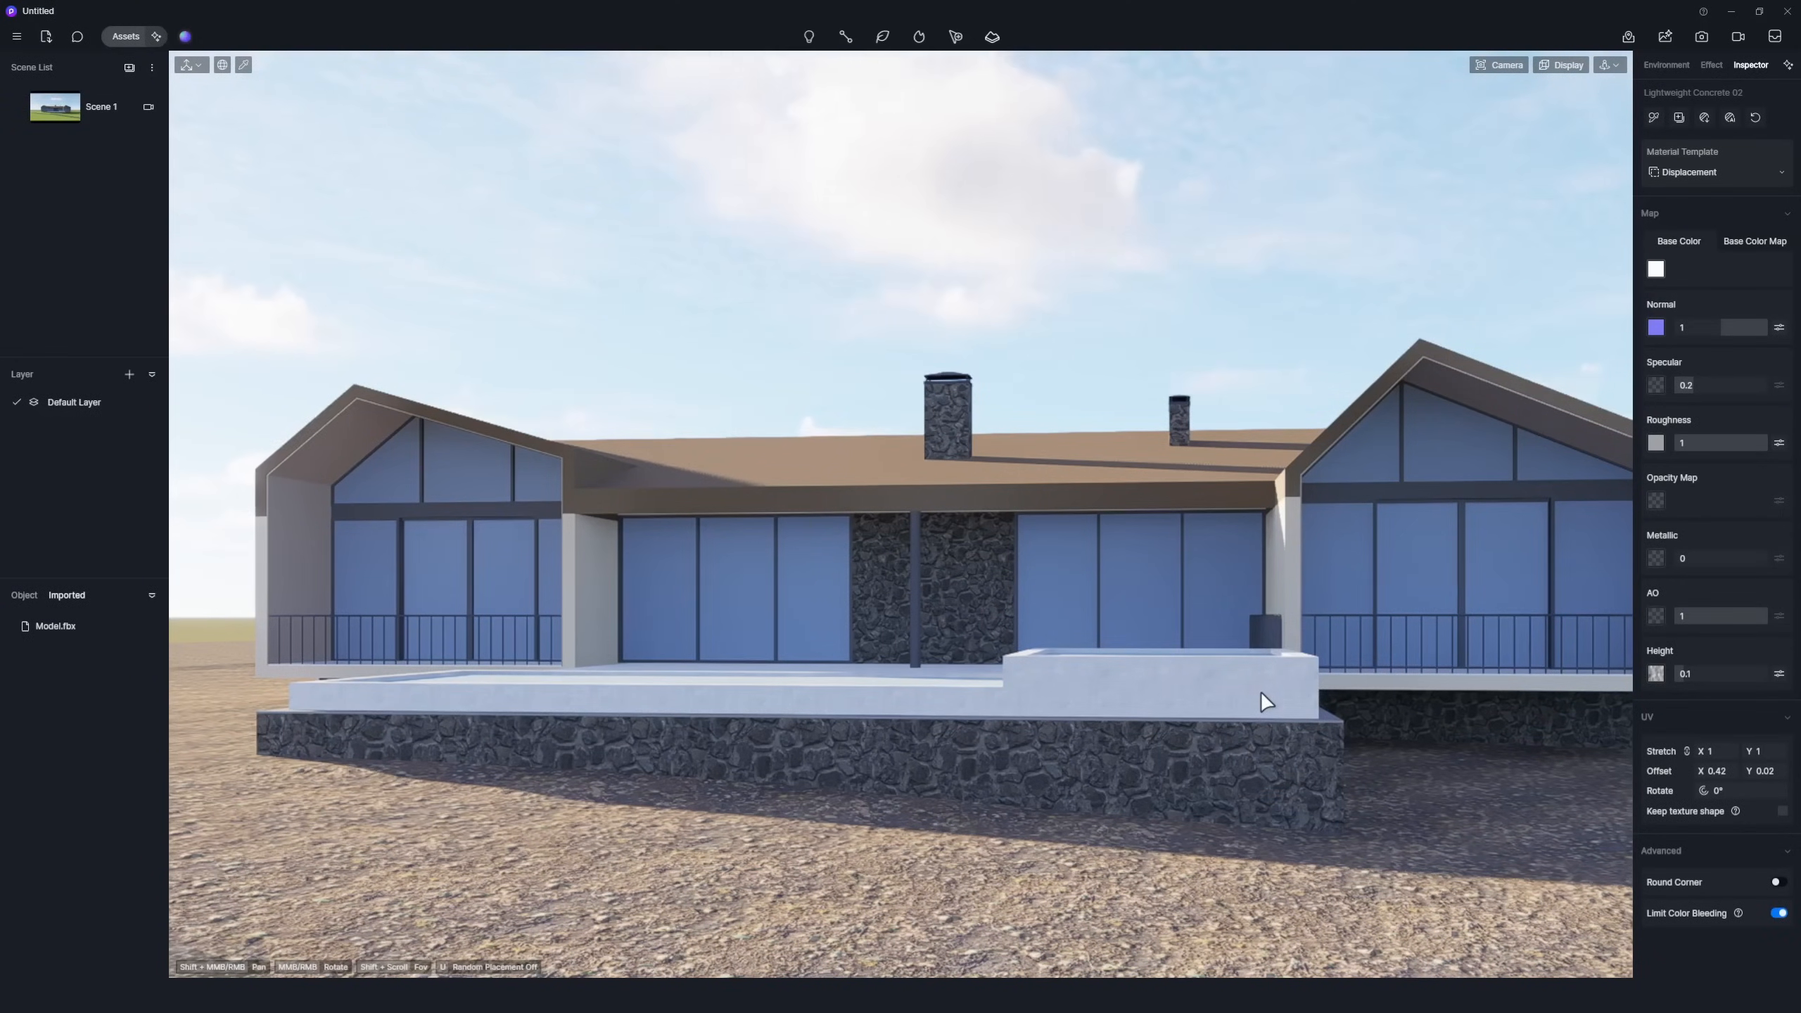
left_click(1656, 269)
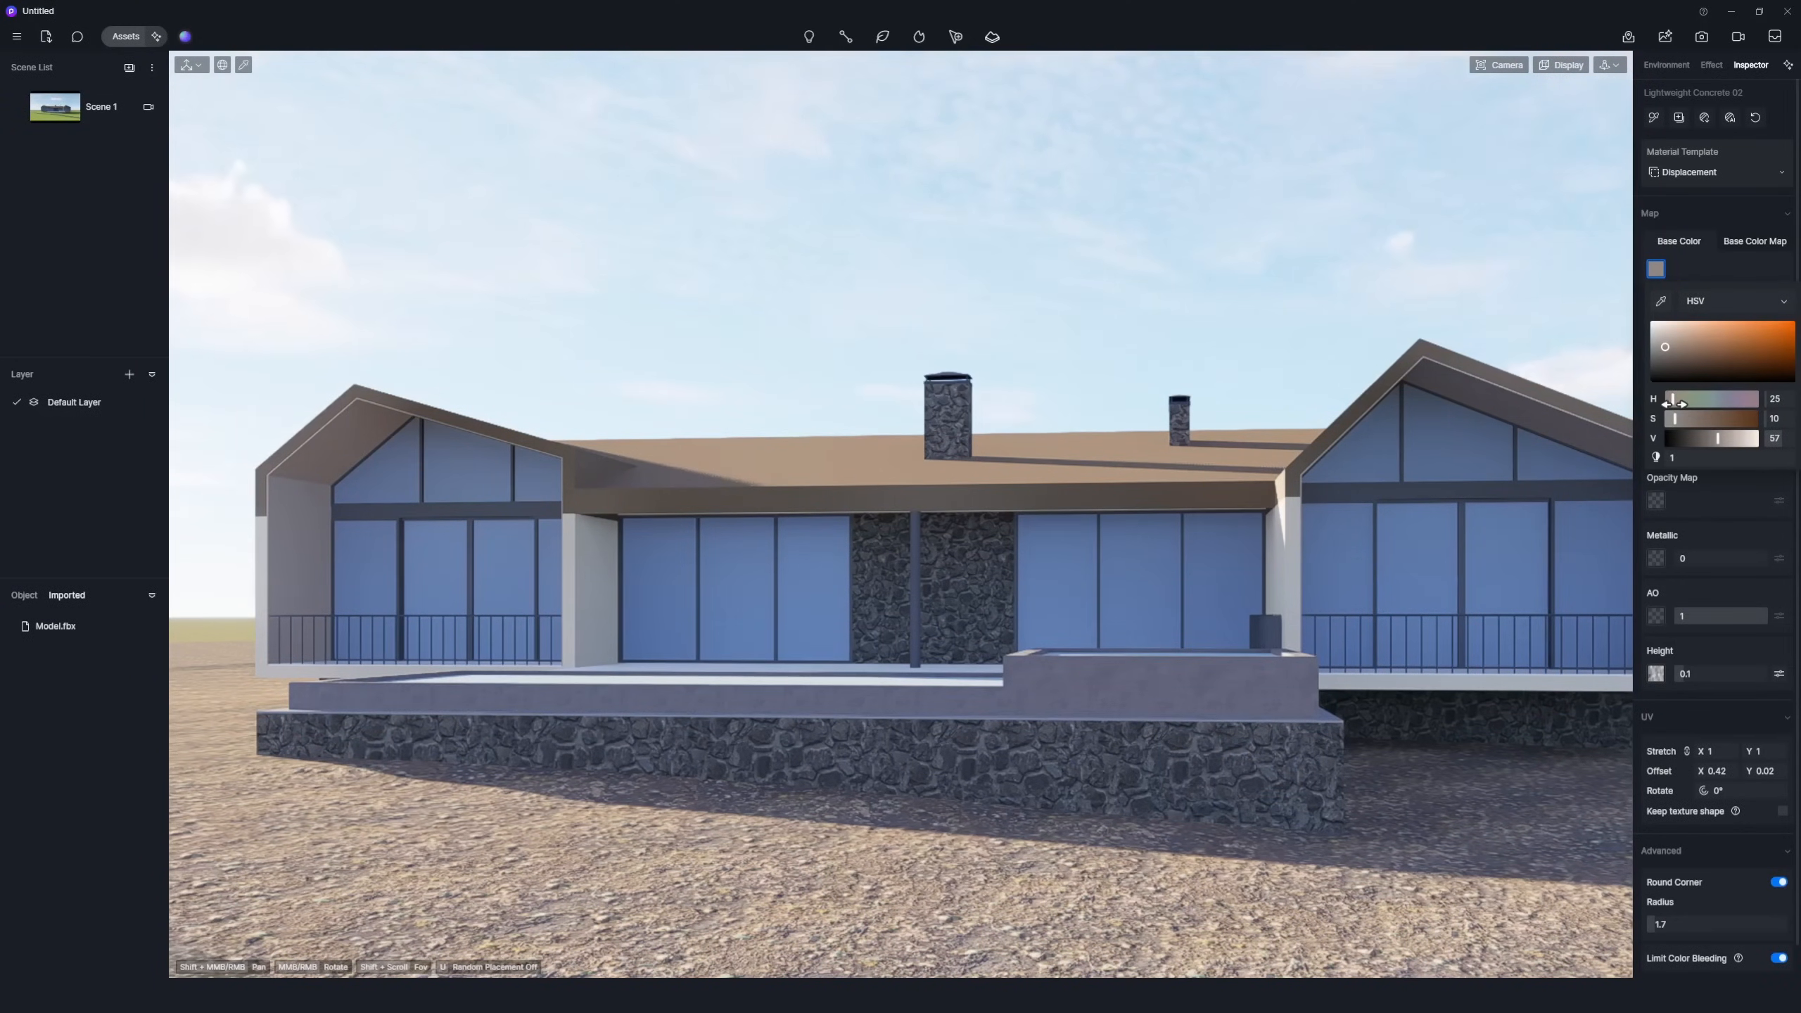
key("Escape")
right_click_drag(1070, 605, 983, 638)
Fill the pool with Calm water cyan and give the house frames a Black Iron finish.
left_click(126, 35)
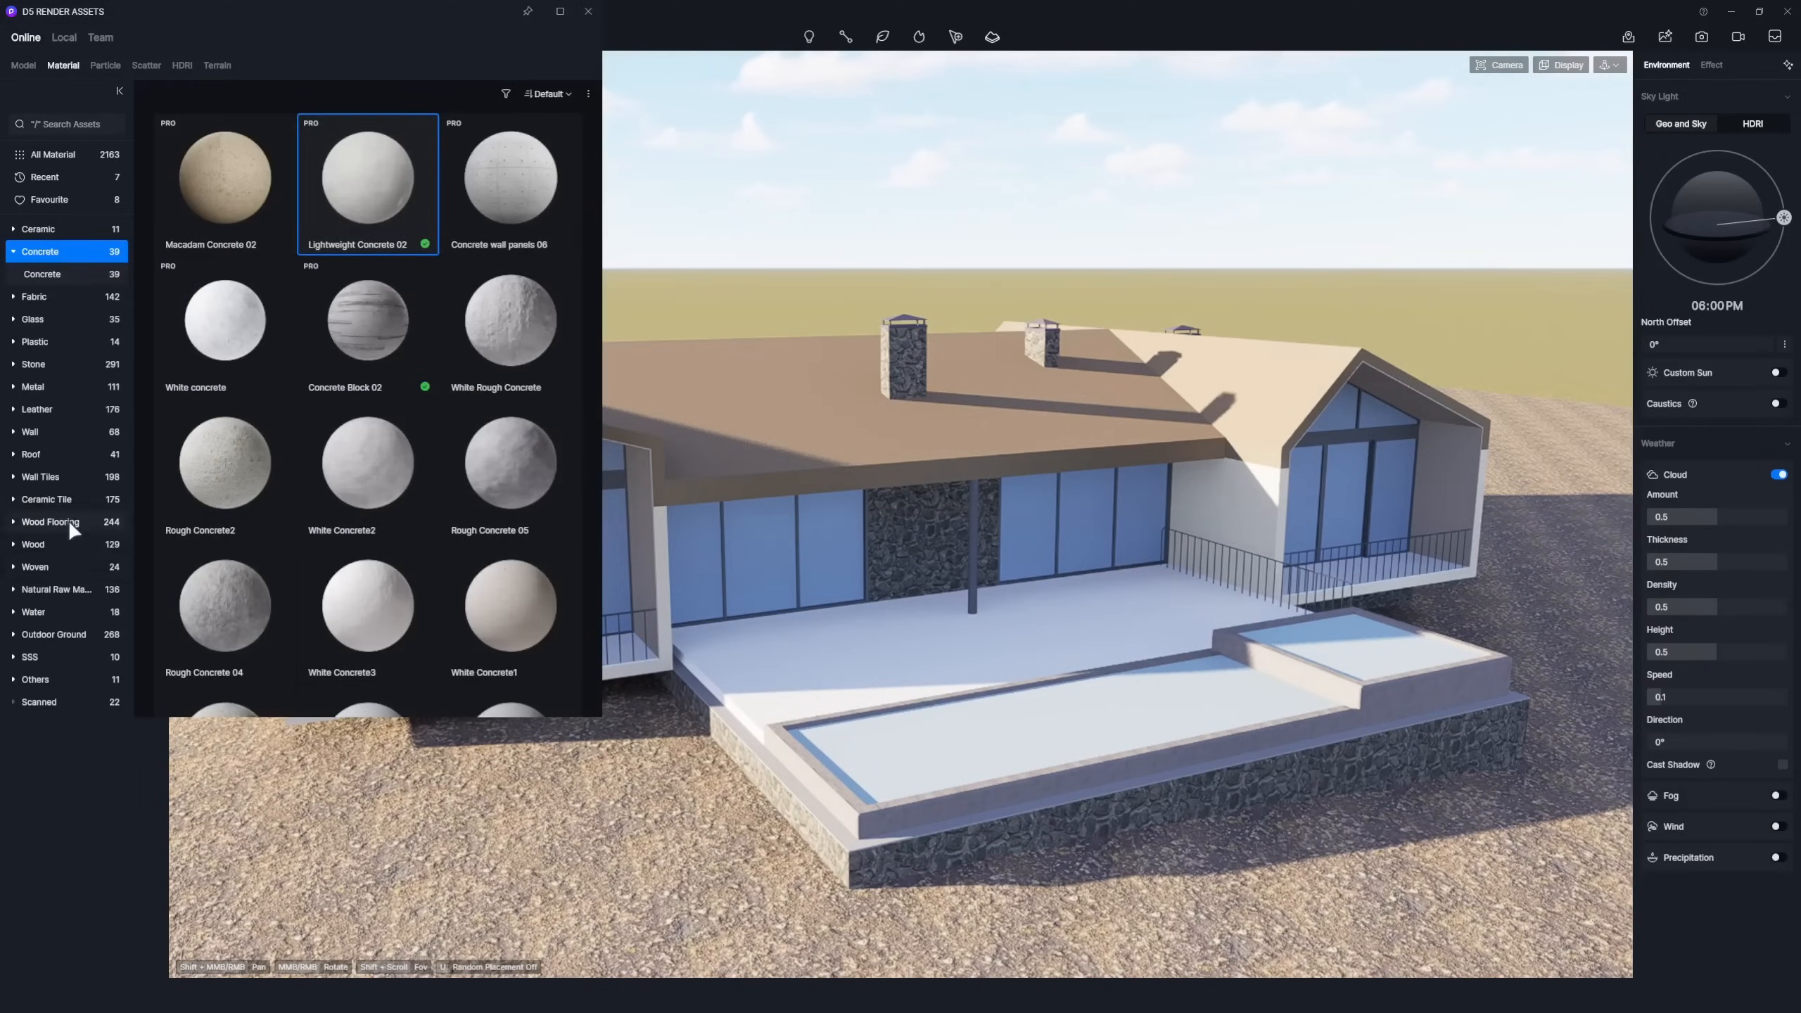
left_click(69, 589)
left_click_drag(398, 348, 1226, 745)
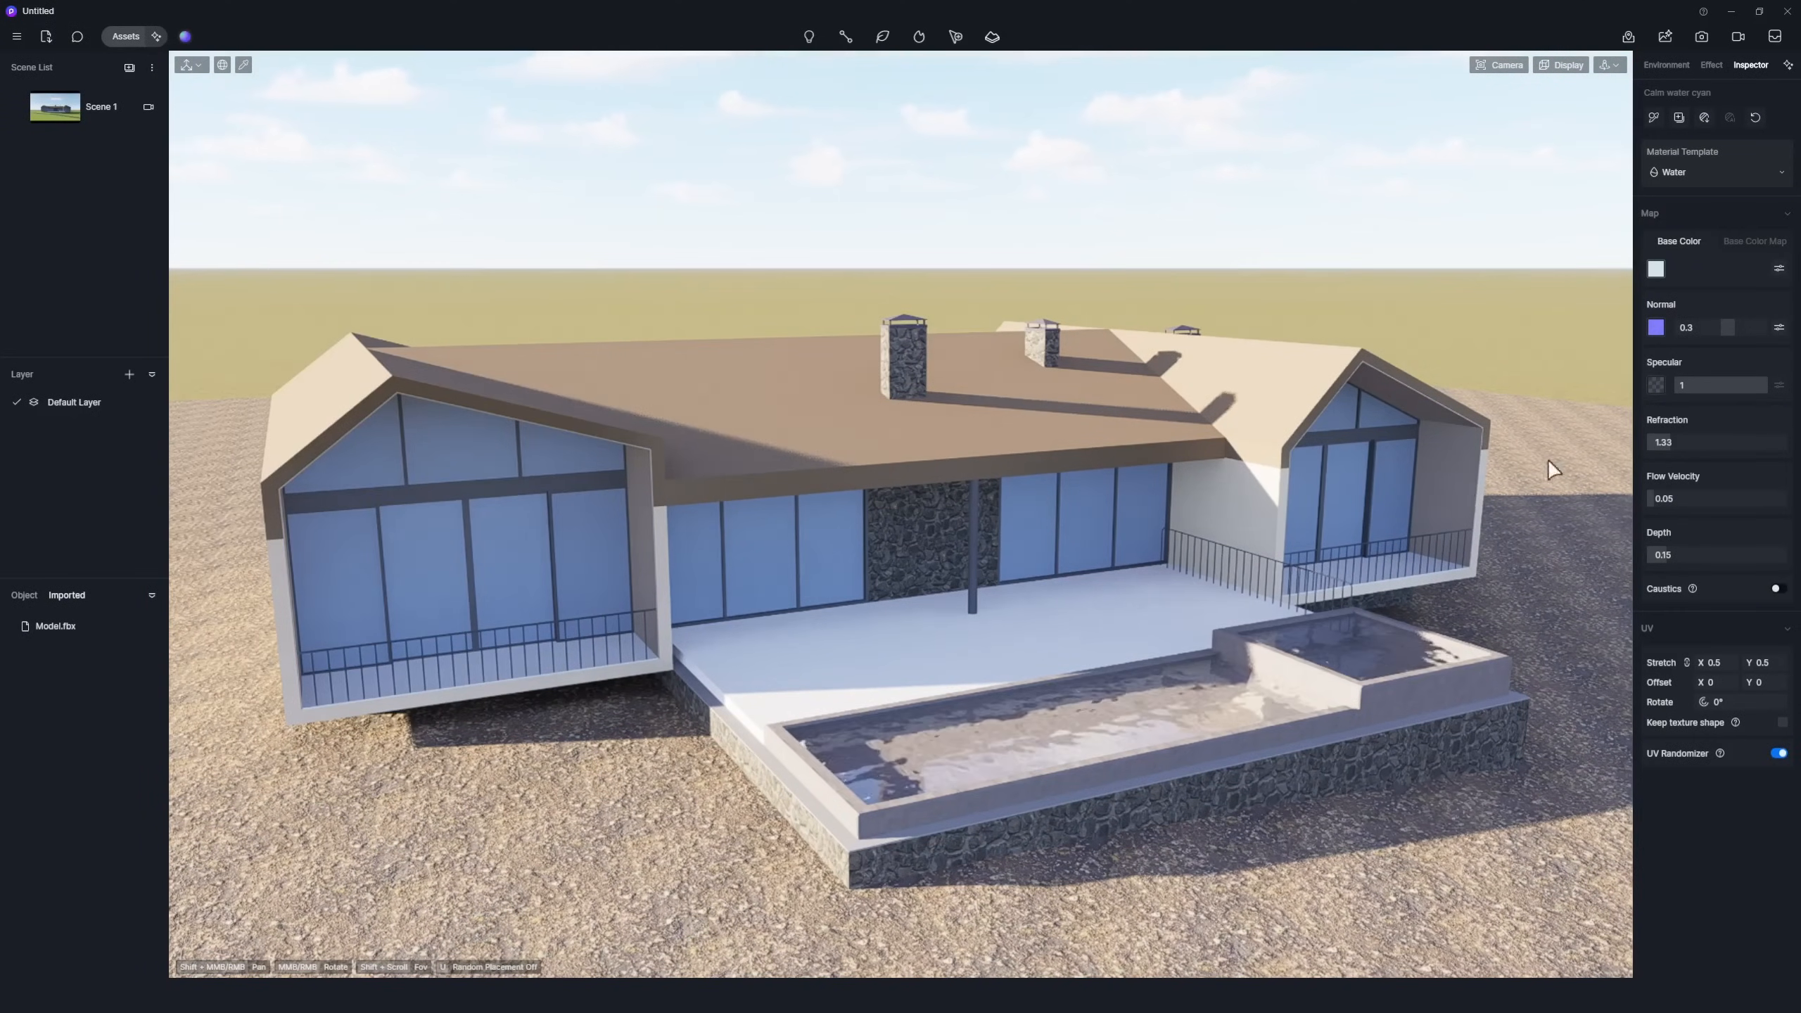
left_click(1654, 269)
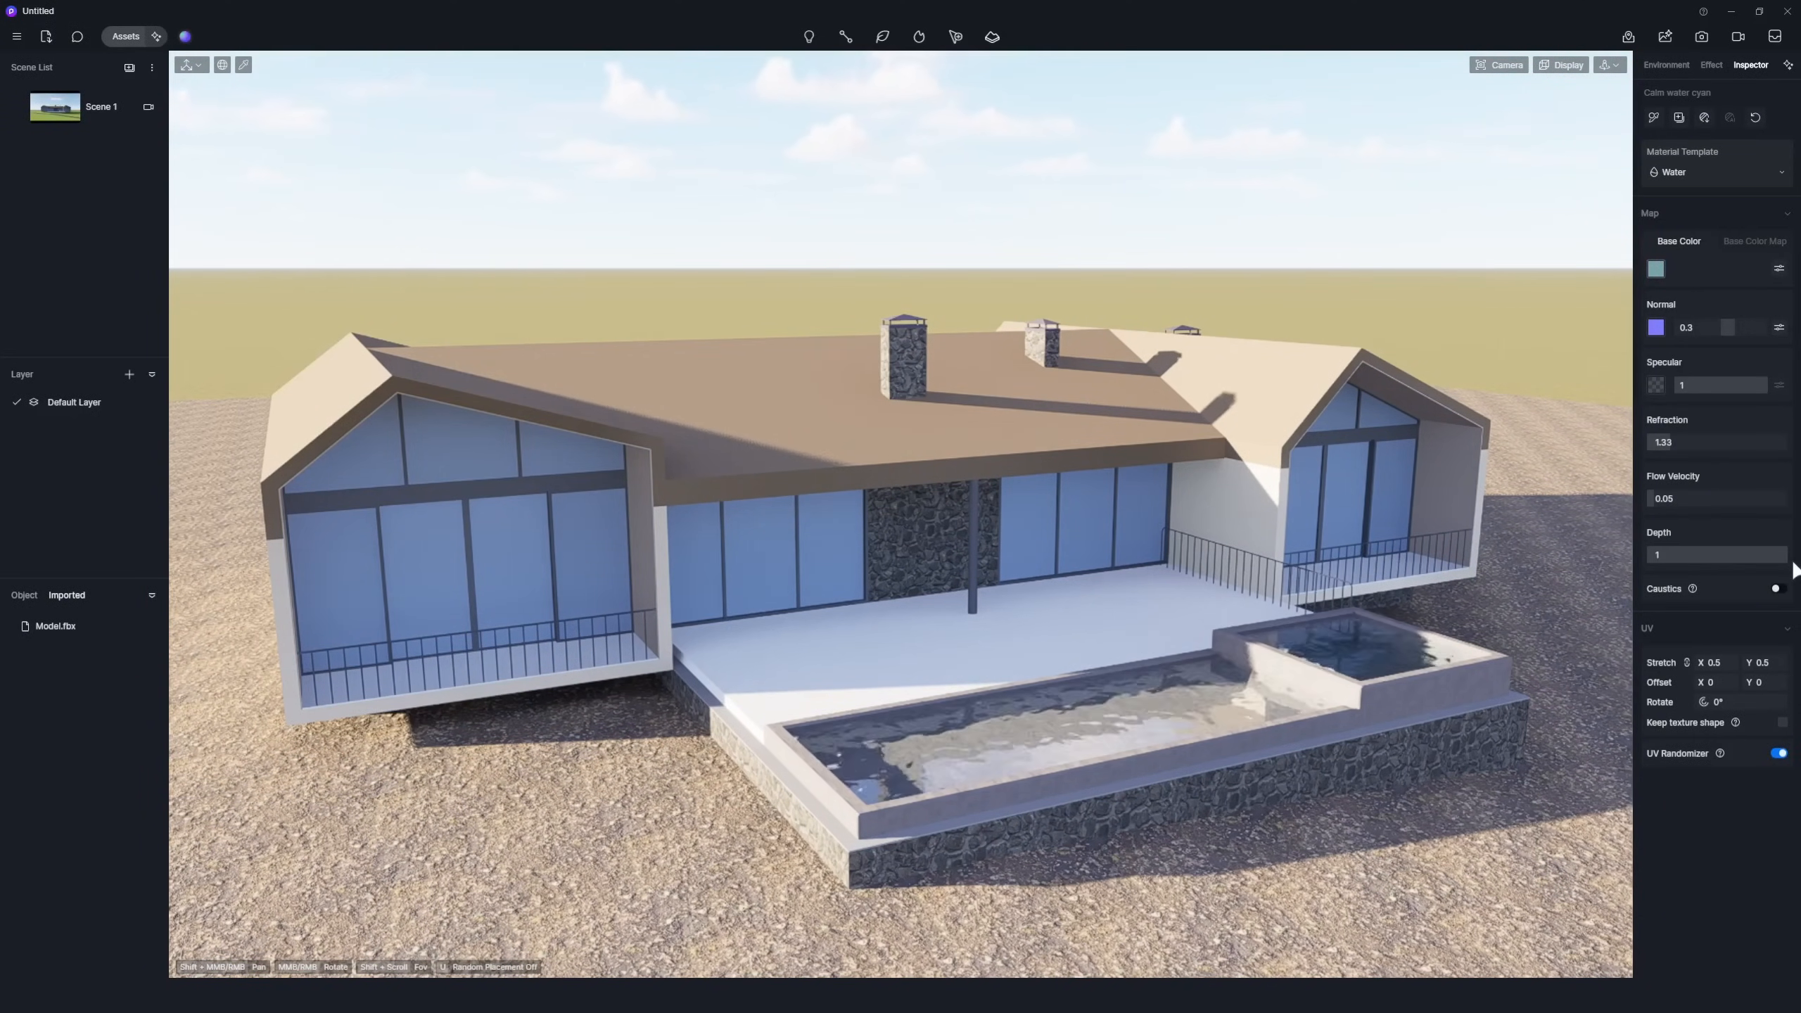
scroll(394, 362, "down", 2)
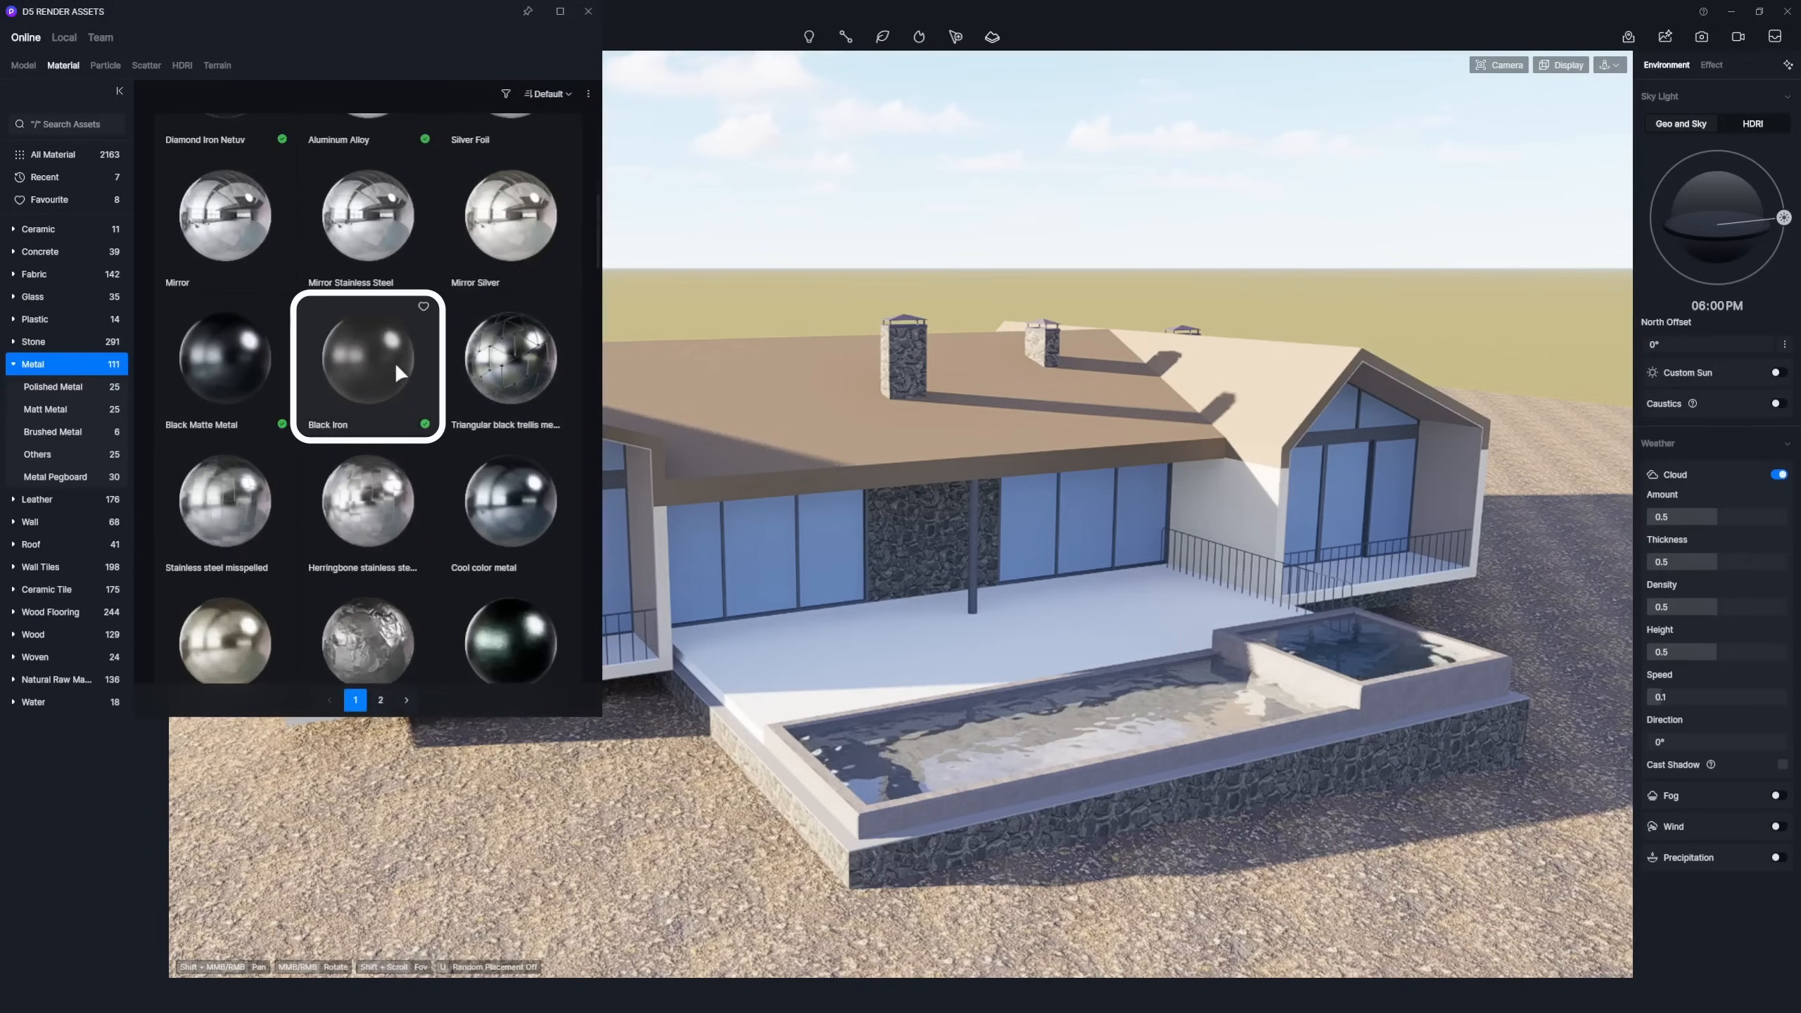
left_click_drag(394, 362, 757, 740)
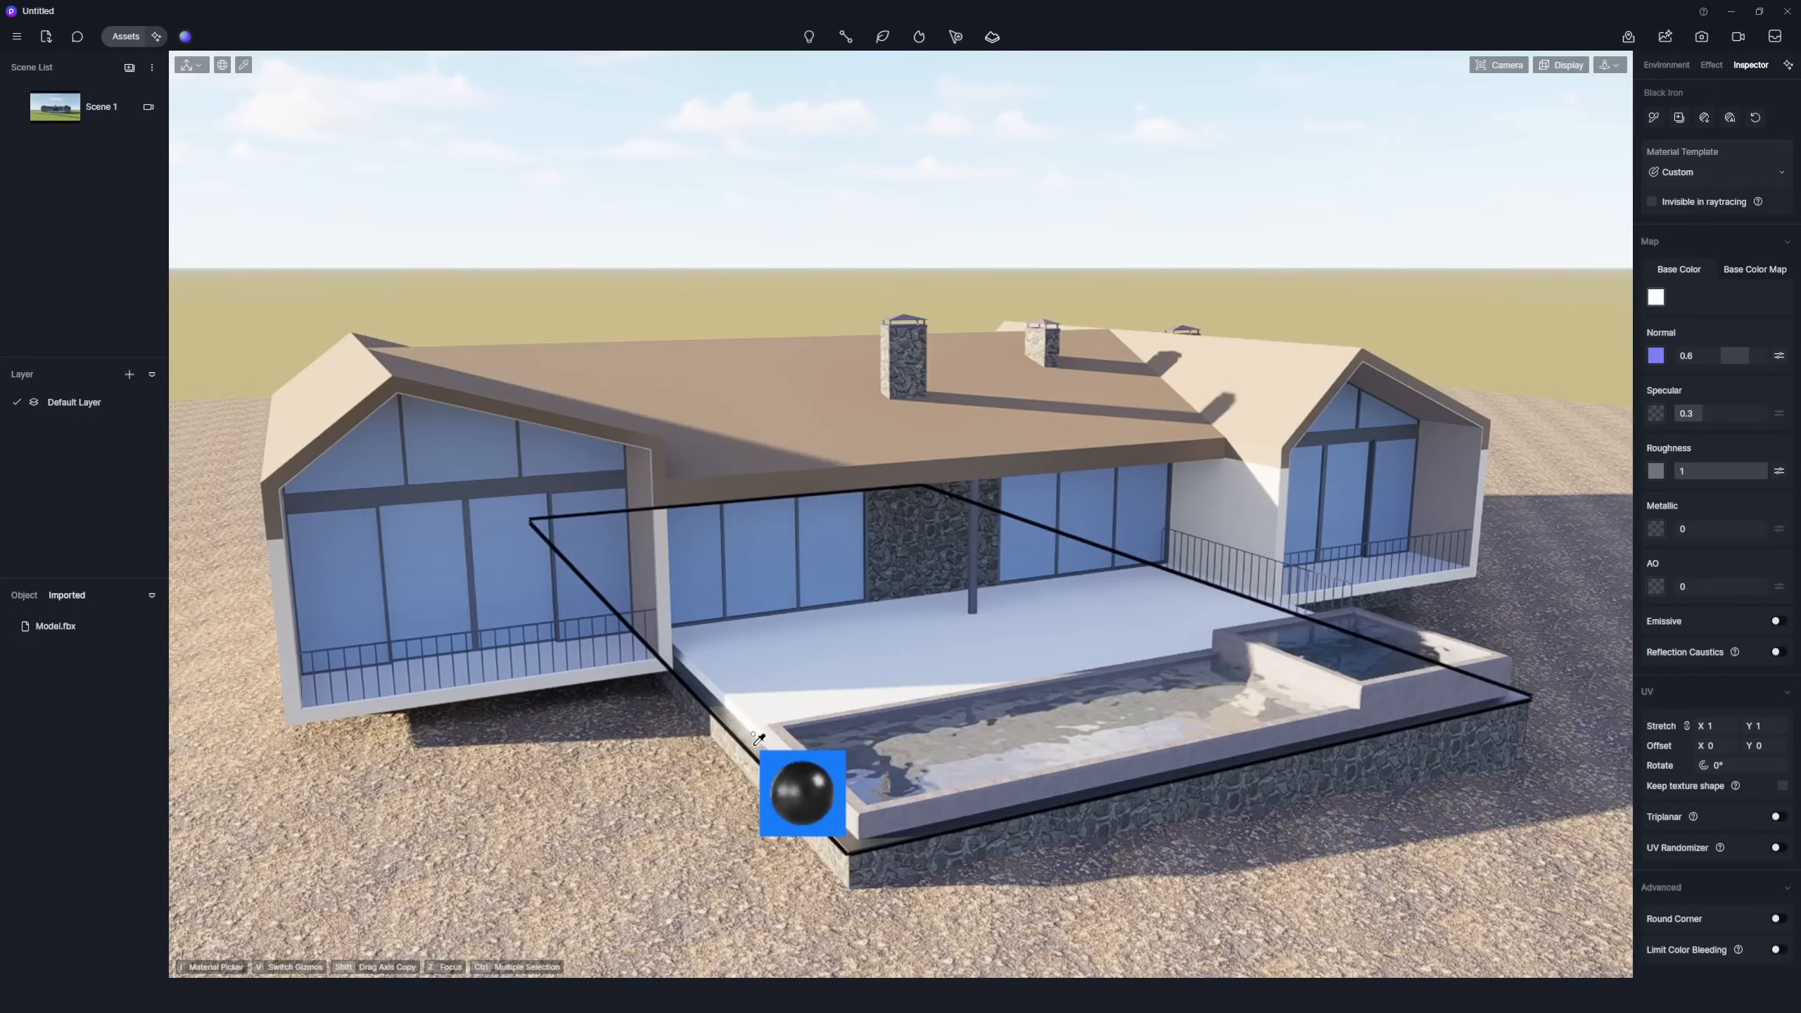
left_click_drag(757, 739, 974, 356)
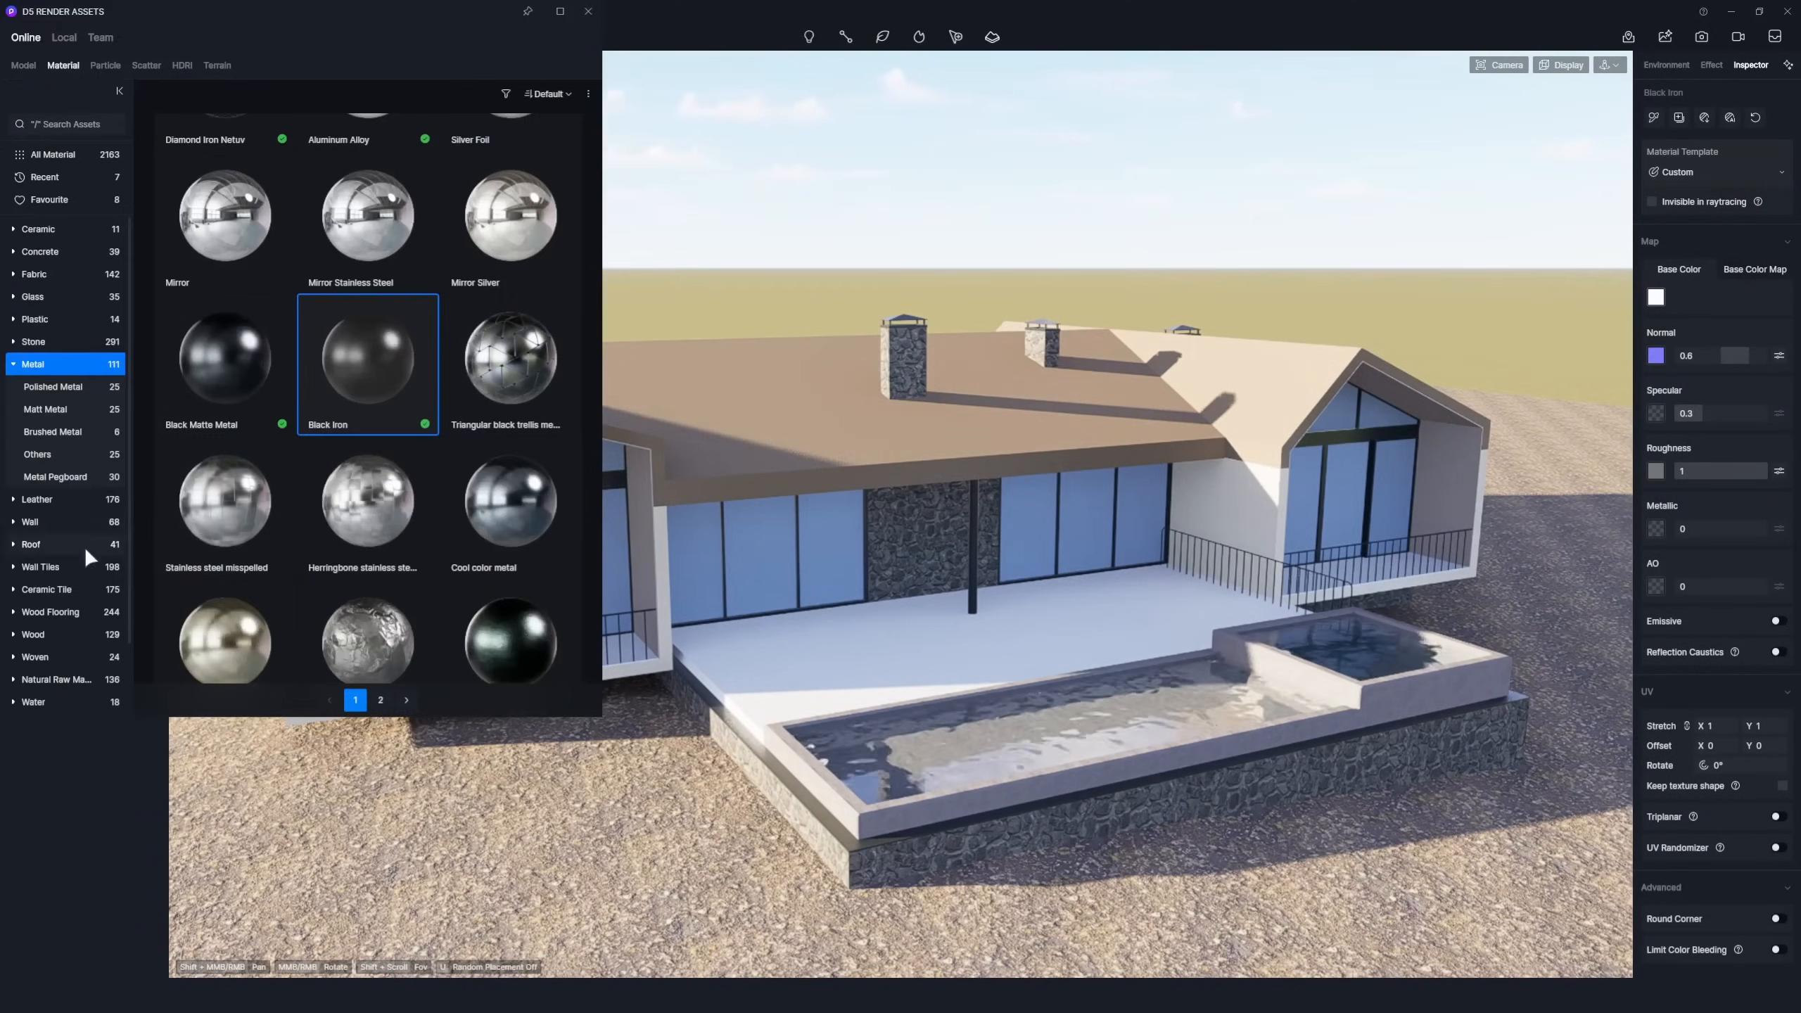
Apply Tawny Antiseptic Wood2 to the terrace floor and Tile floor 8 to the exterior walls.
left_click(49, 611)
scroll(593, 371, "down", 2)
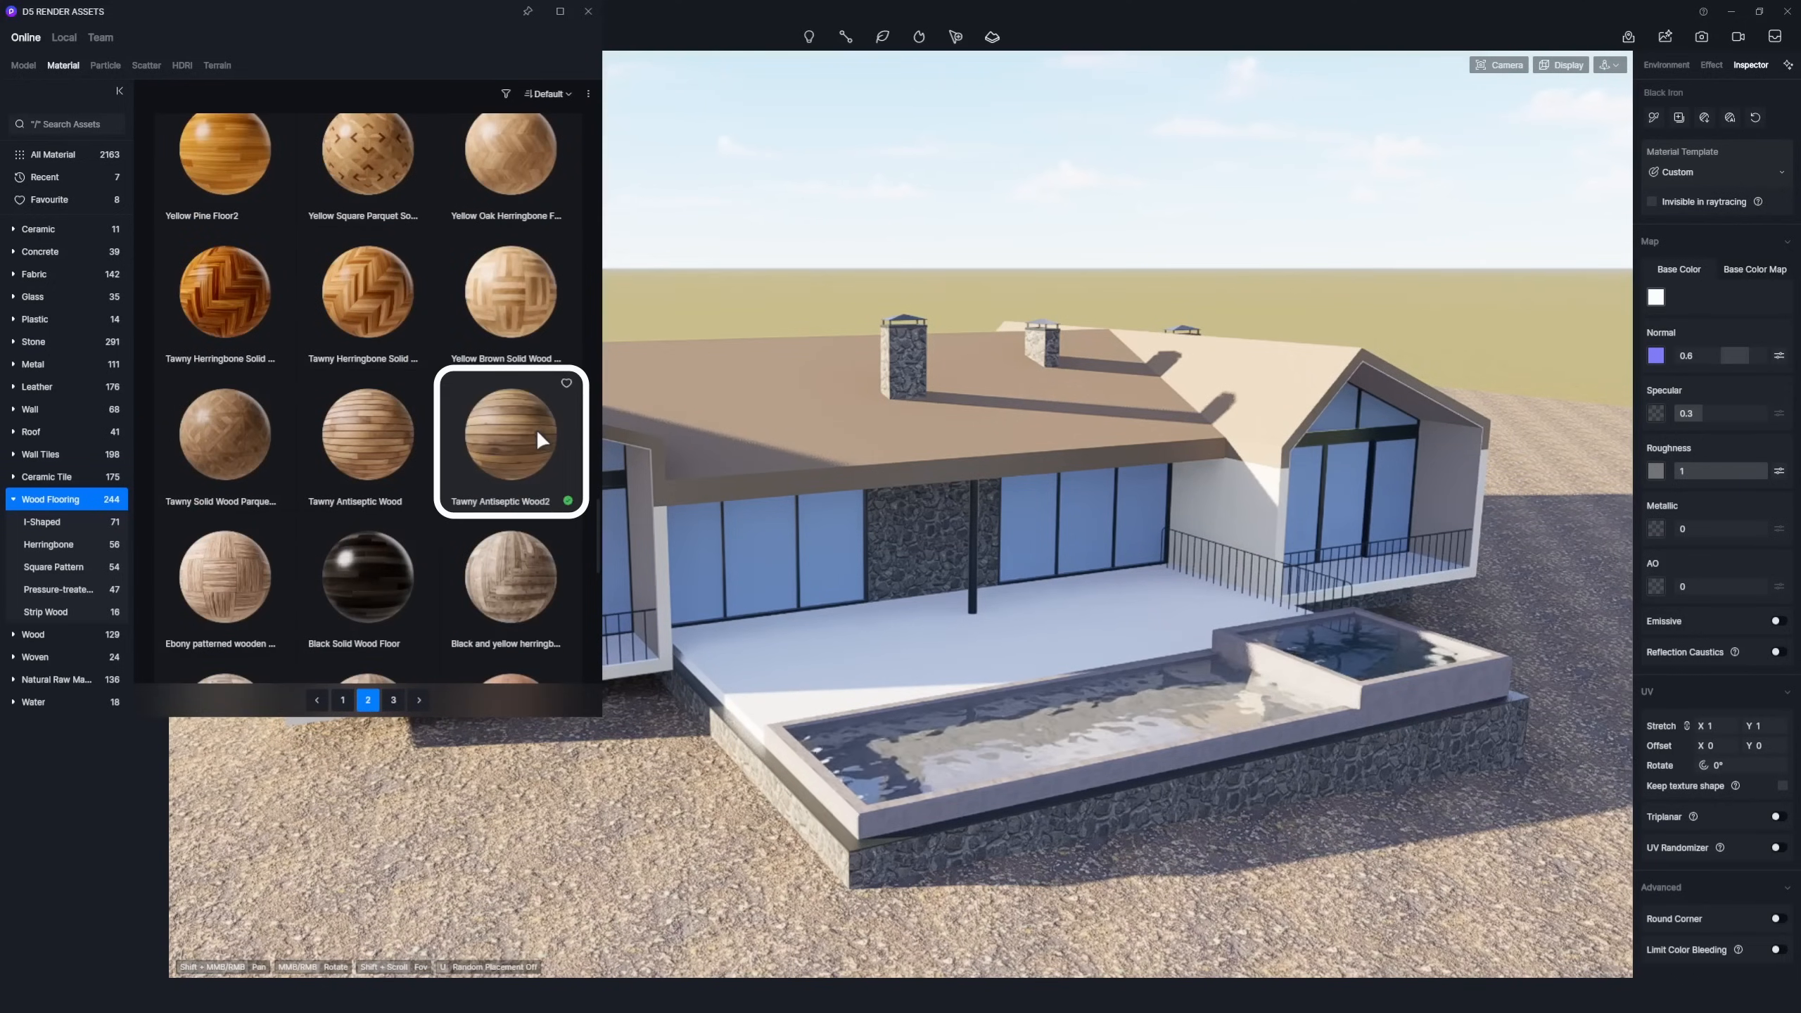
left_click_drag(537, 440, 900, 633)
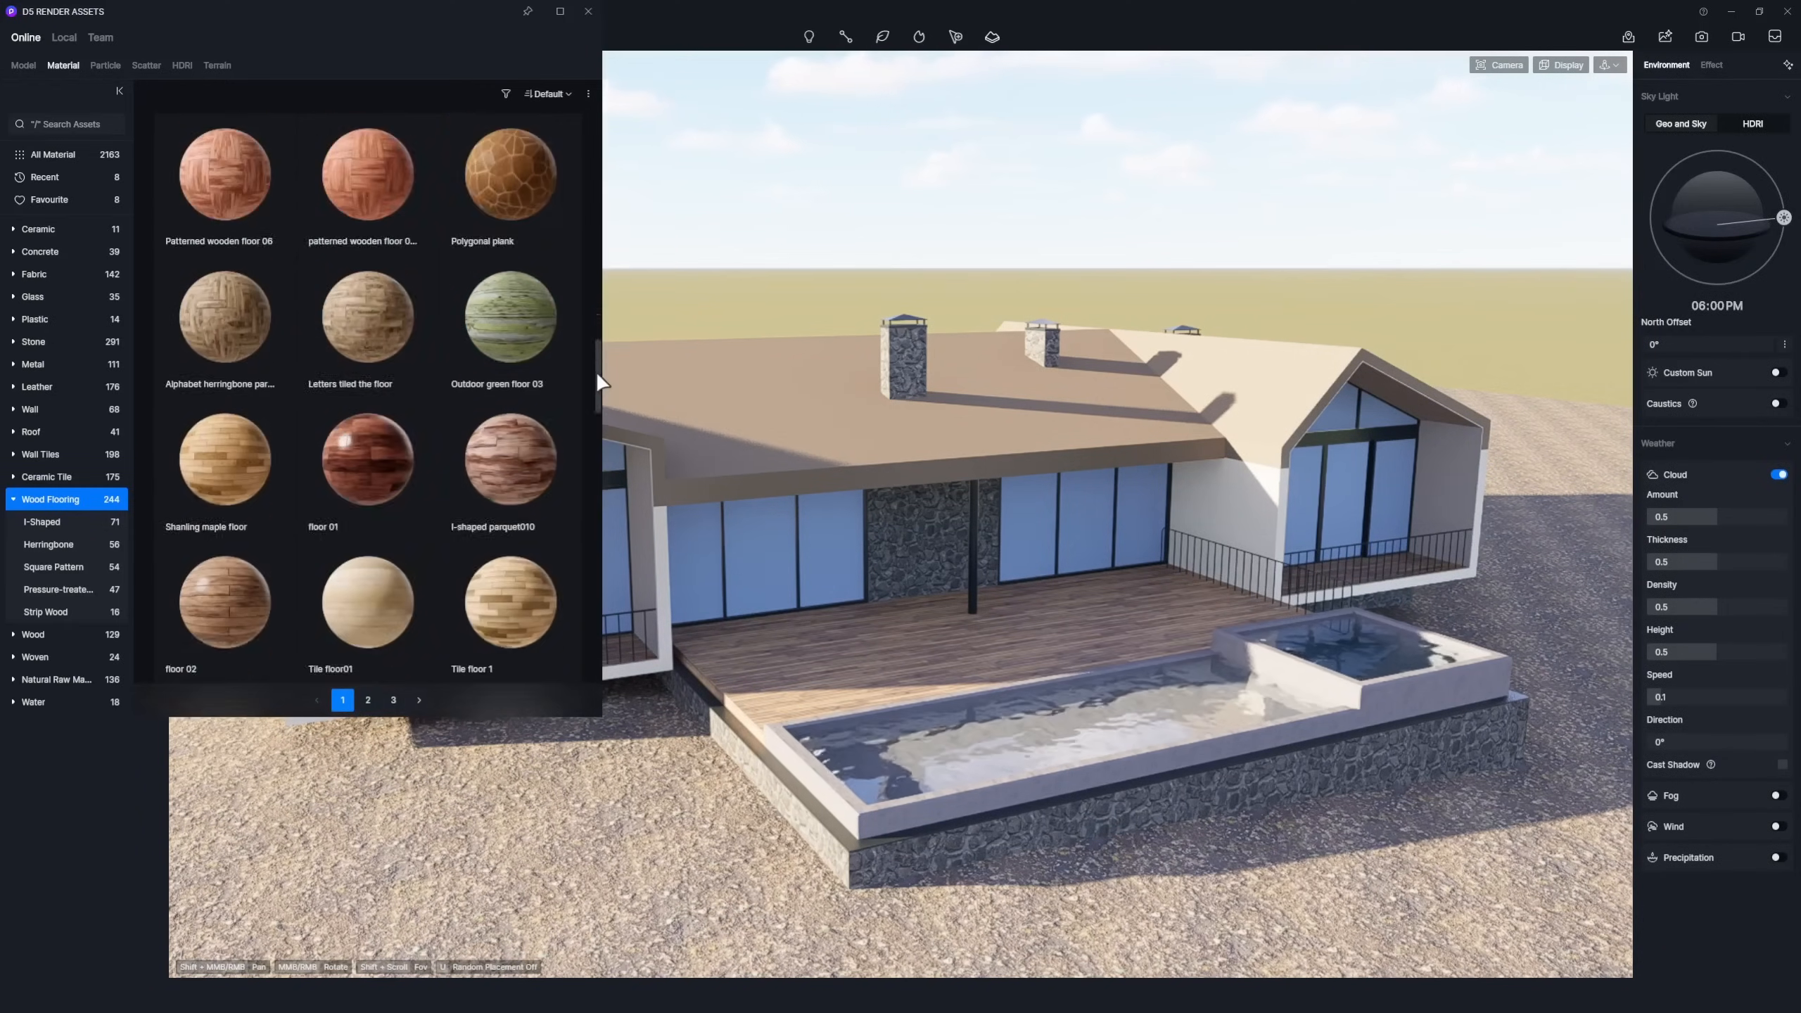
scroll(596, 377, "down", 5)
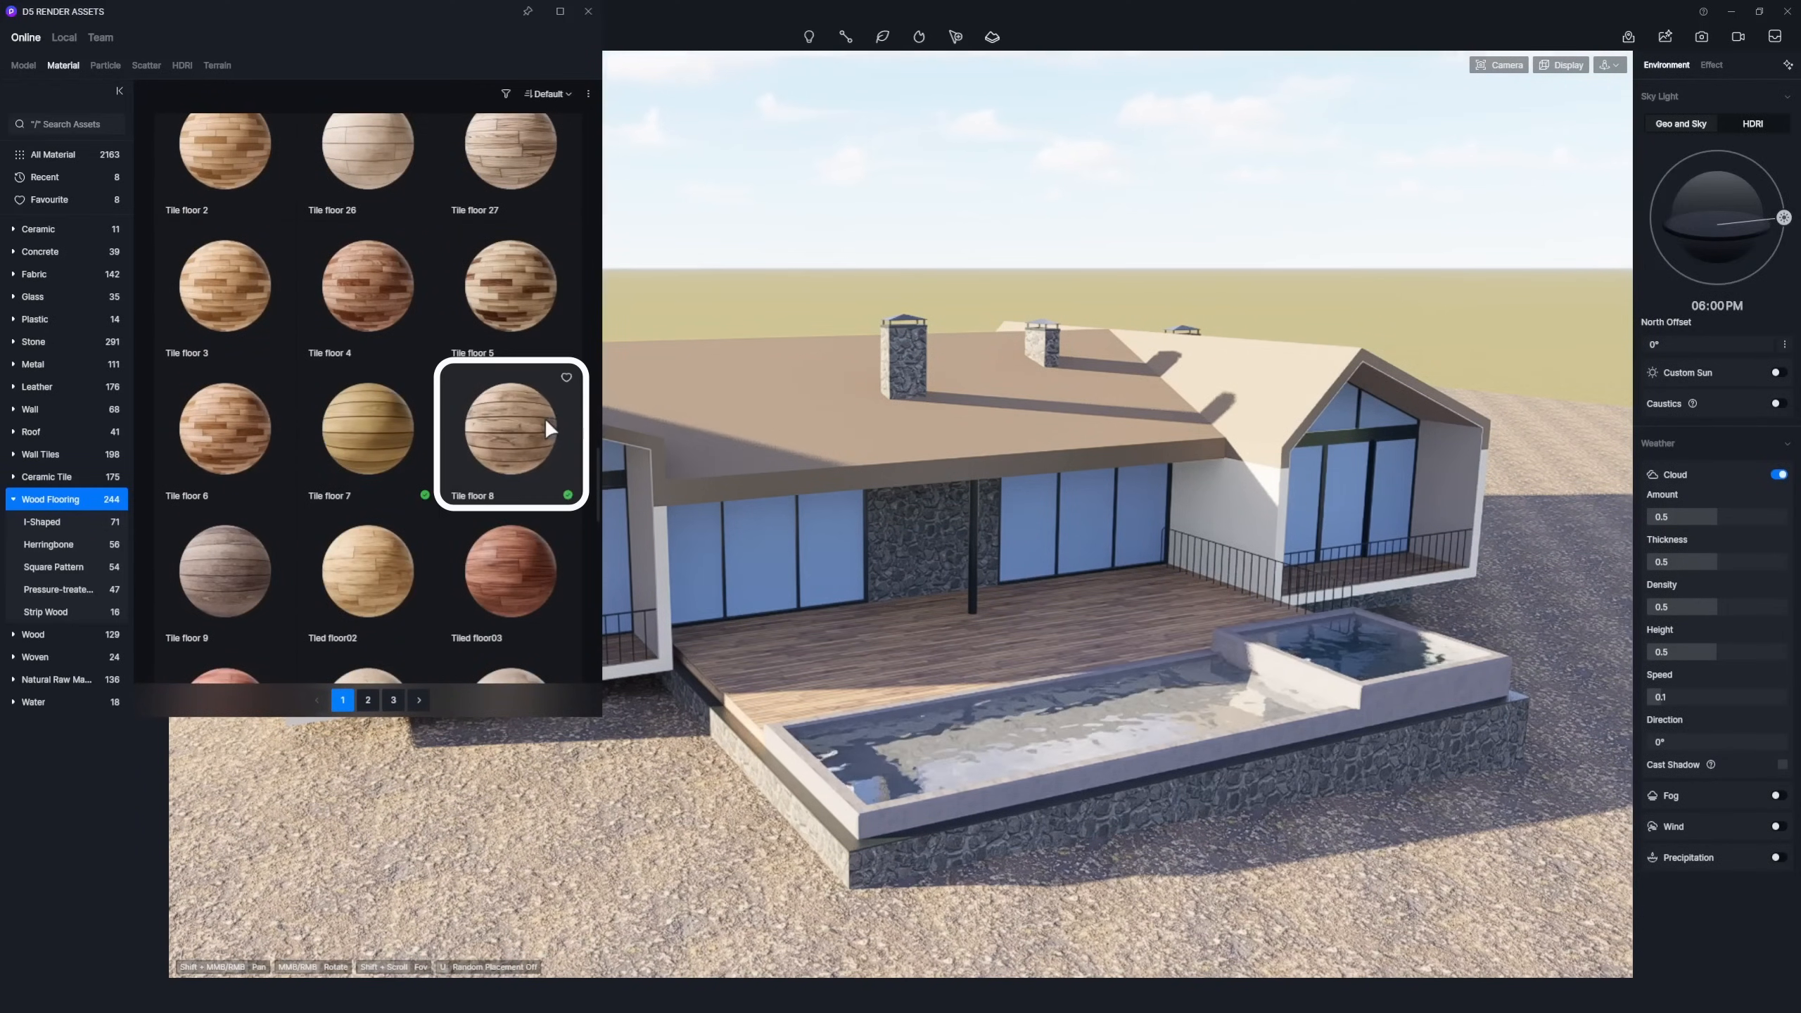
left_click_drag(545, 416, 666, 549)
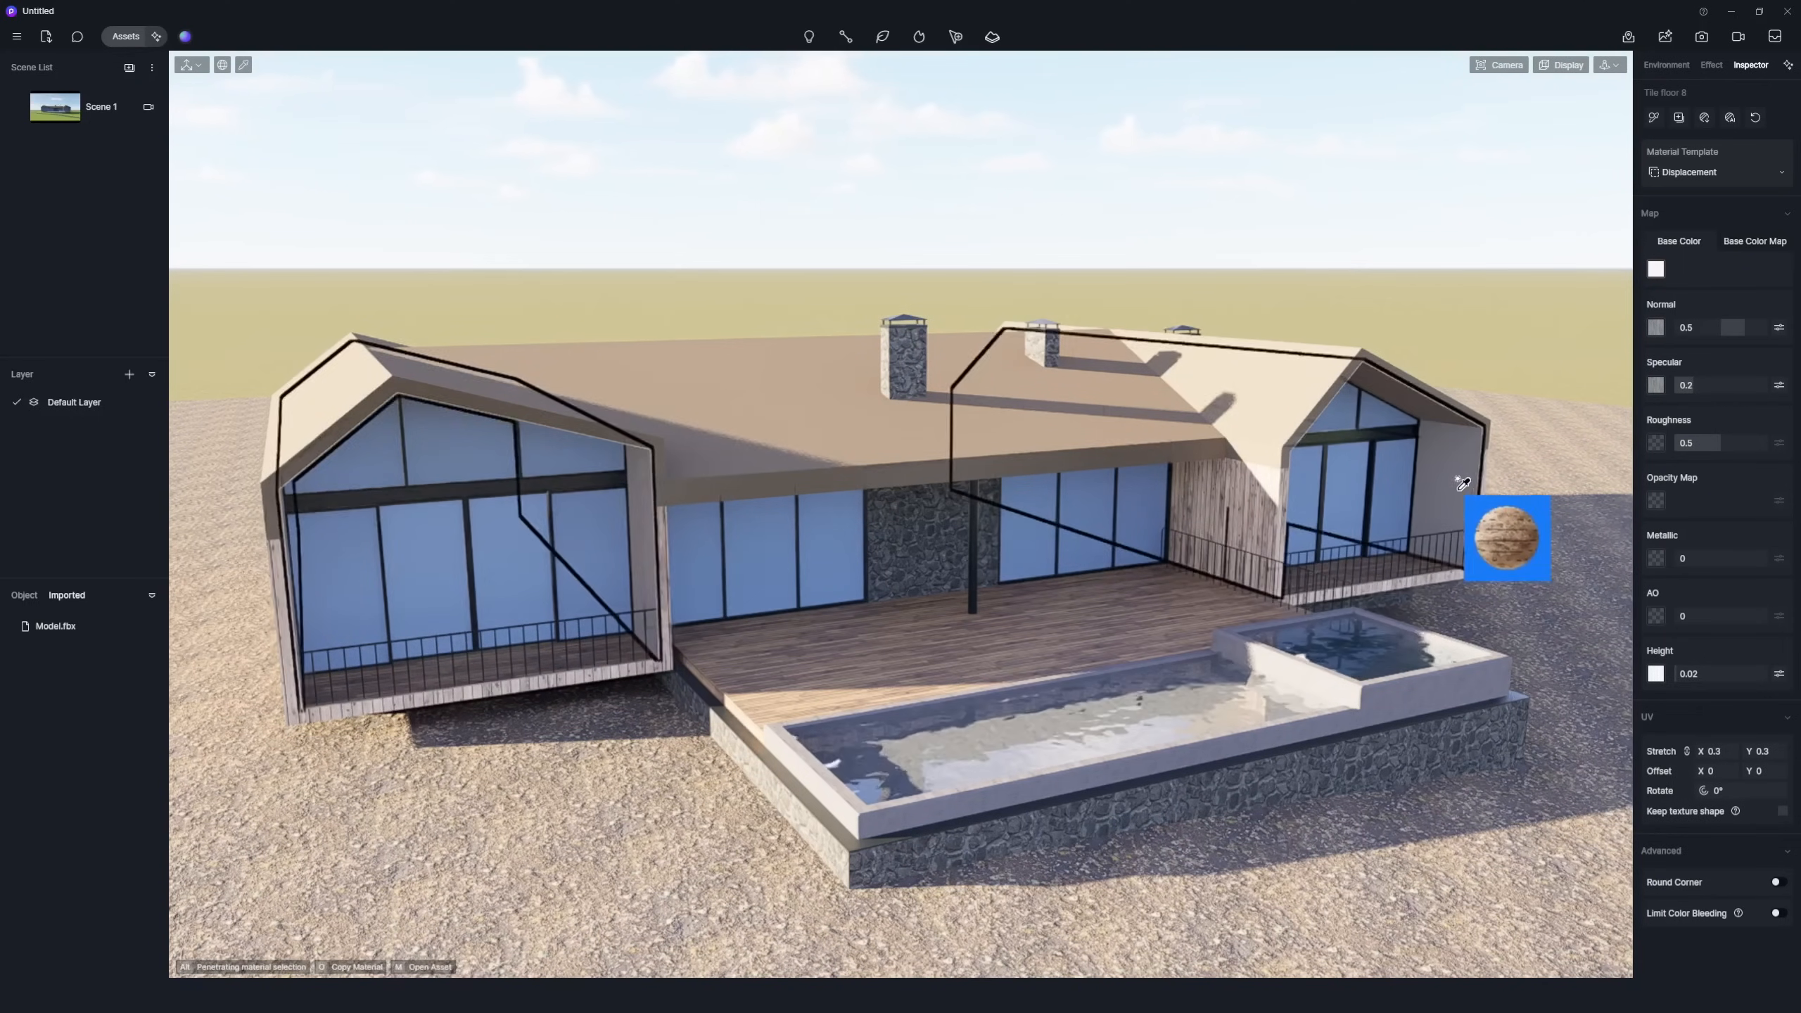
scroll(591, 454, "down", 1)
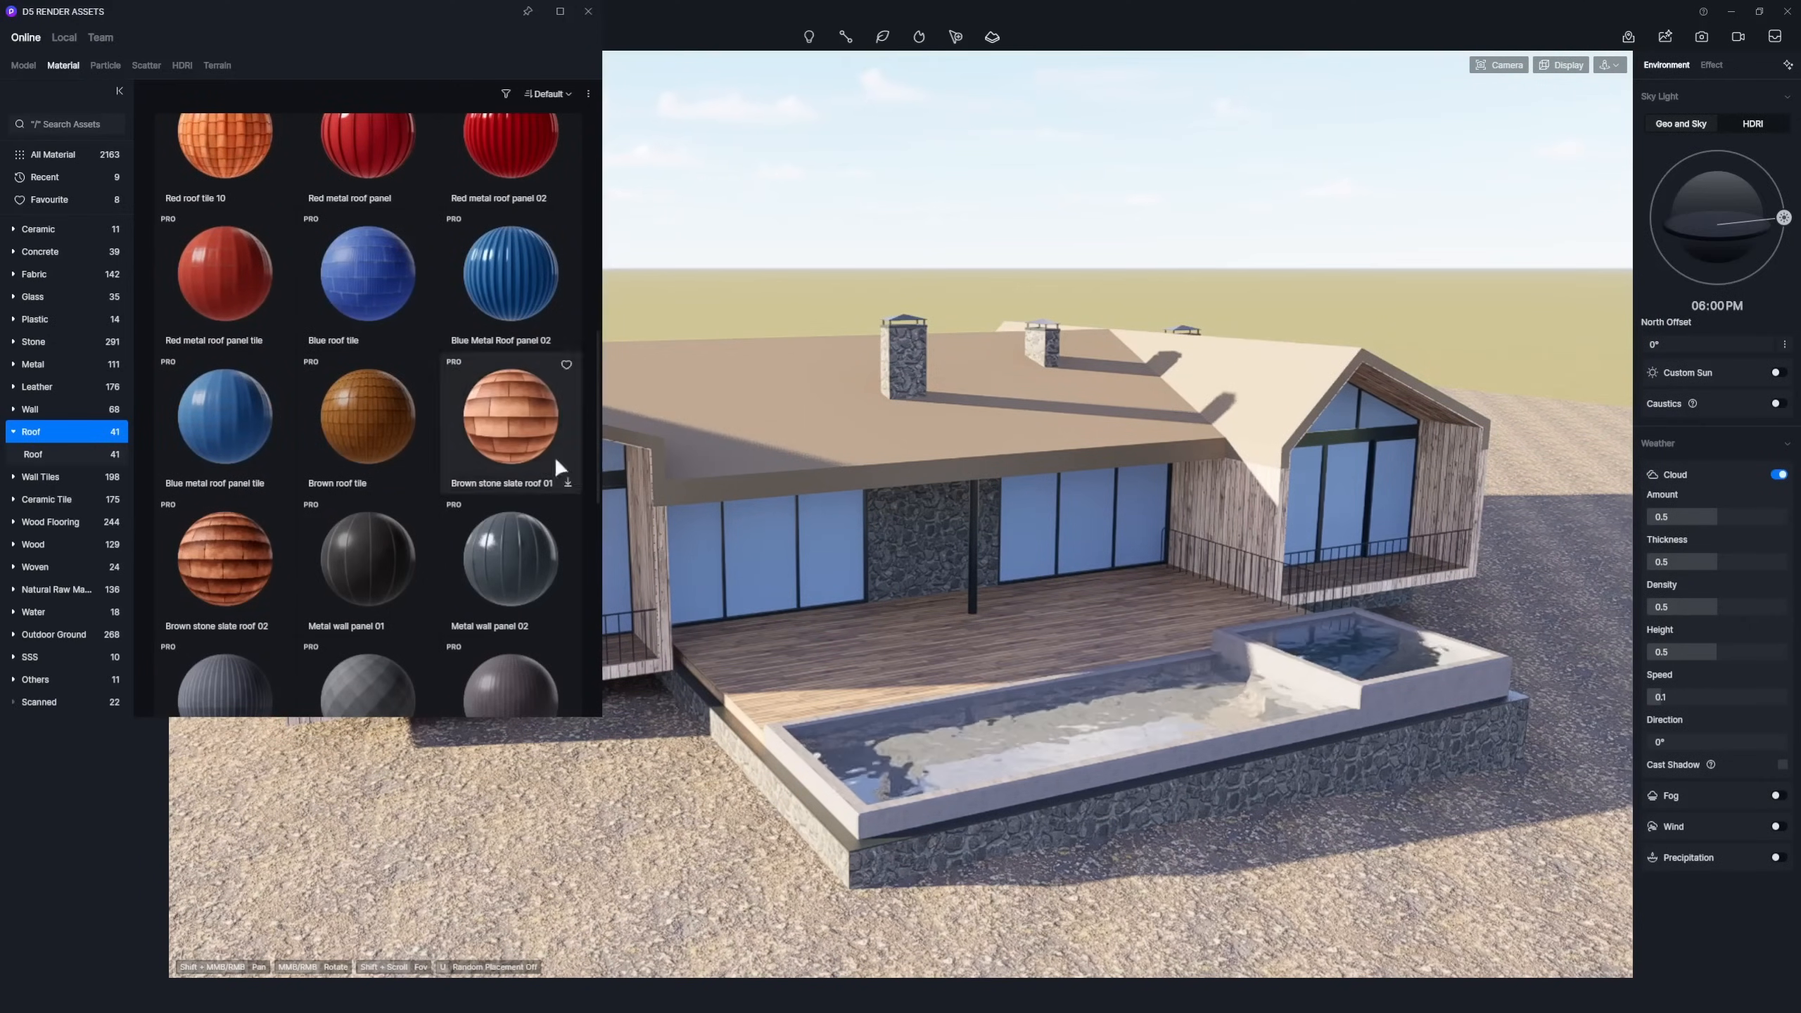
Apply lightened Brown stone slate roof 01 to the roof and Normal Glass to the windows.
left_click(516, 448)
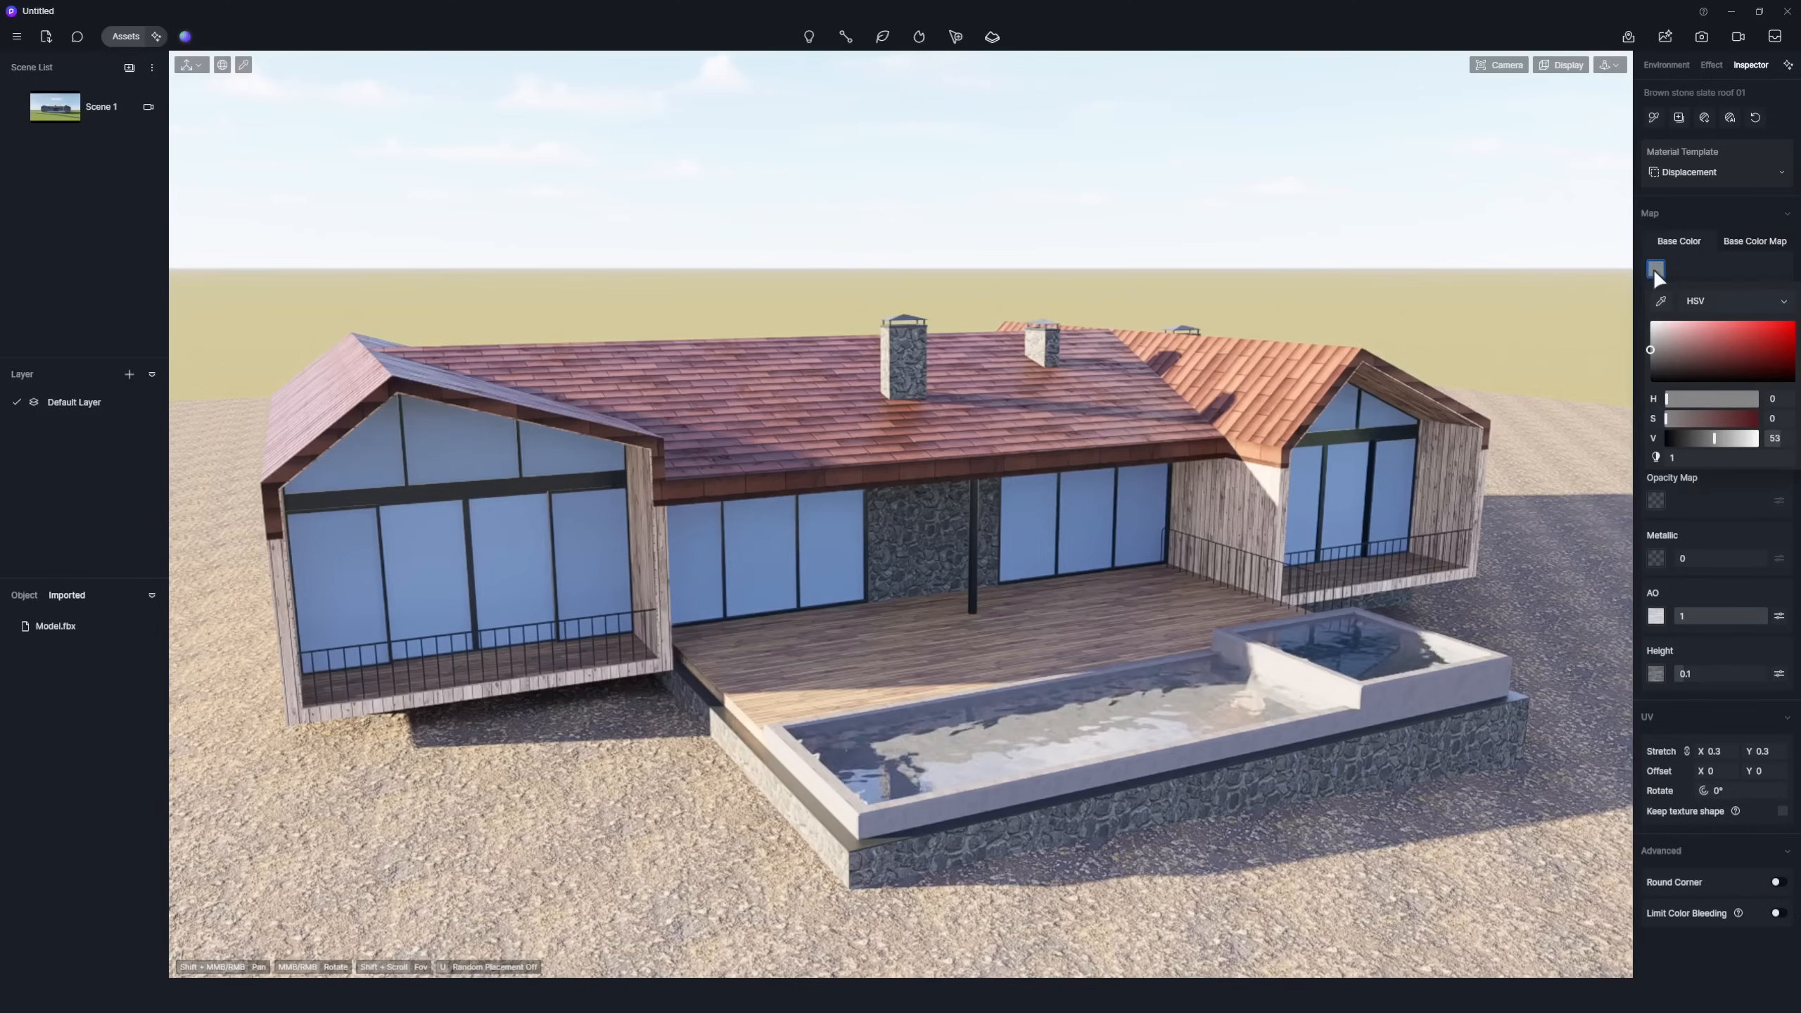
left_click_drag(1730, 440, 1727, 476)
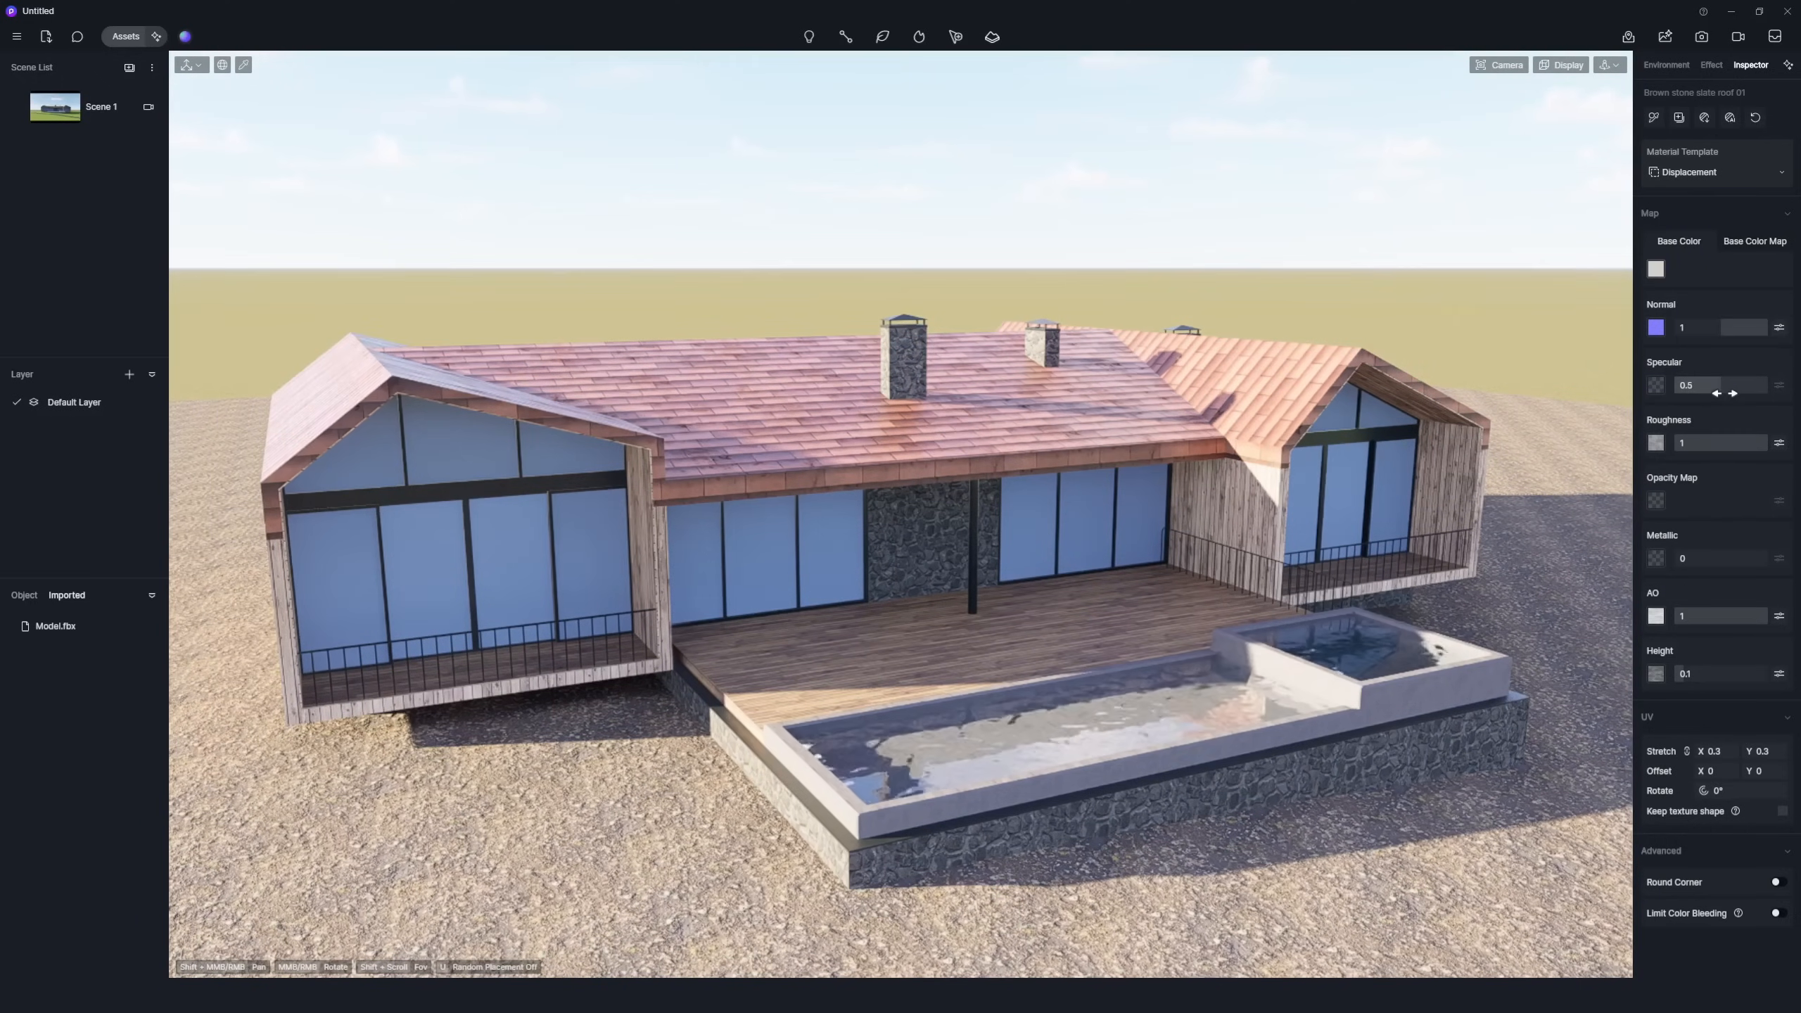
left_click(1672, 444)
type("0.55")
left_click(1713, 752)
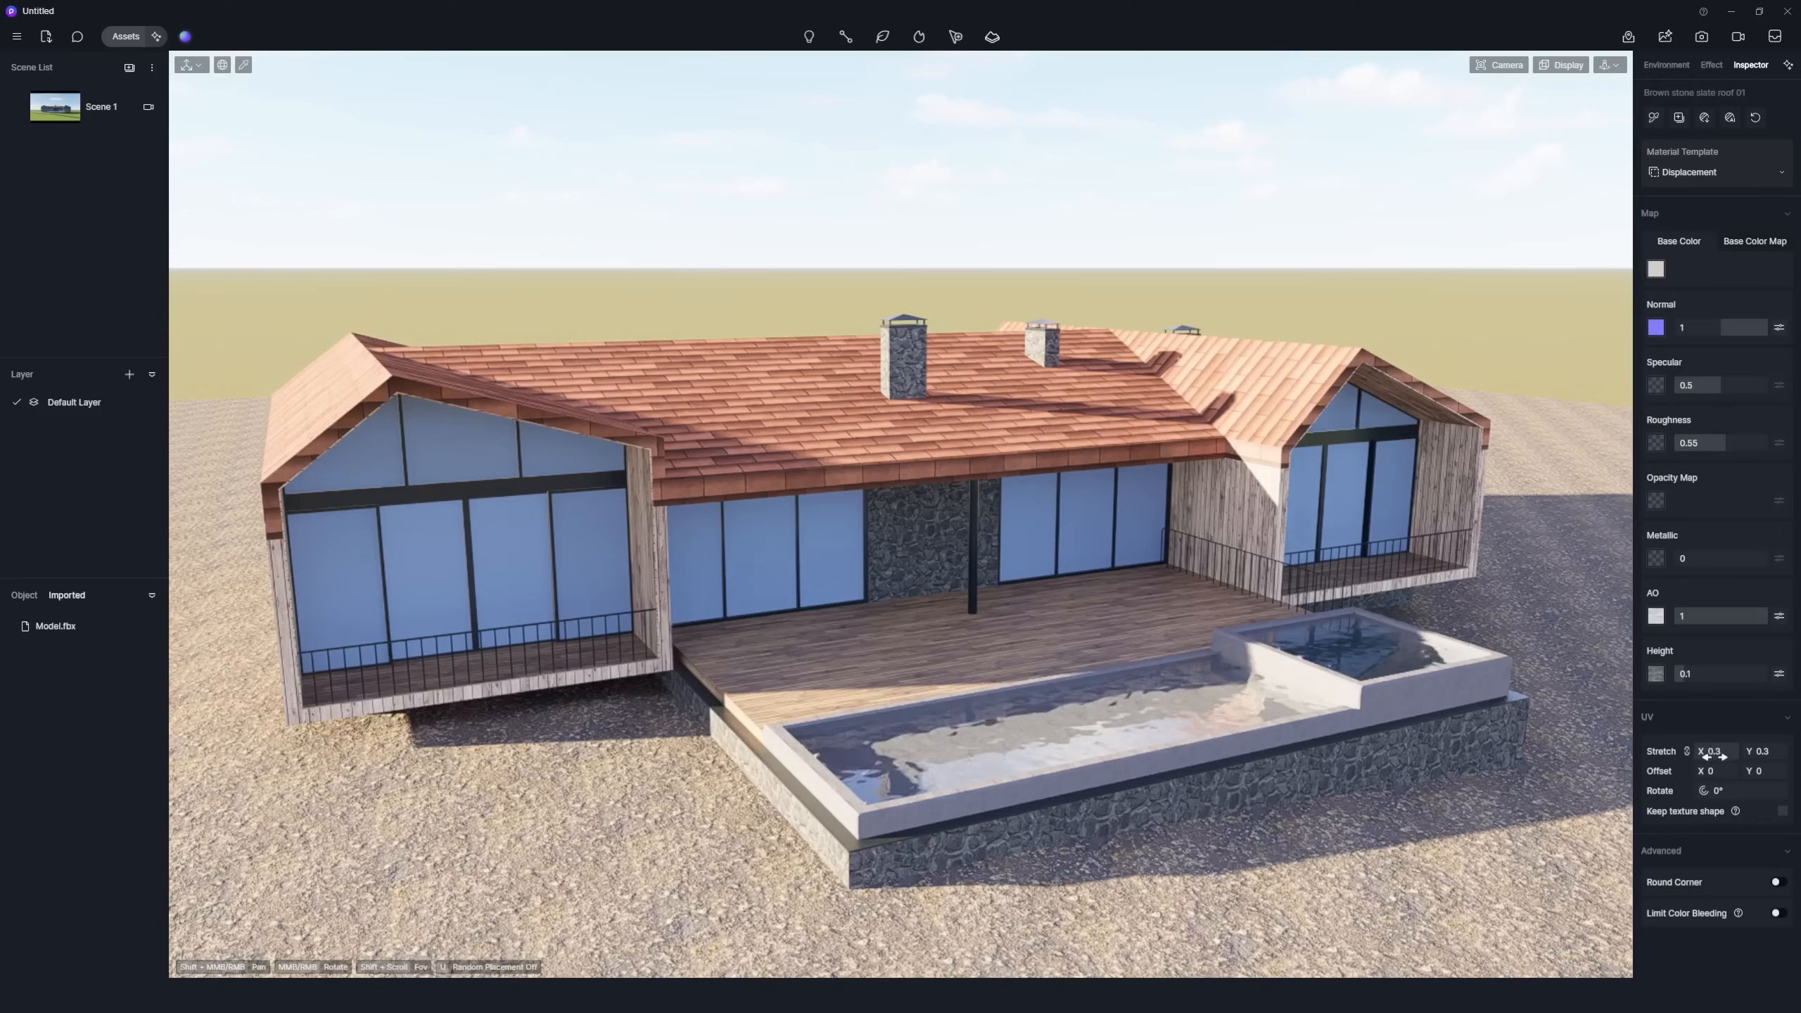
type("0.8")
key("Return")
left_click(125, 36)
left_click(59, 296)
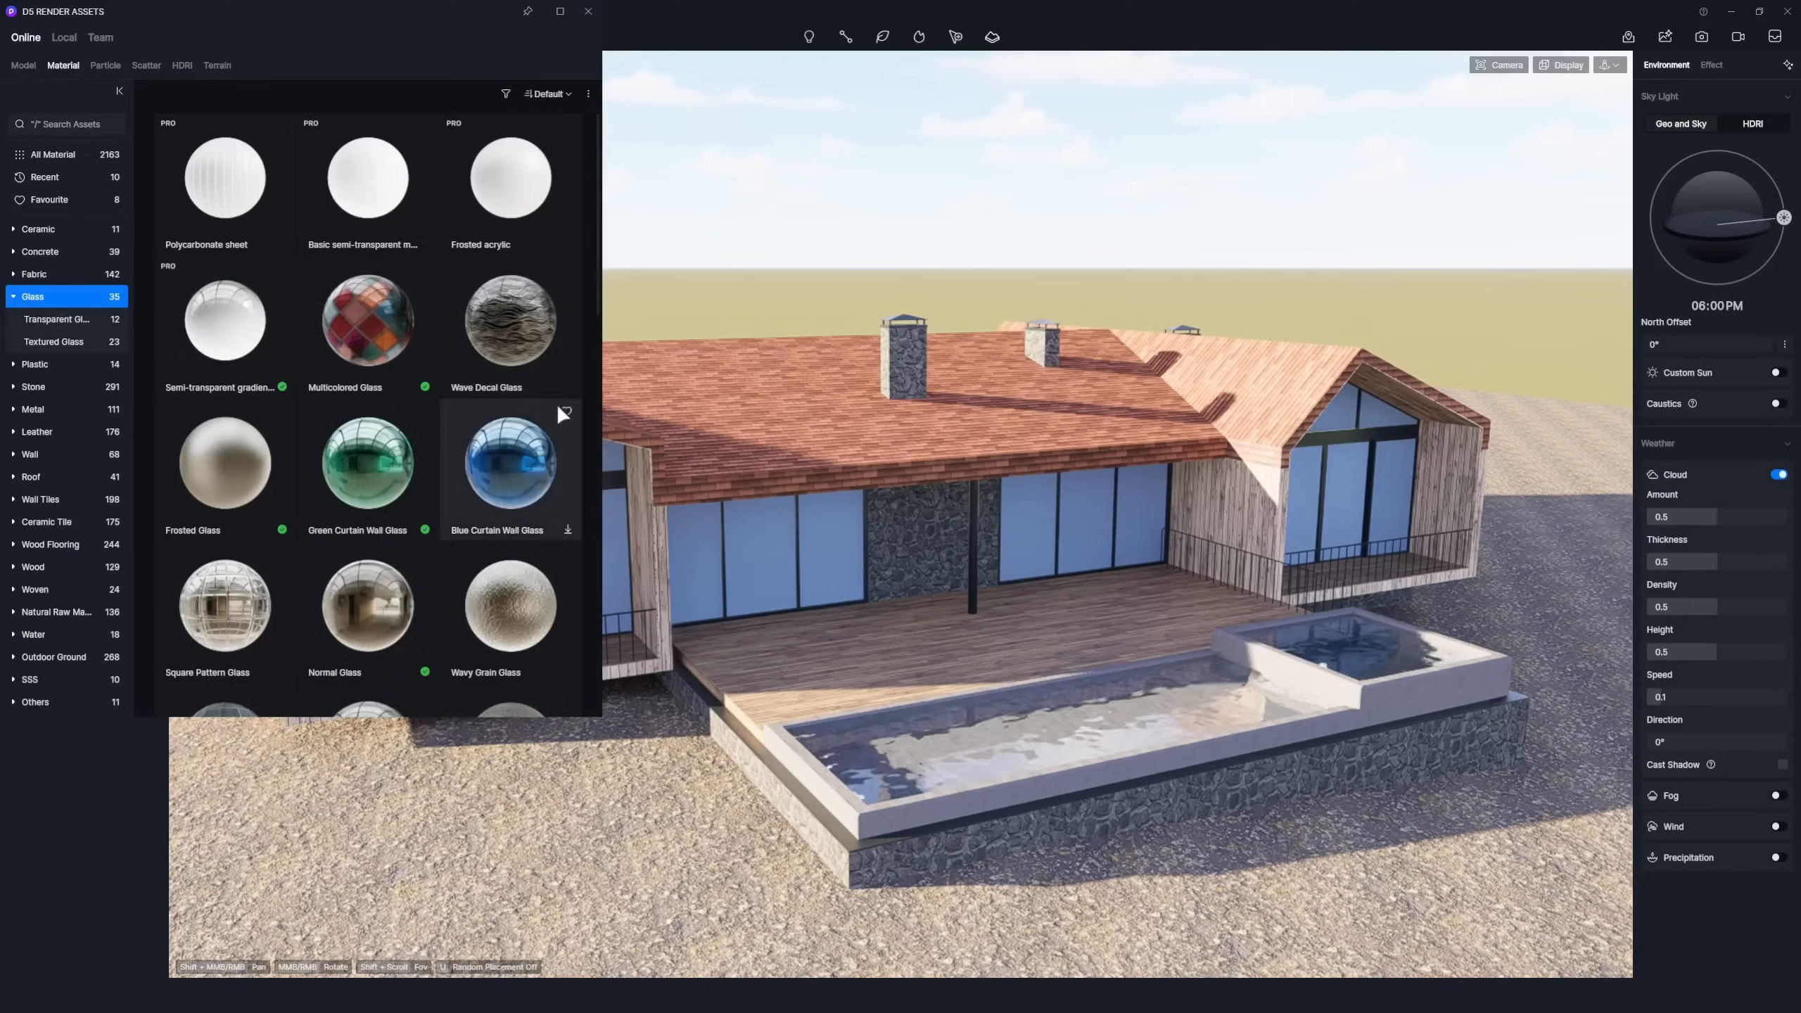
left_click_drag(389, 388, 807, 587)
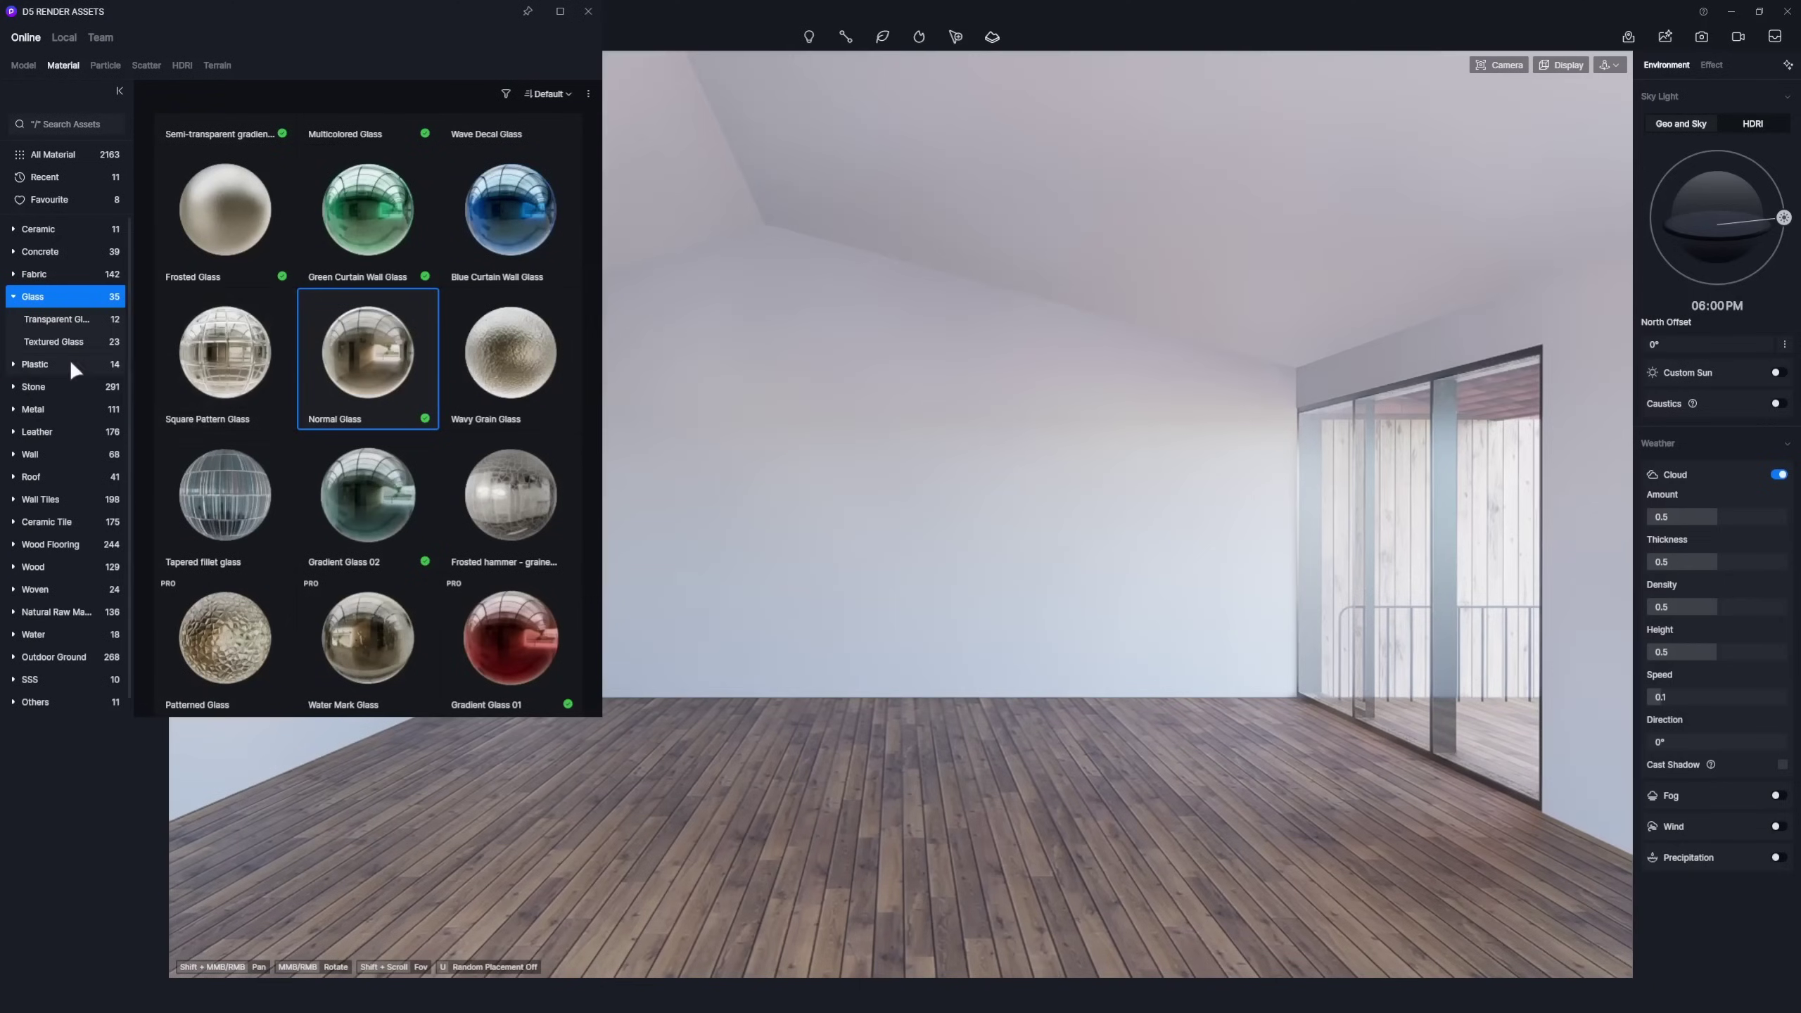
Paint the back wall and ceiling white with a 1.65 texture stretch and return to Scene 1.
left_click(51, 409)
scroll(591, 243, "down", 5)
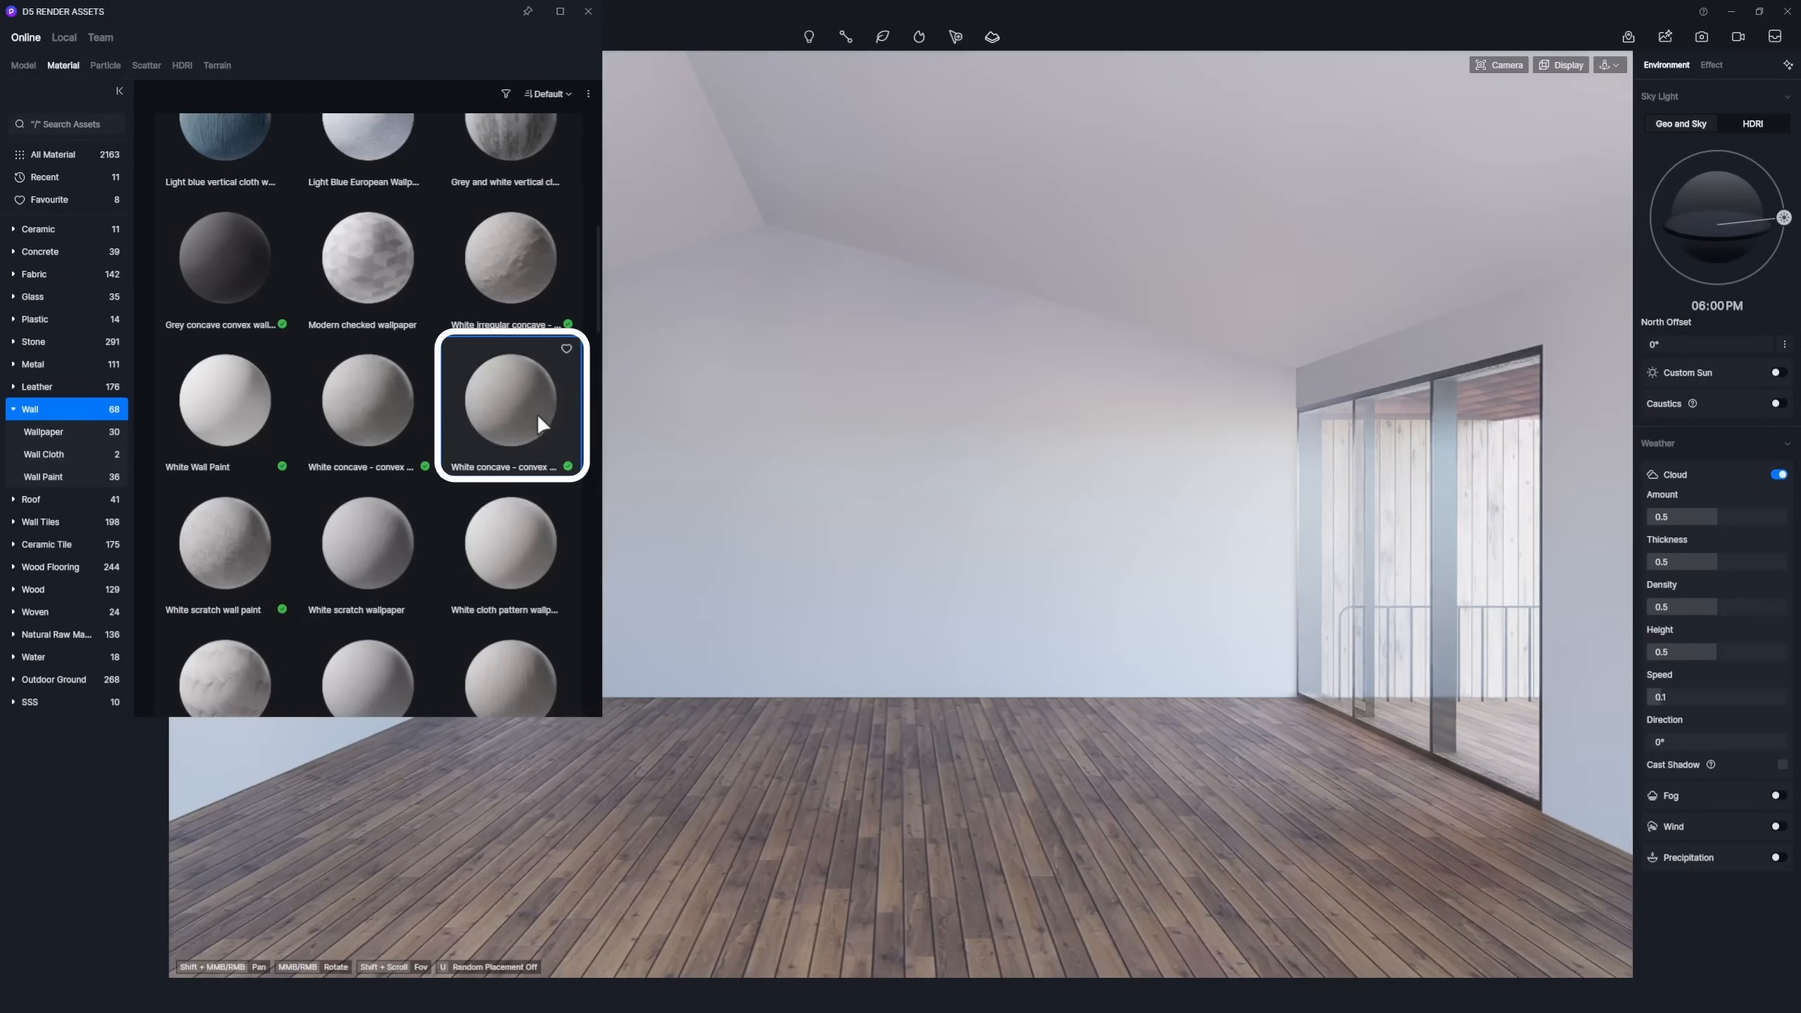
left_click_drag(537, 414, 985, 485)
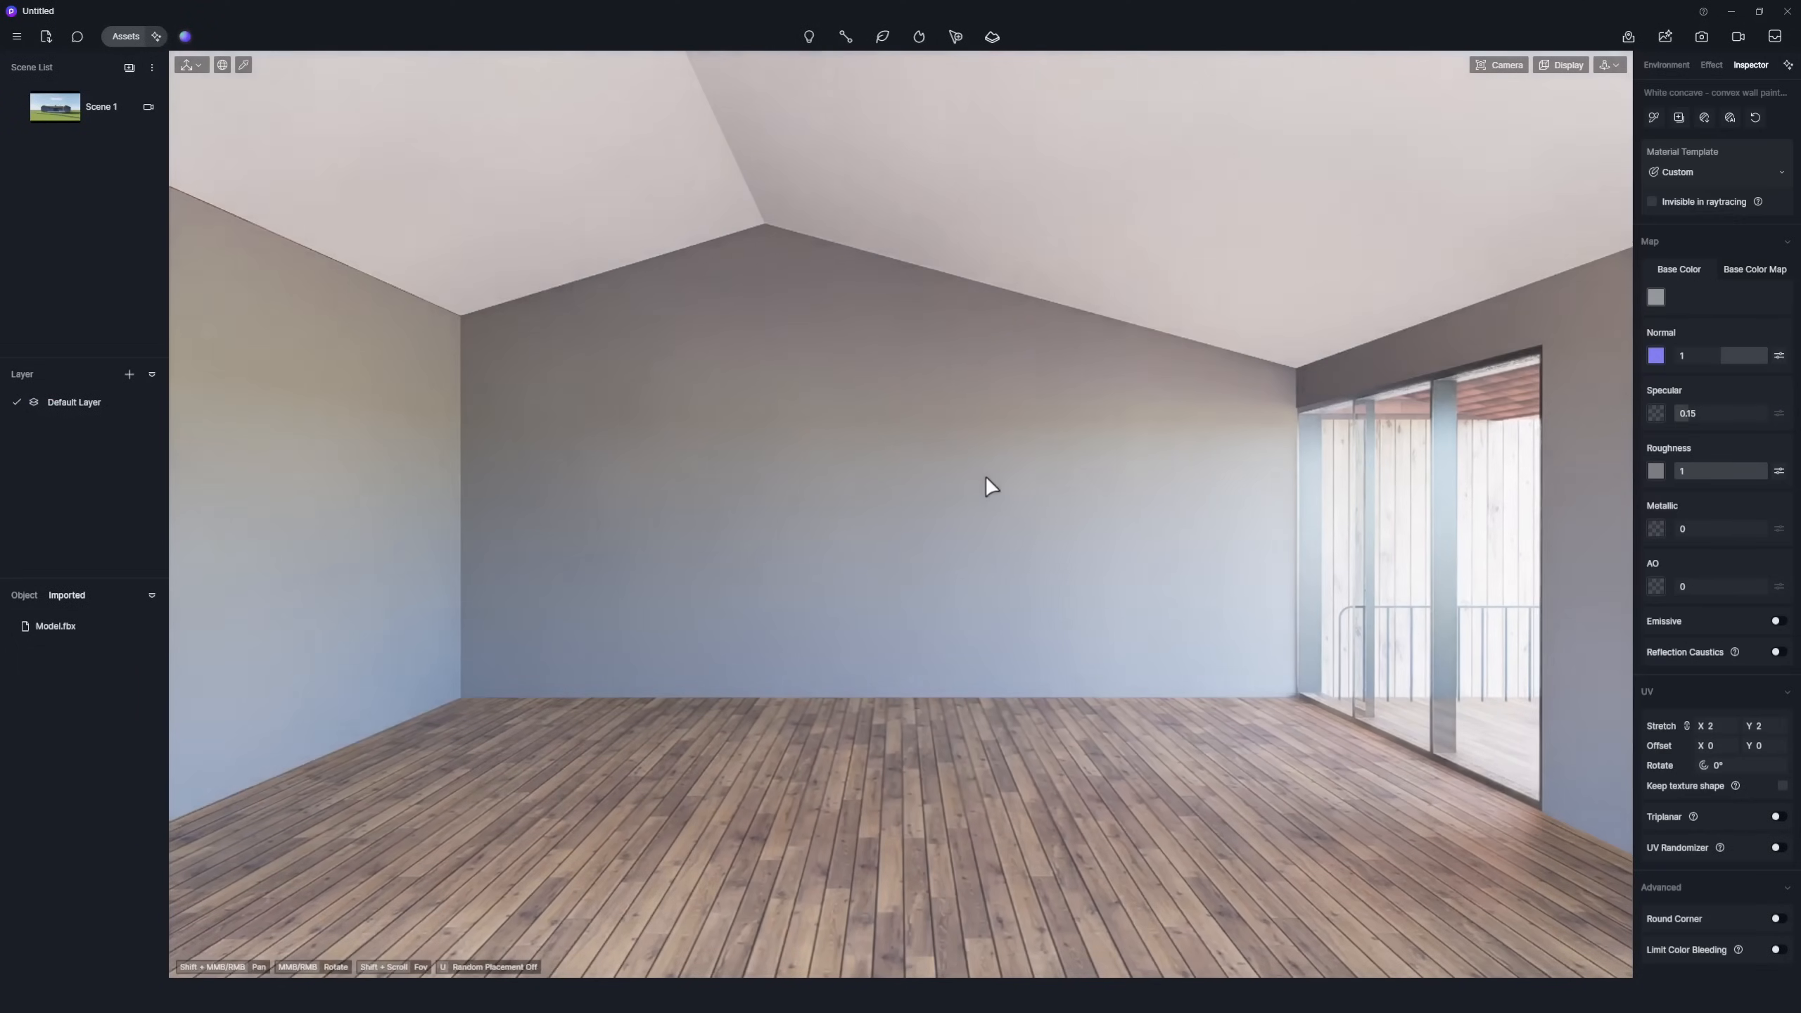
left_click(1655, 298)
left_click(1653, 335)
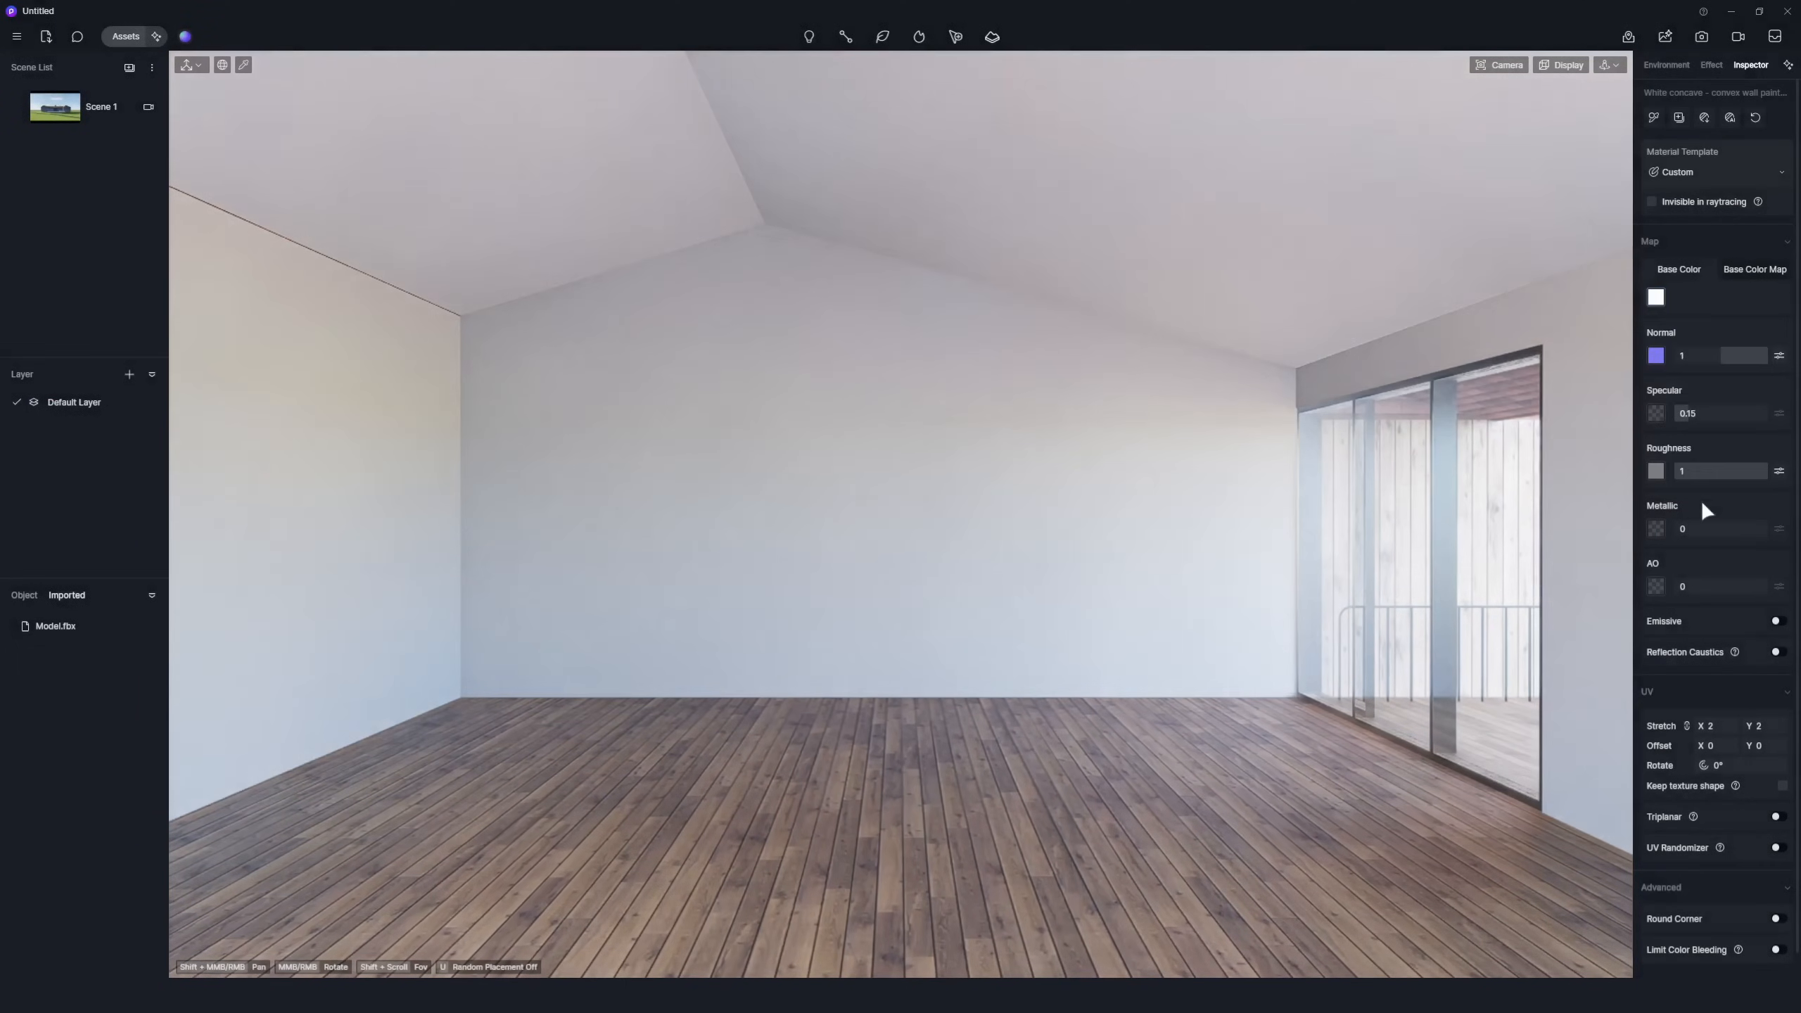
left_click_drag(1705, 727, 1675, 726)
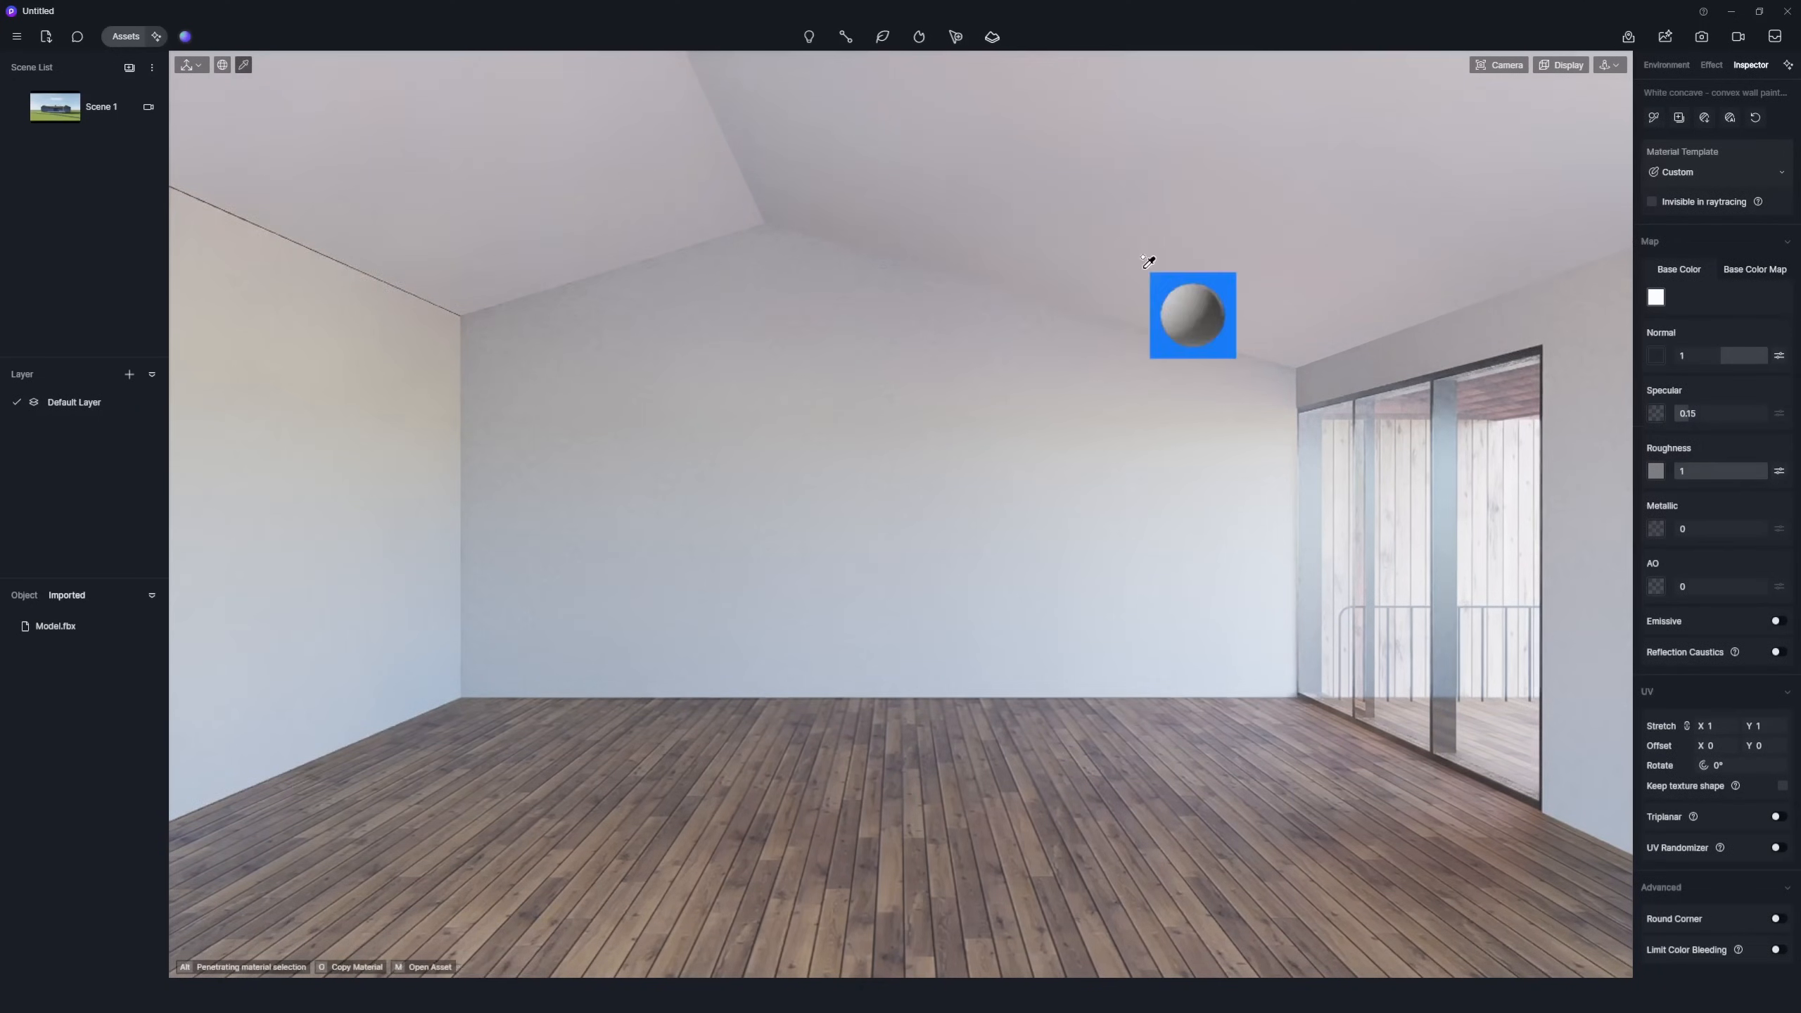
left_click_drag(1144, 495, 1154, 261)
left_click(57, 107)
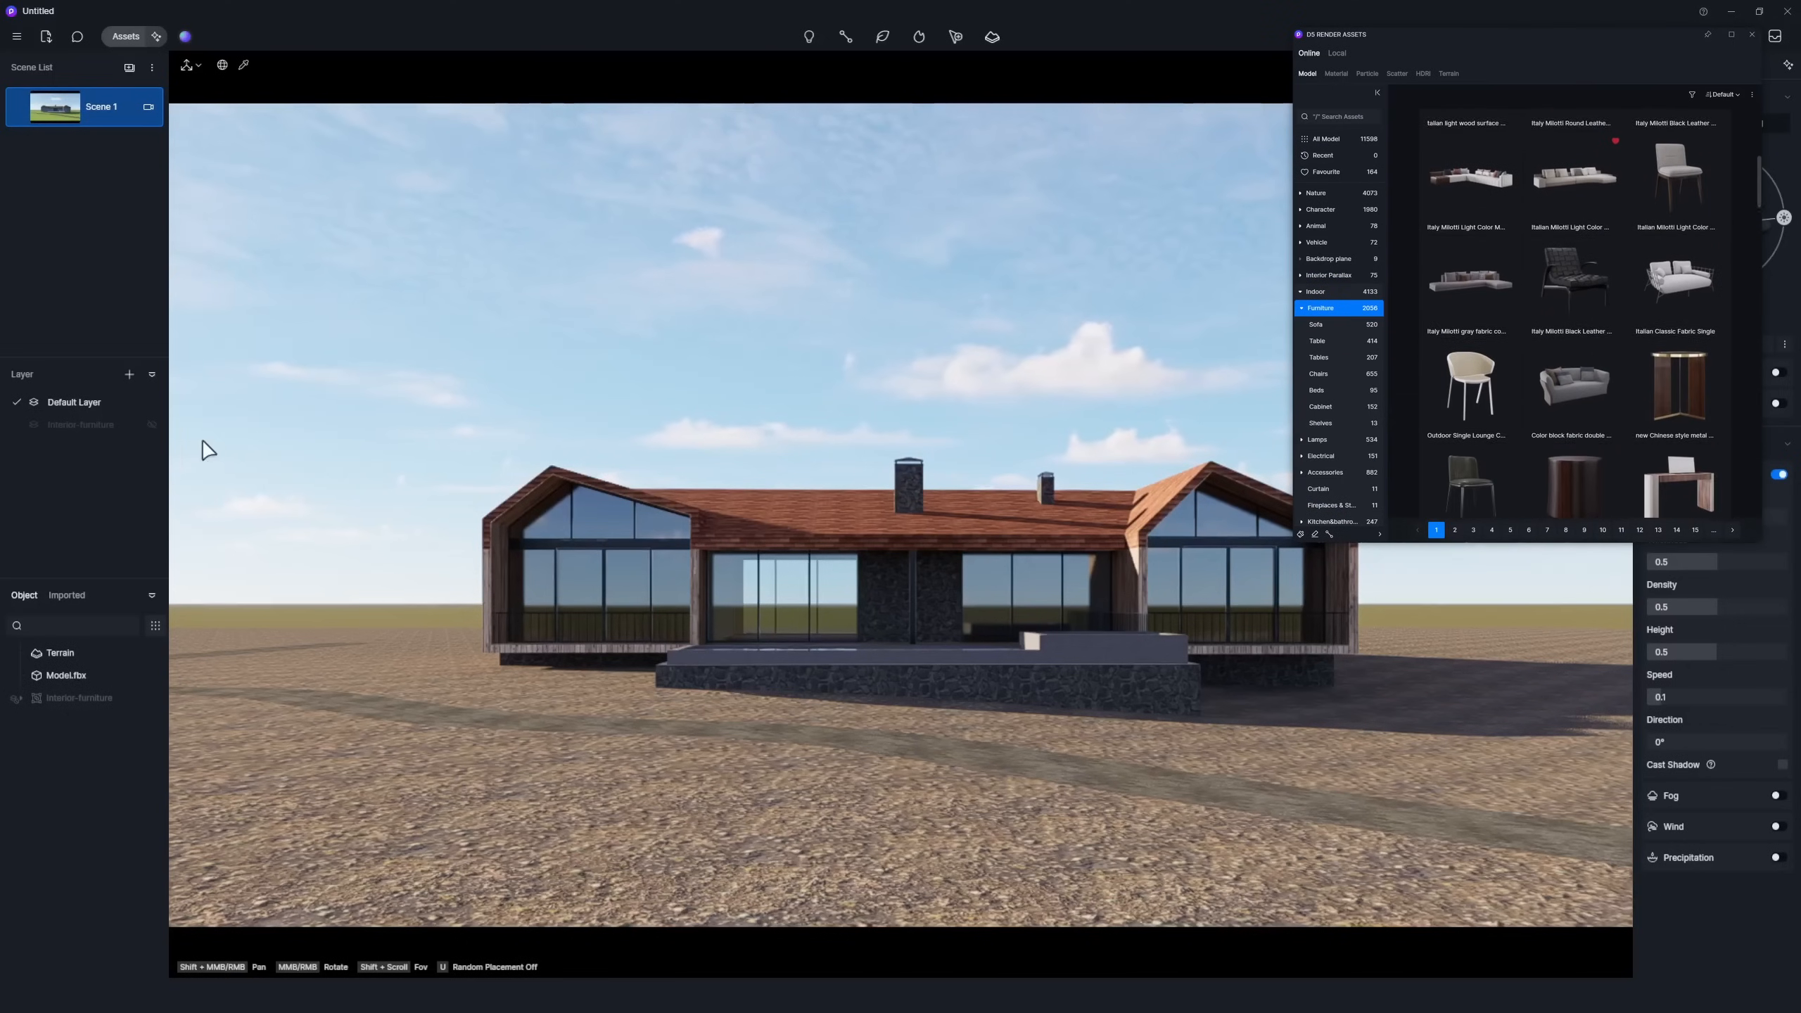
Unhide the Interior-furniture layer so furniture appears inside the house.
left_click(153, 423)
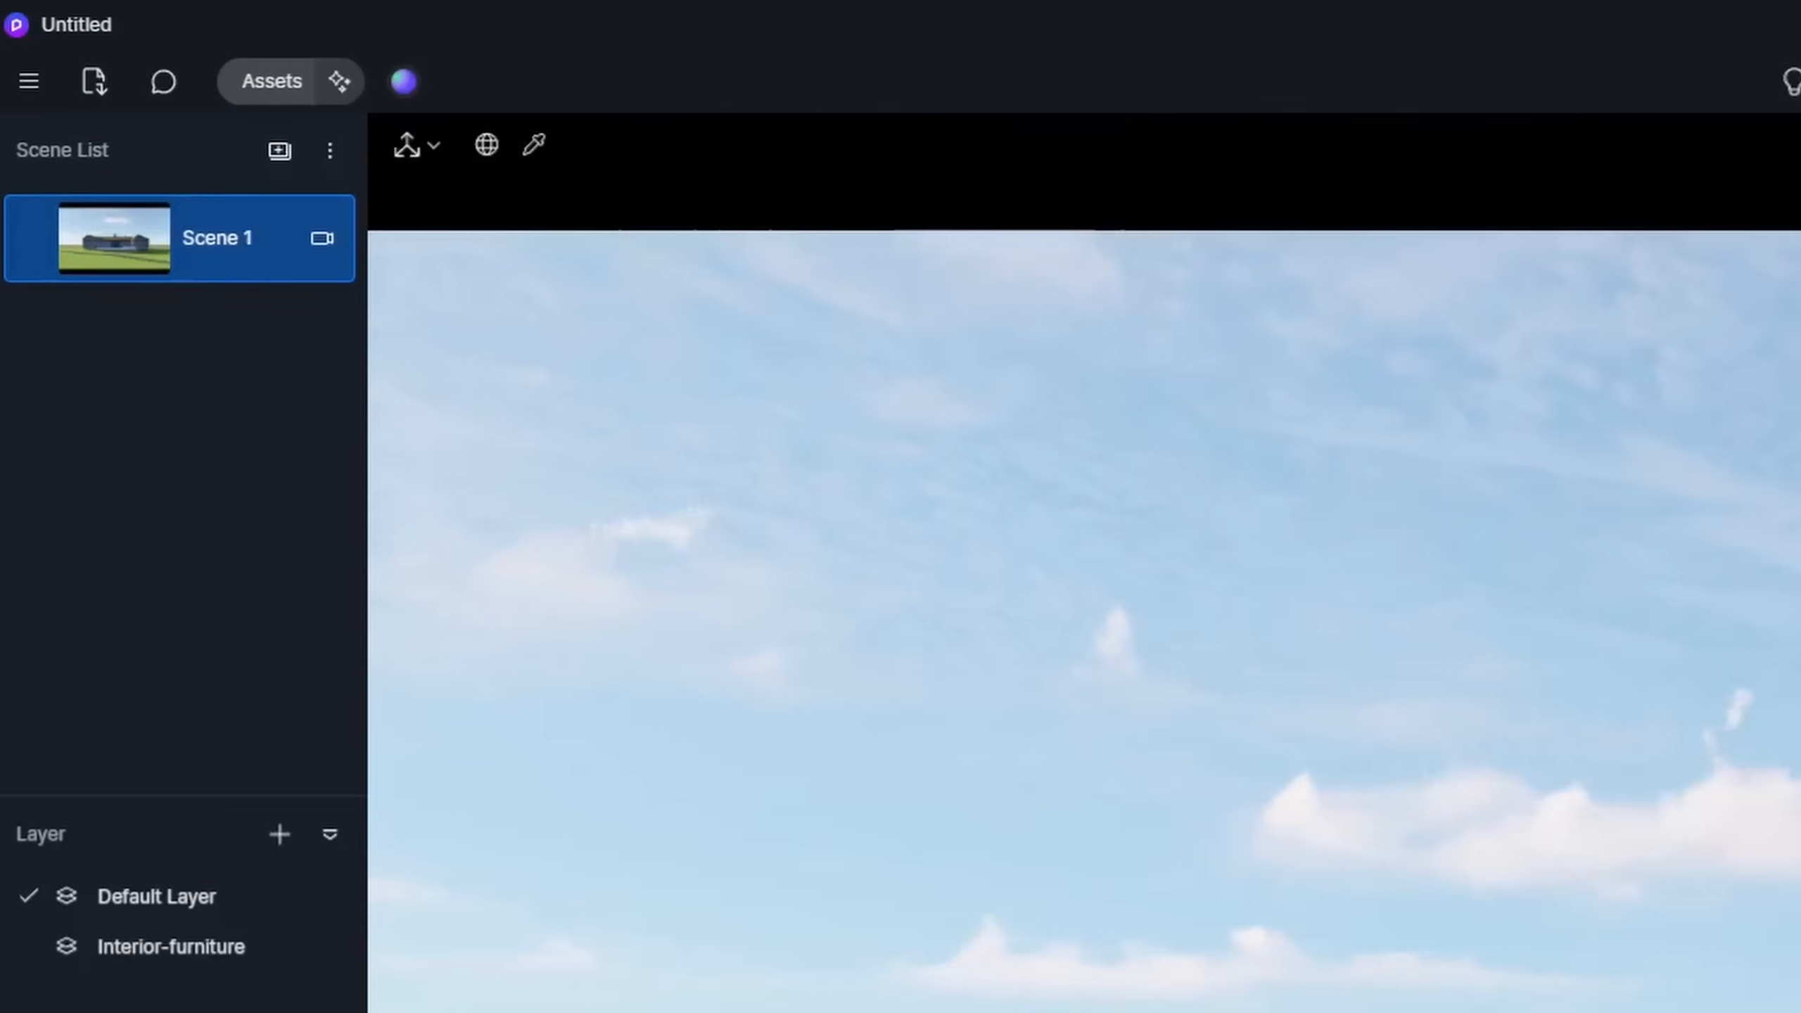
Apply the D5 Curated Exterior-Day preset from page 3 of the Studio presets.
left_click(404, 81)
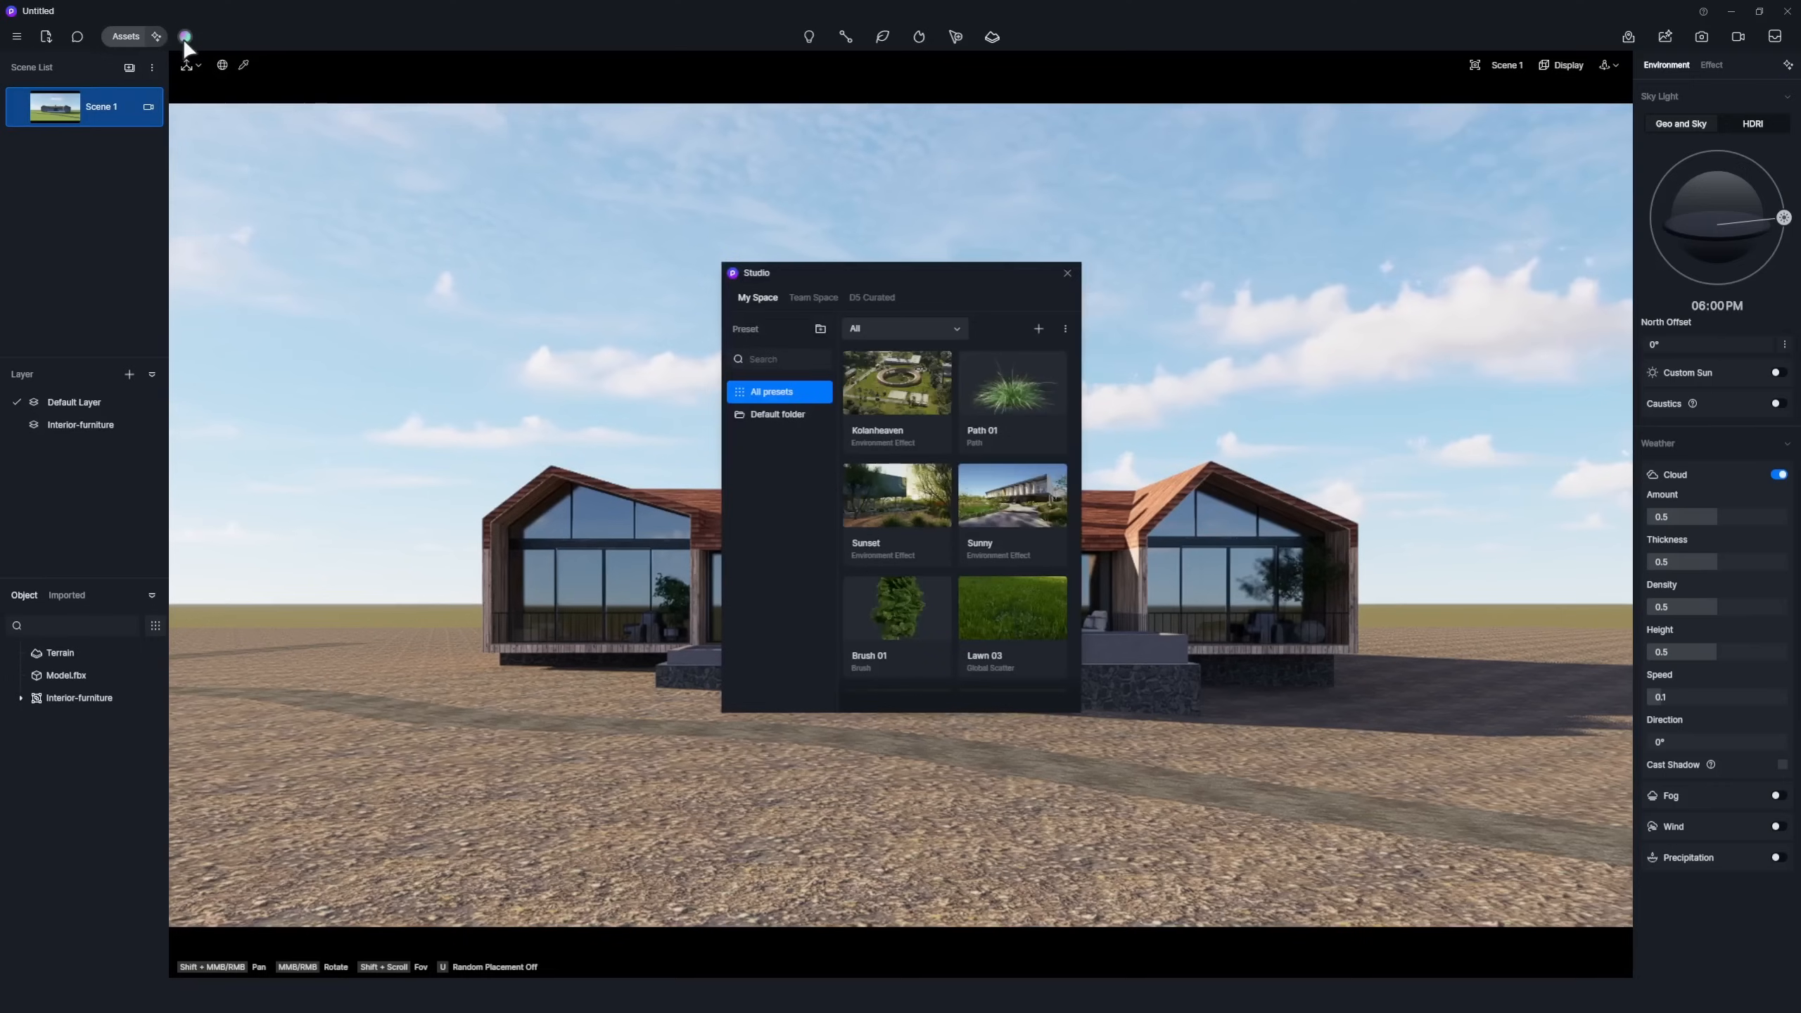
left_click(864, 299)
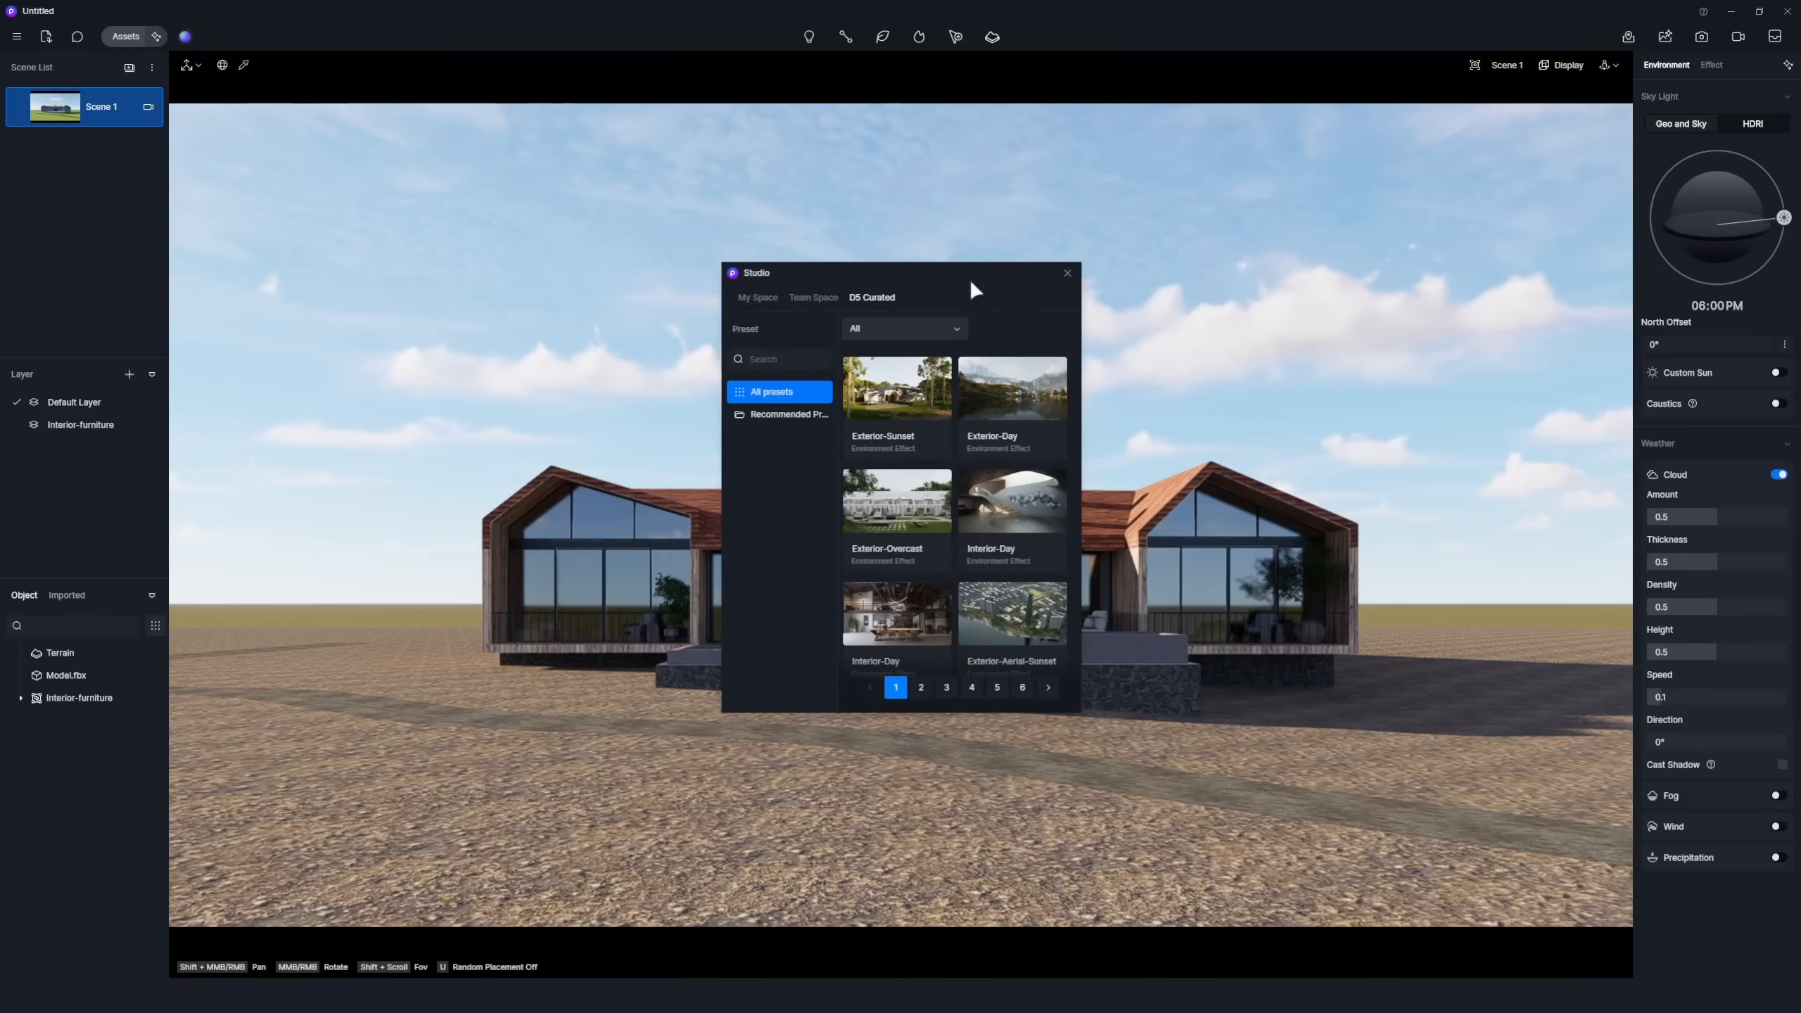
scroll(1073, 401, "down", 3)
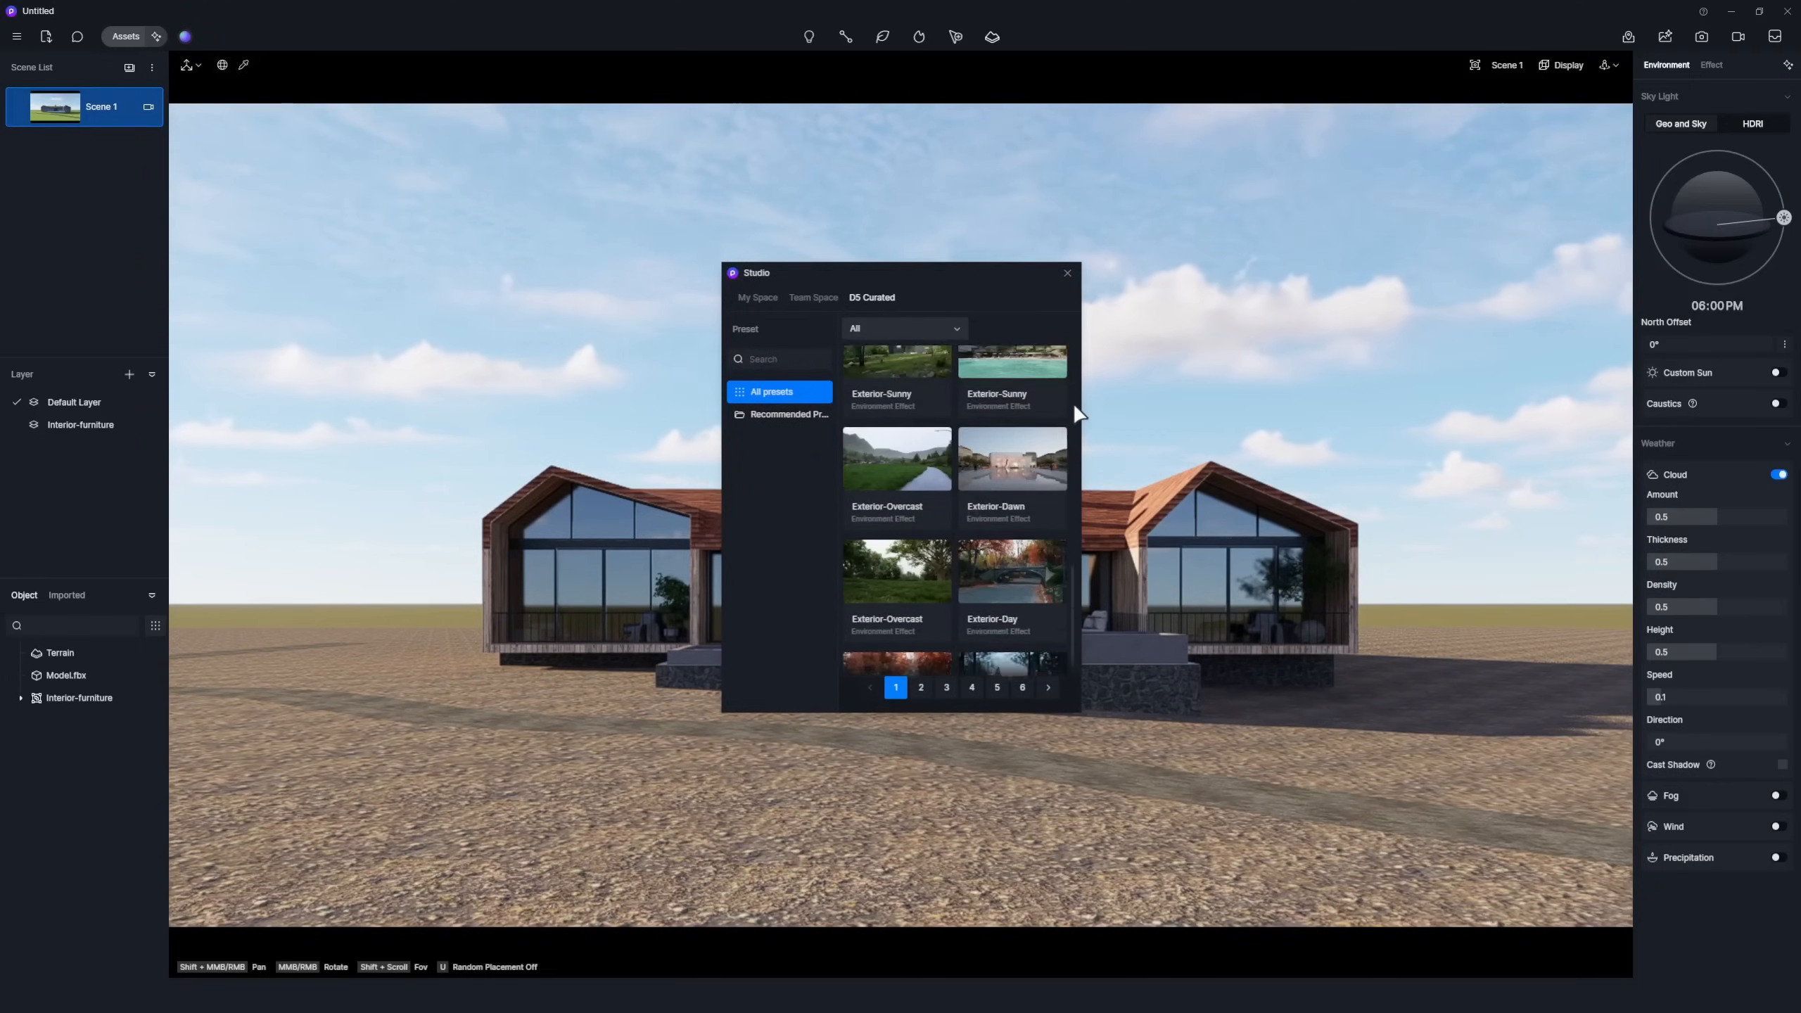
left_click(921, 686)
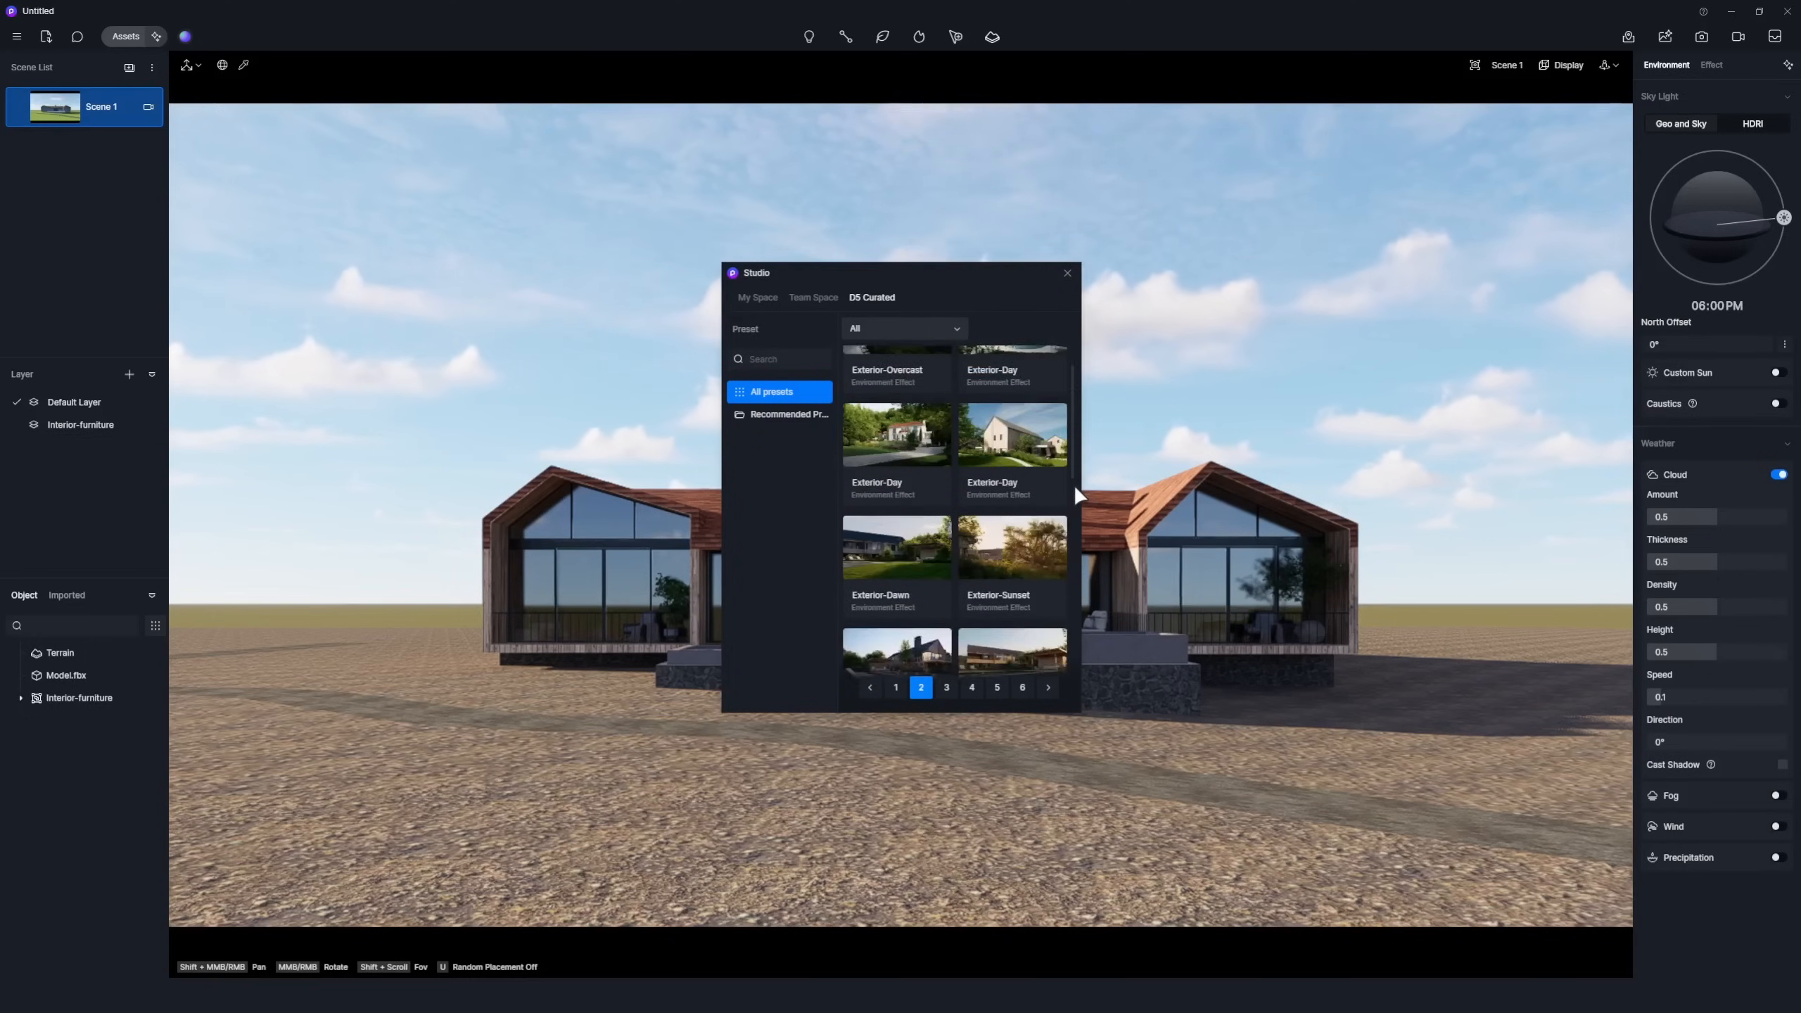
left_click(946, 687)
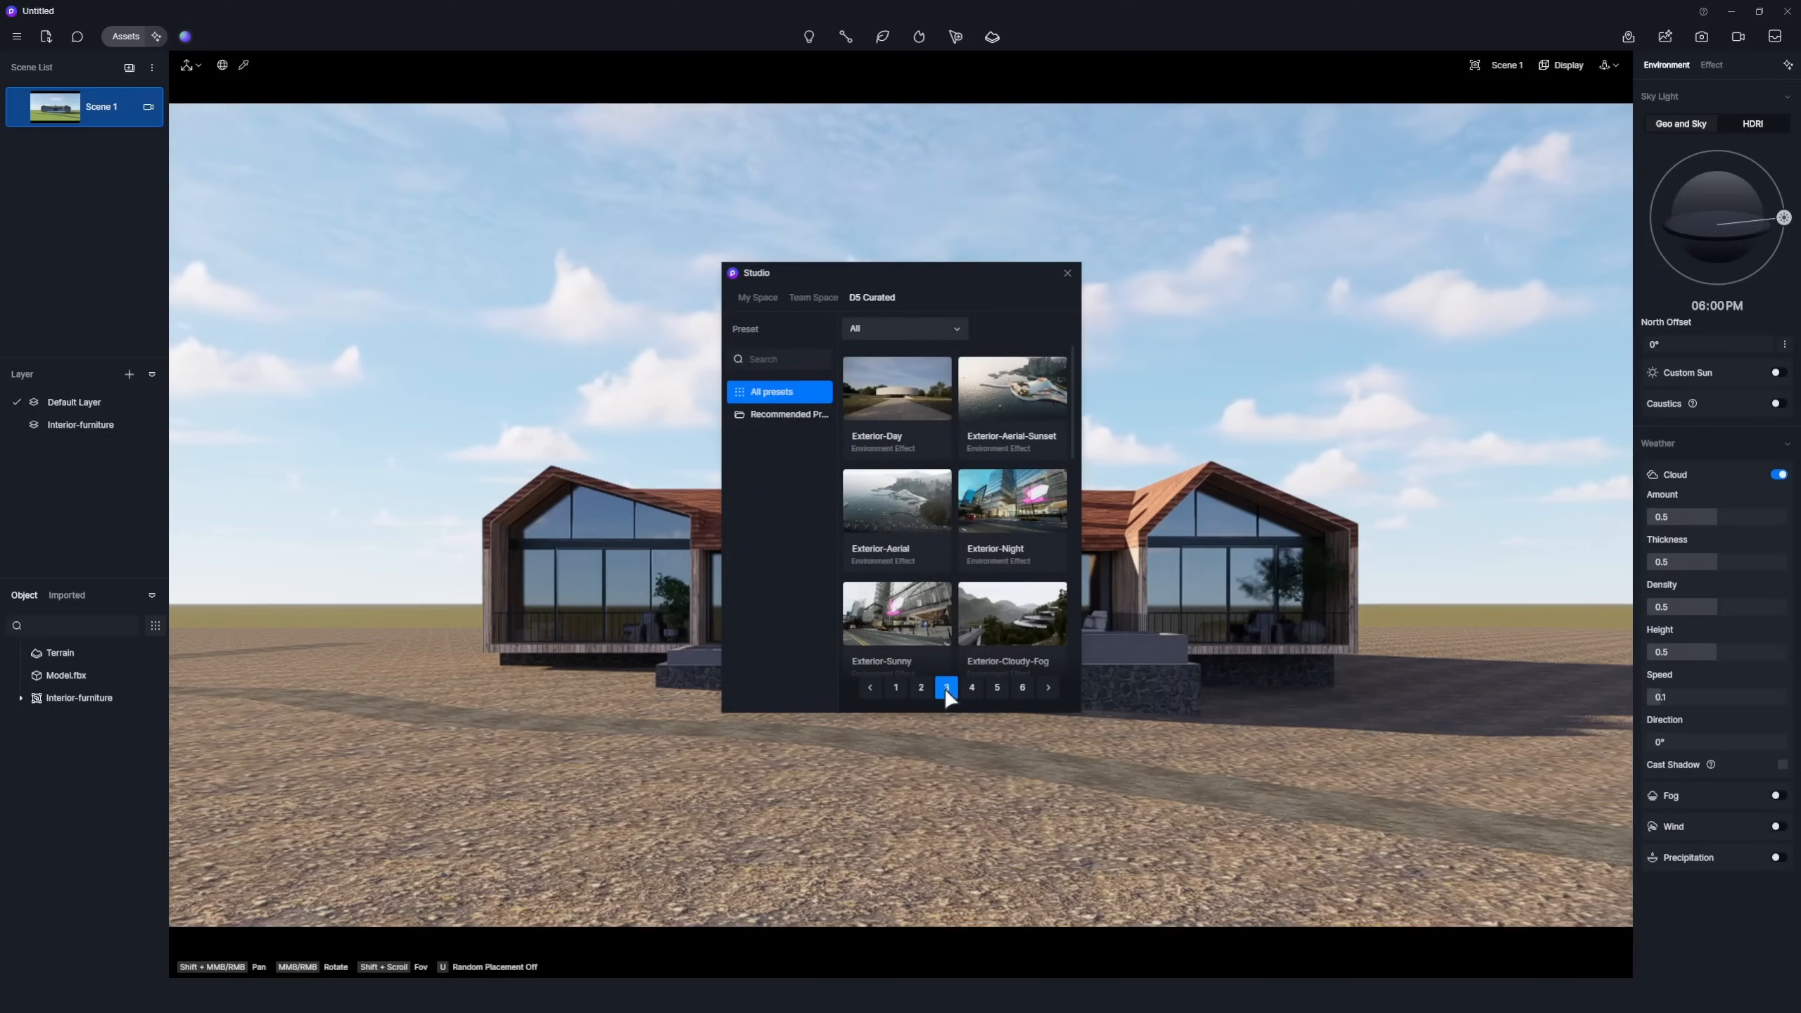
left_click(921, 420)
left_click(1068, 273)
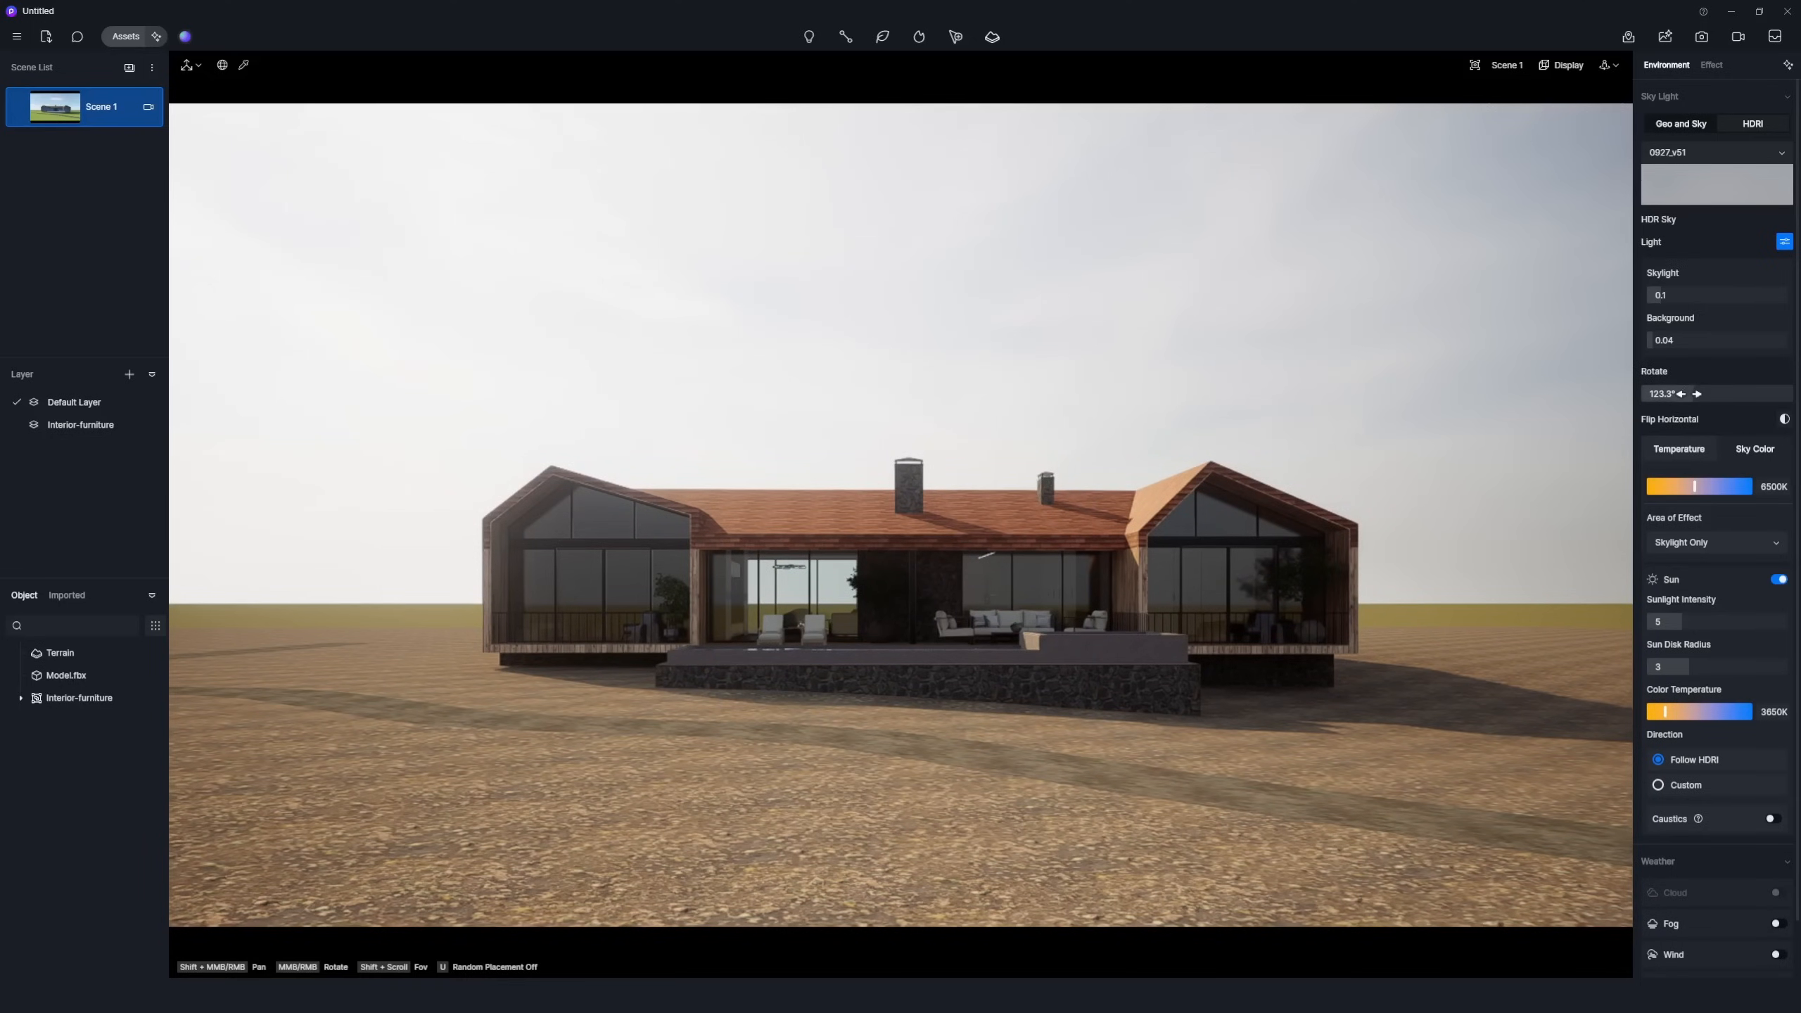
Rotate the sky, enable warm beige fog, and raise Vignette from 0.44 to 0.59.
left_click_drag(1688, 394, 1729, 395)
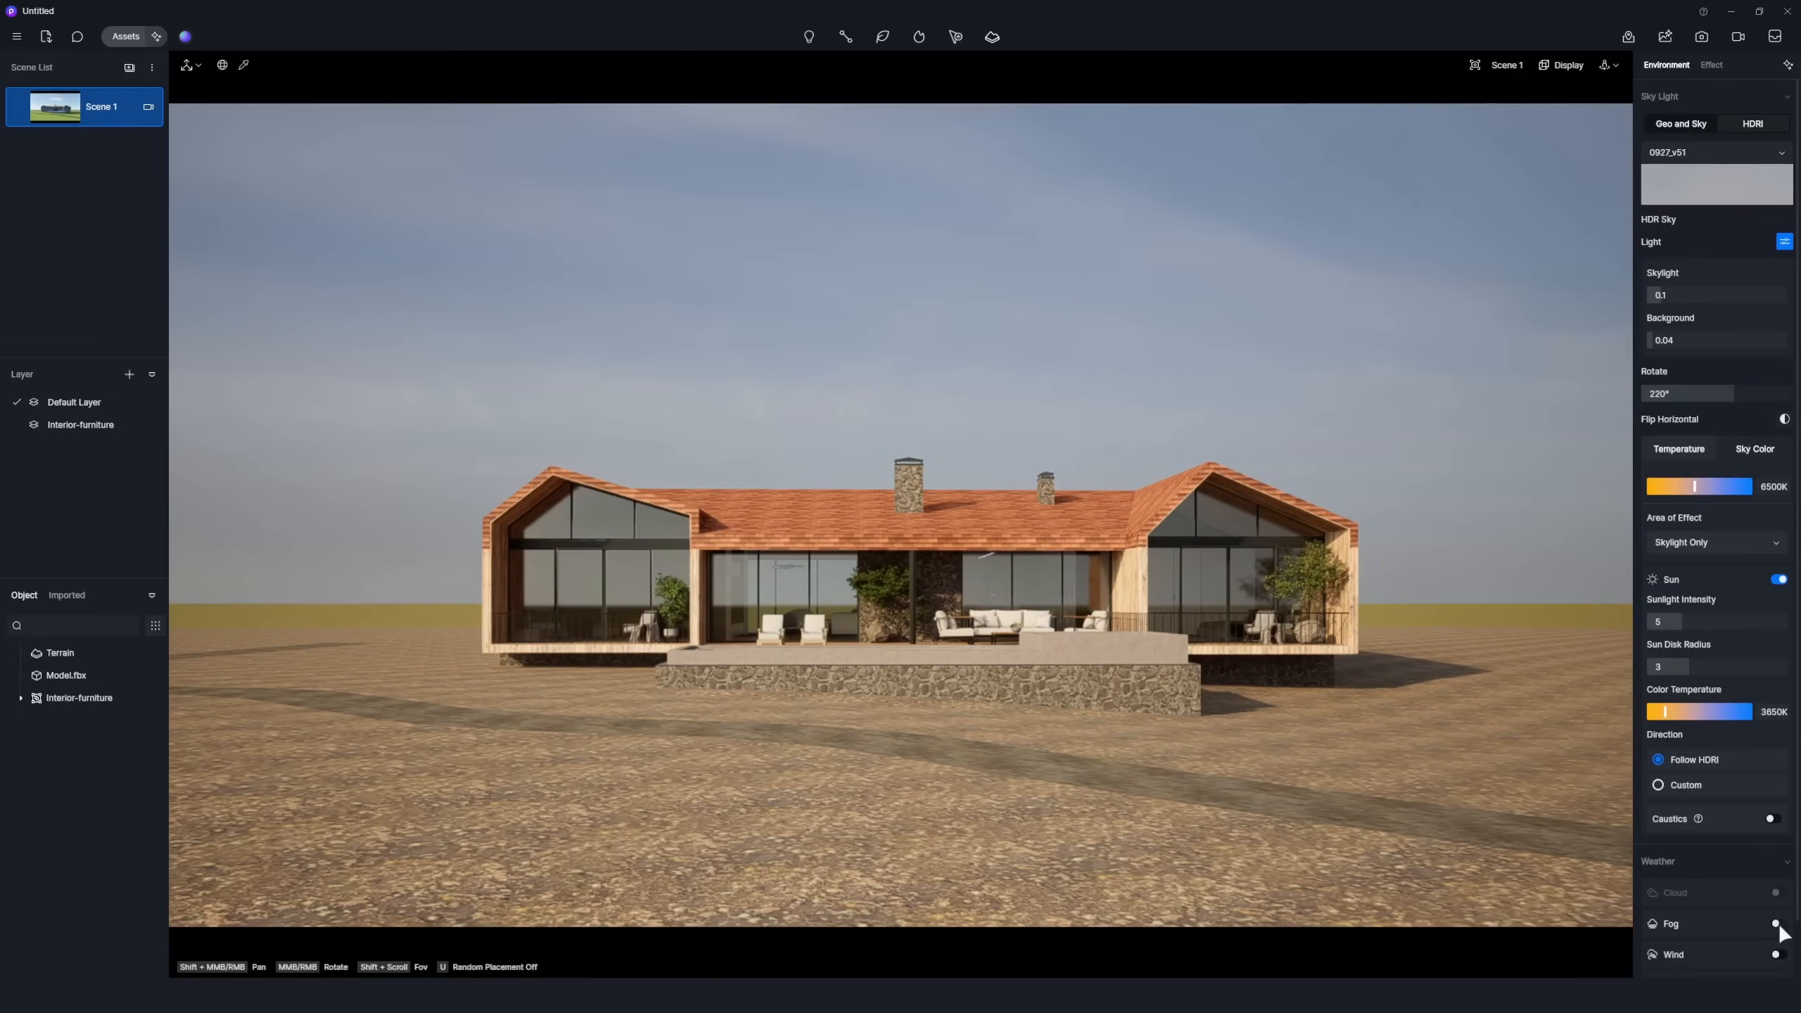
scroll(1759, 816, "down", 3)
left_click(1696, 657)
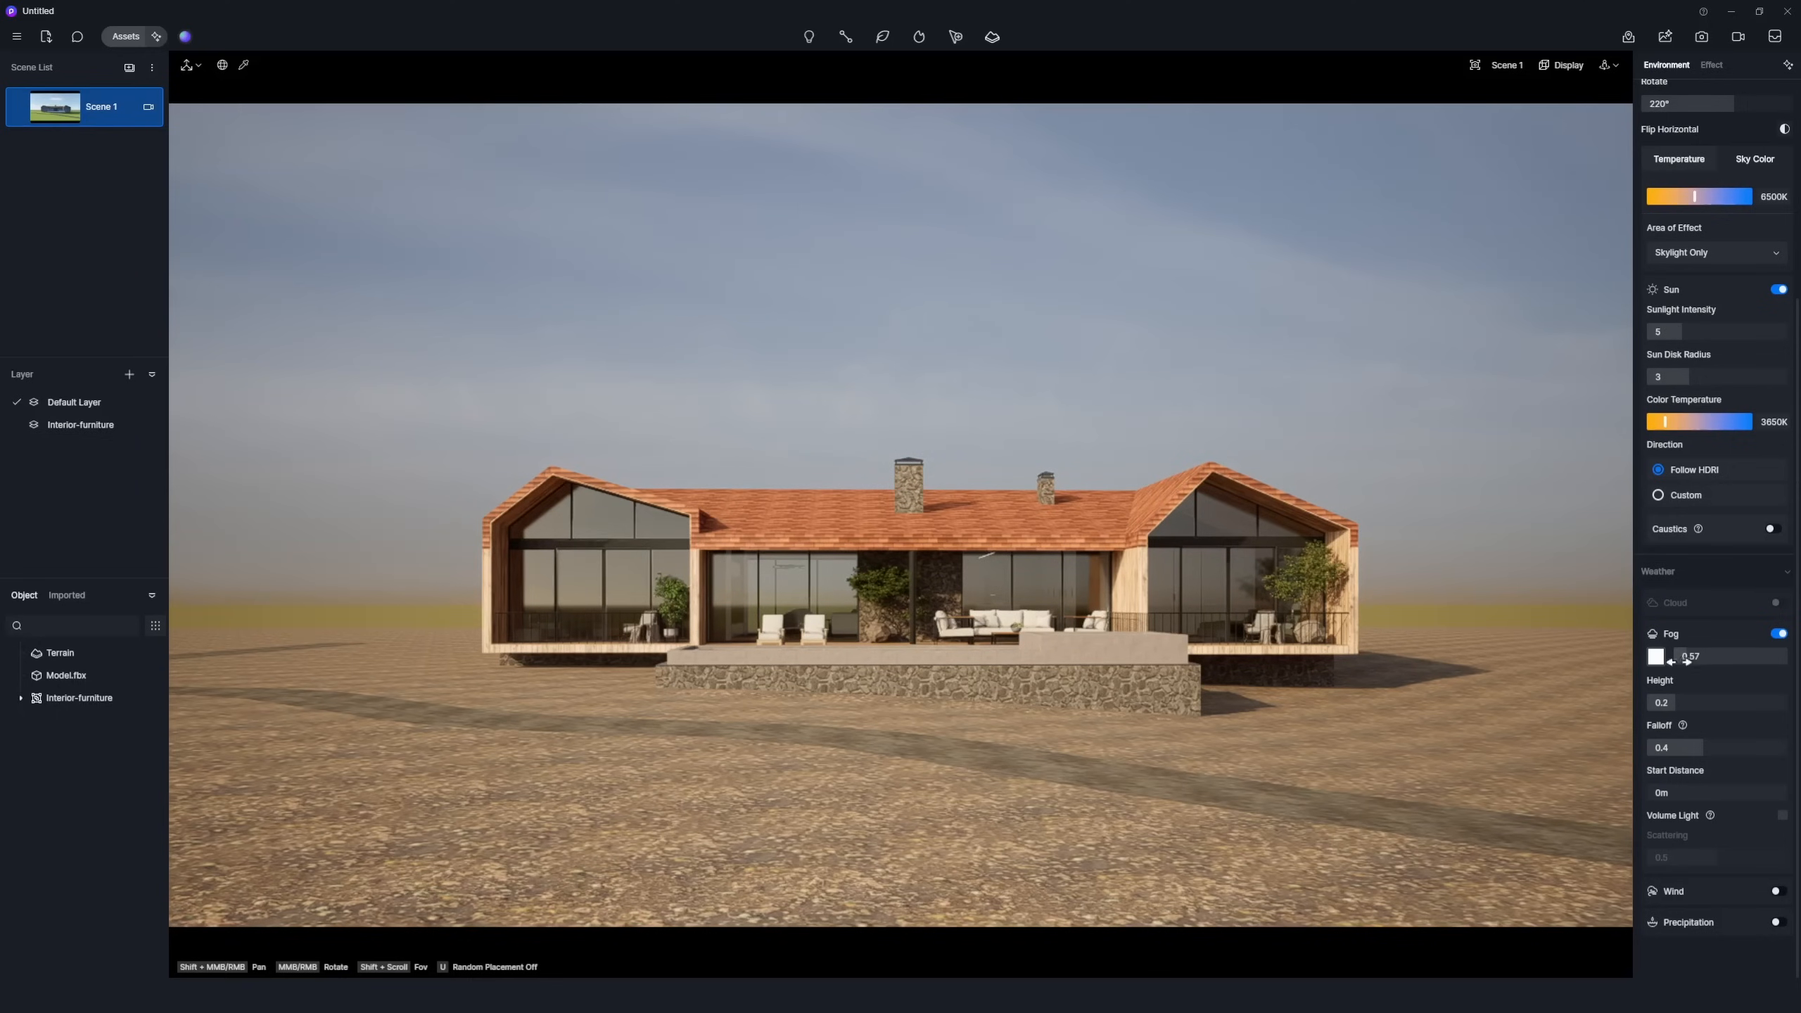
left_click(1657, 657)
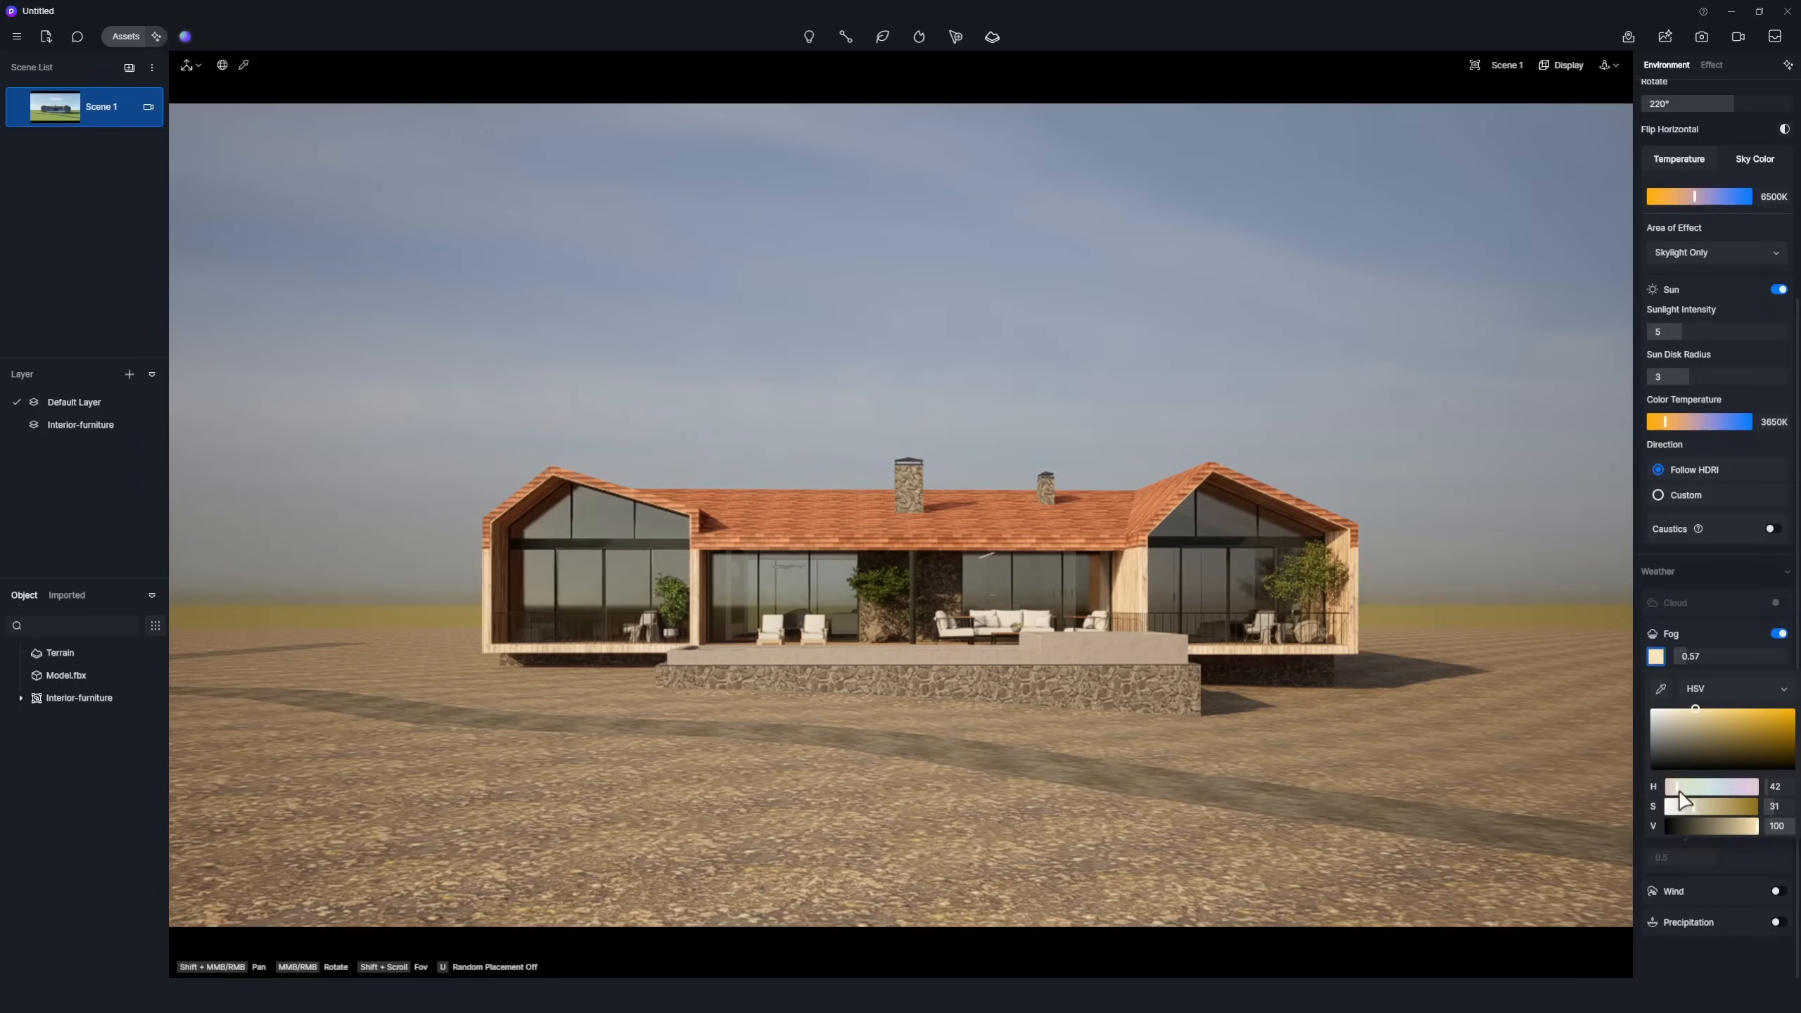
left_click(1615, 720)
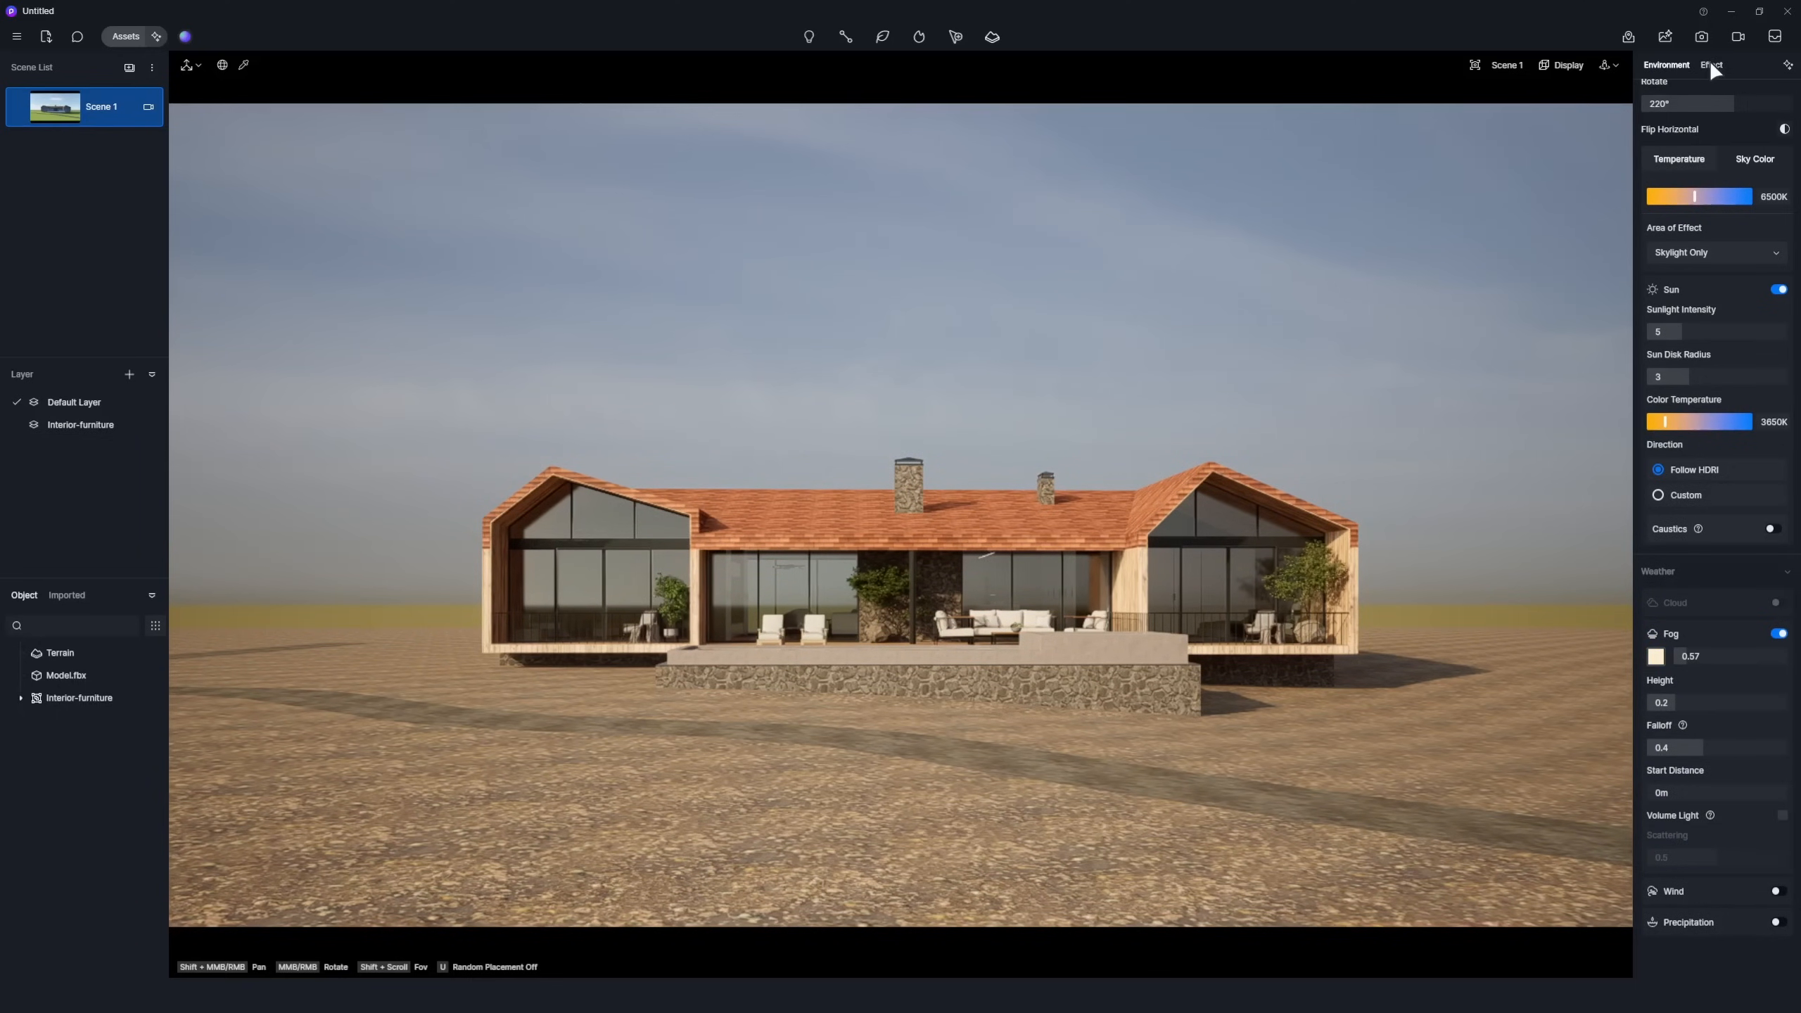
left_click(1711, 65)
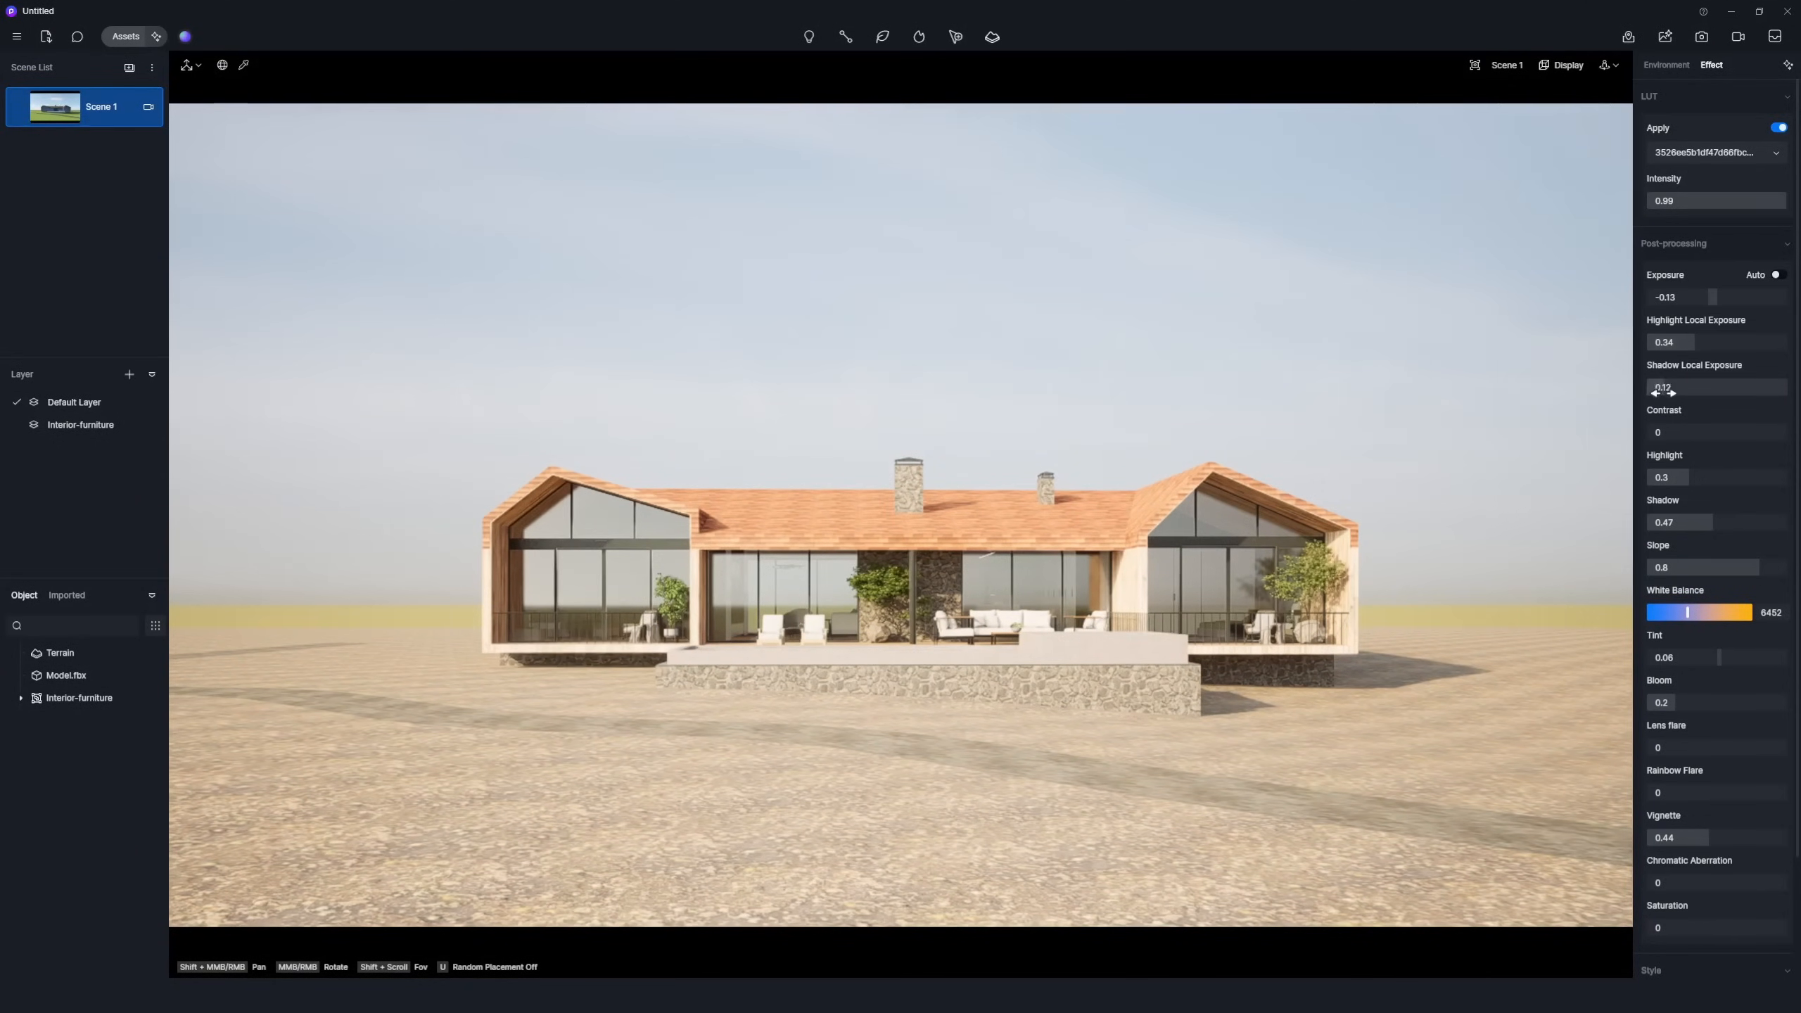
left_click_drag(1709, 839, 1729, 841)
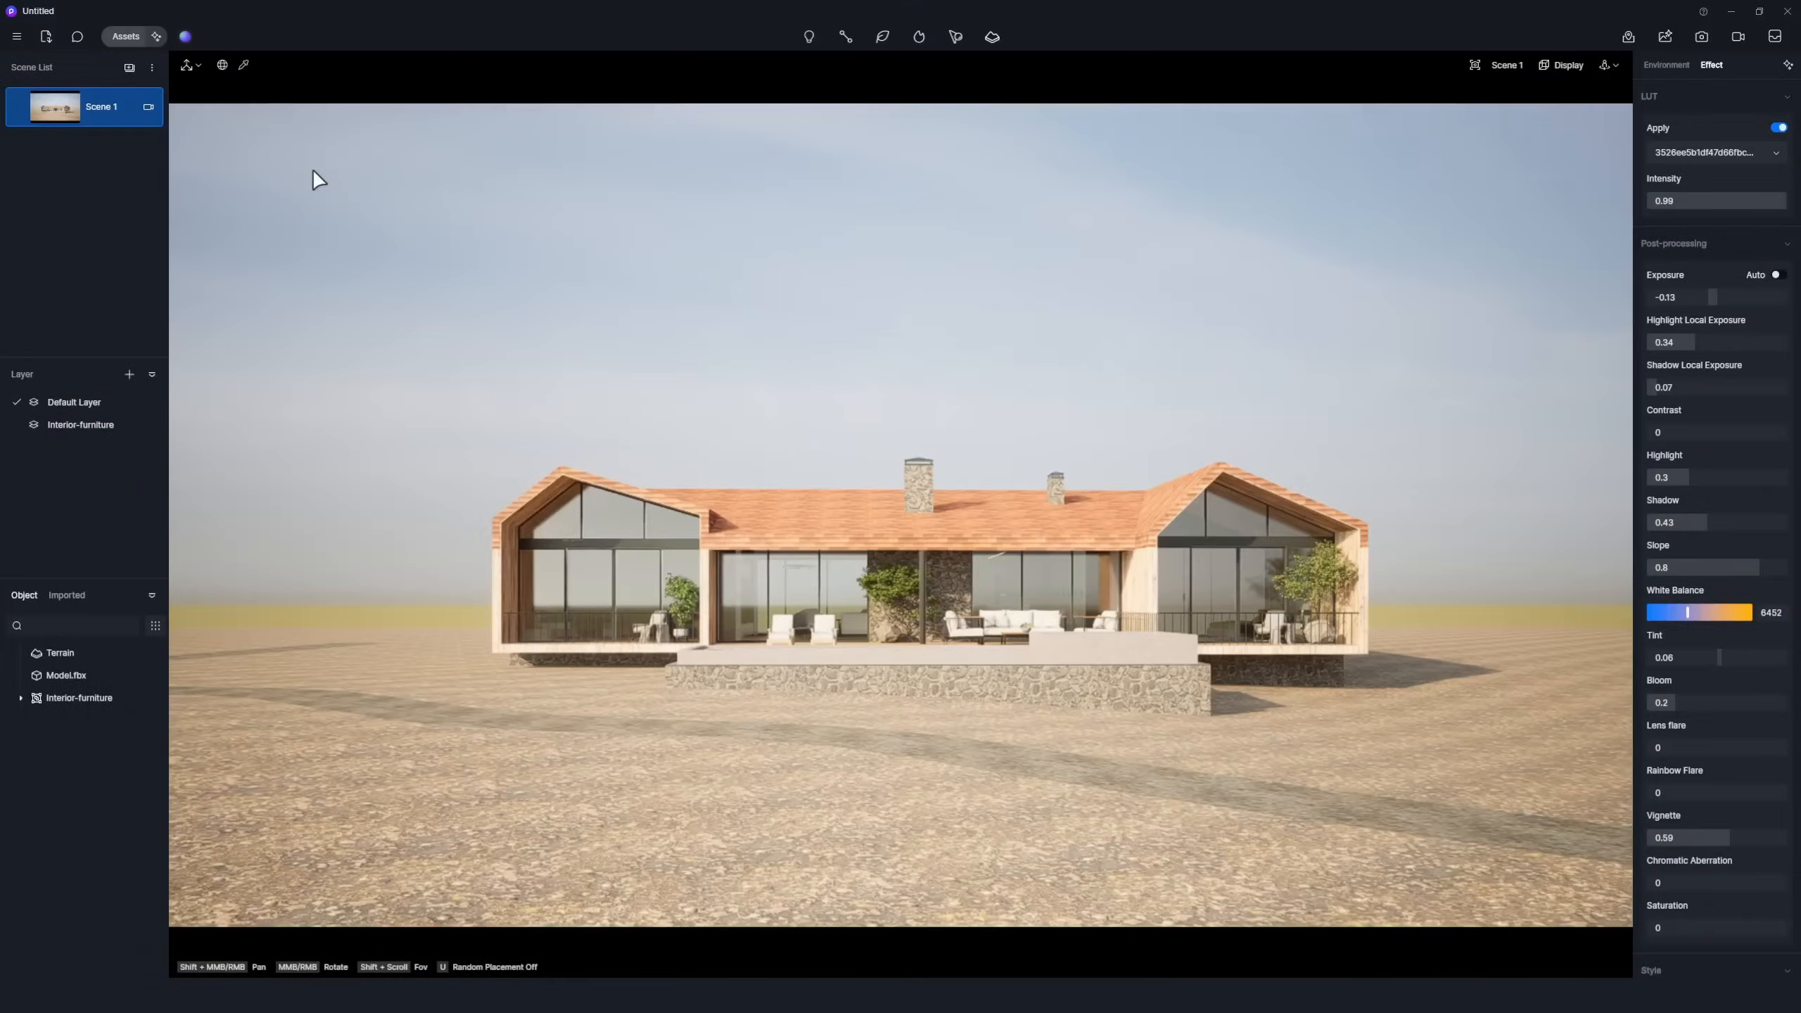
Create a Wild Grassland scatter from the Assets Scatter presets on the terrain.
left_click(122, 35)
left_click(143, 65)
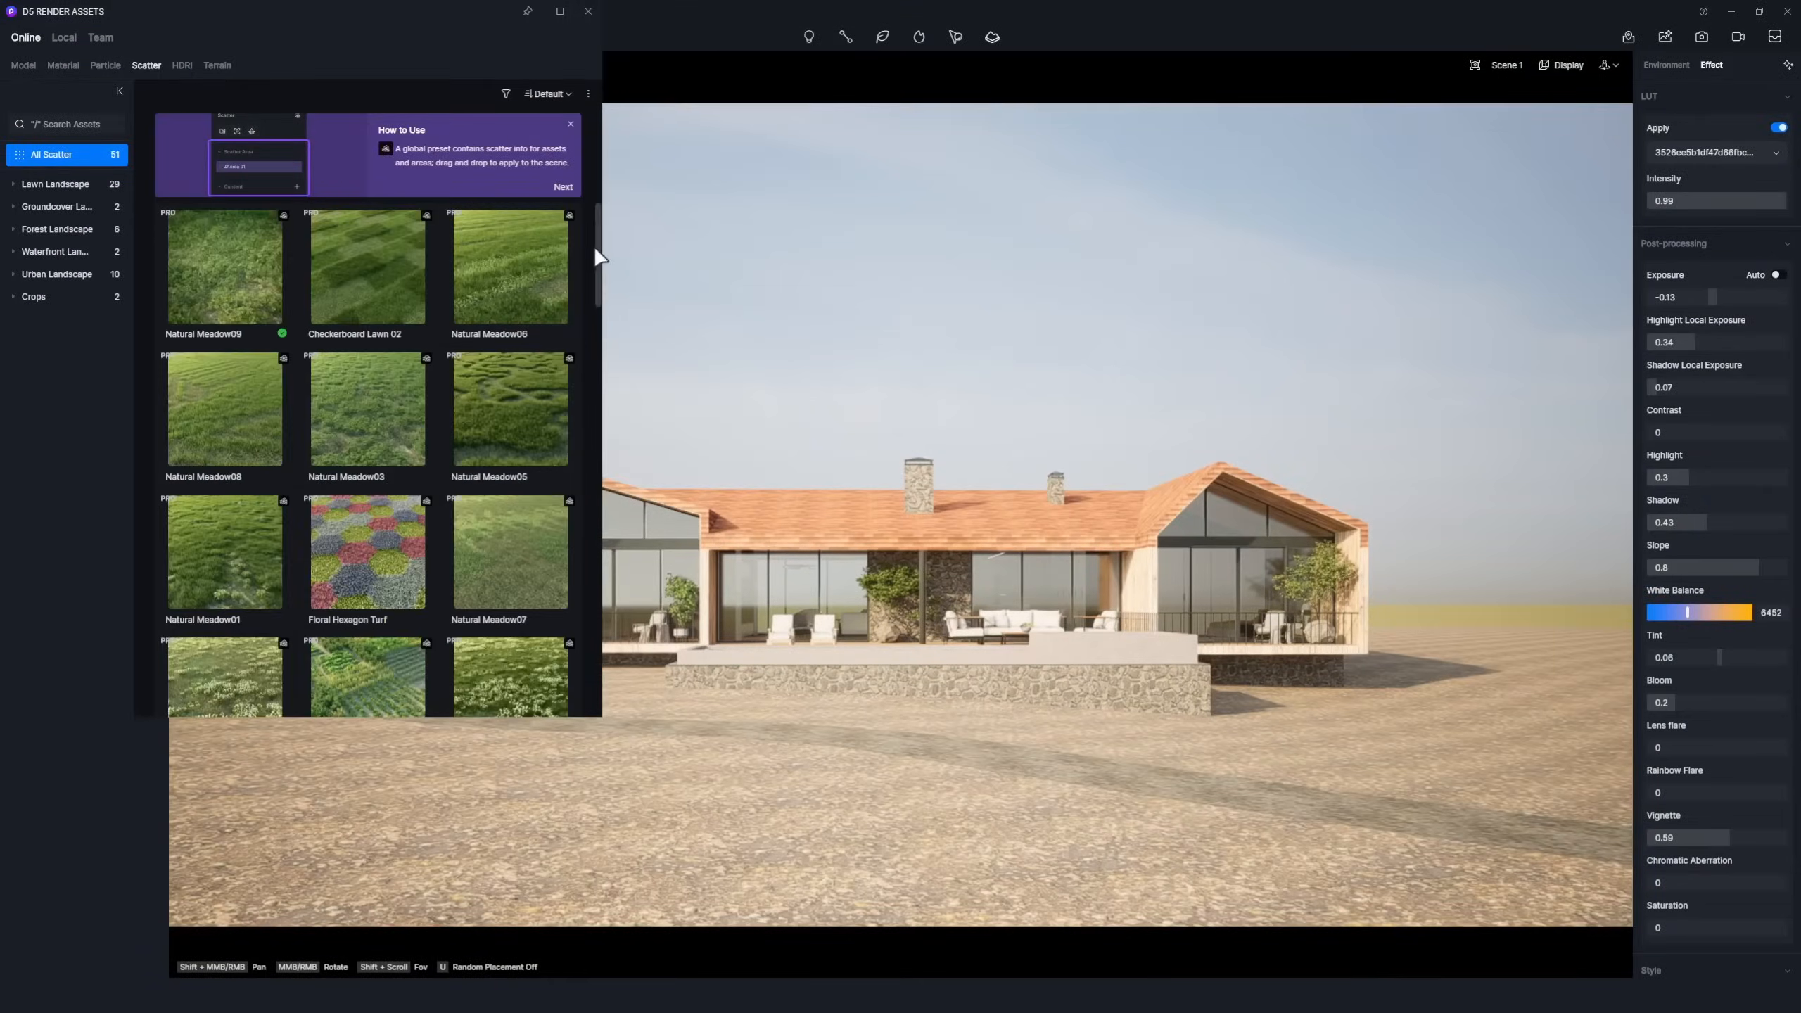
left_click_drag(594, 245, 591, 617)
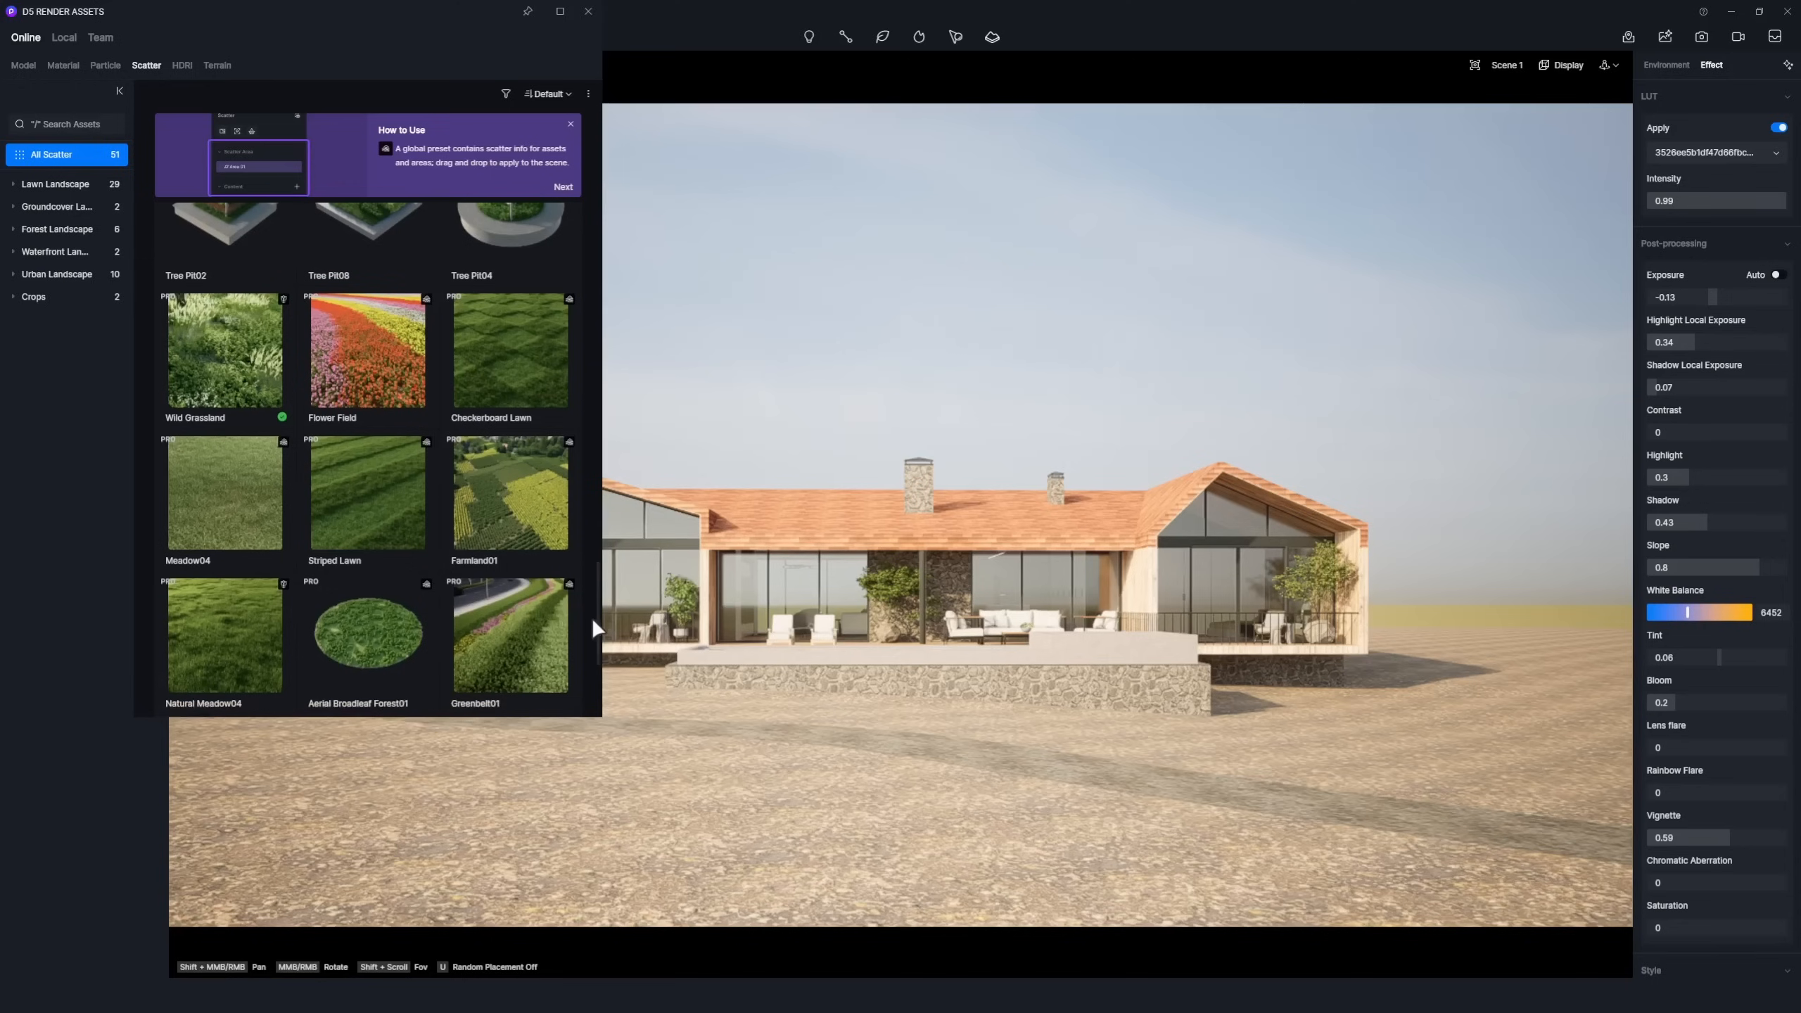
left_click(257, 383)
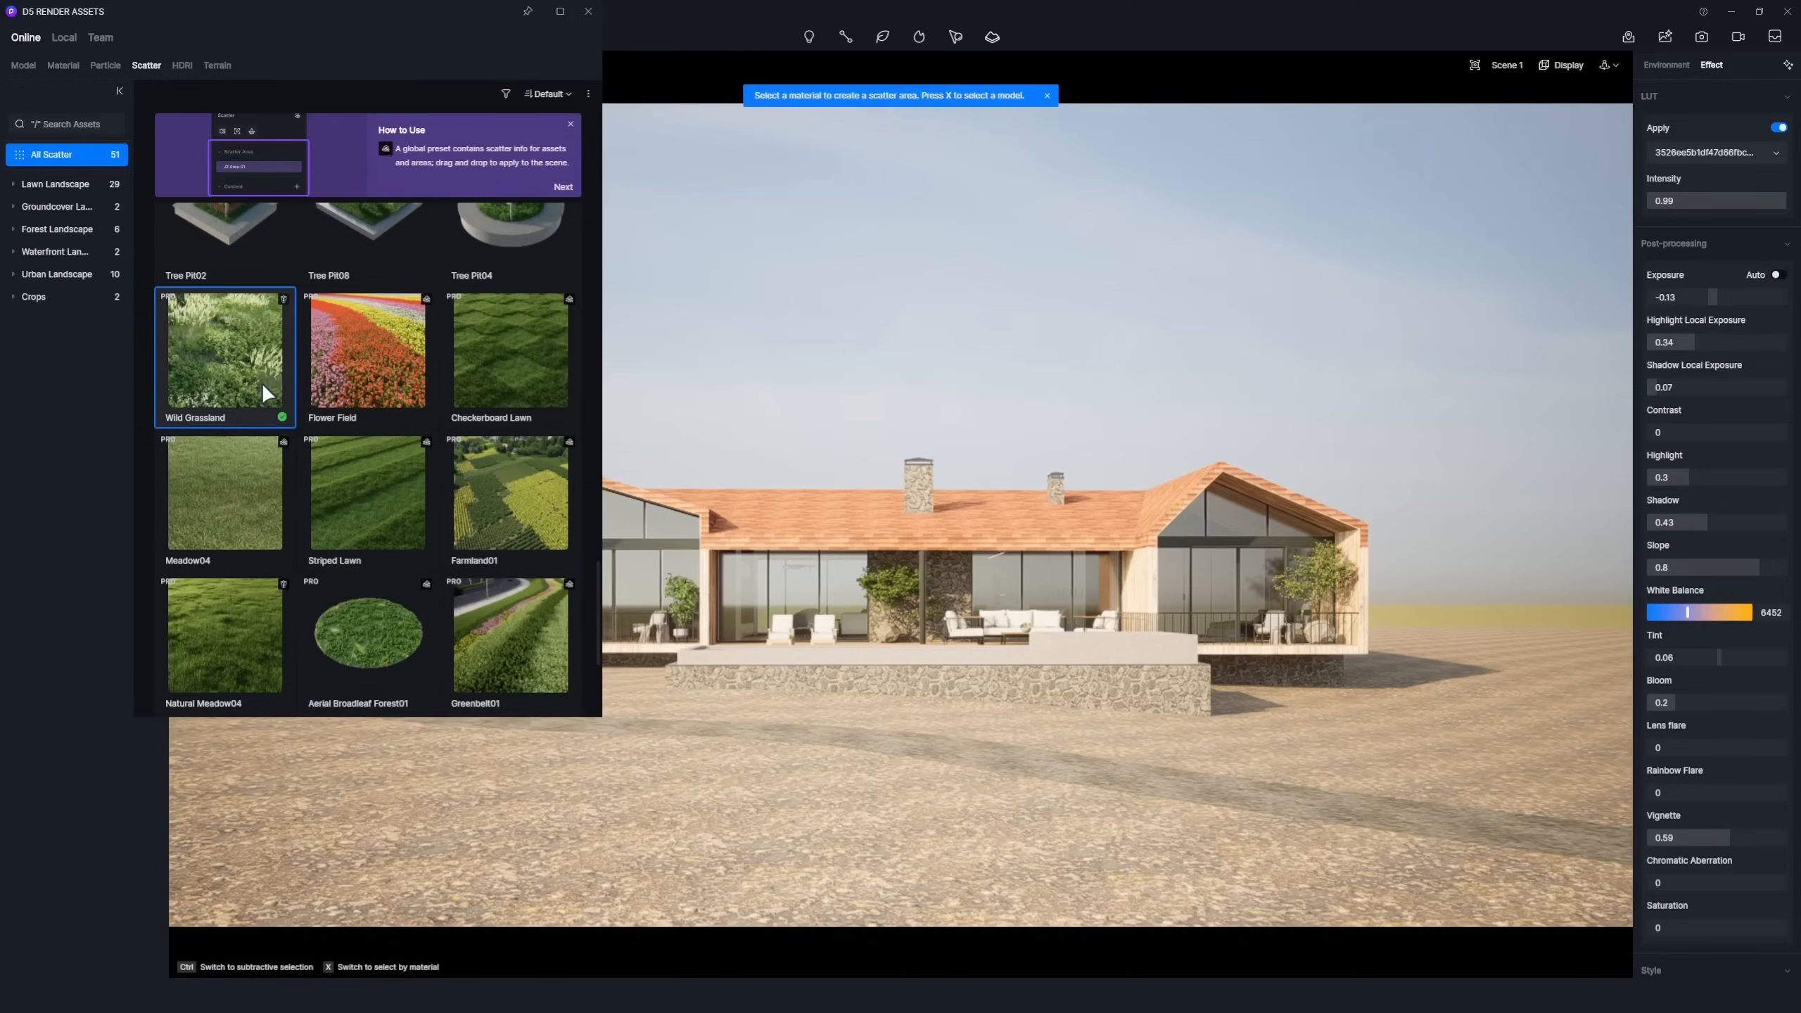
left_click(591, 816)
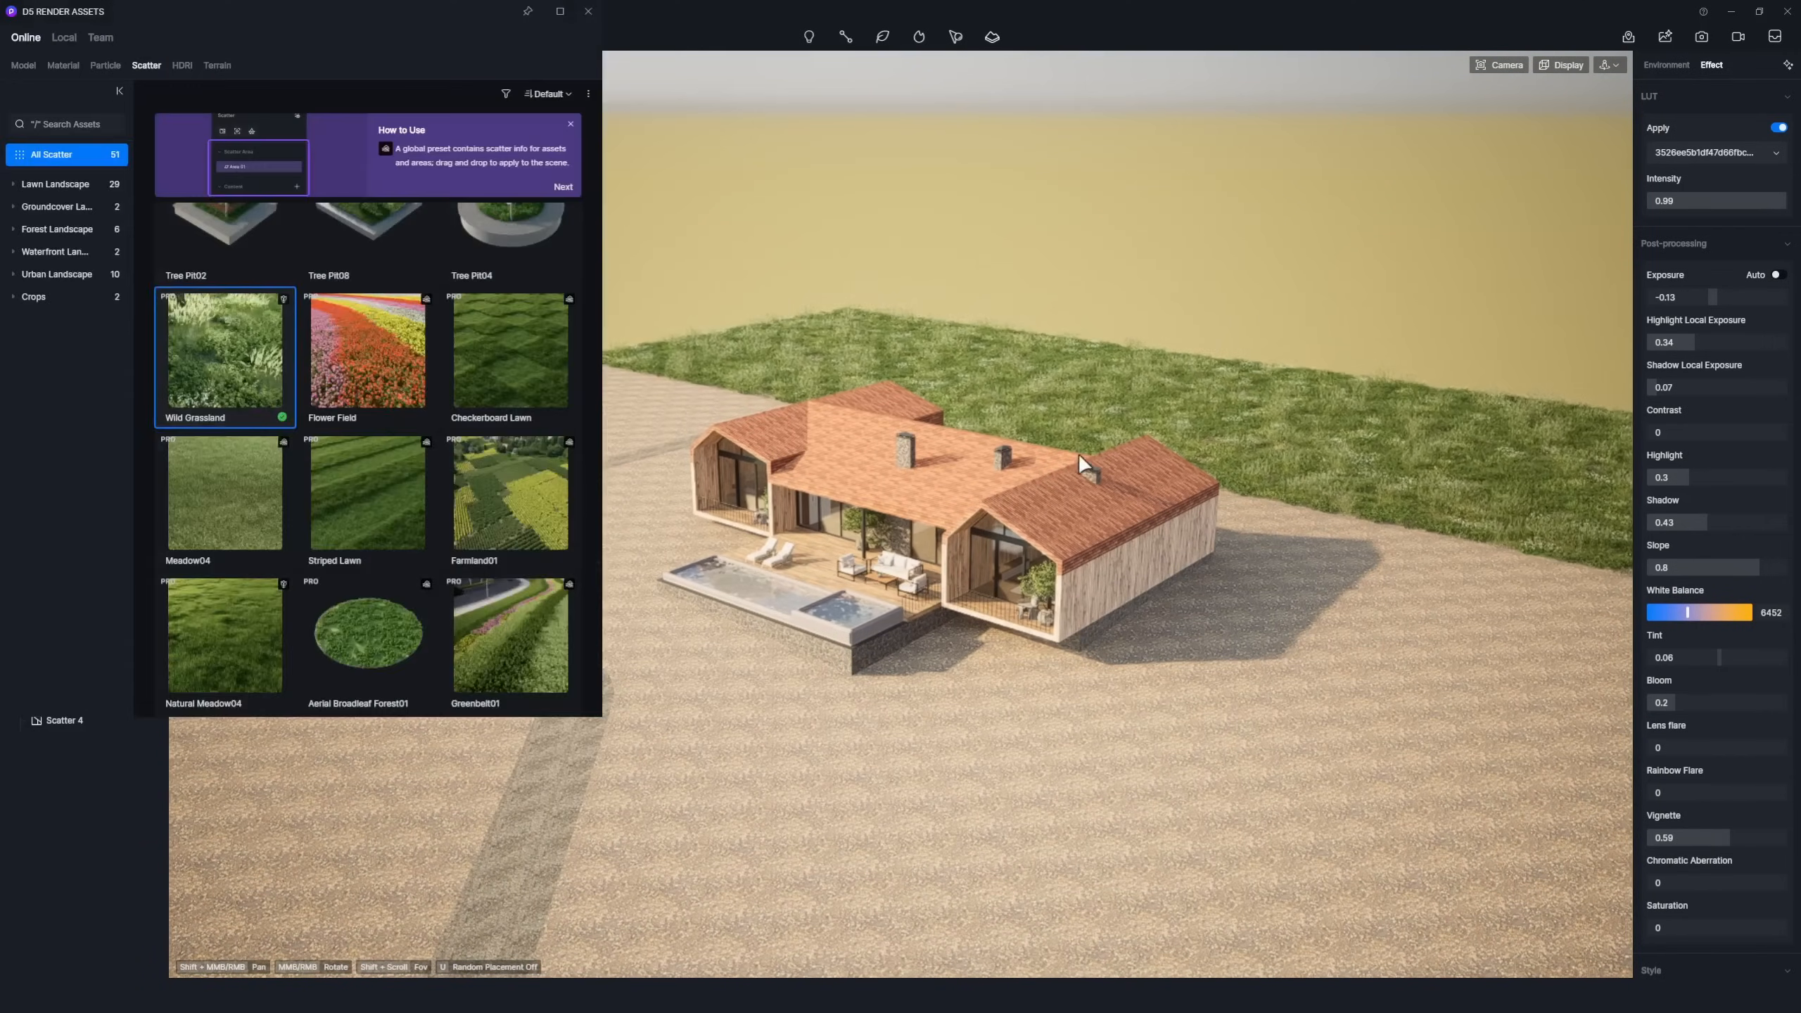
scroll(591, 491, "up", 3)
scroll(588, 488, "up", 3)
scroll(589, 488, "up", 3)
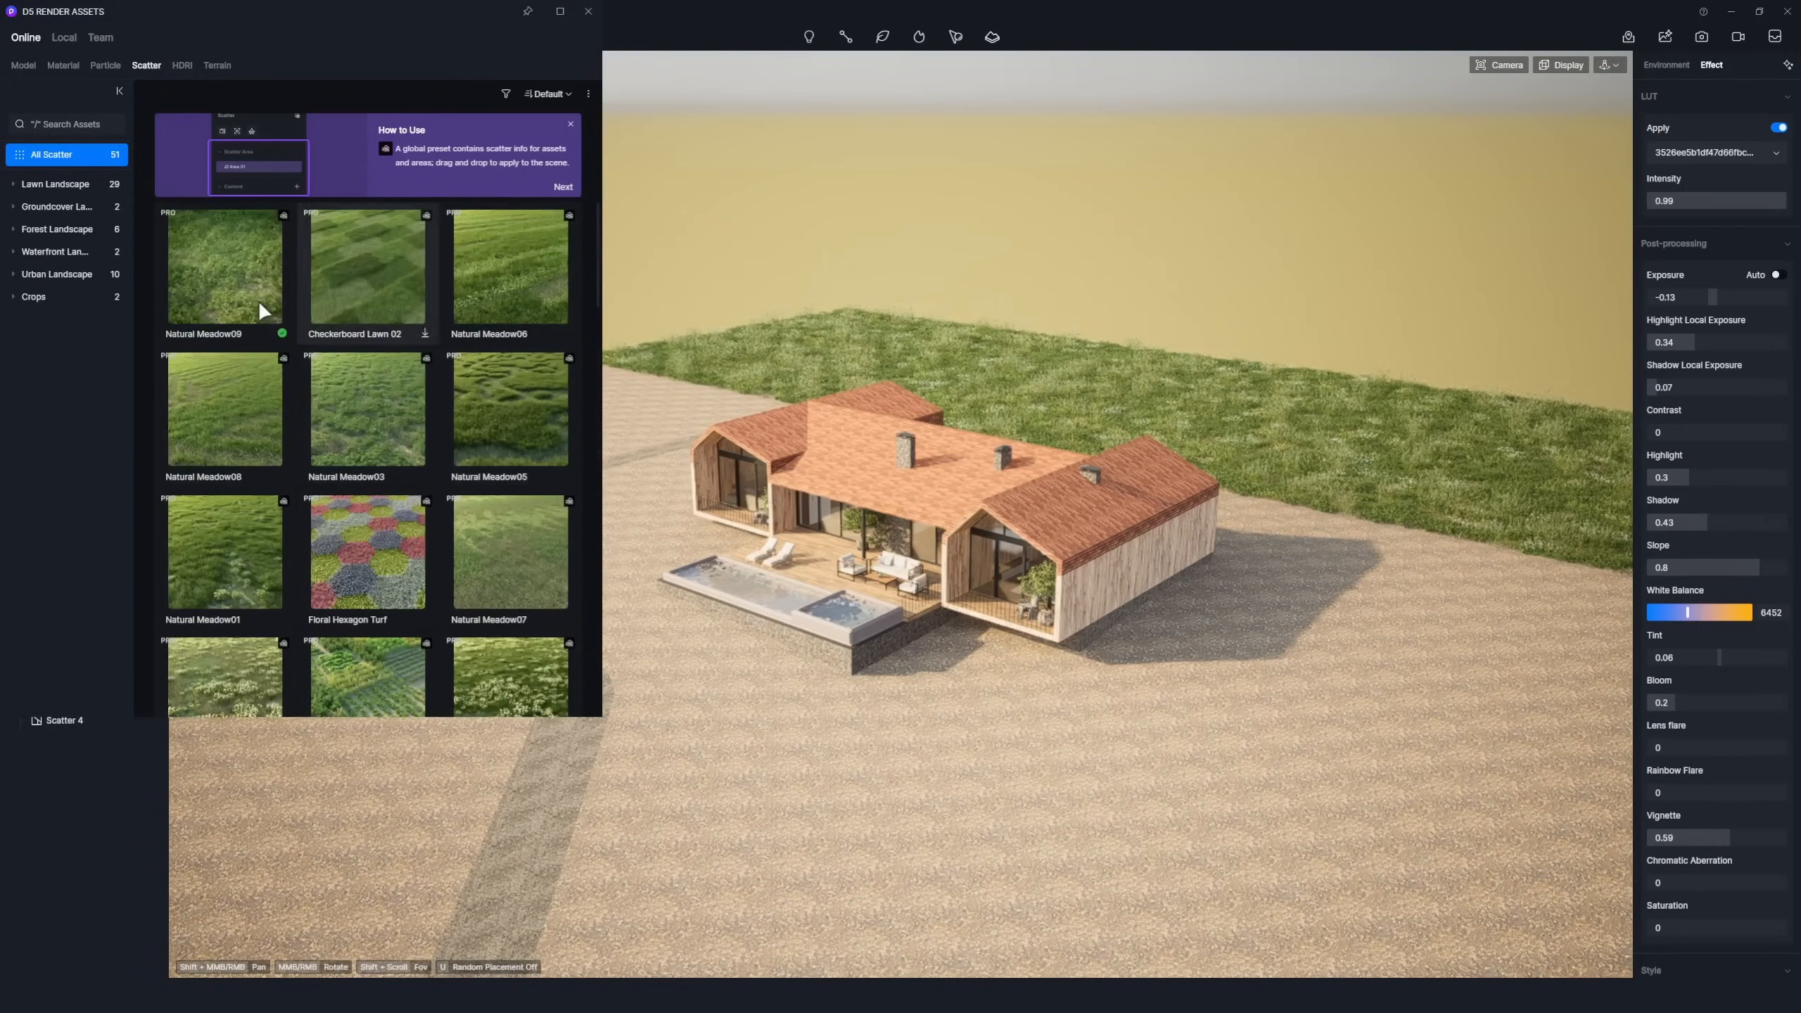
Apply Natural Meadow09 grass around the house and return to the Scene 1 camera.
left_click_drag(259, 300, 603, 539)
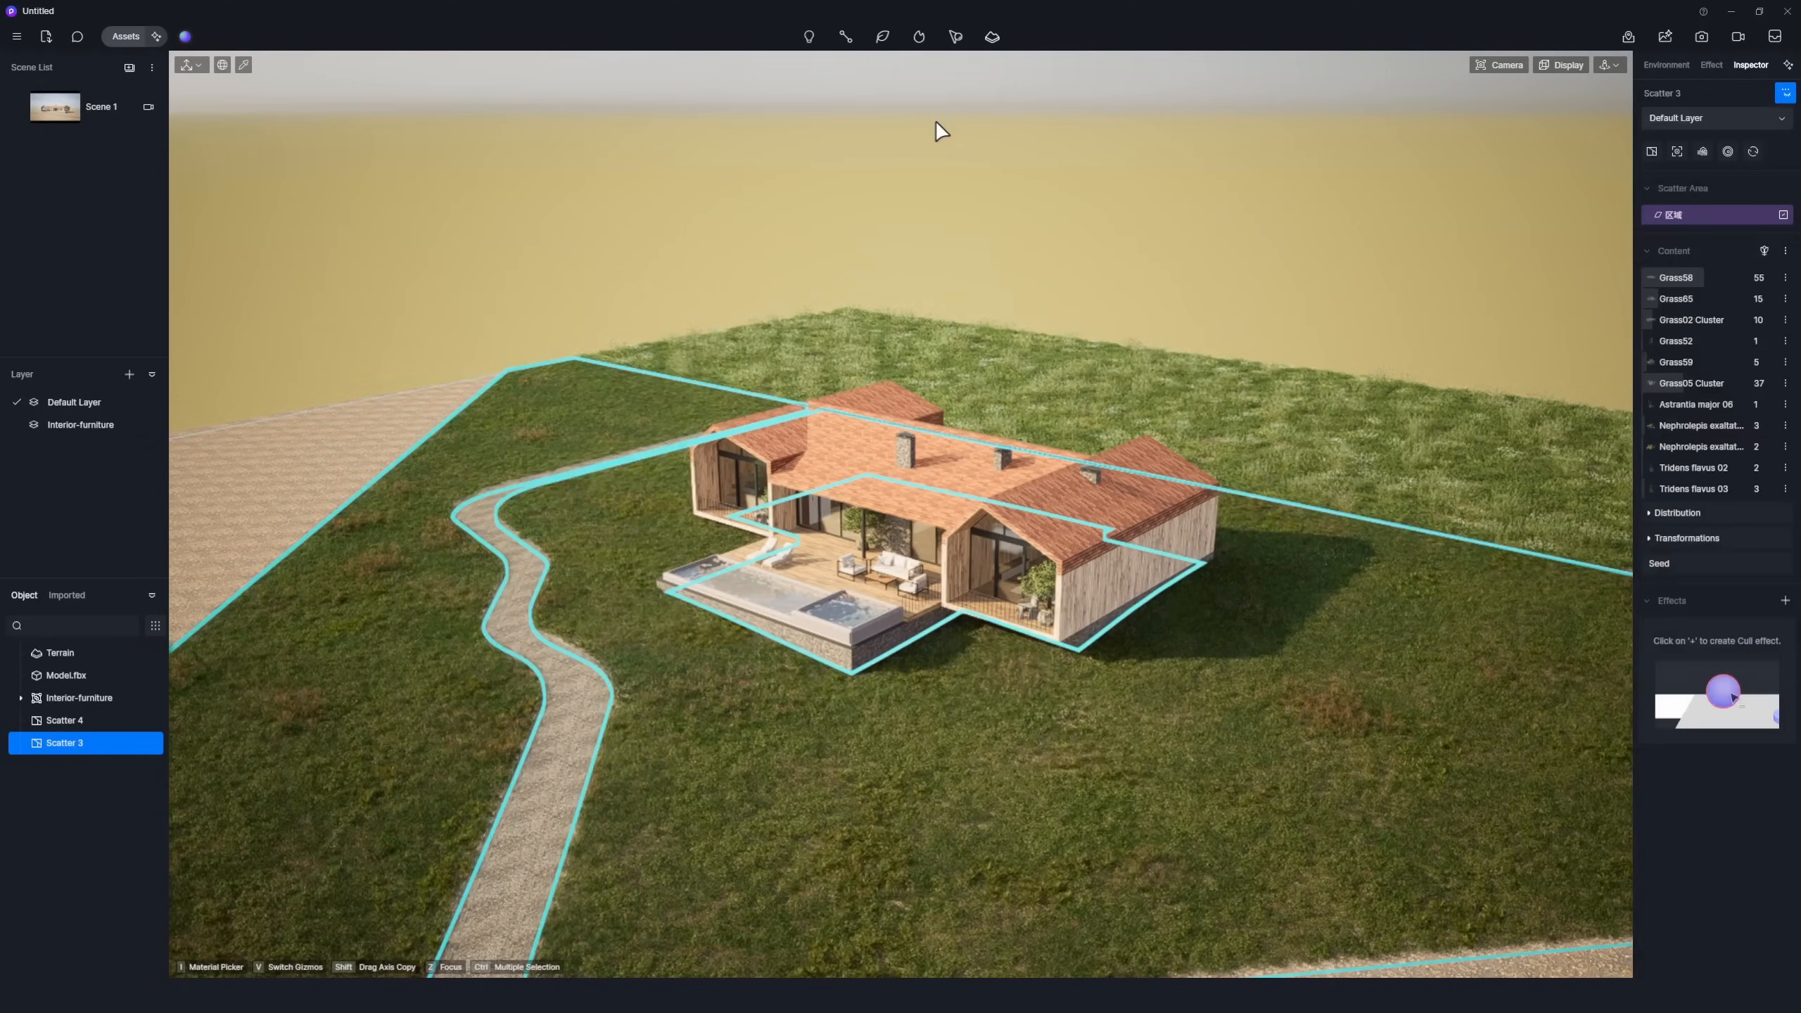
left_click(56, 110)
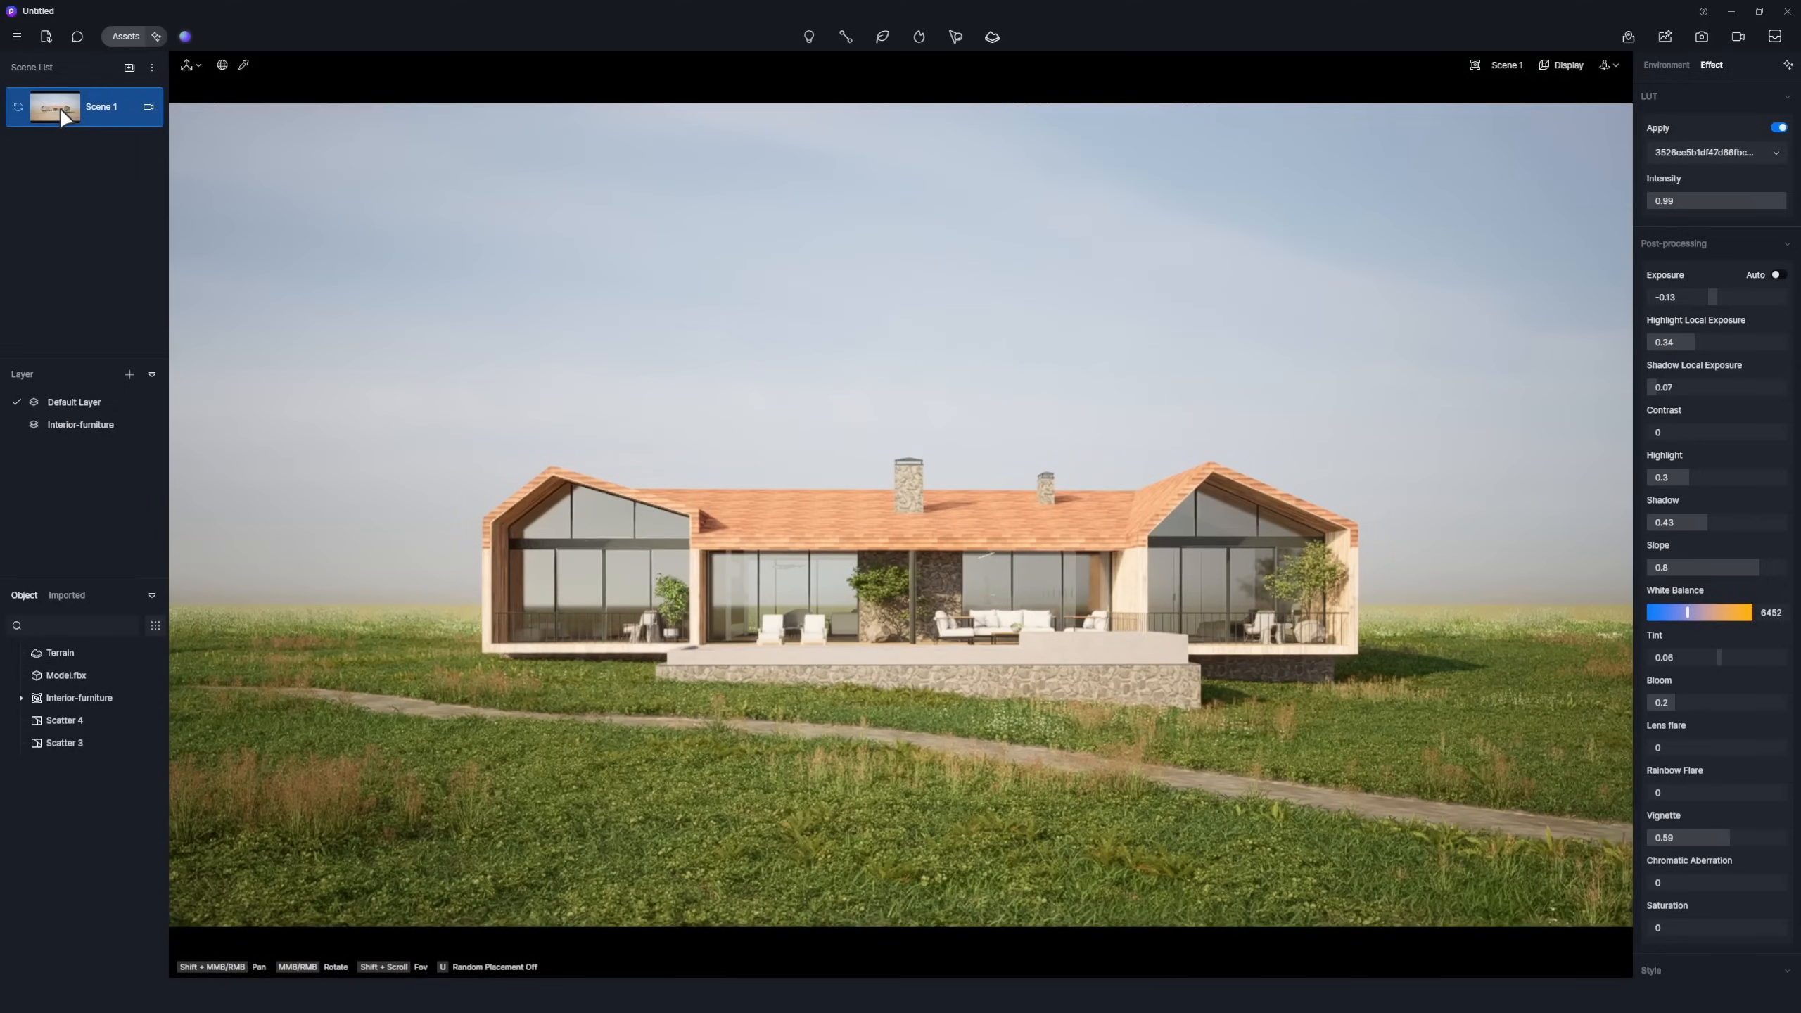
From an aerial view, create a by-material scatter area on the back grass strip.
left_click(821, 223)
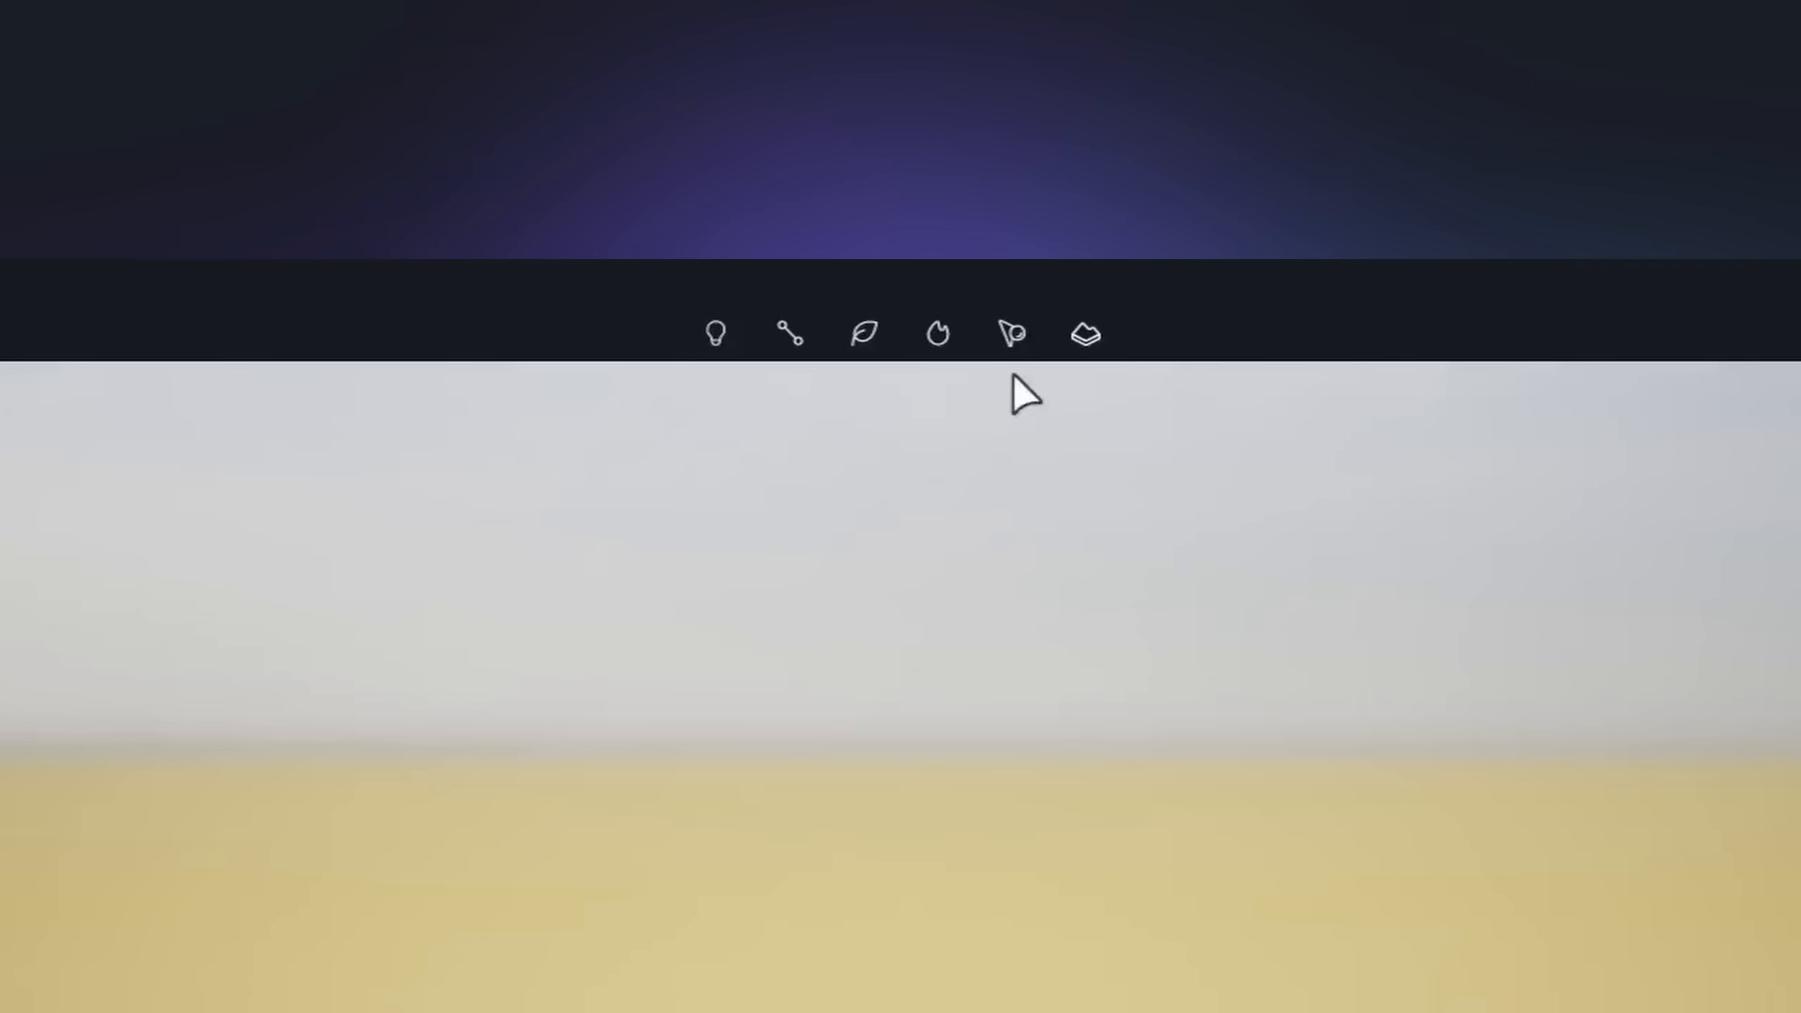
left_click(1010, 340)
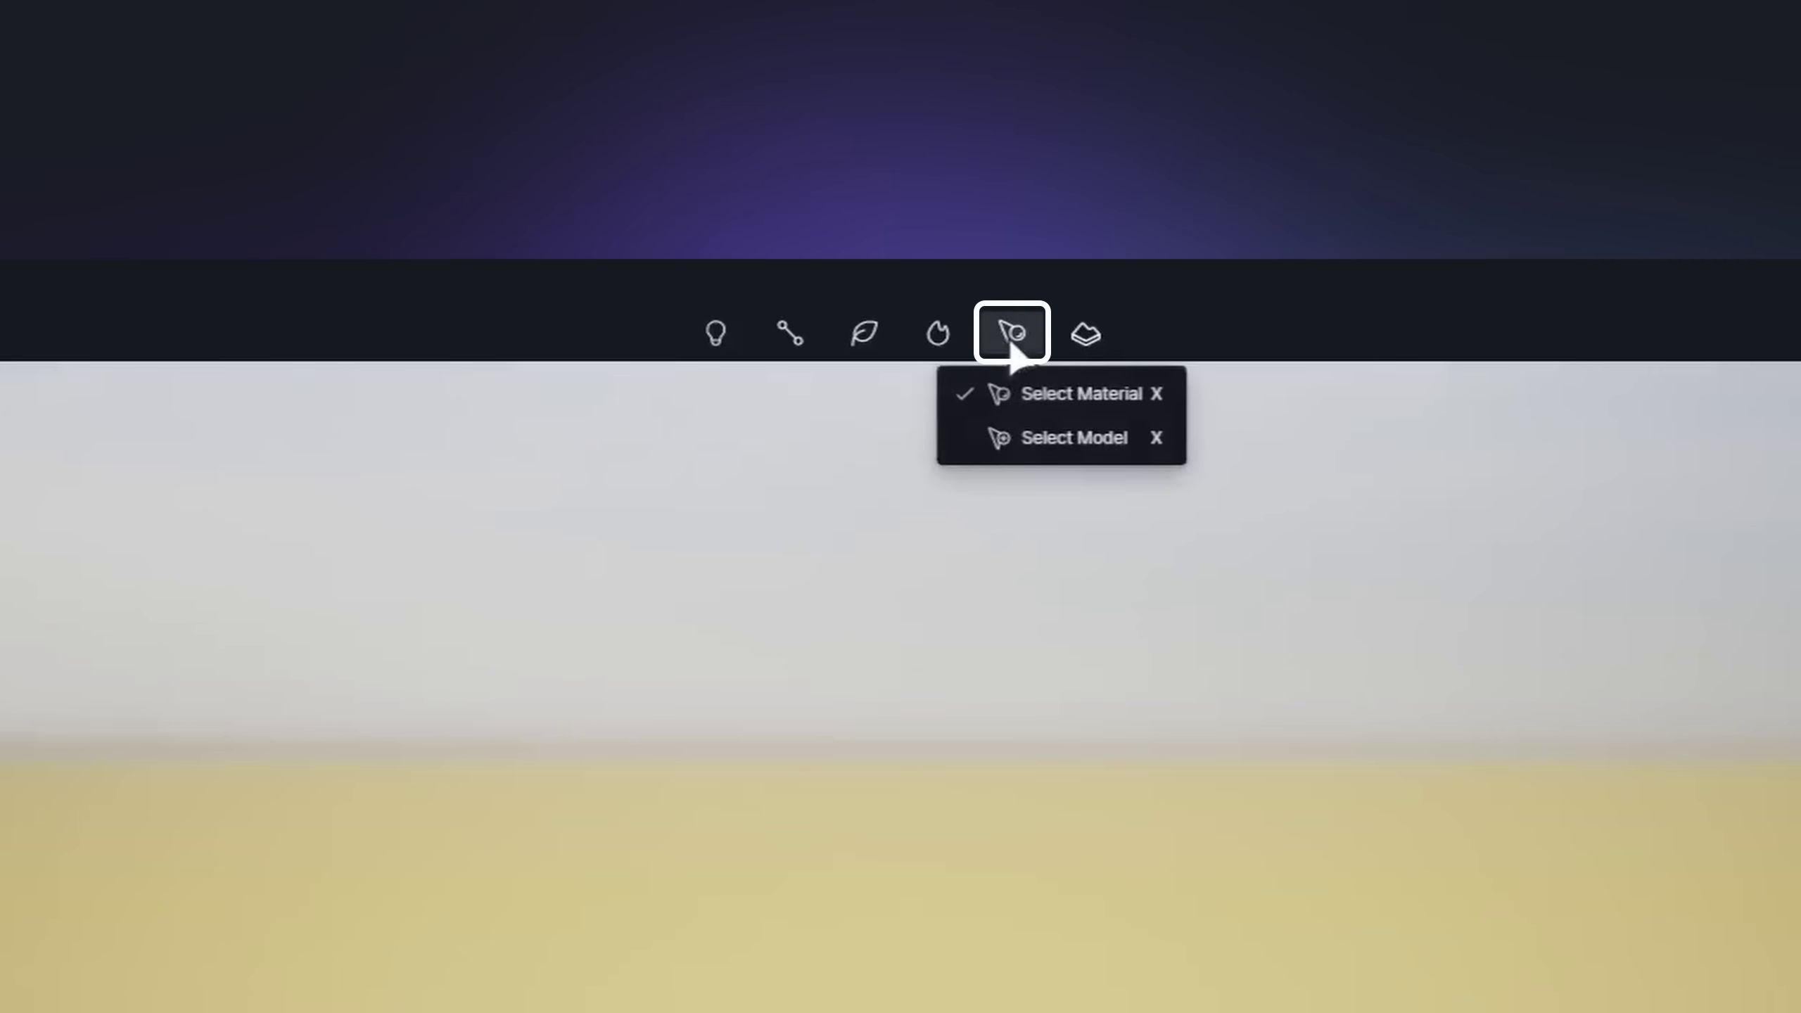
left_click(1014, 394)
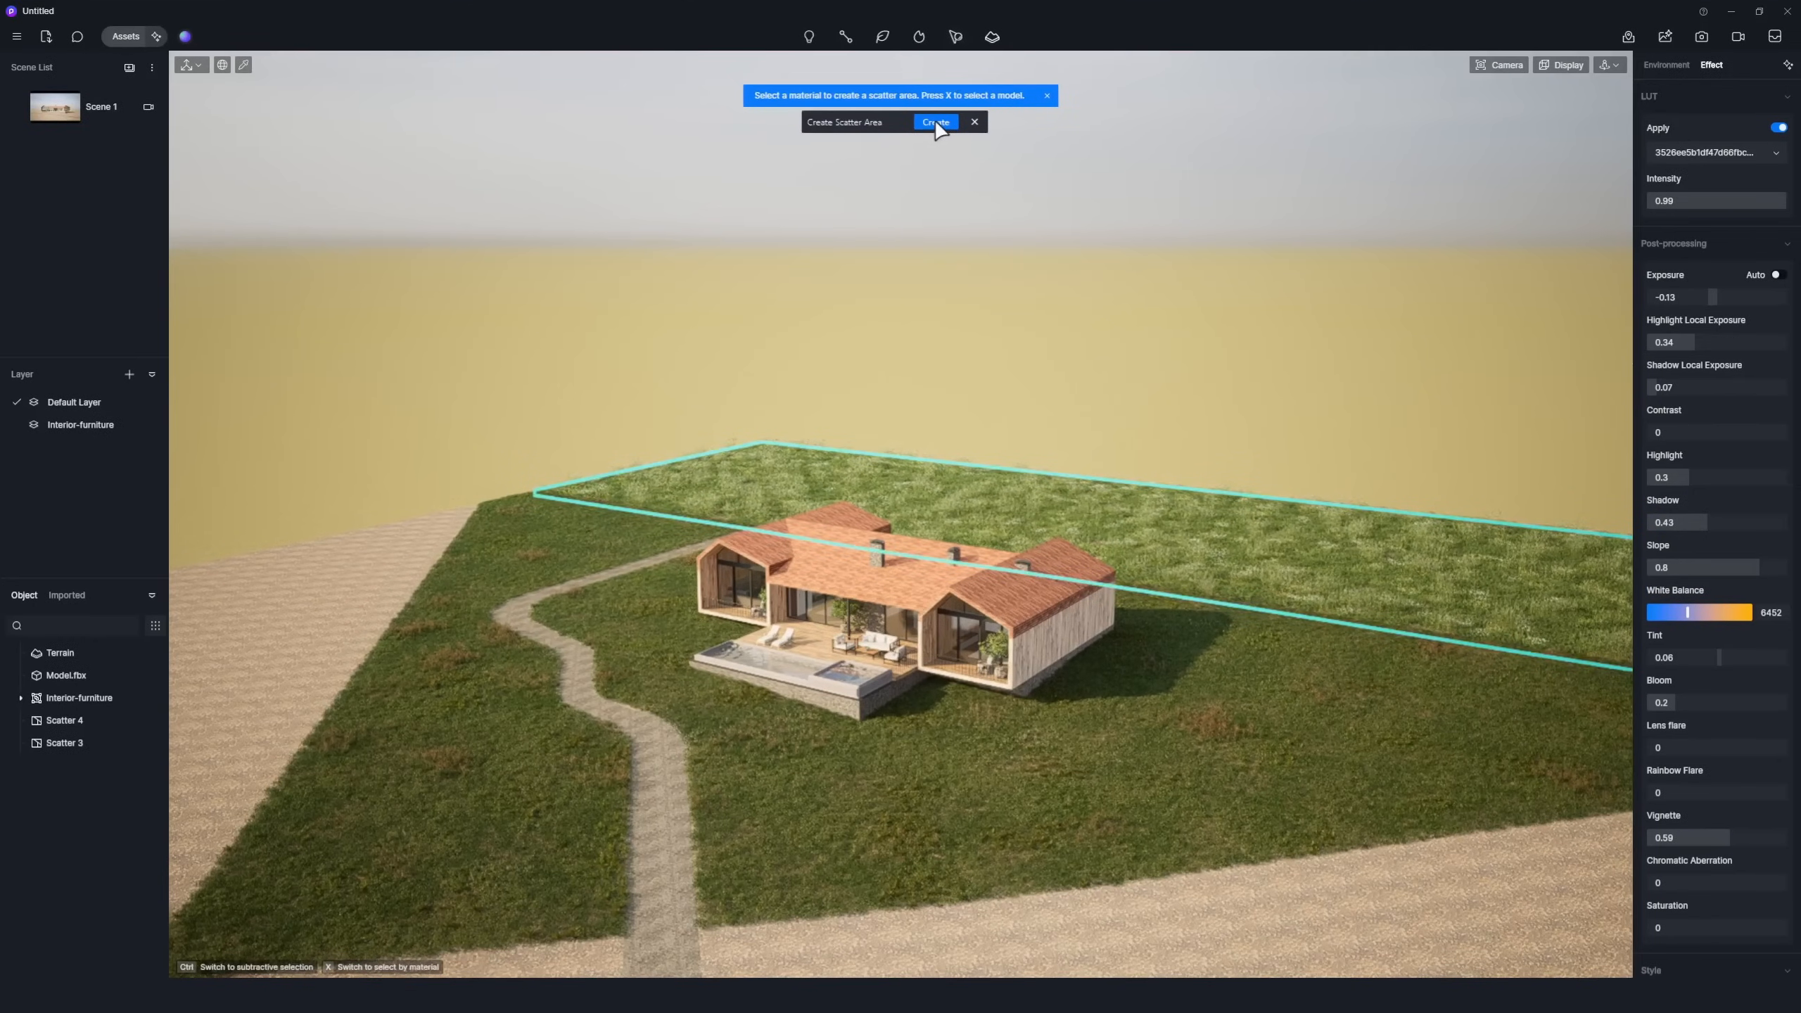
left_click(936, 123)
Fill the scatter with Camphor pine 05, 03, 04 and 01 from the Conifer library.
left_click(86, 290)
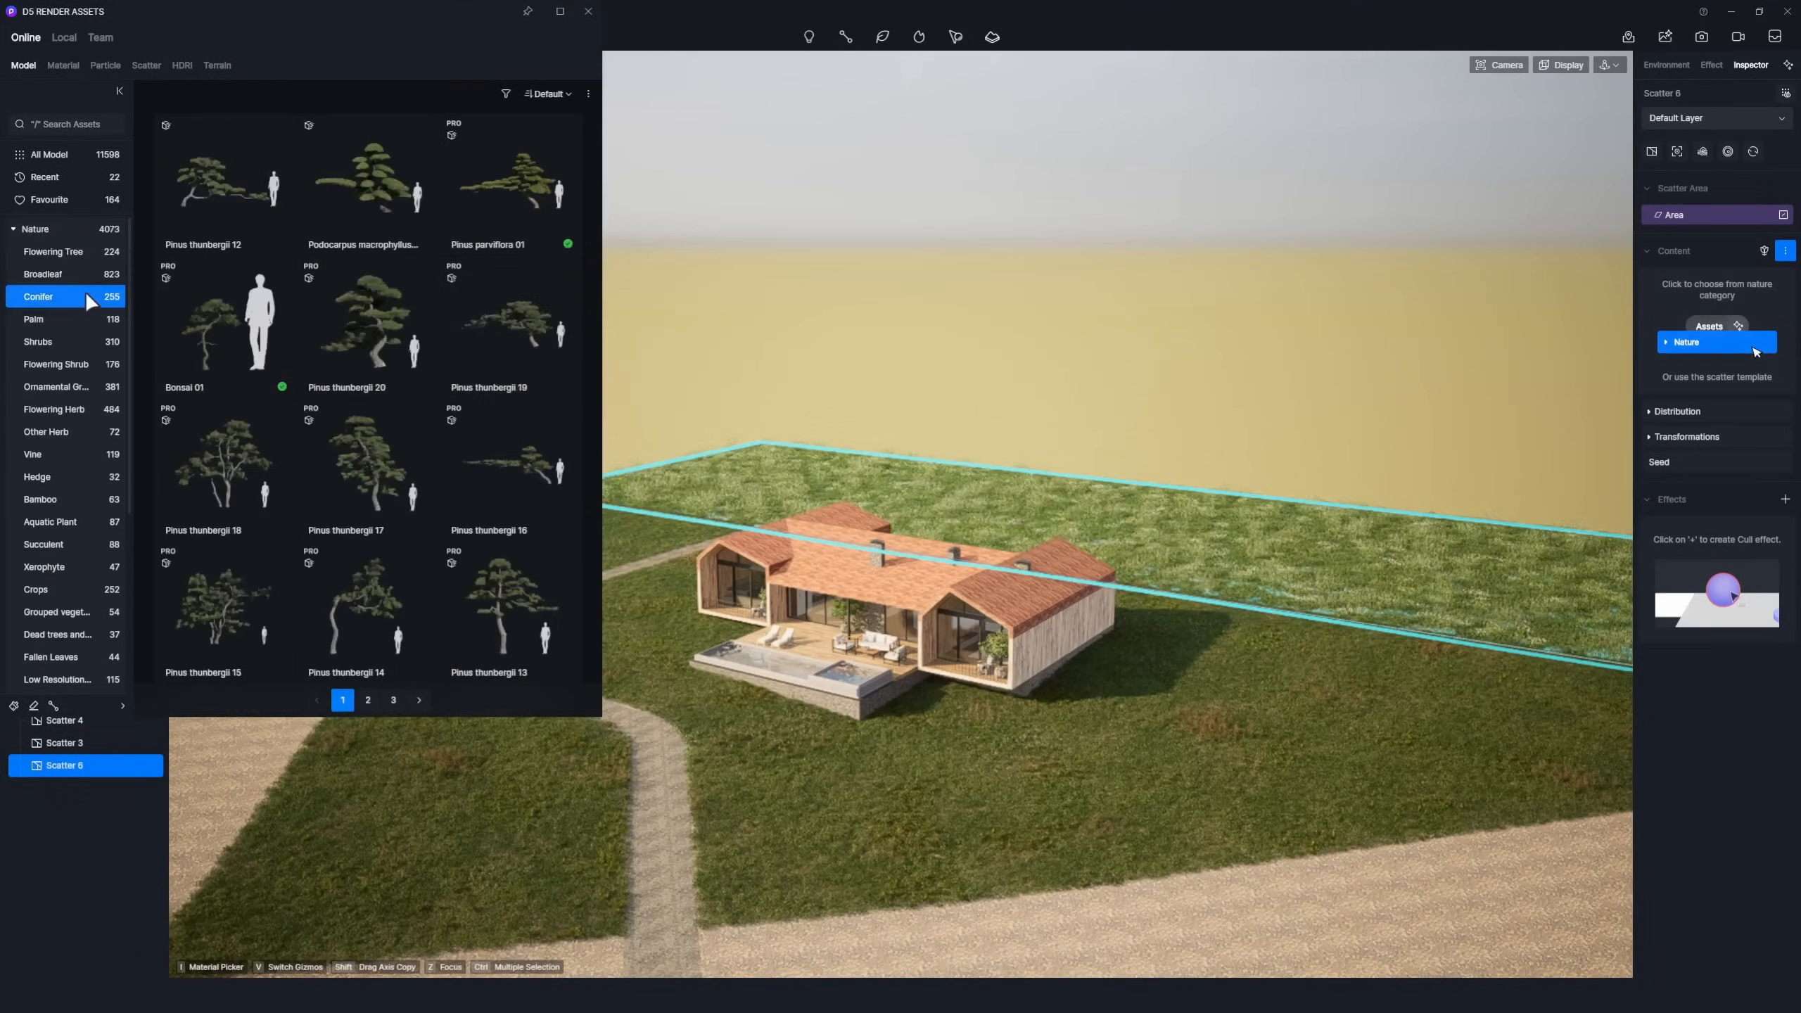
scroll(589, 429, "down", 5)
left_click(368, 700)
scroll(563, 310, "down", 5)
left_click(523, 366)
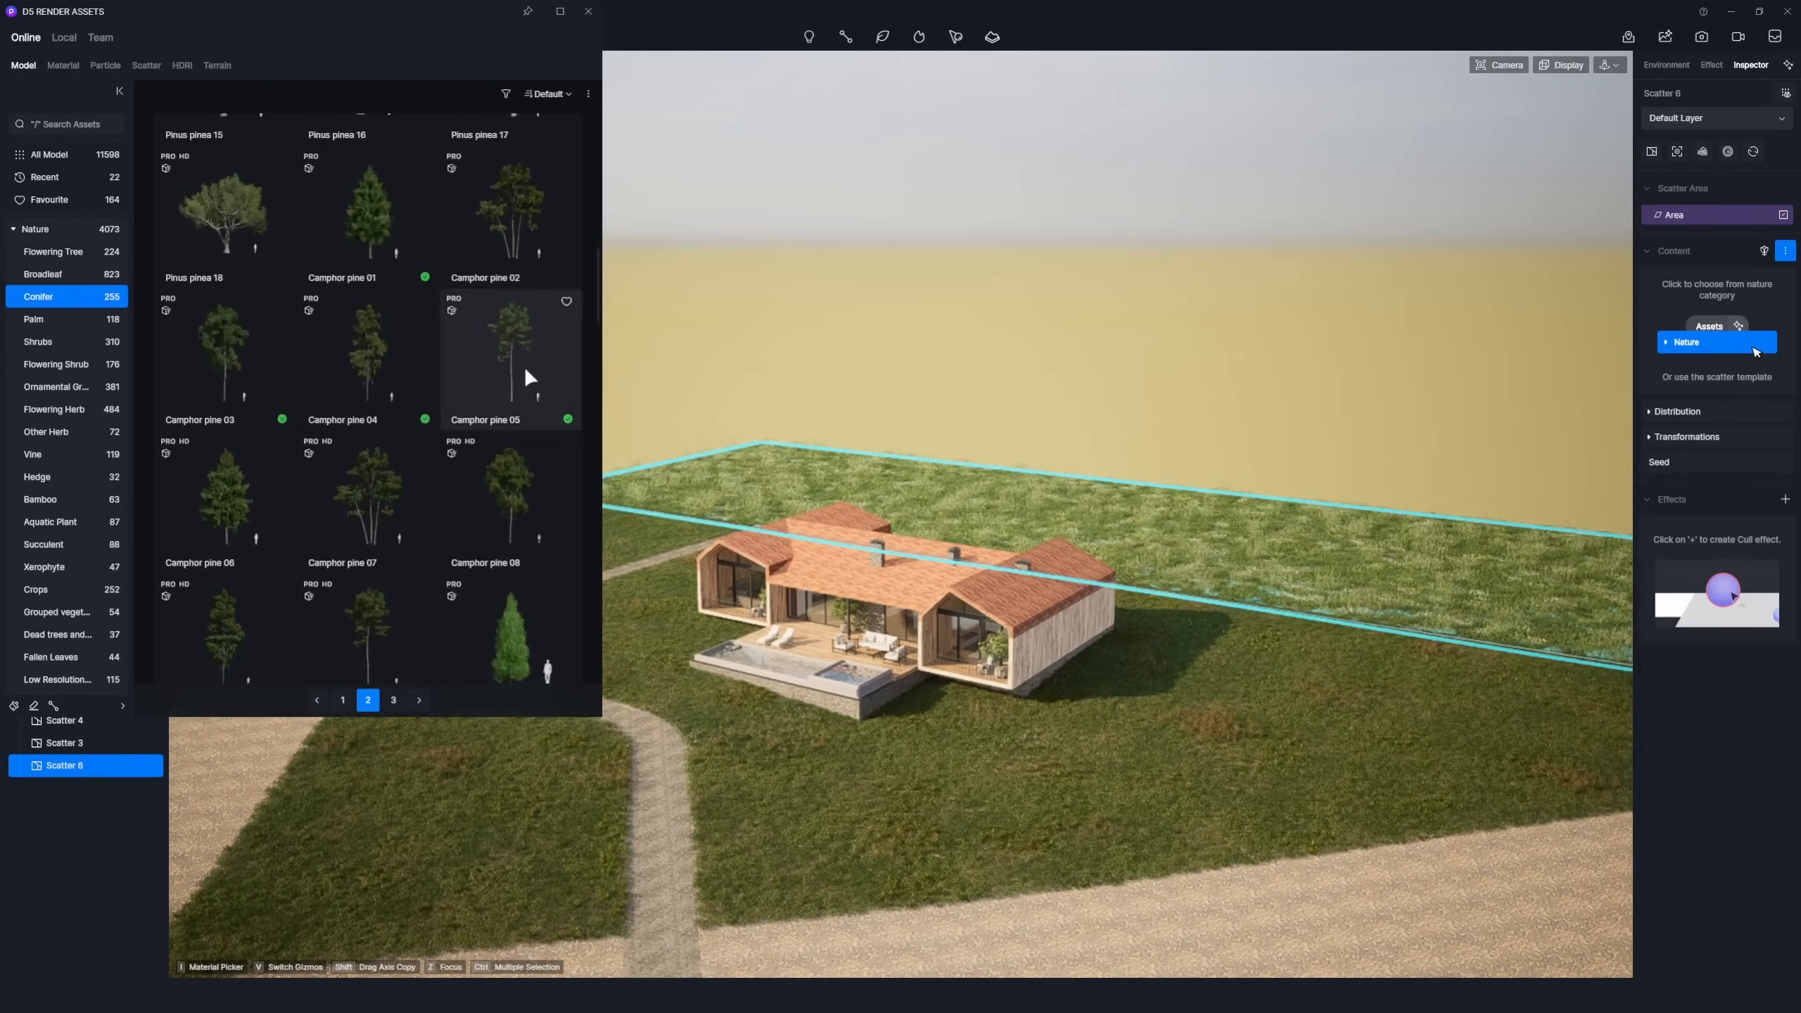
left_click(204, 387)
left_click(361, 379)
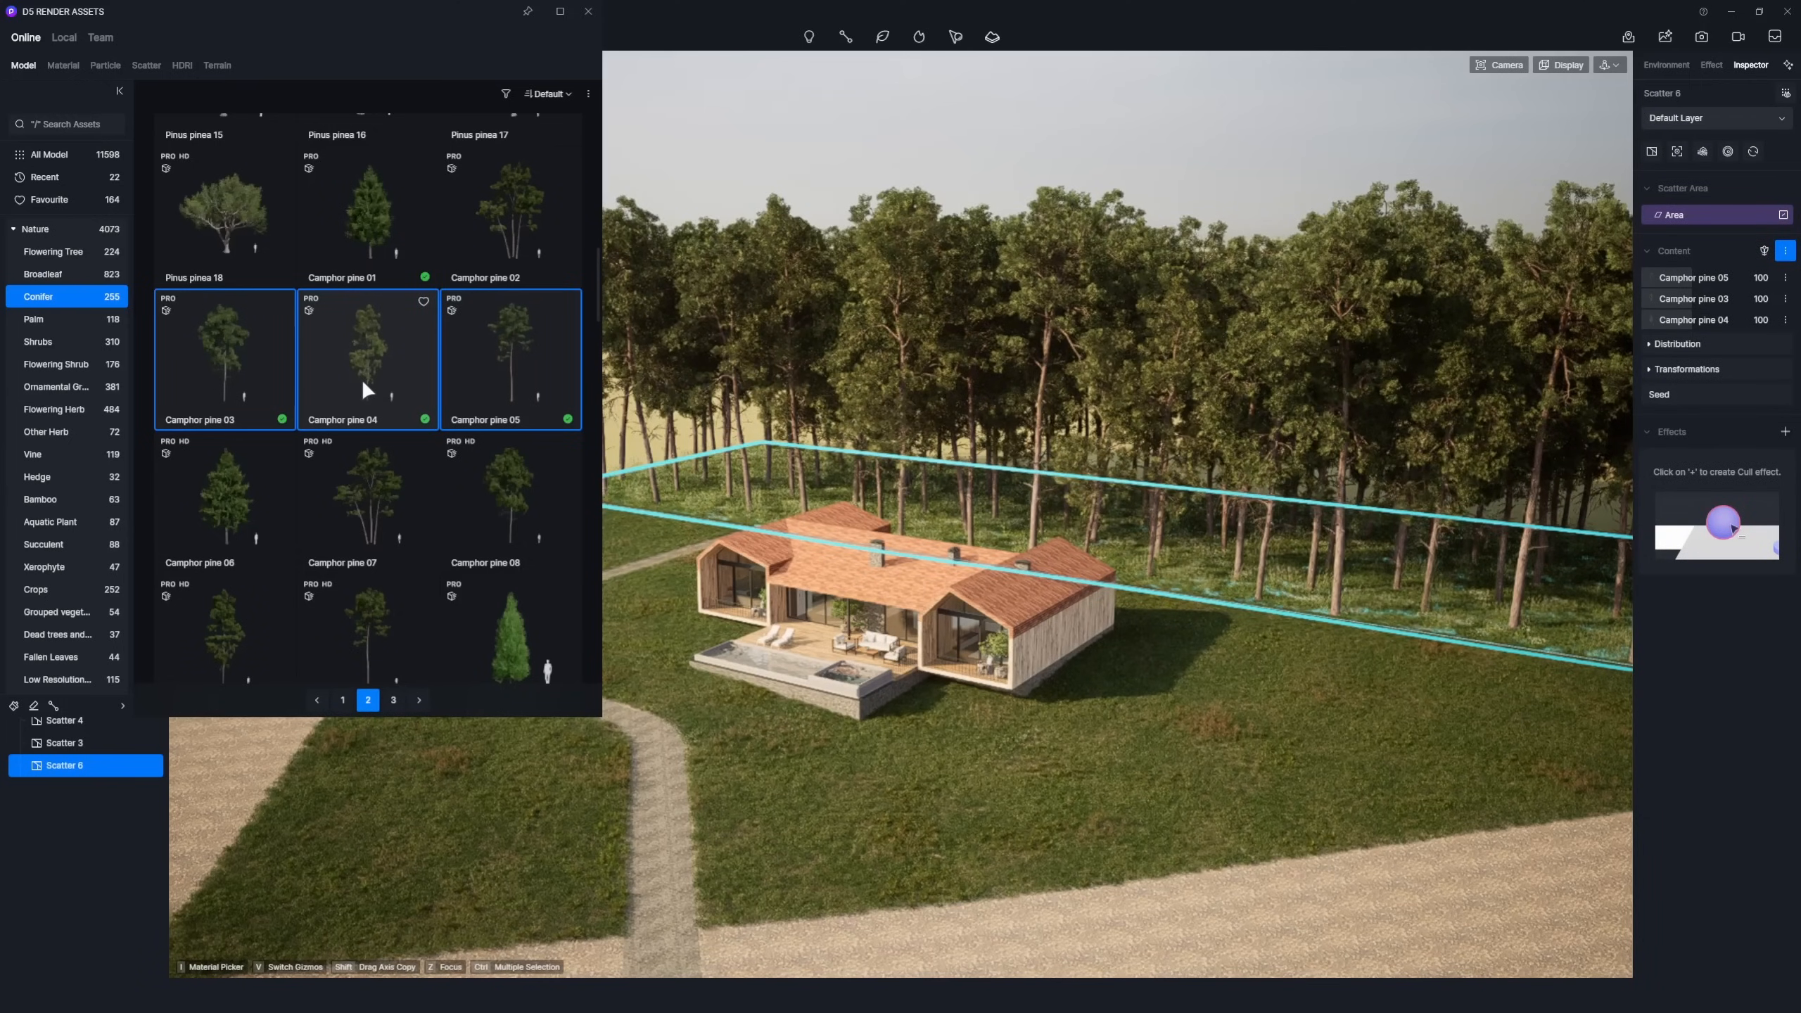
left_click(370, 240)
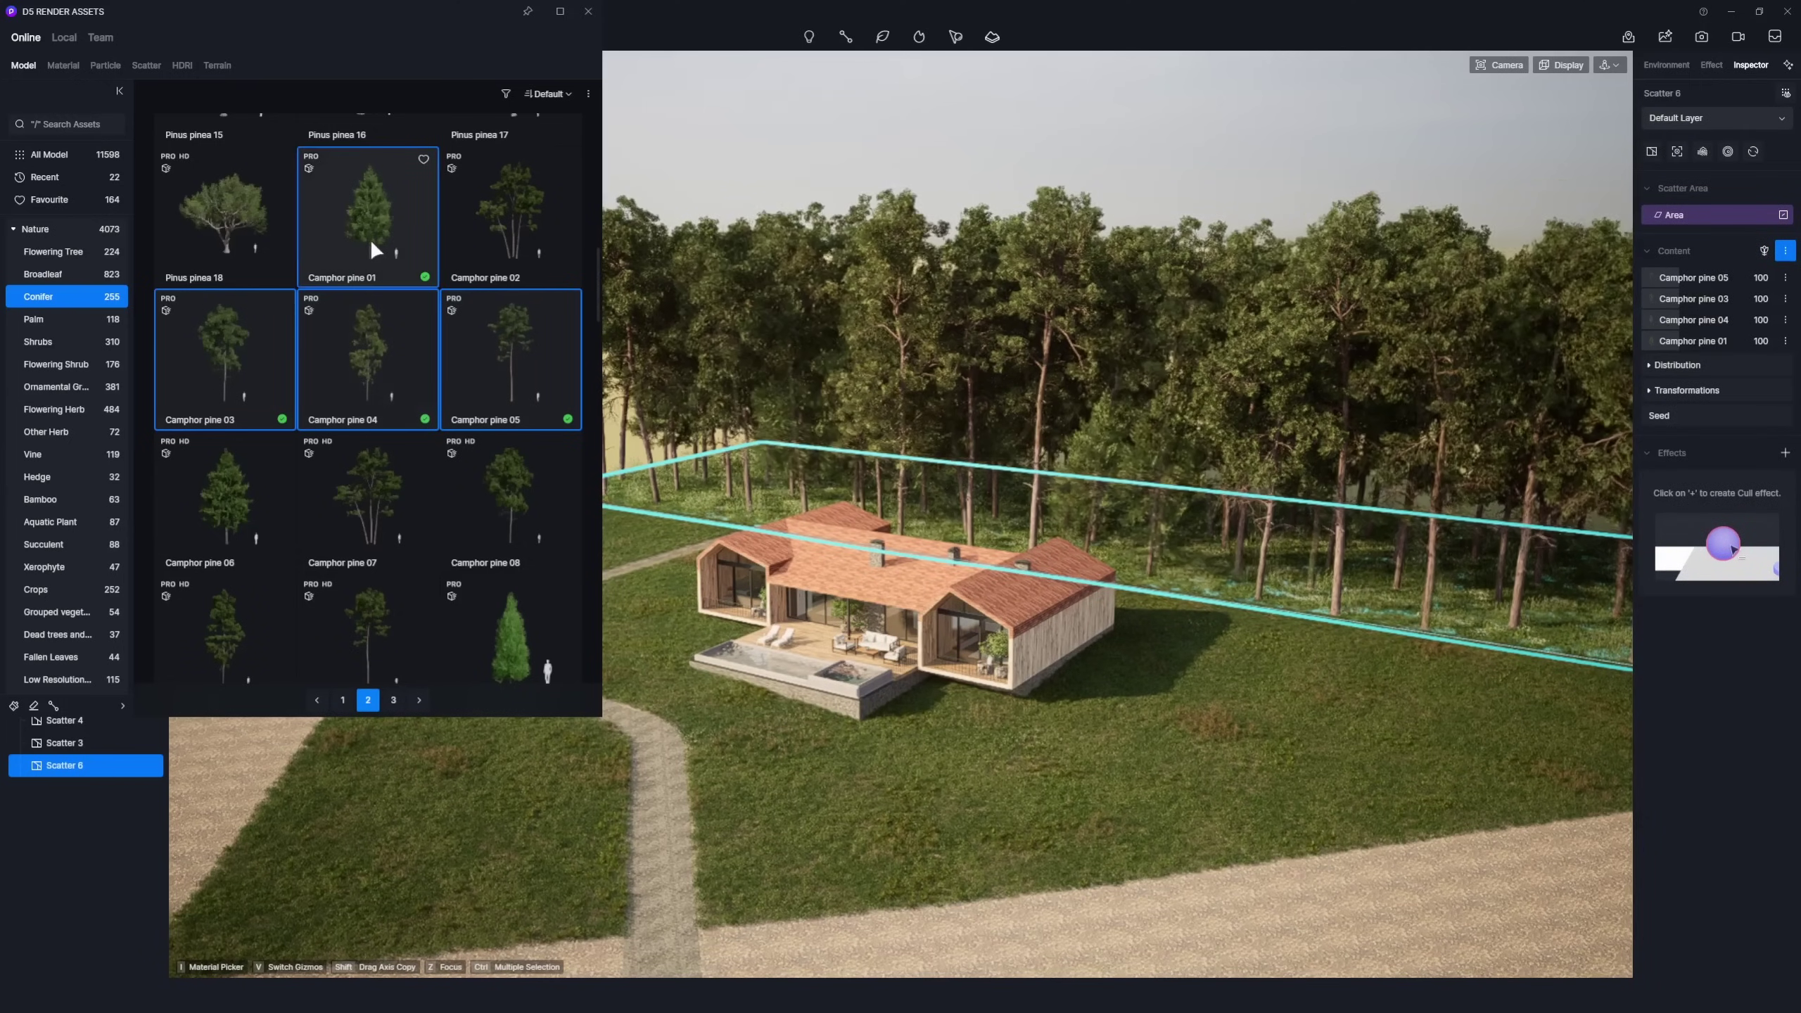
left_click(588, 12)
Raise Camphor pine 05's occurrence weight to 166 and adjust the other varieties' weights.
left_click(1688, 276)
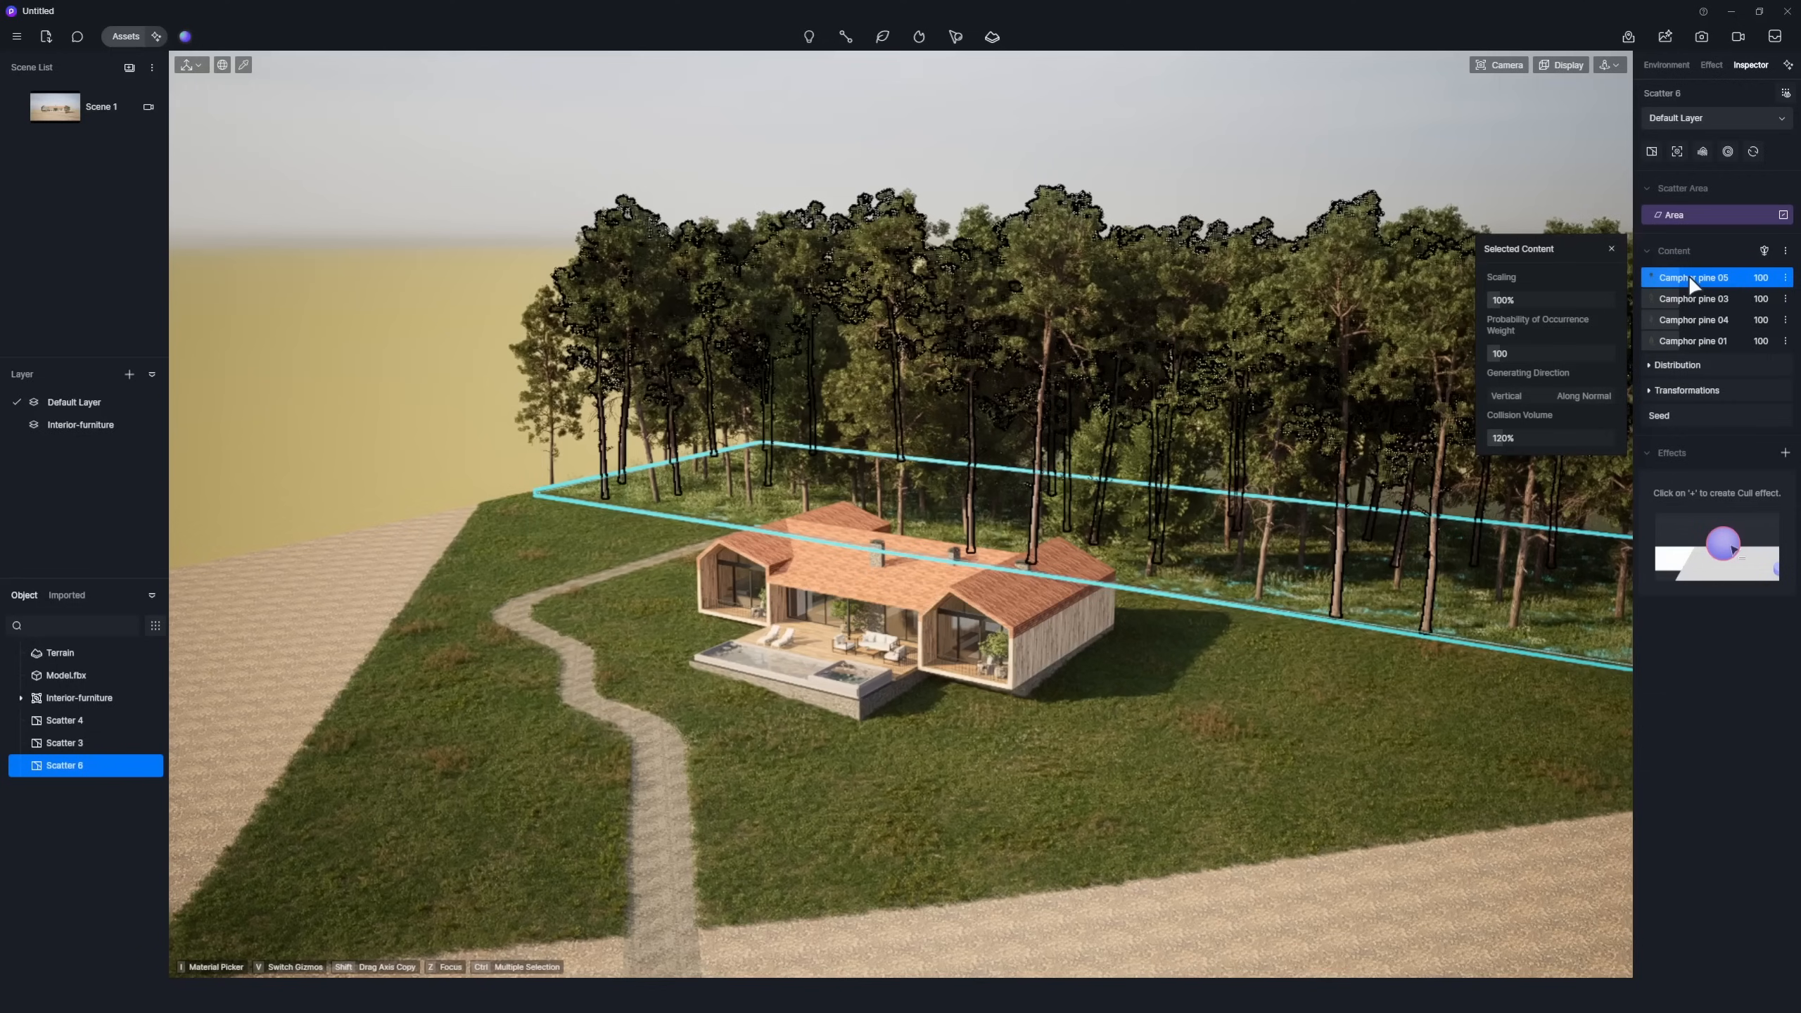
left_click_drag(1500, 353, 1506, 369)
left_click(1689, 320)
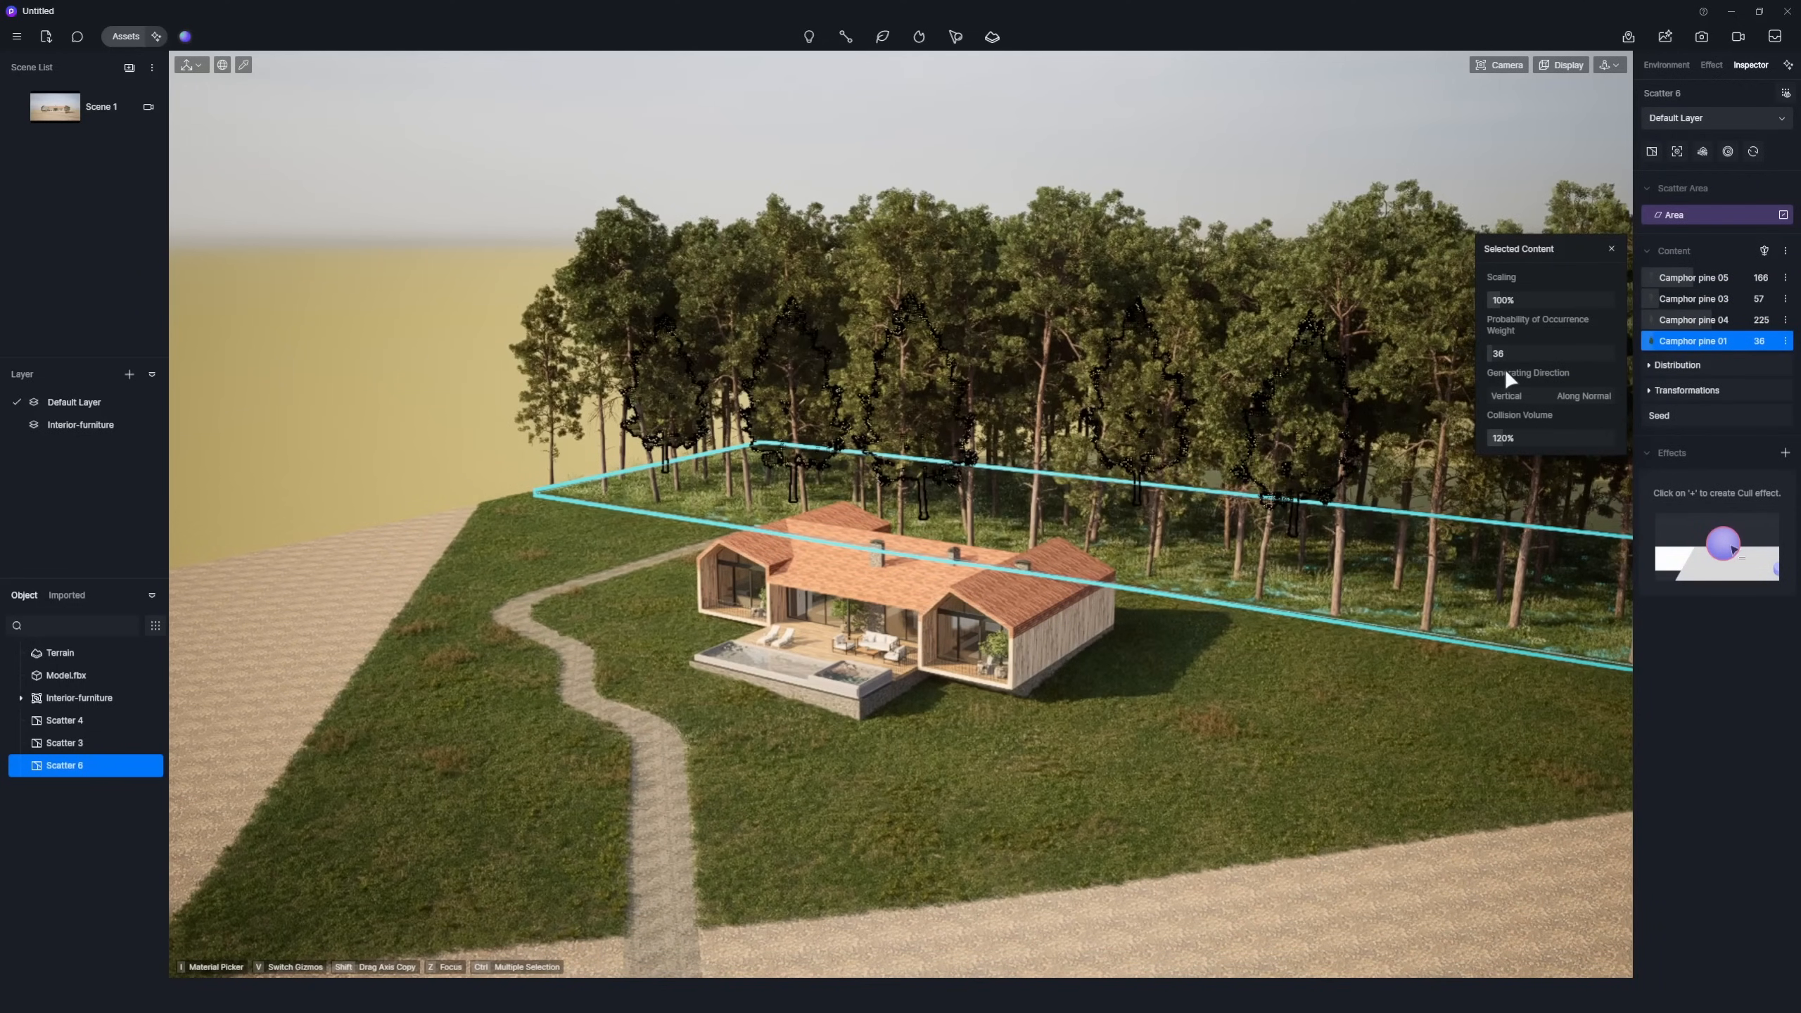
Set Cluster Noise to 25% and Blur to 35%, finish the scatter and return to Scene 1.
left_click(1675, 364)
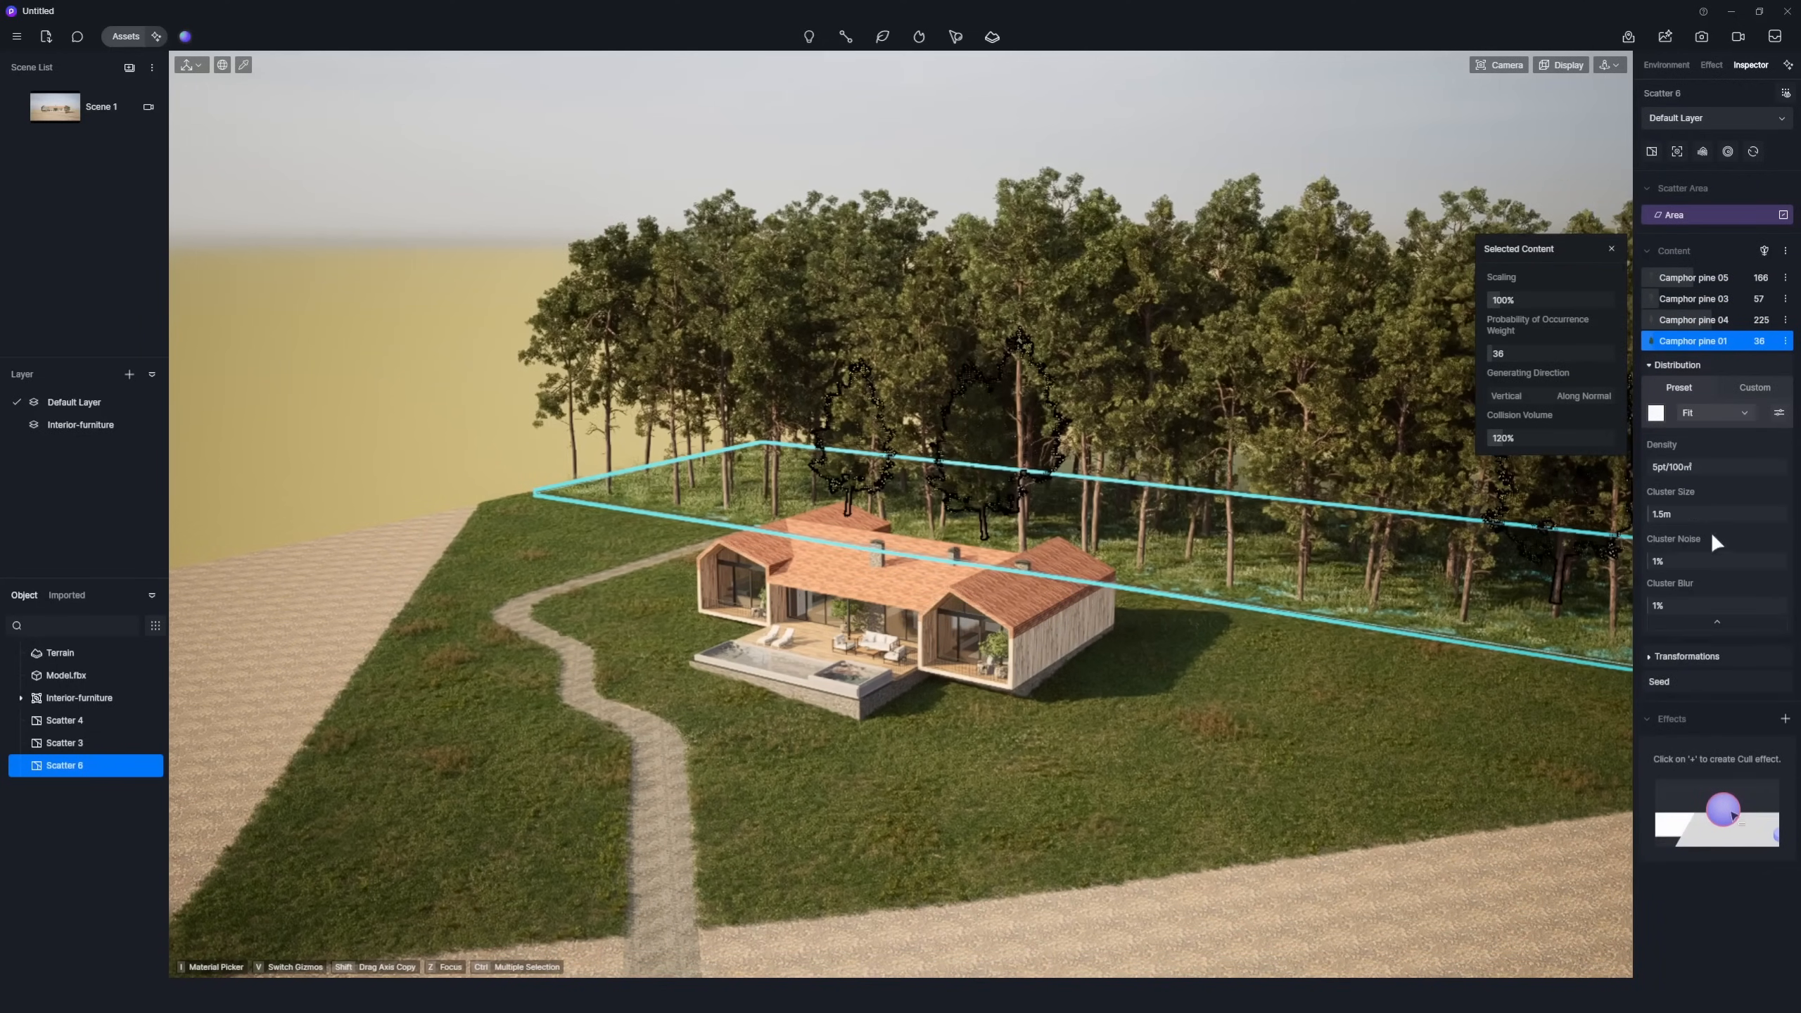
mouse_move(1658, 560)
left_mouse_down()
mouse_move(1682, 560)
mouse_move(1695, 605)
left_mouse_up()
left_click(1612, 248)
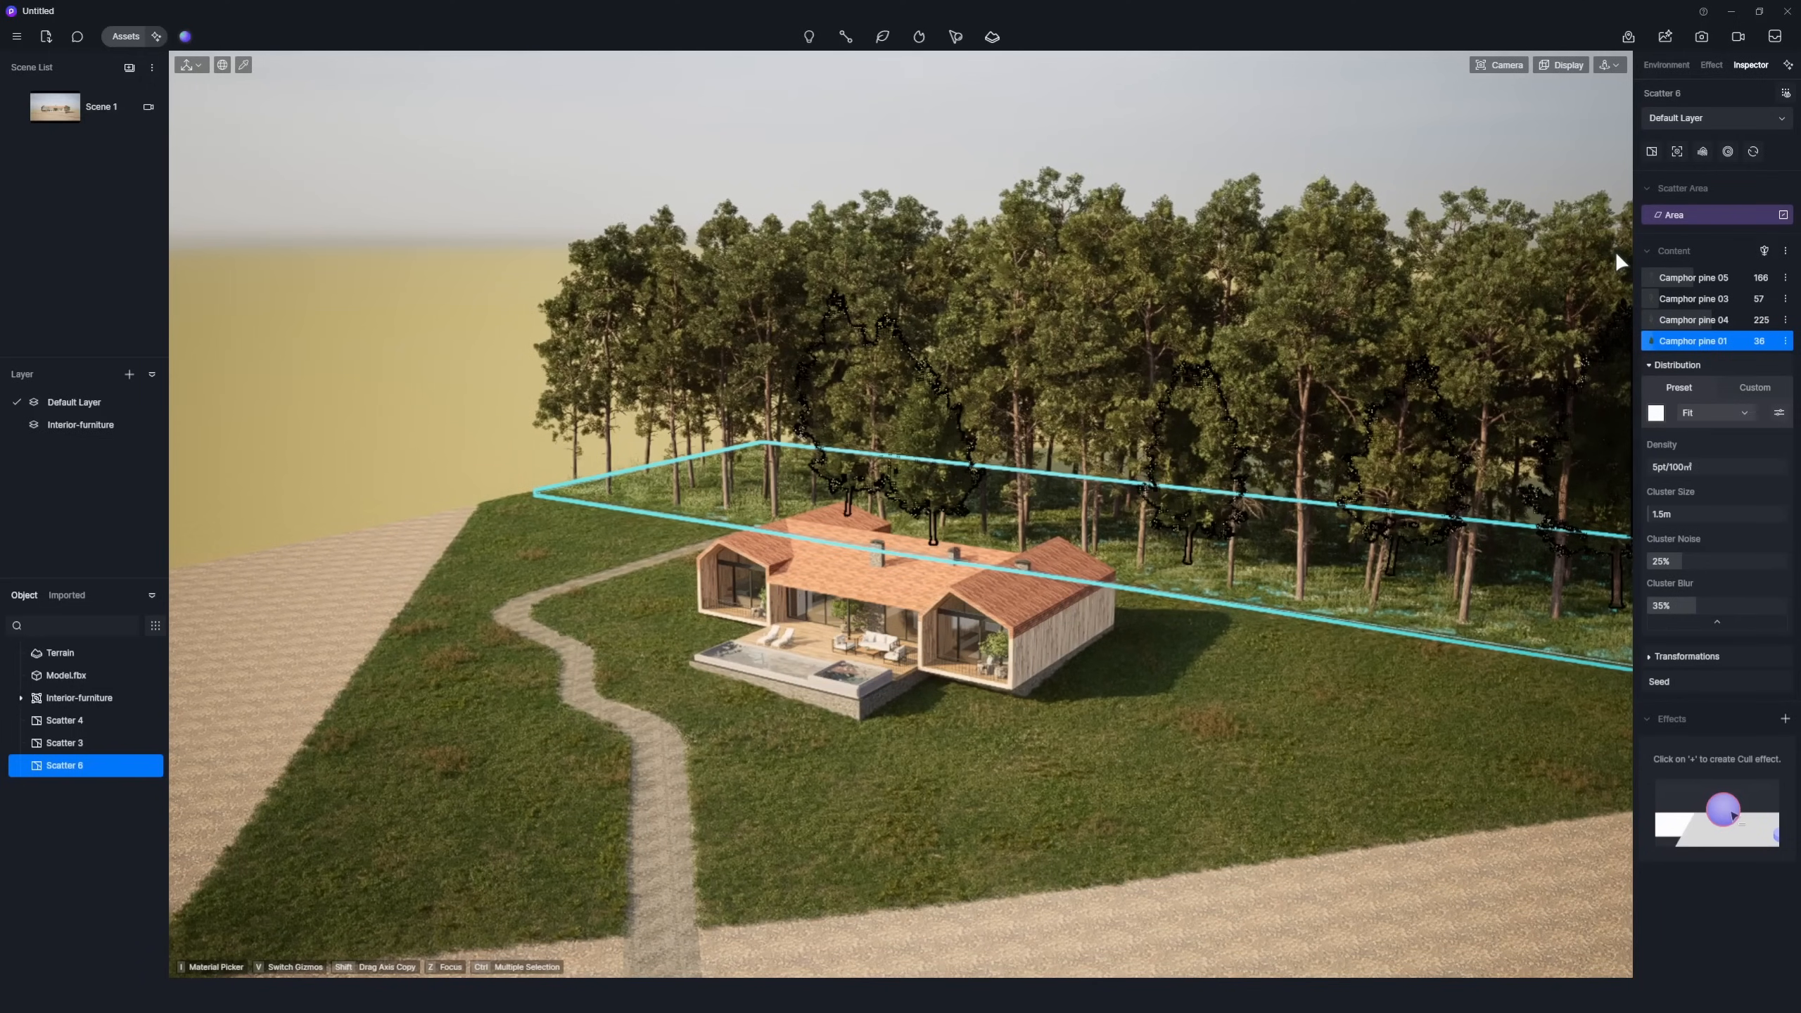
left_click(1616, 250)
left_click(73, 105)
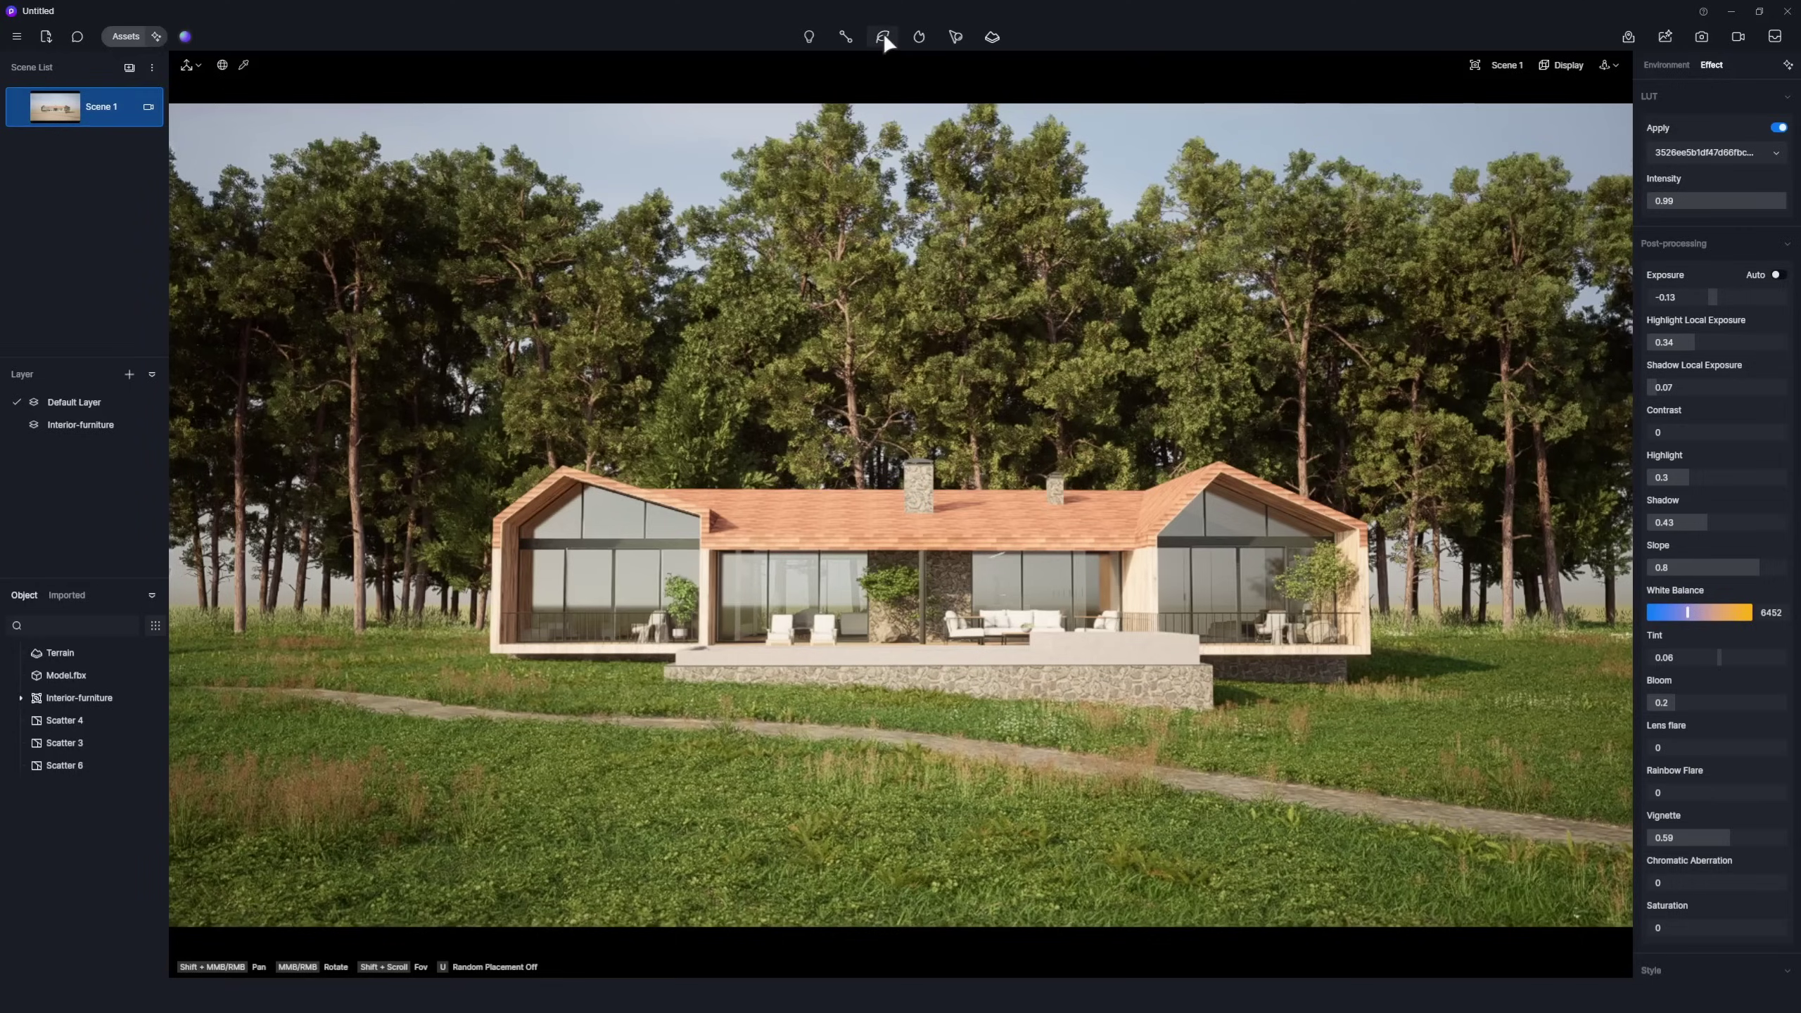
Draw a Brush Path of conifers along the lawn's back edge to generate the first tree row.
left_click(884, 33)
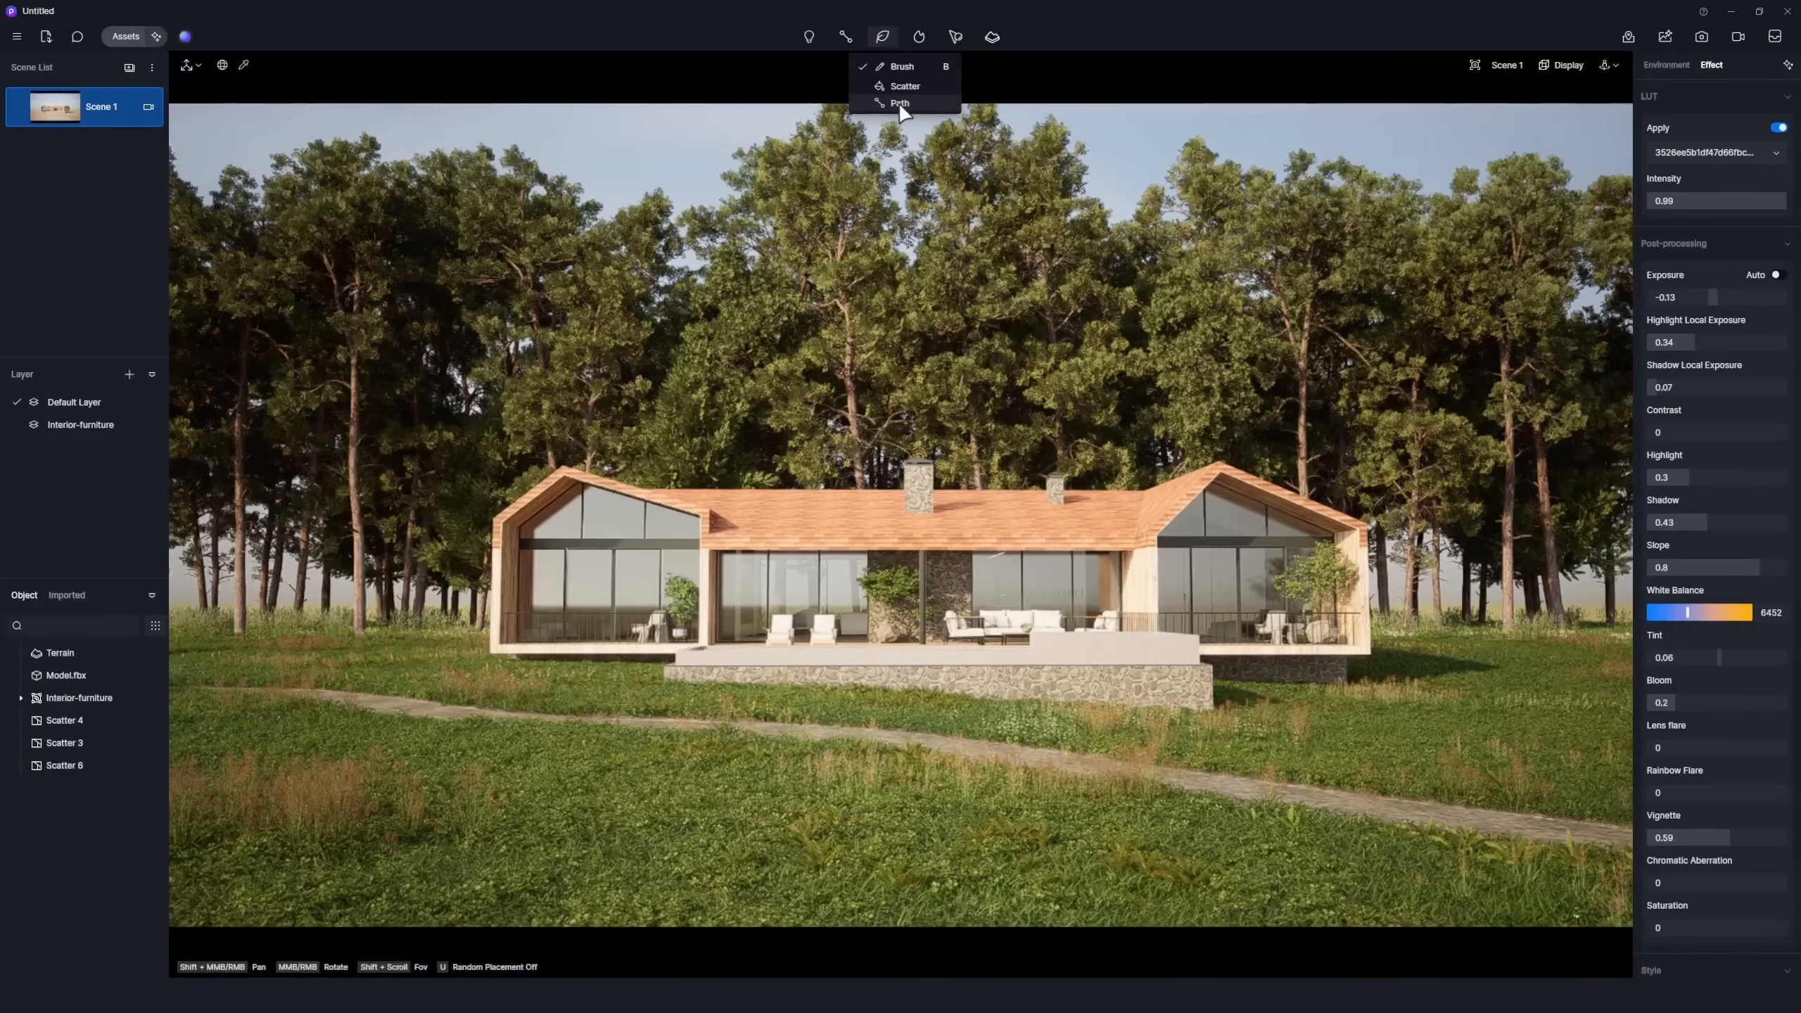
left_click(899, 102)
scroll(595, 186, "down", 5)
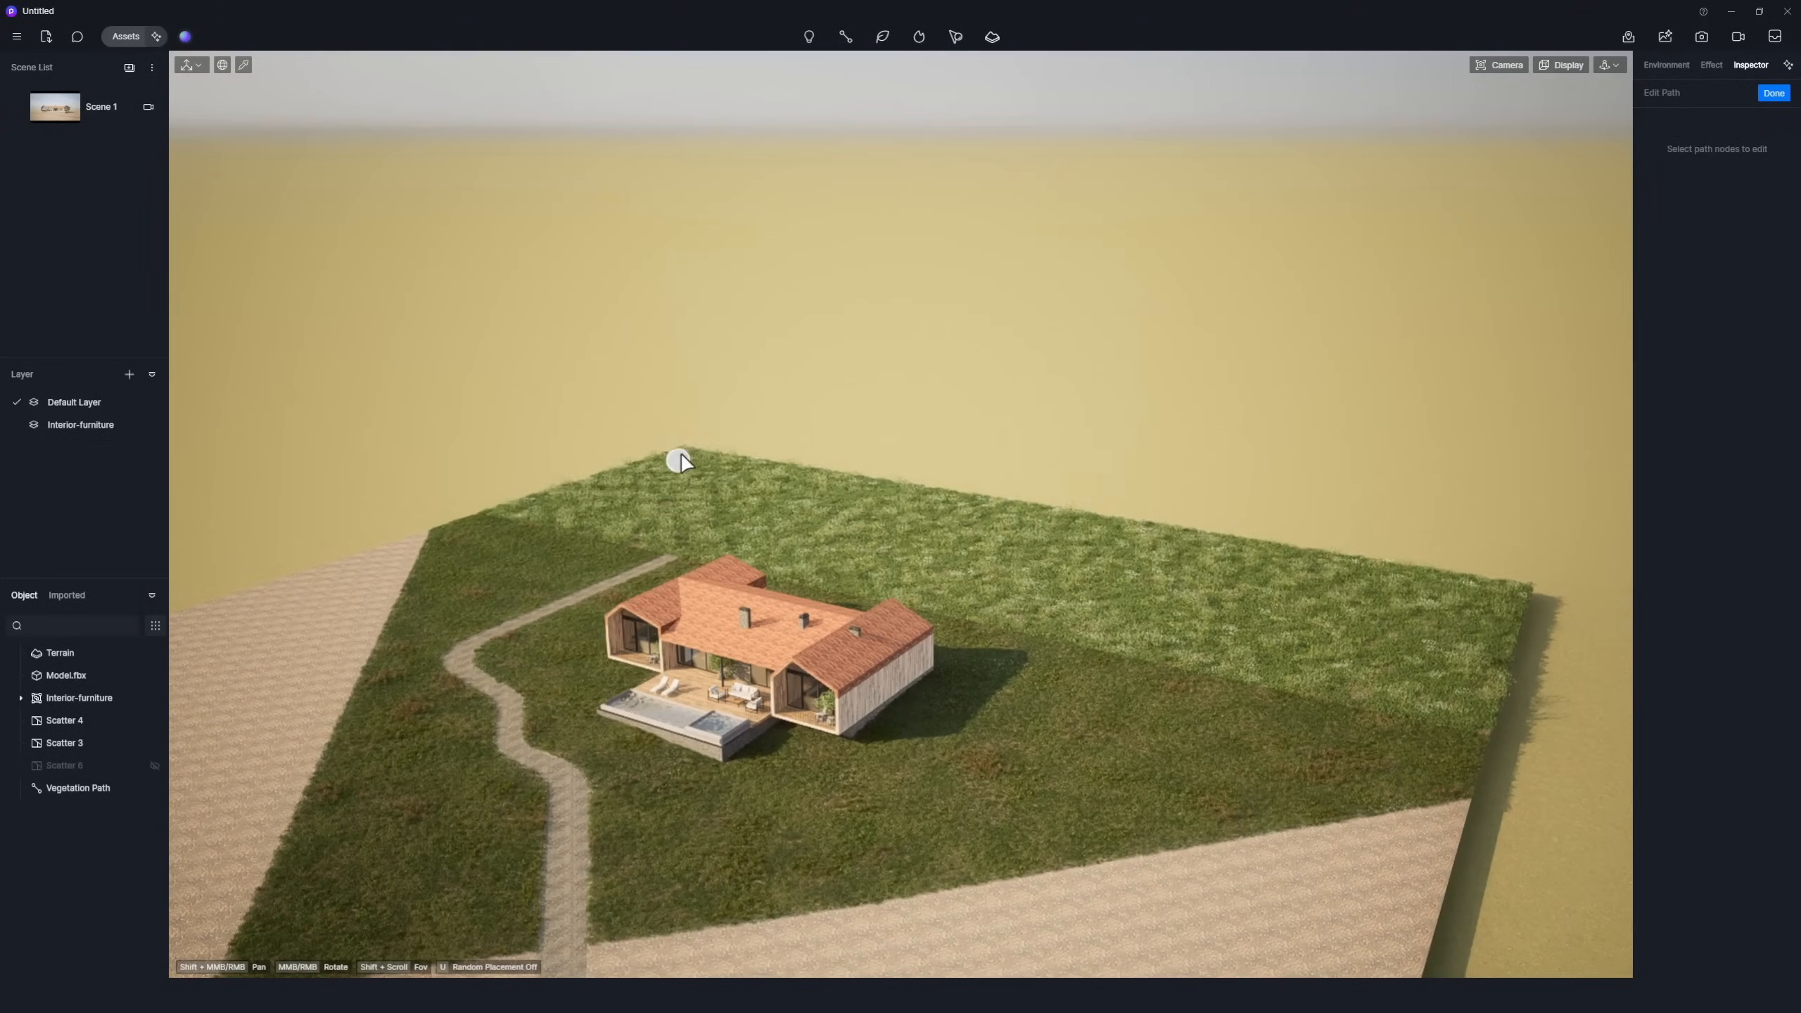
left_click(1319, 576)
left_click(1773, 92)
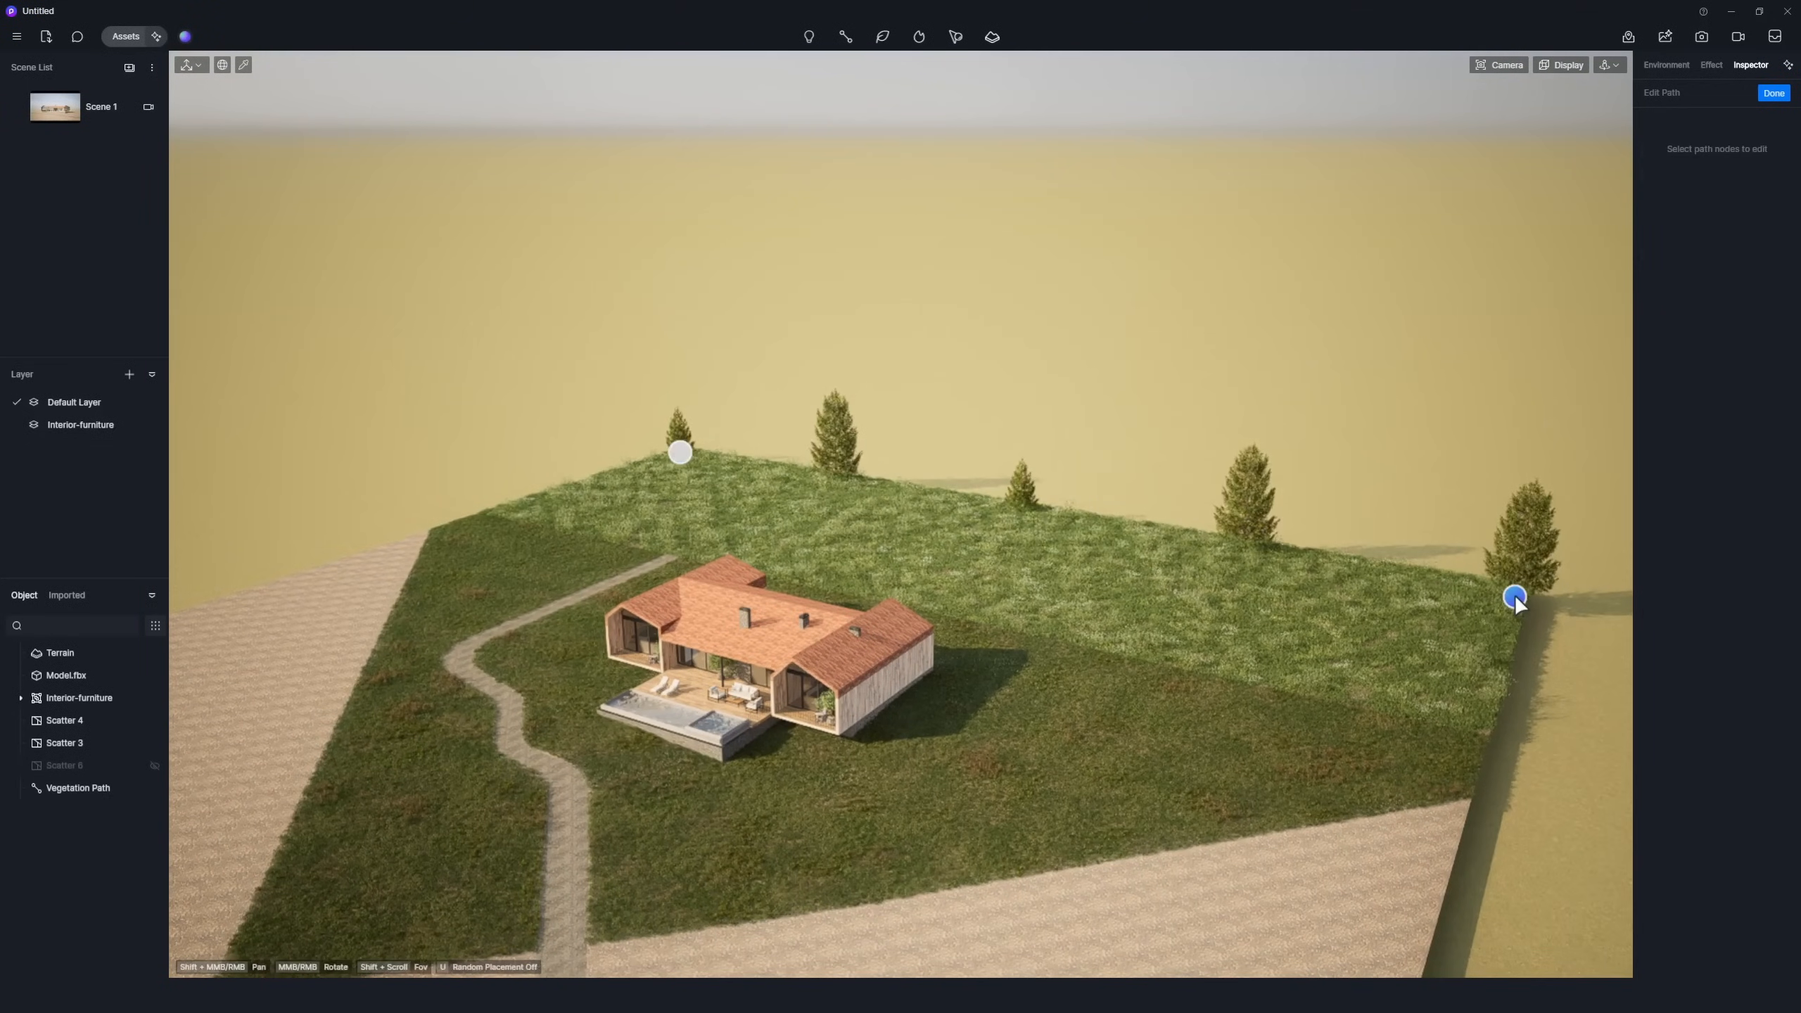
Set the row to 150 trees with random direction, varied spacing and random size.
left_click_drag(1661, 703, 1703, 704)
left_click_drag(1660, 749, 1718, 749)
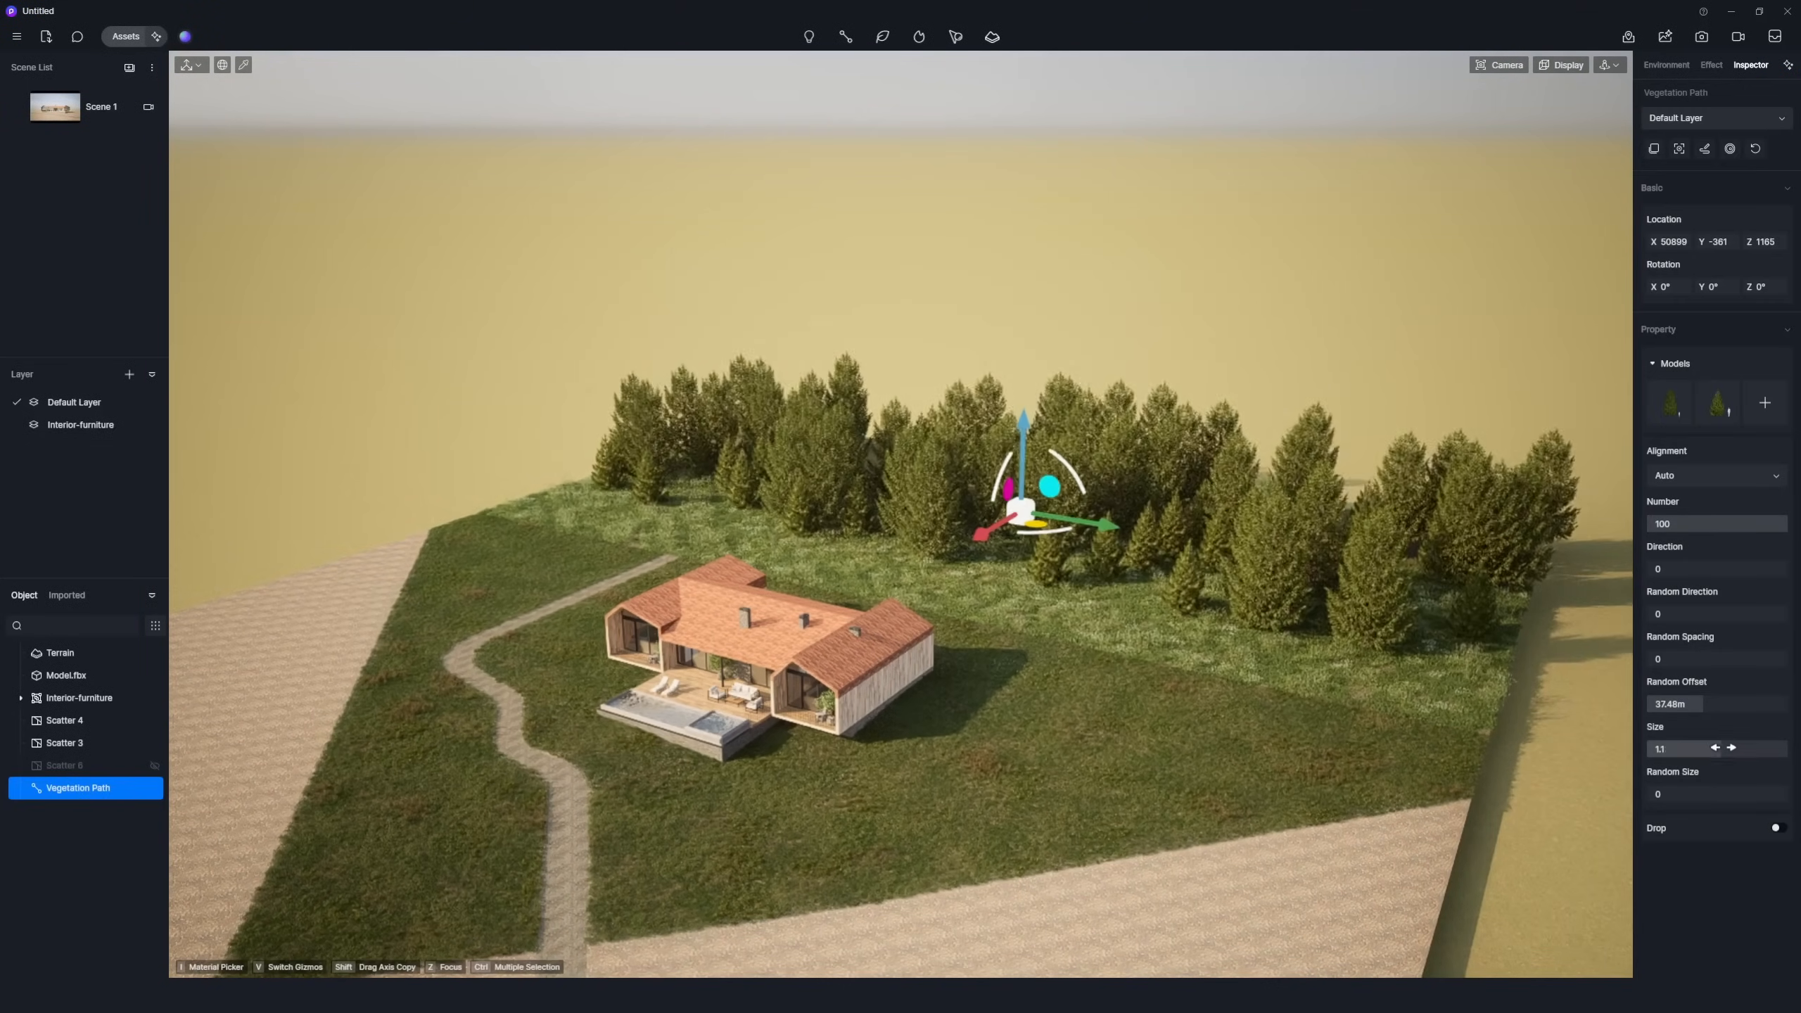
left_click_drag(1688, 524, 1719, 537)
mouse_move(1675, 613)
left_mouse_down()
mouse_move(1742, 632)
mouse_move(1730, 659)
left_mouse_up()
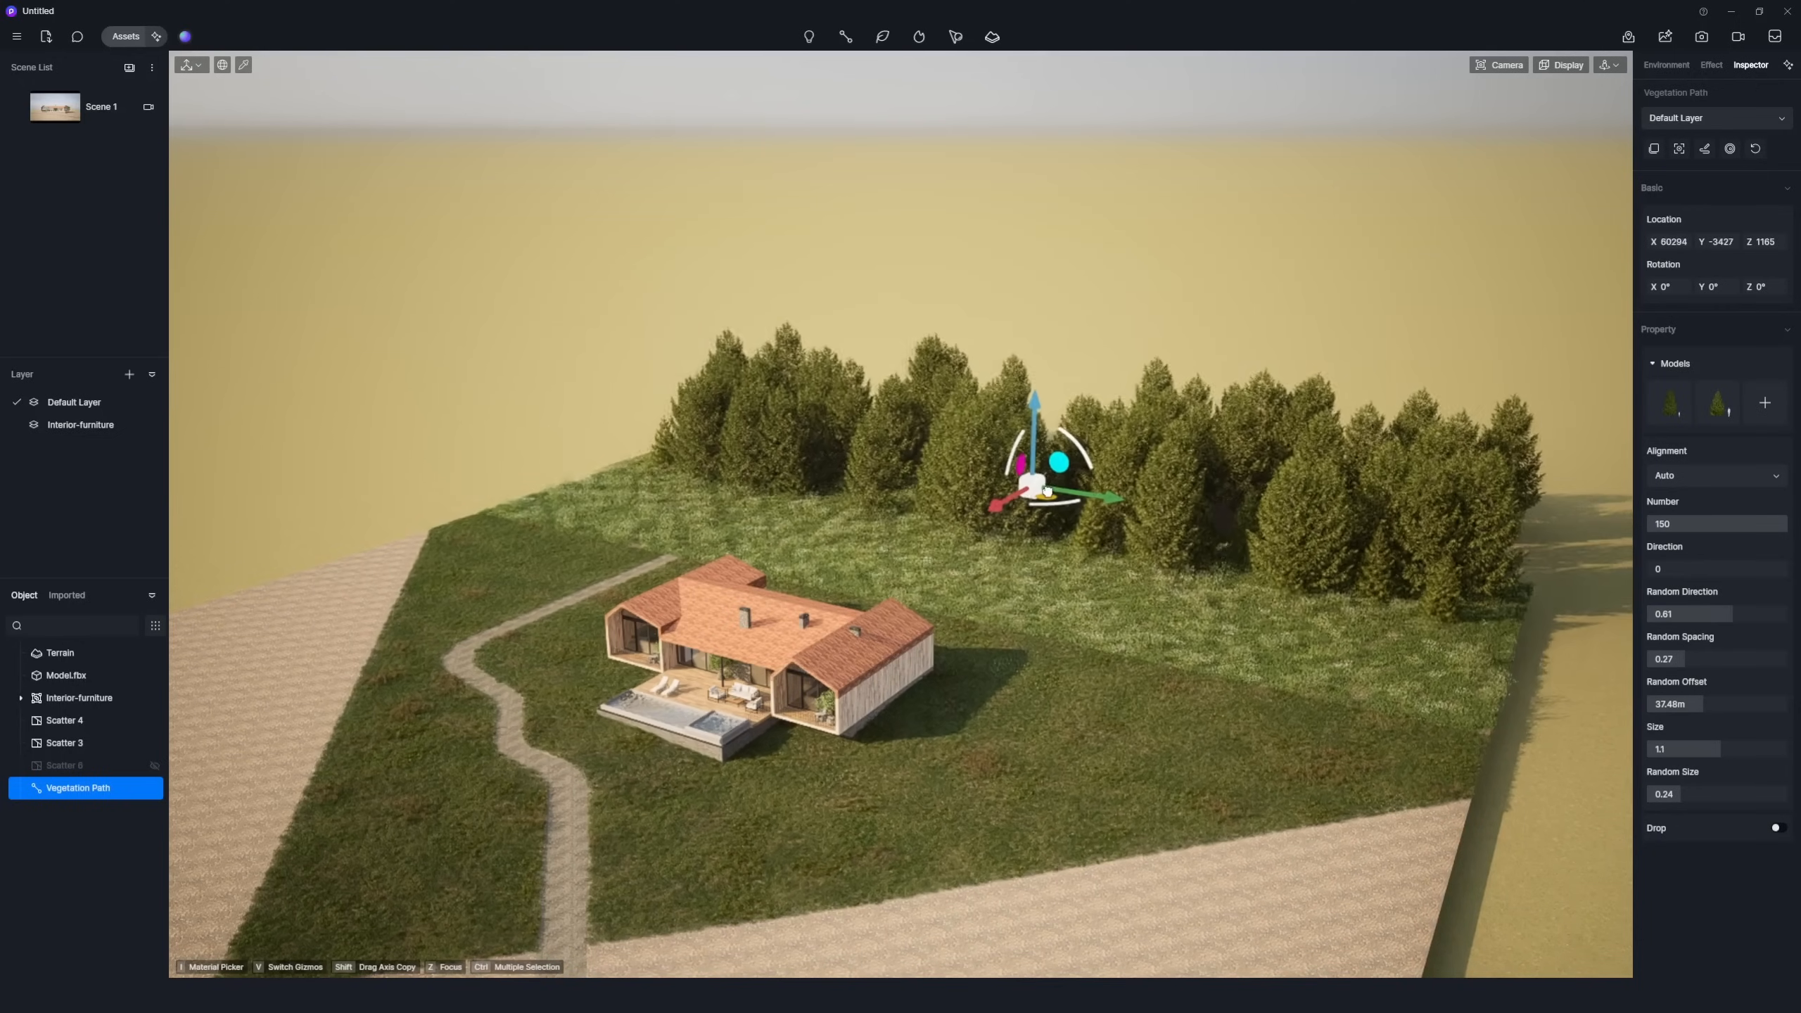
left_click(1024, 521)
Draw a second path row of smaller conifers with varied size and spacing across the lawn.
left_click(882, 36)
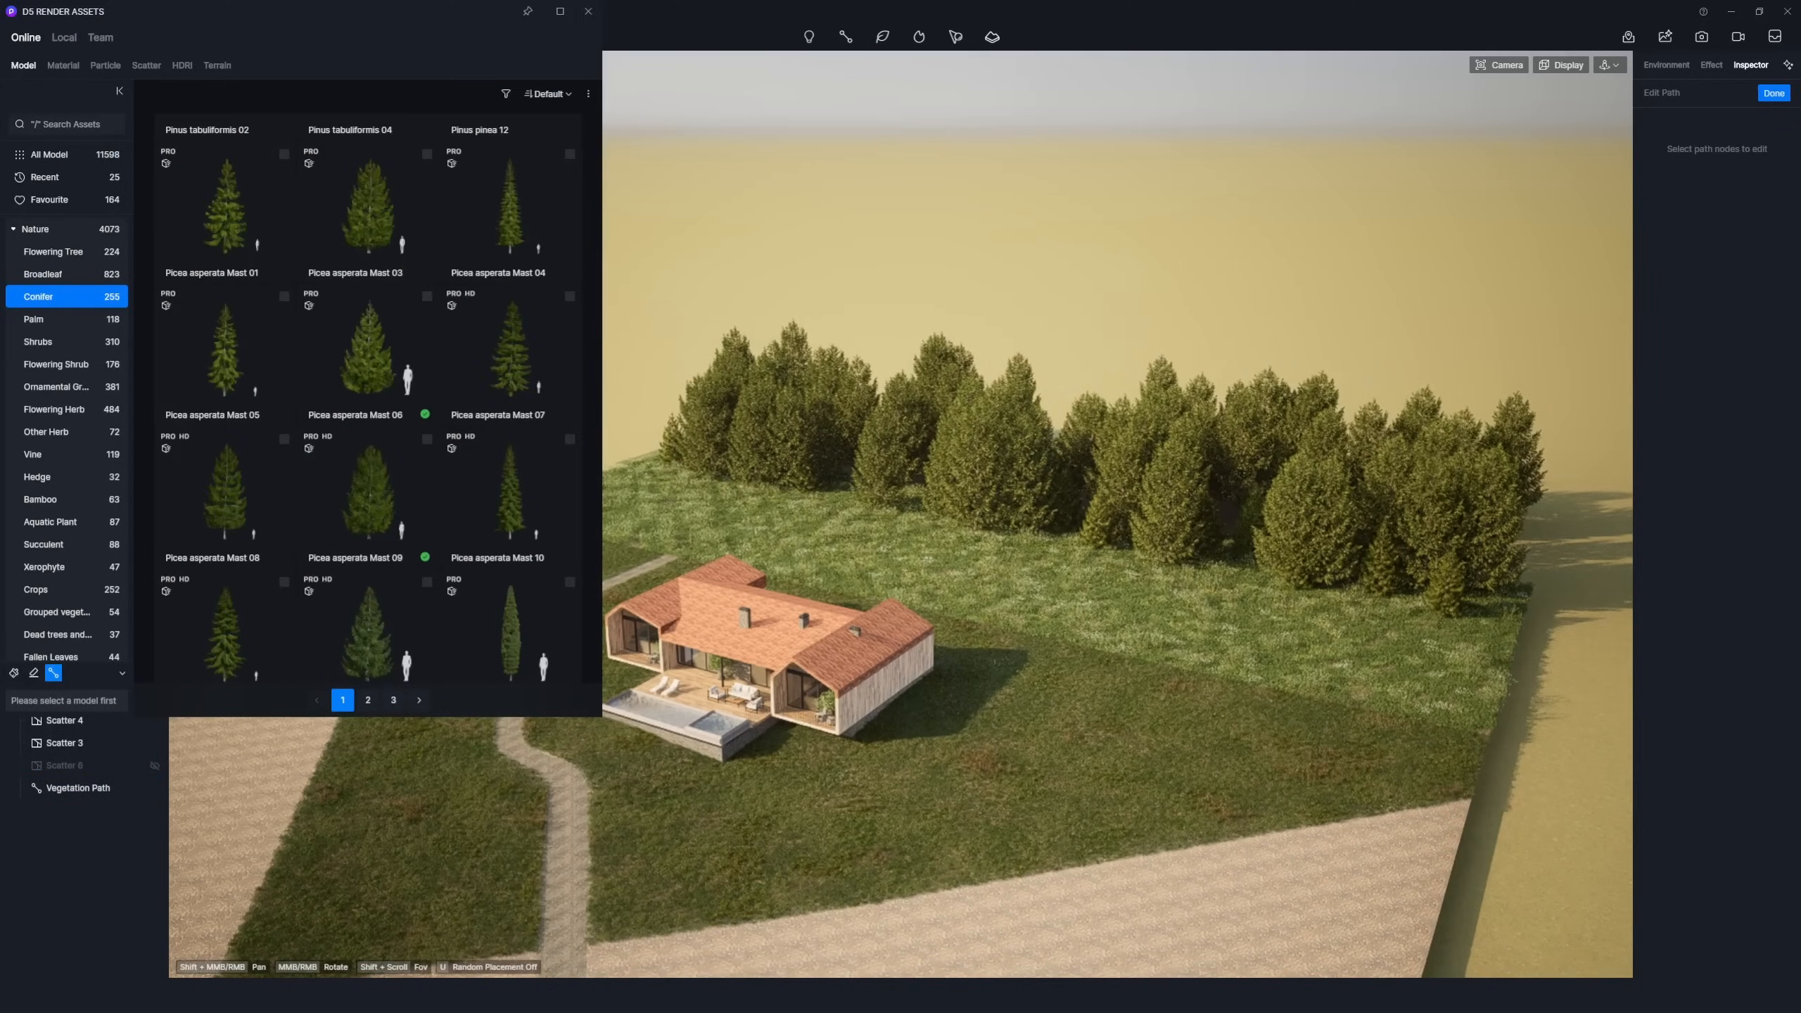
left_click(522, 502)
left_click(1773, 93)
mouse_move(1661, 749)
left_mouse_down()
mouse_move(1702, 754)
mouse_move(1675, 749)
mouse_move(1696, 795)
left_mouse_up()
left_click_drag(1661, 659, 1700, 676)
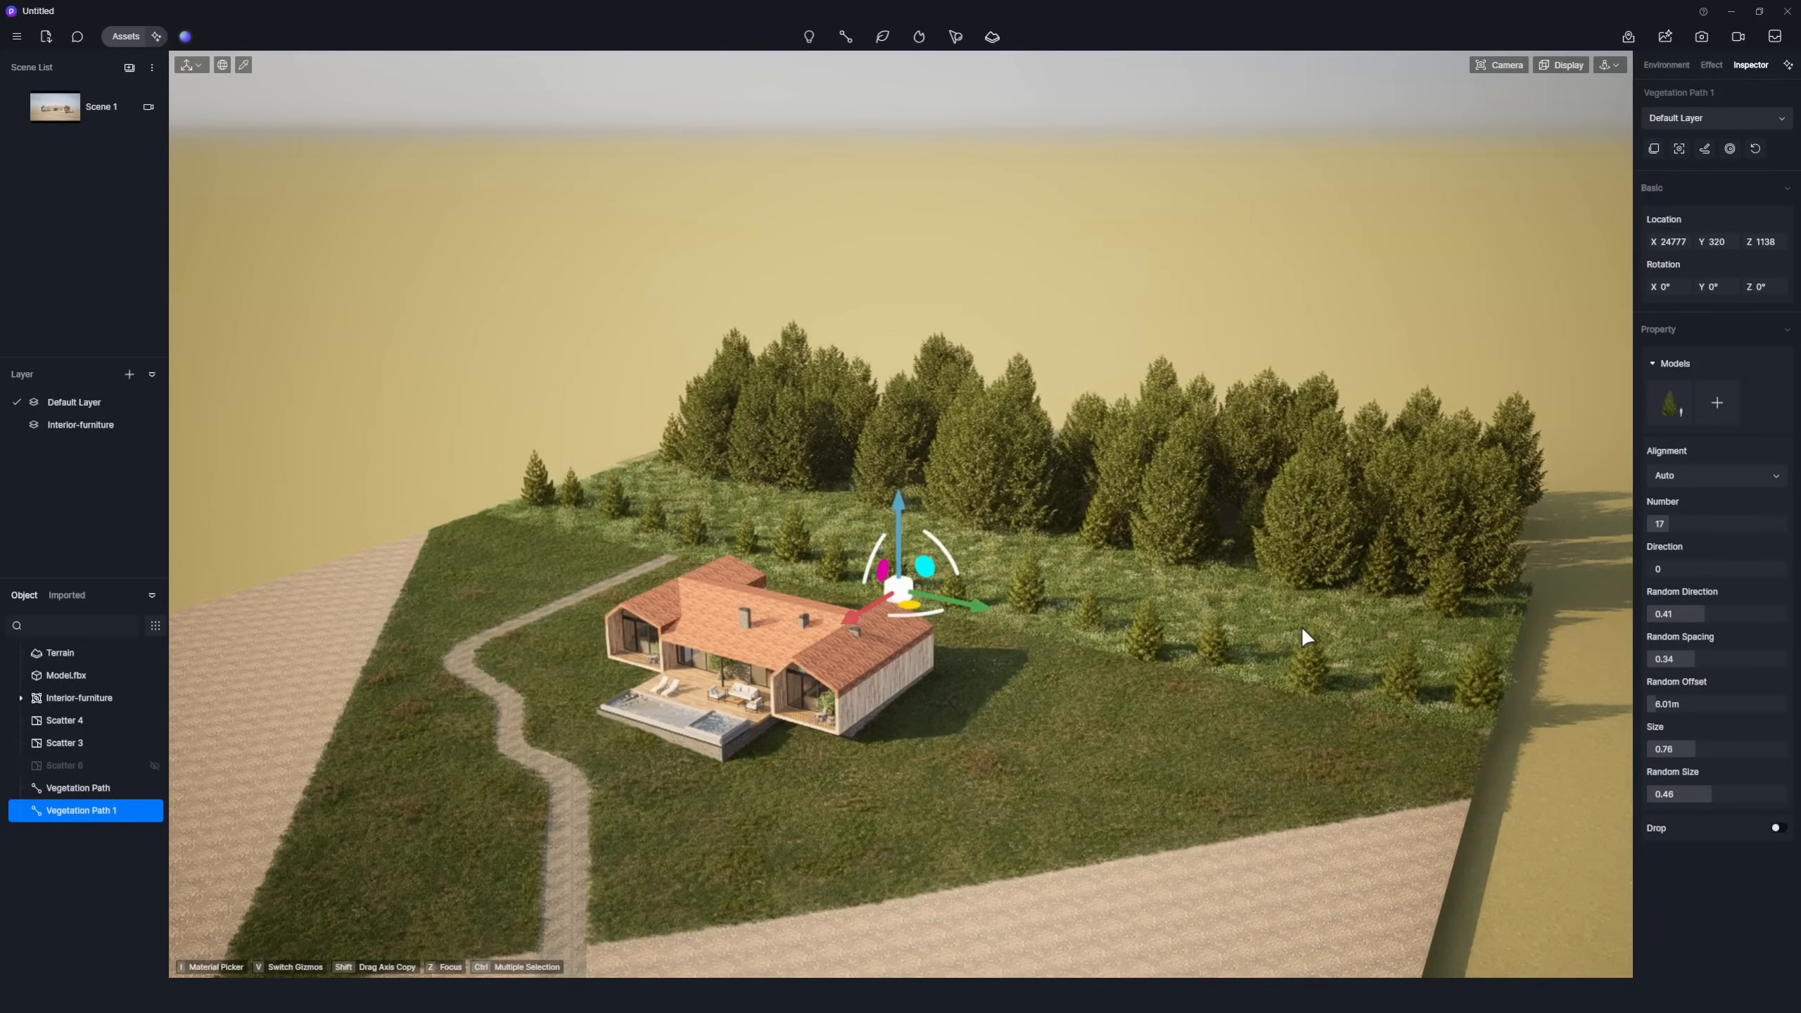
left_click(1302, 637)
Unhide the Scatter 6 forest and return to the Scene 1 camera.
left_click(155, 765)
left_click(73, 106)
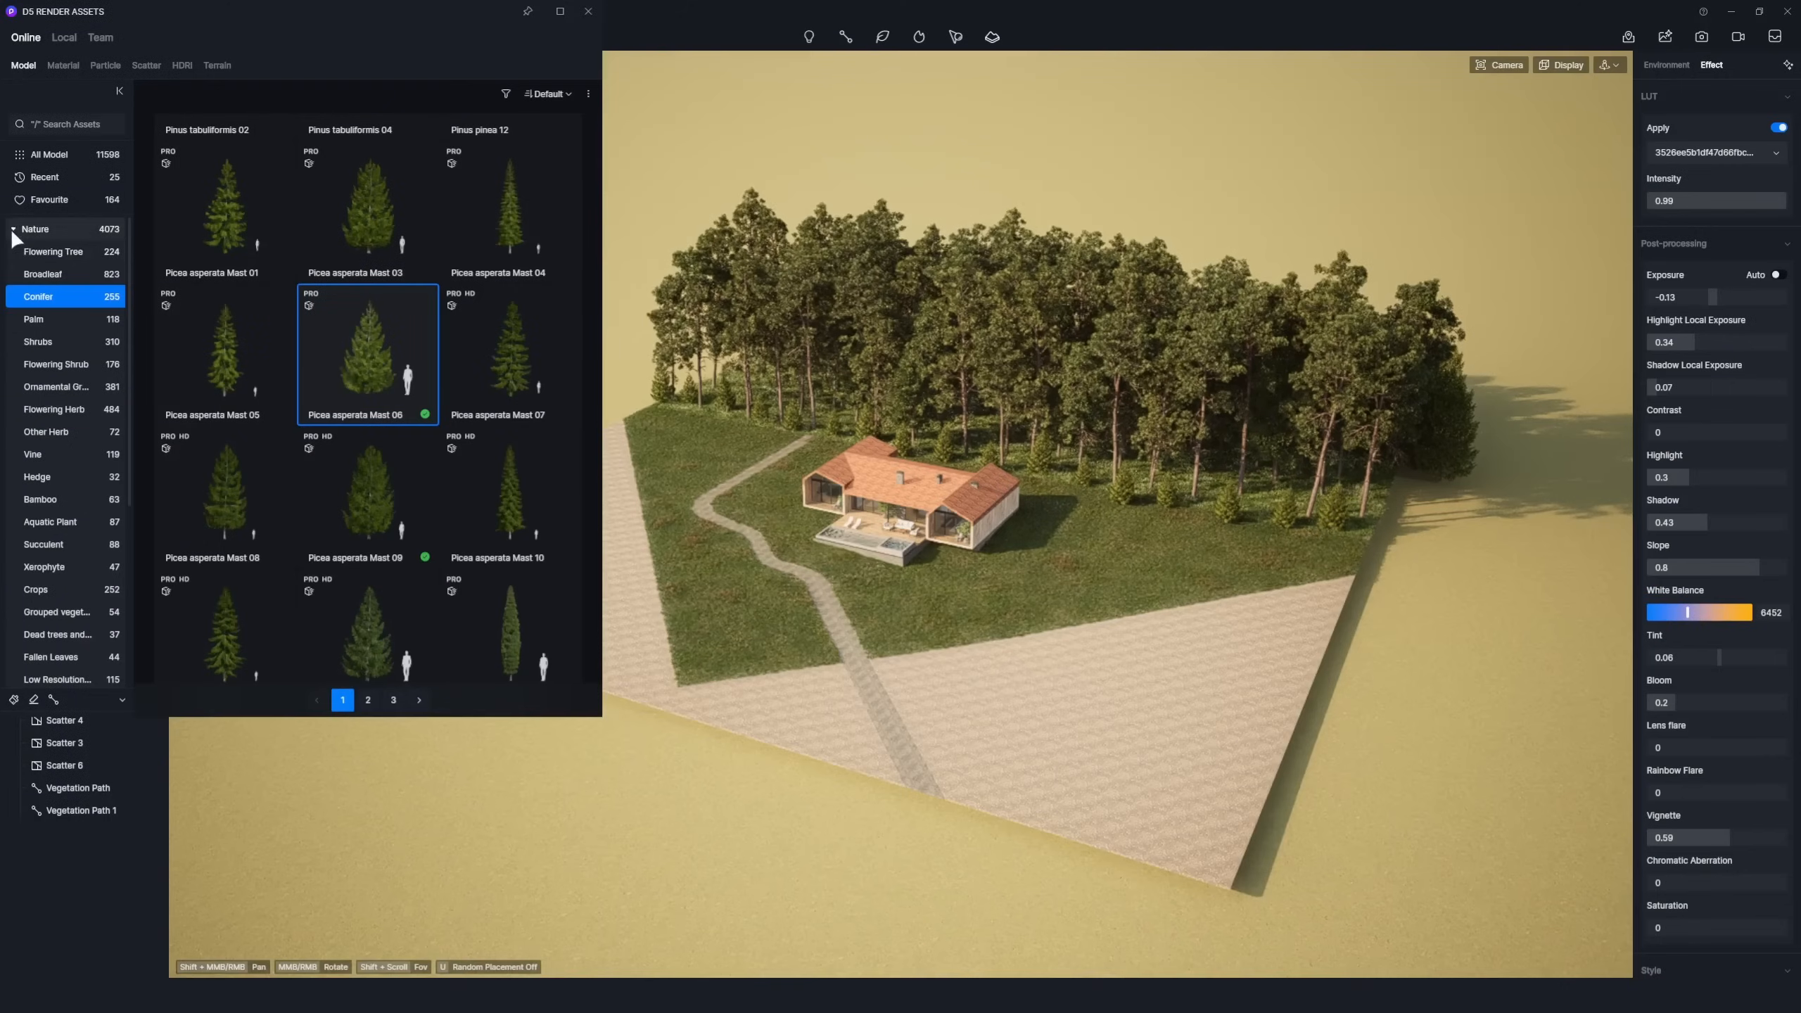
Place an Autumn Trees 01 backdrop plane behind the forest.
left_click(12, 228)
left_click(78, 320)
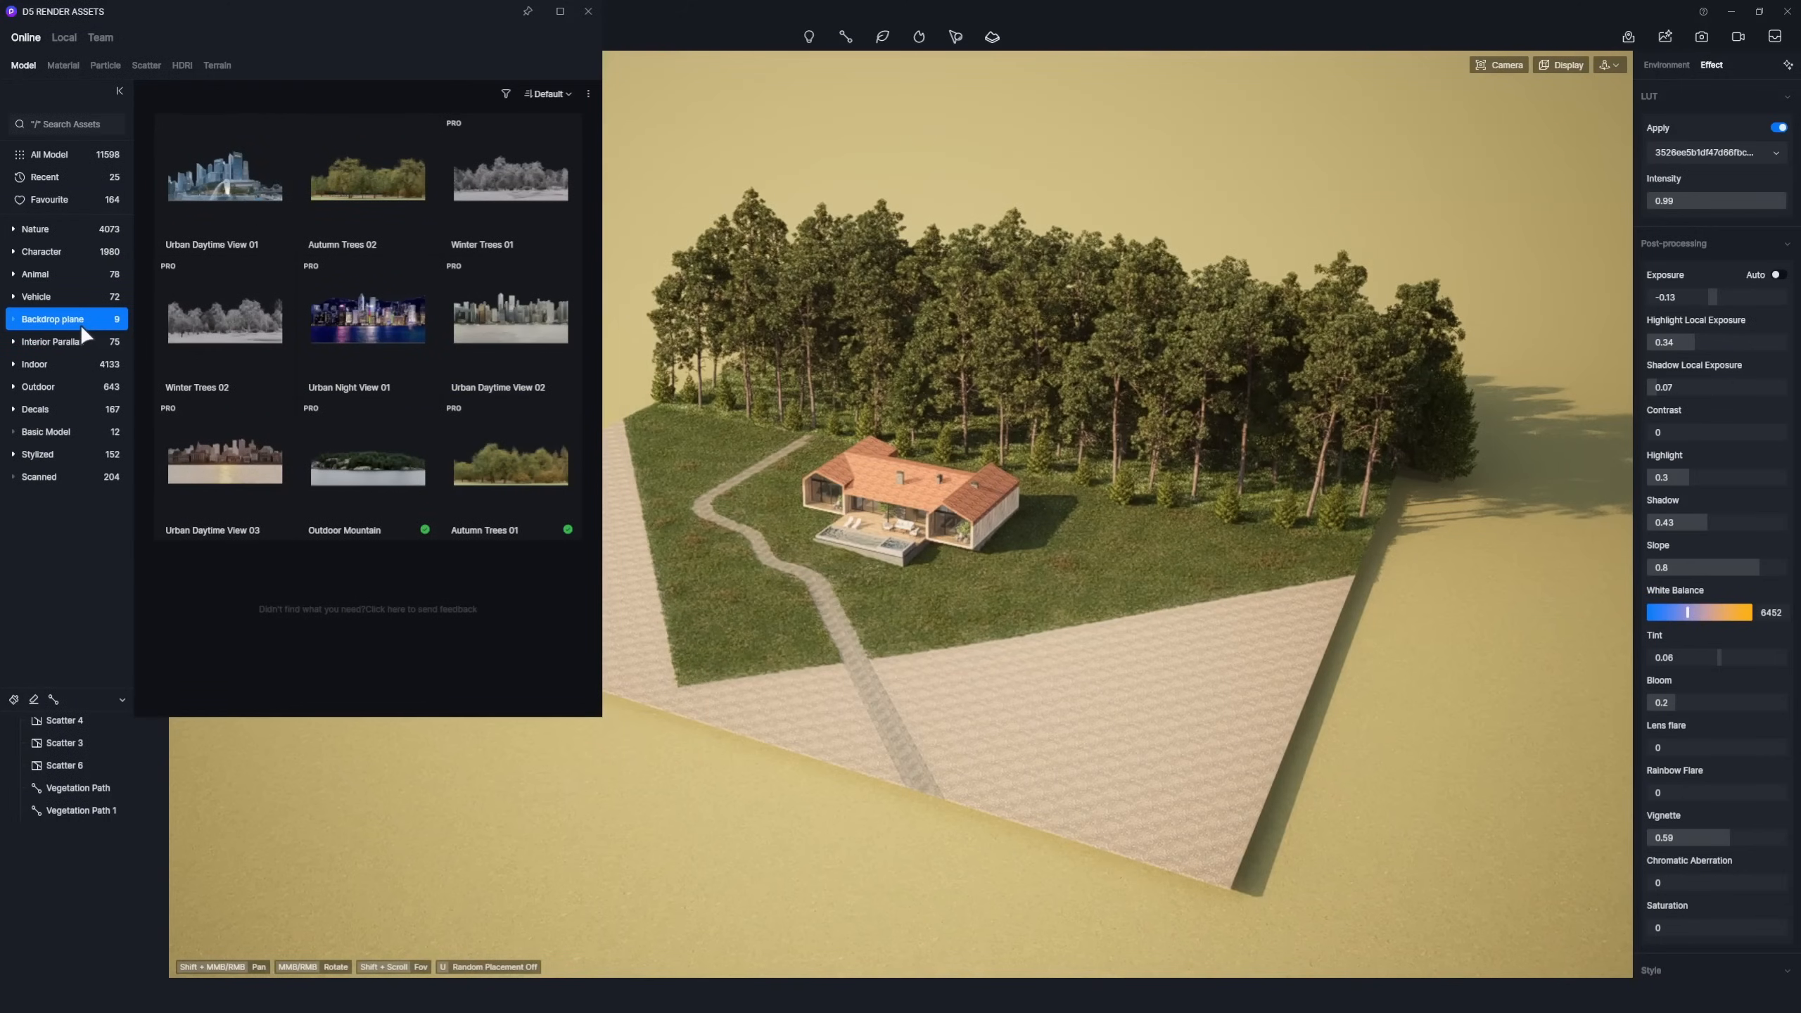
left_click(510, 465)
left_click(1070, 327)
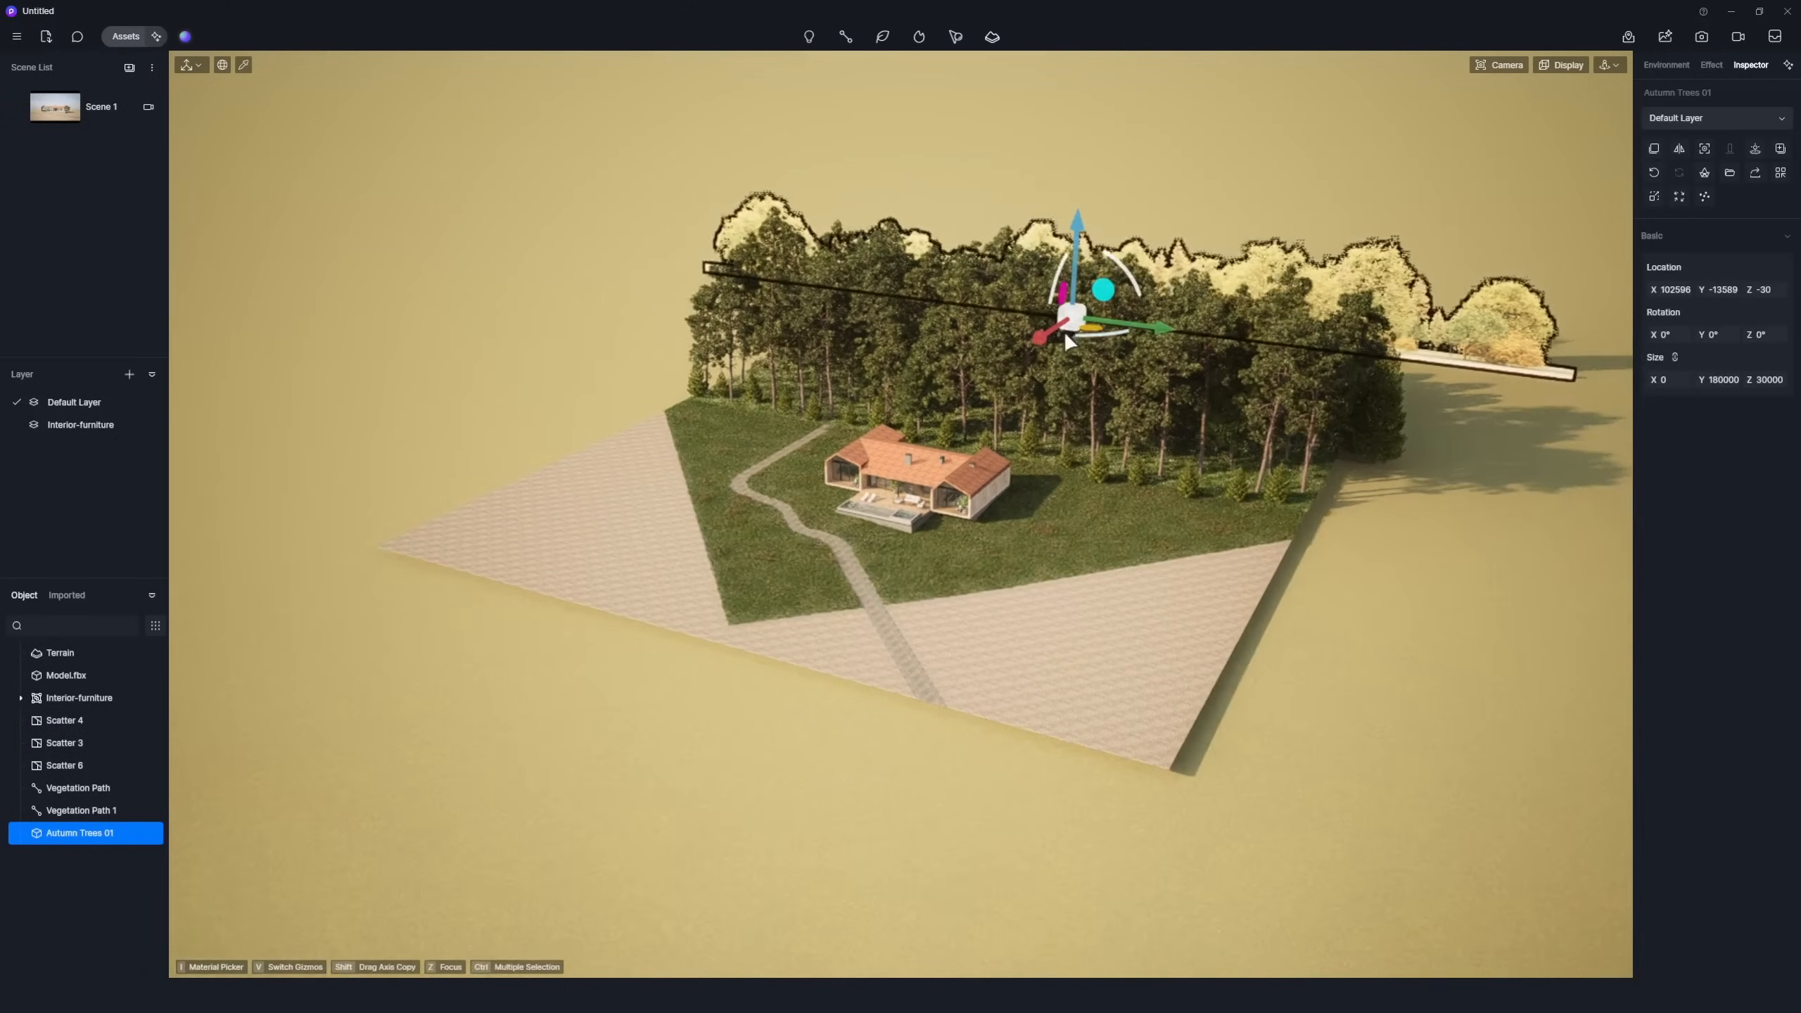
Shift-drag rotated backdrop copies along the front edge and left side of the terrain.
left_click_drag(335, 804, 940, 627, "shift")
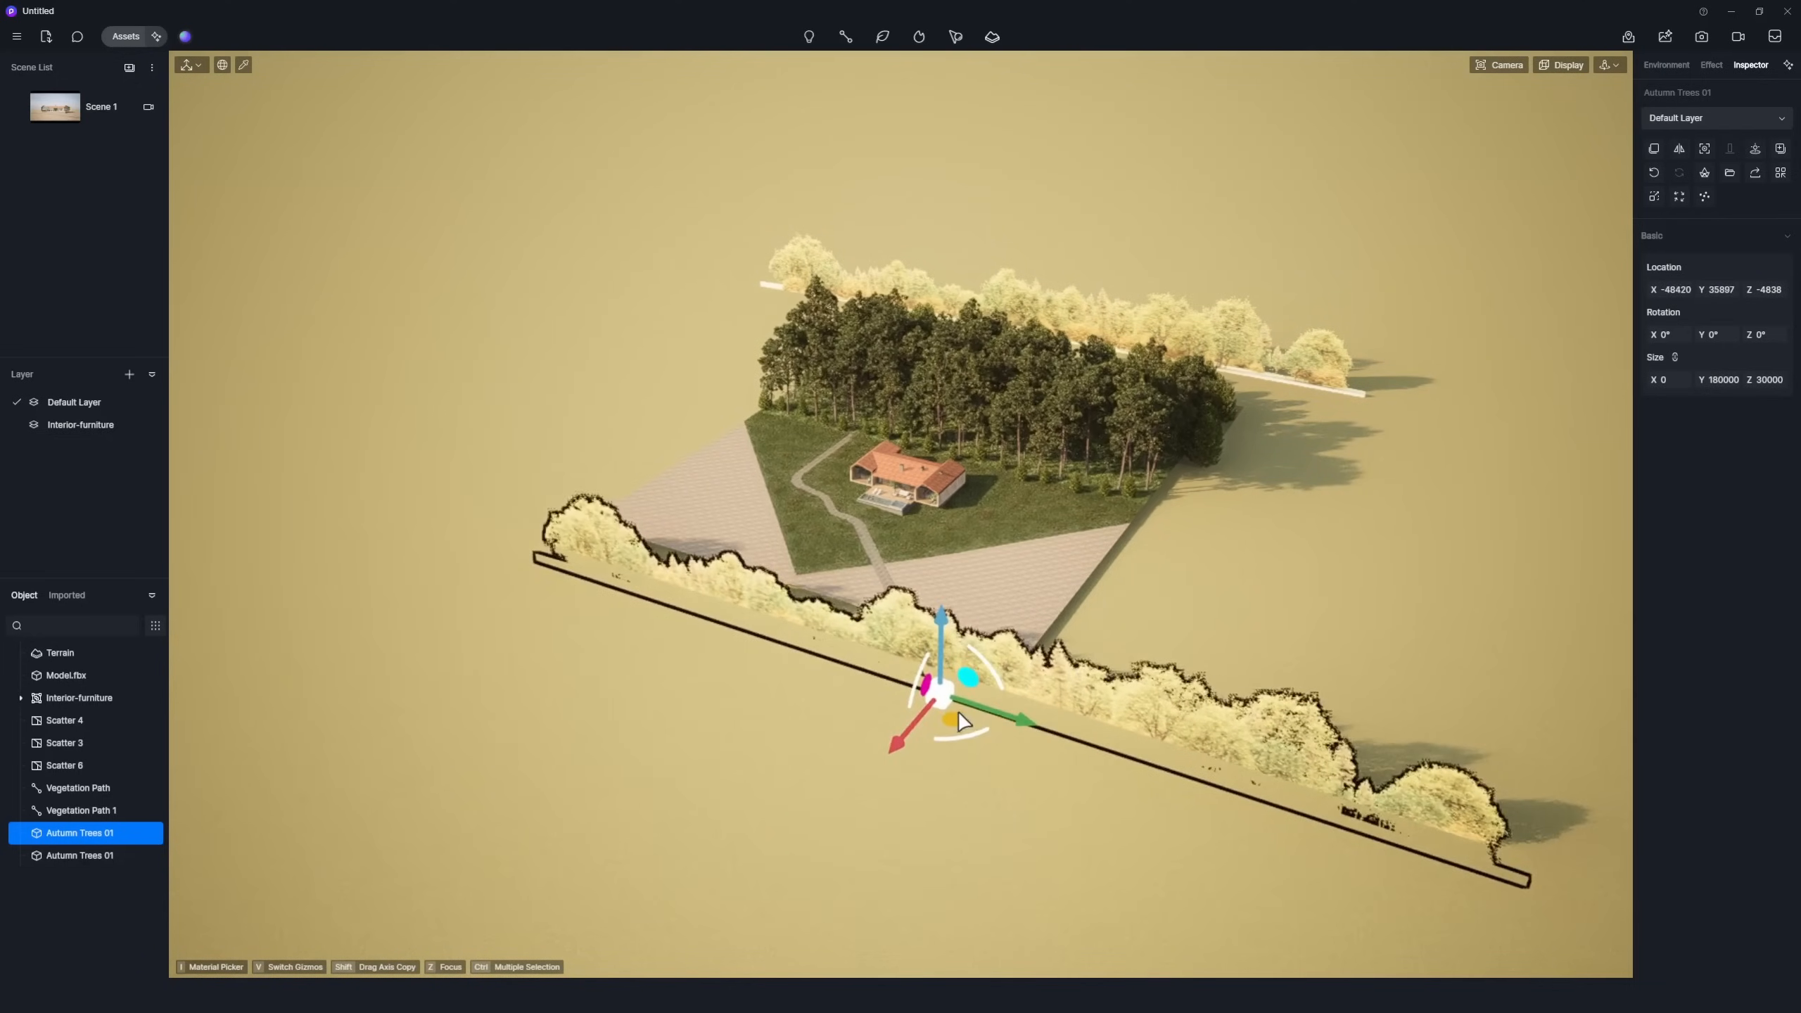
mouse_move(944, 624)
left_mouse_down("shift")
mouse_move(692, 332)
mouse_move(645, 461)
mouse_move(1145, 563)
left_mouse_up("shift")
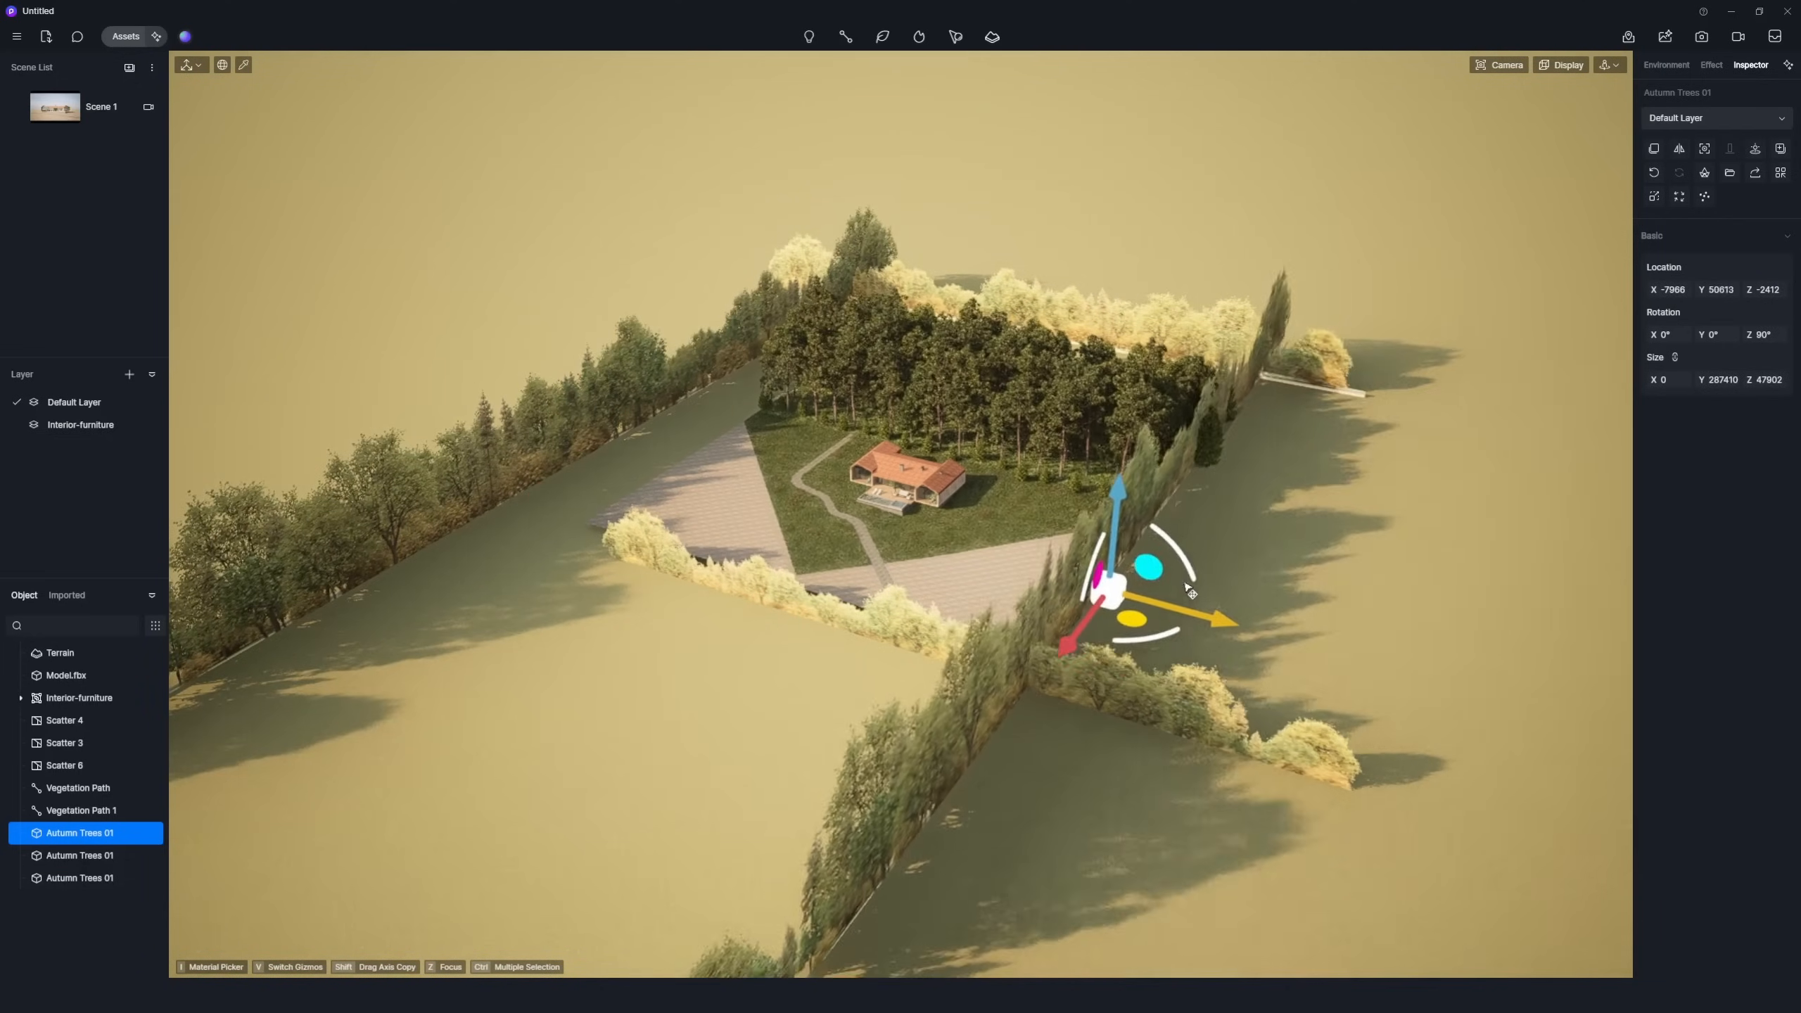
key("Escape")
Darken the backdrop trees' material by lowering Base Color V to 41.
double_click(84, 876)
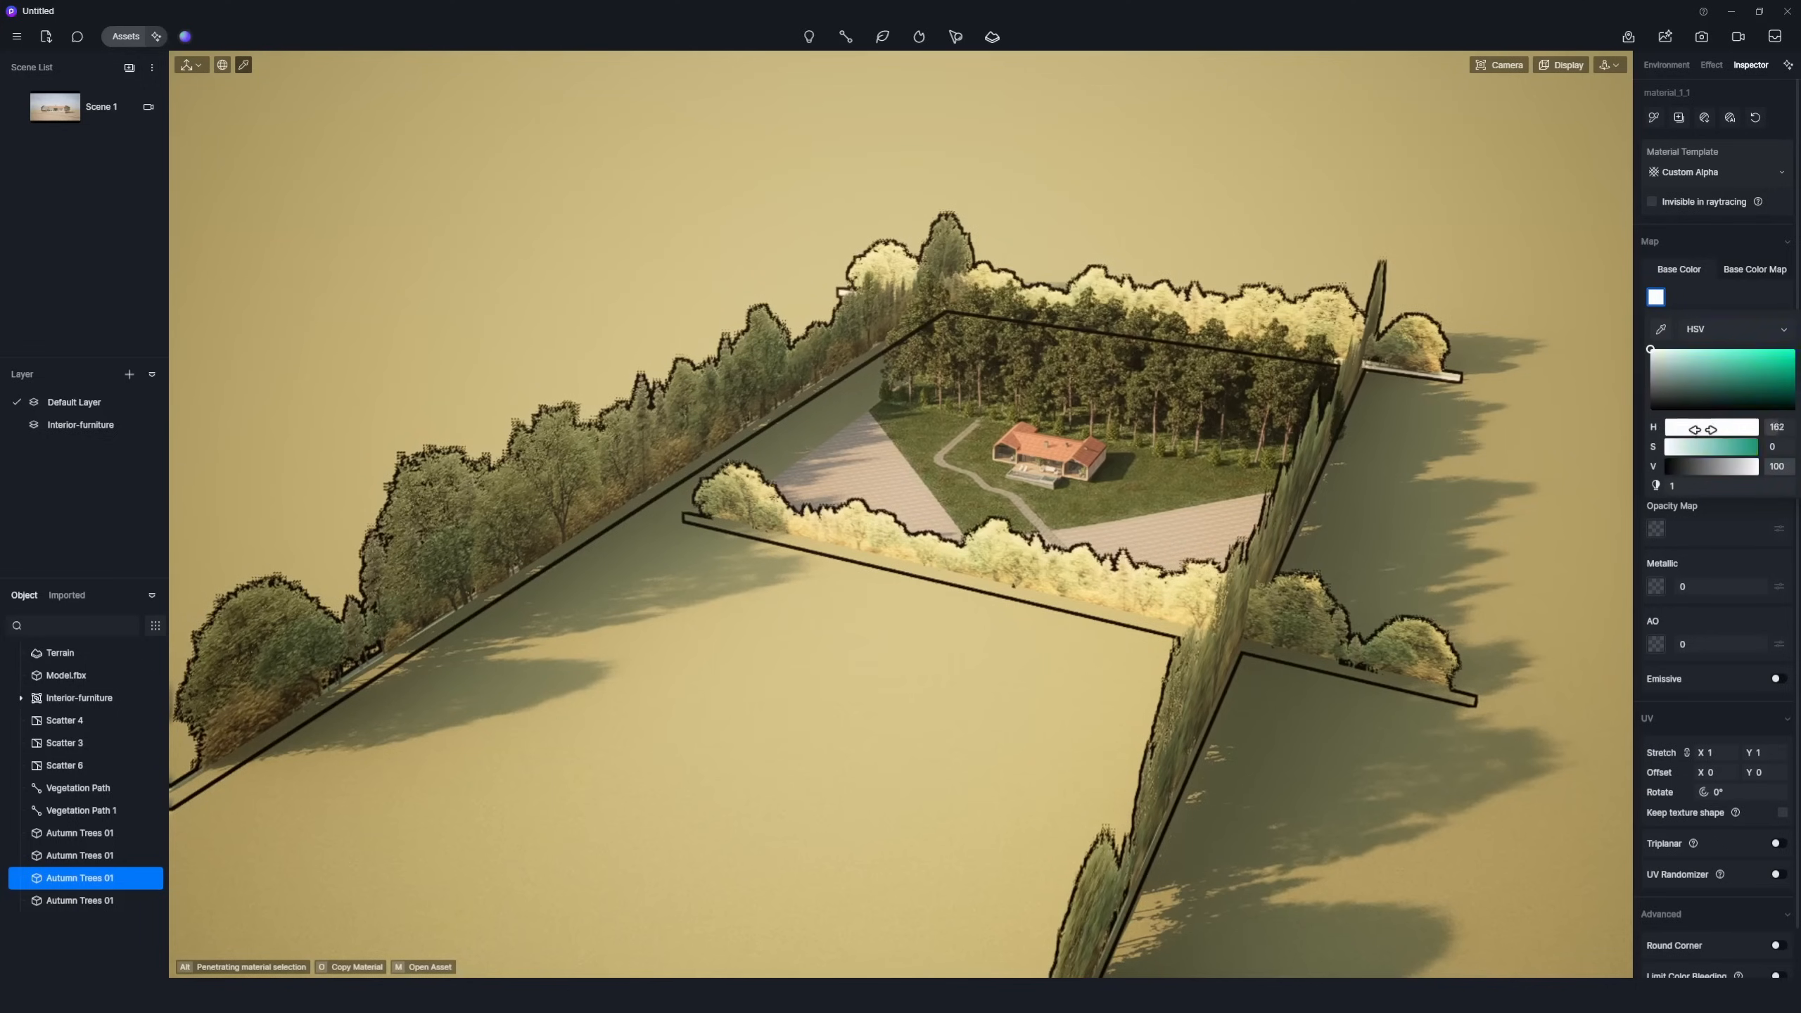
left_click_drag(1746, 469, 1699, 472)
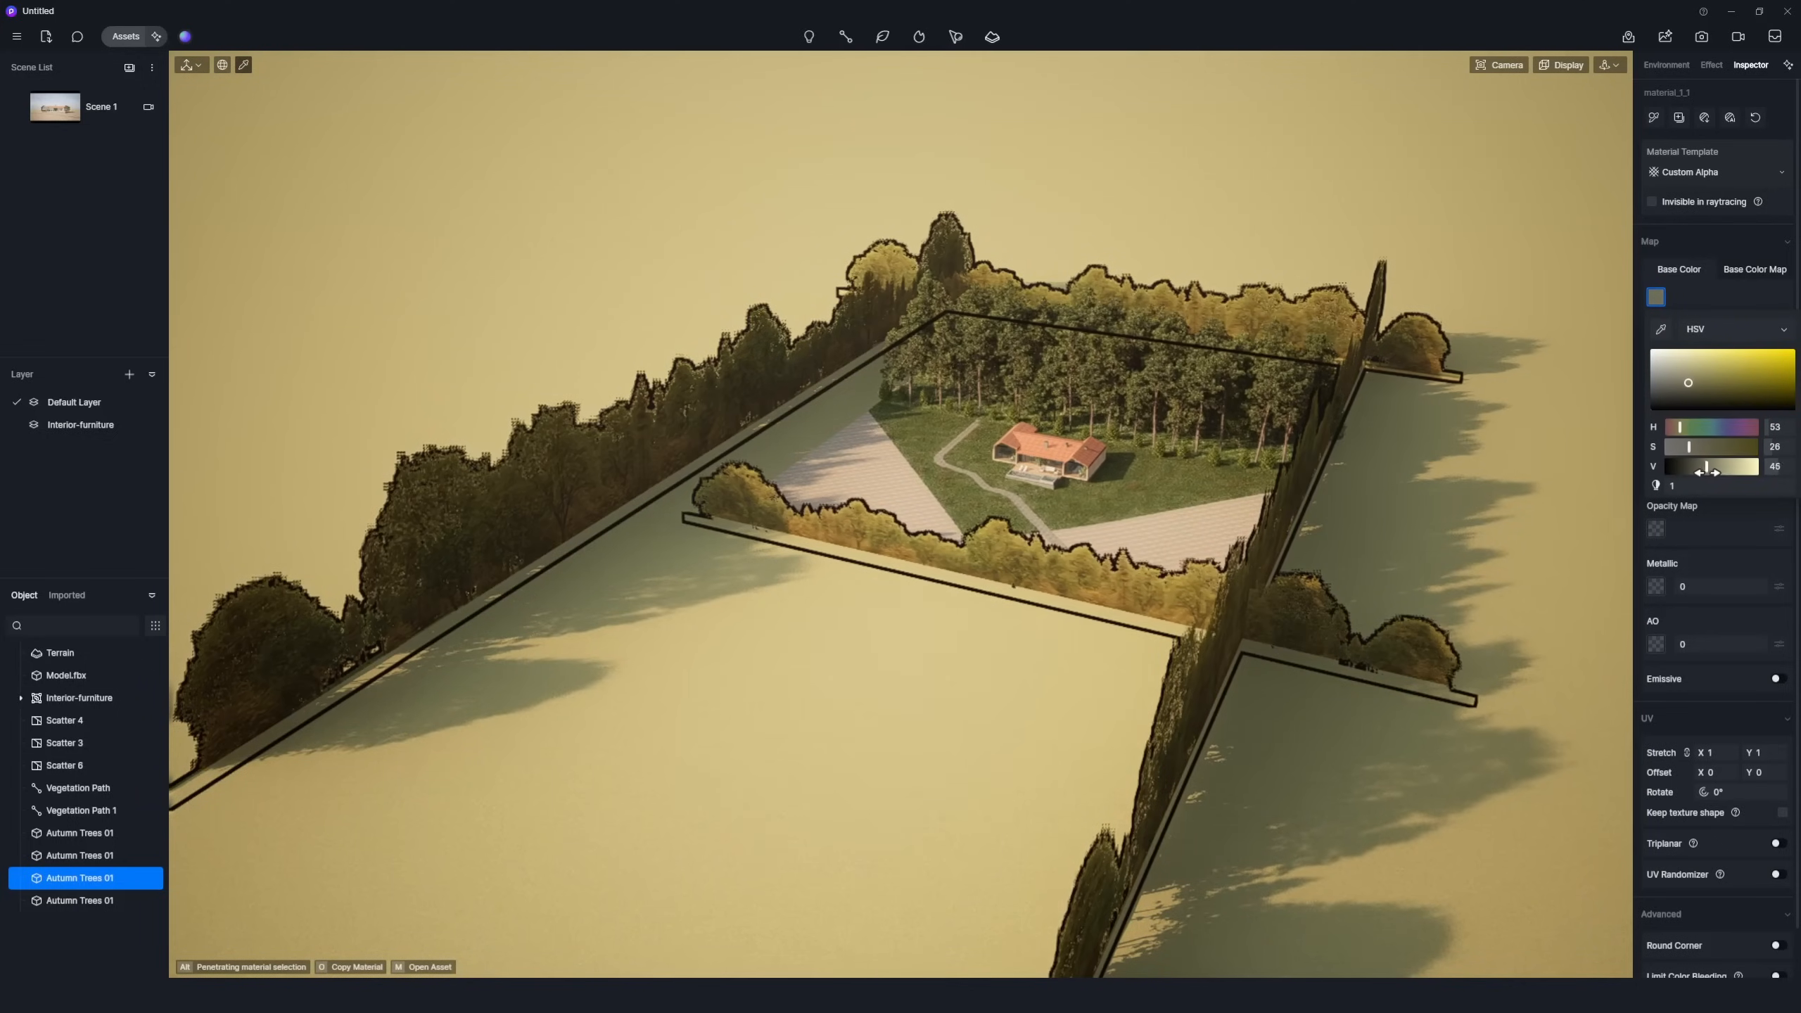
key("Escape")
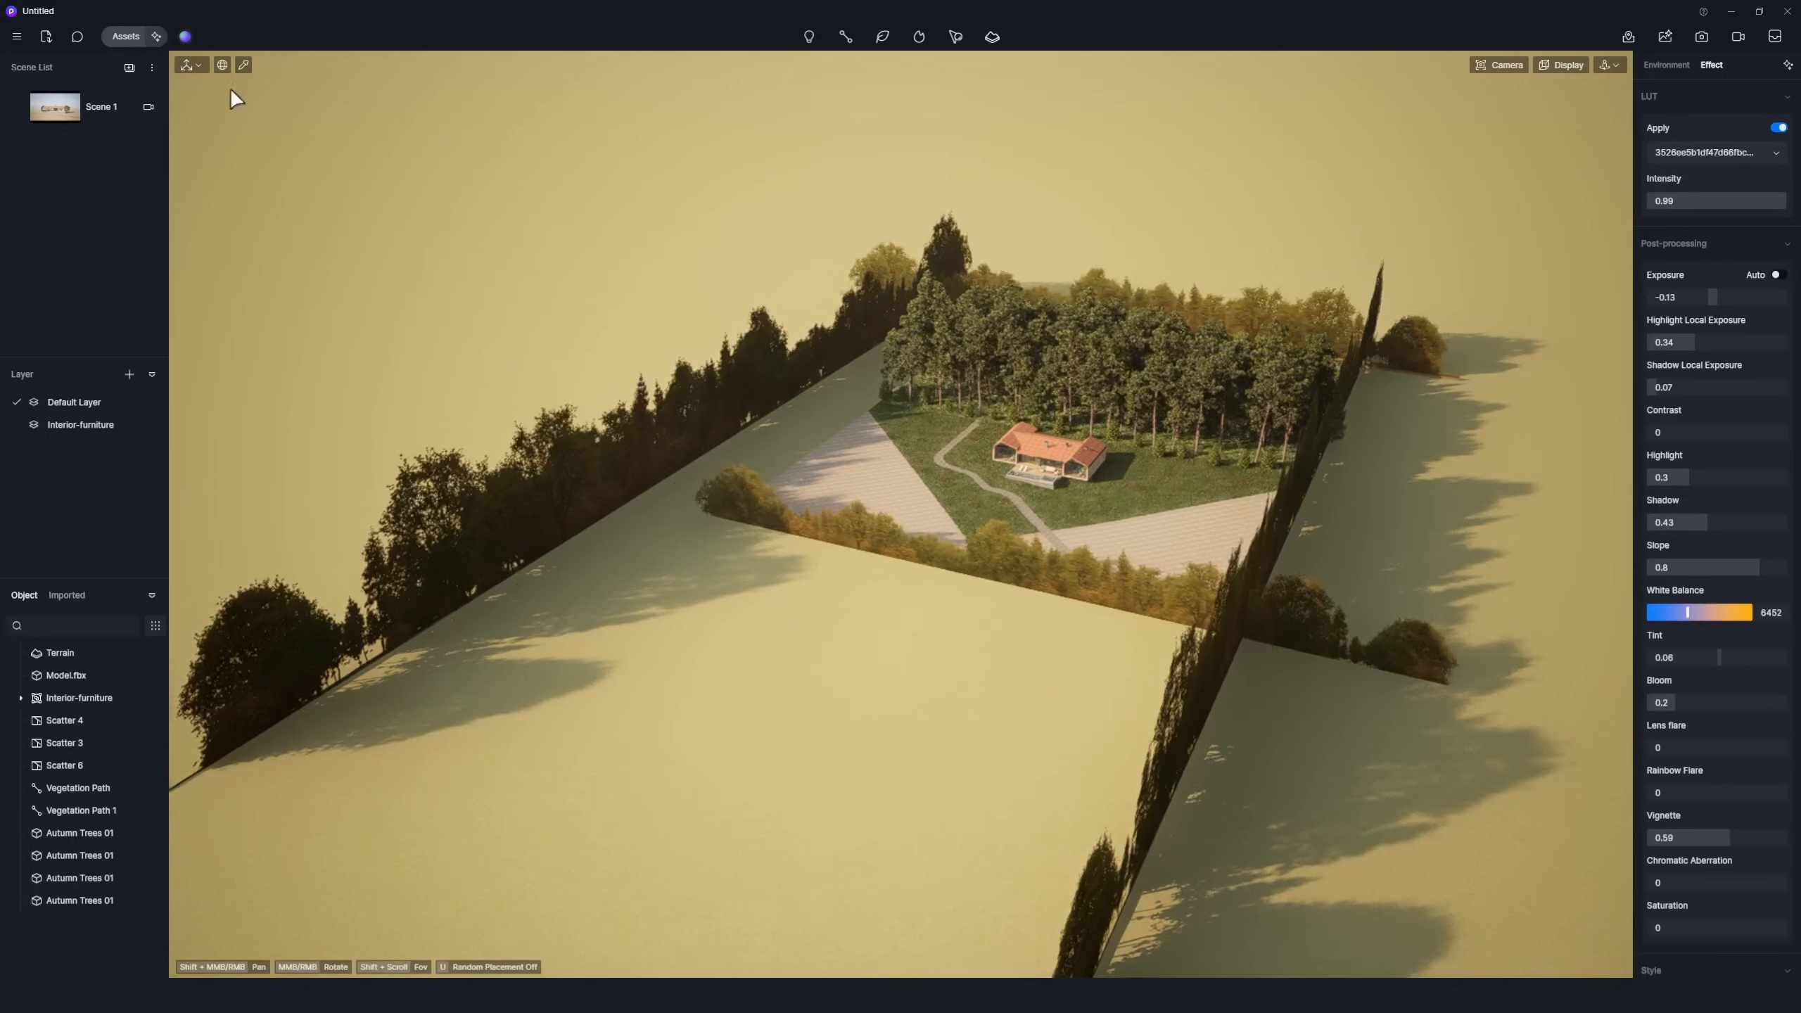
From Scene 1, place a Nature Rocks boulder on the lawn below the house.
left_click(88, 113)
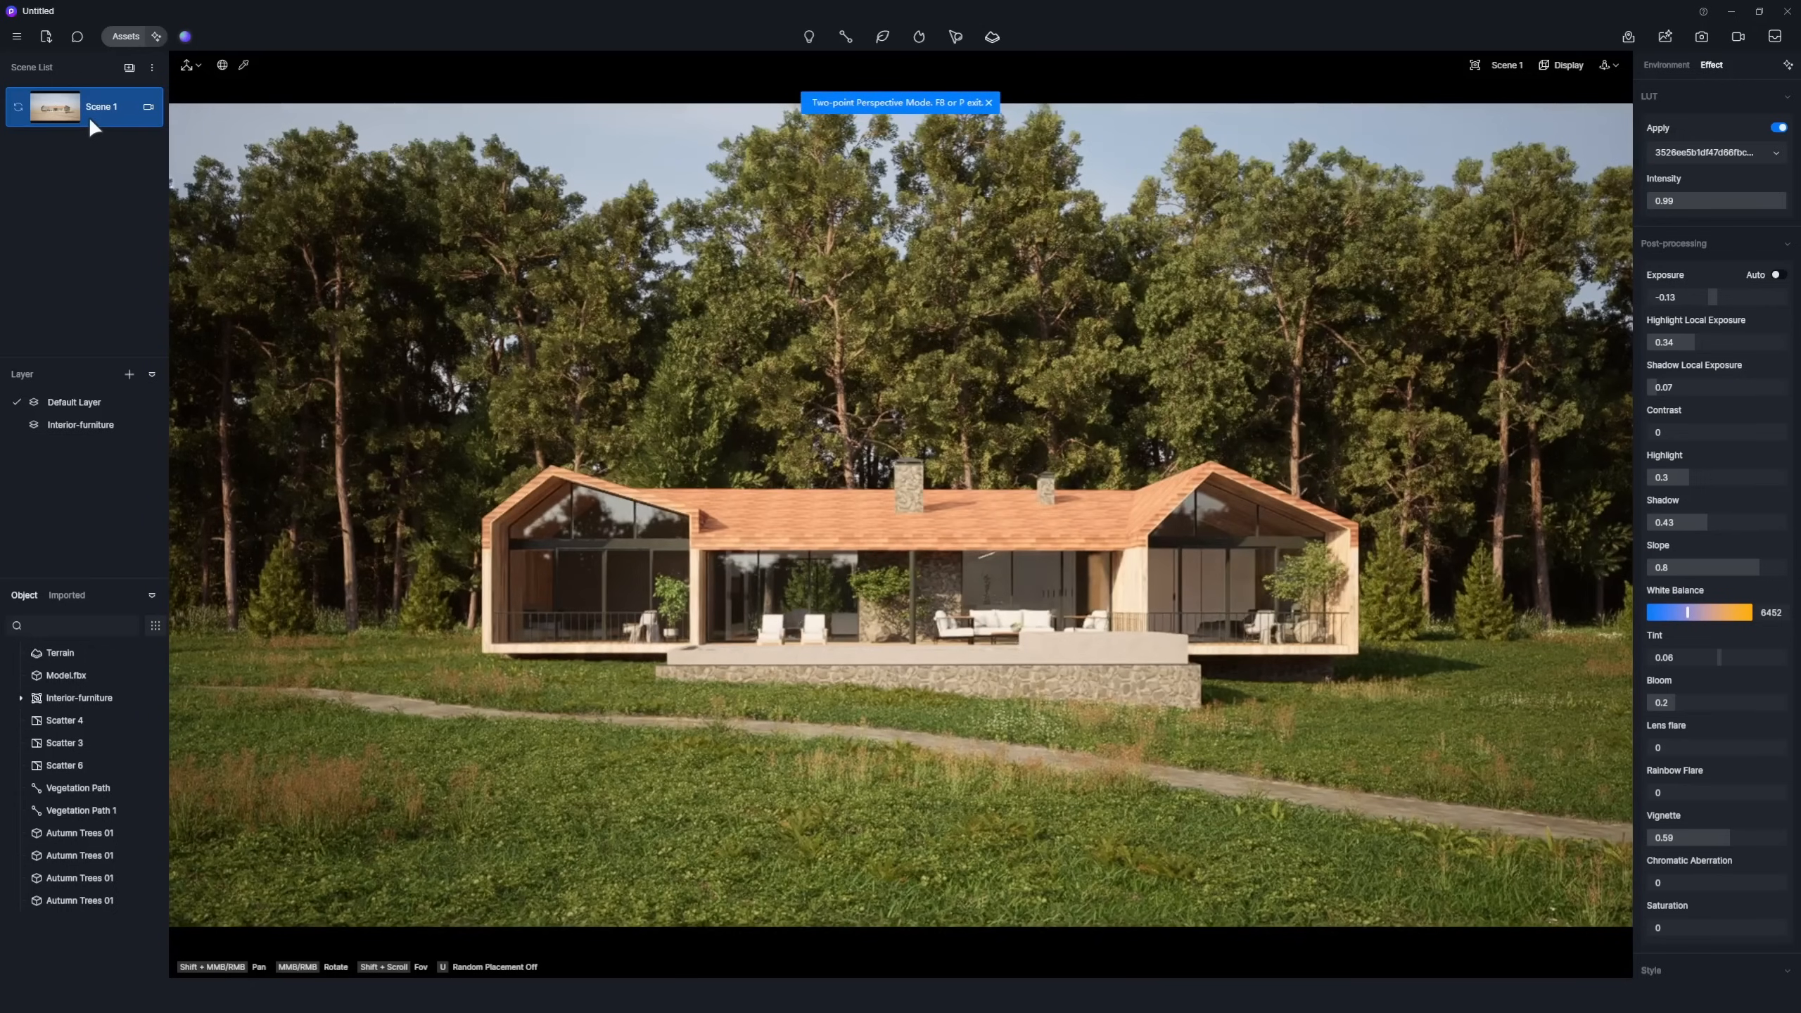
left_click(126, 36)
scroll(68, 451, "down", 3)
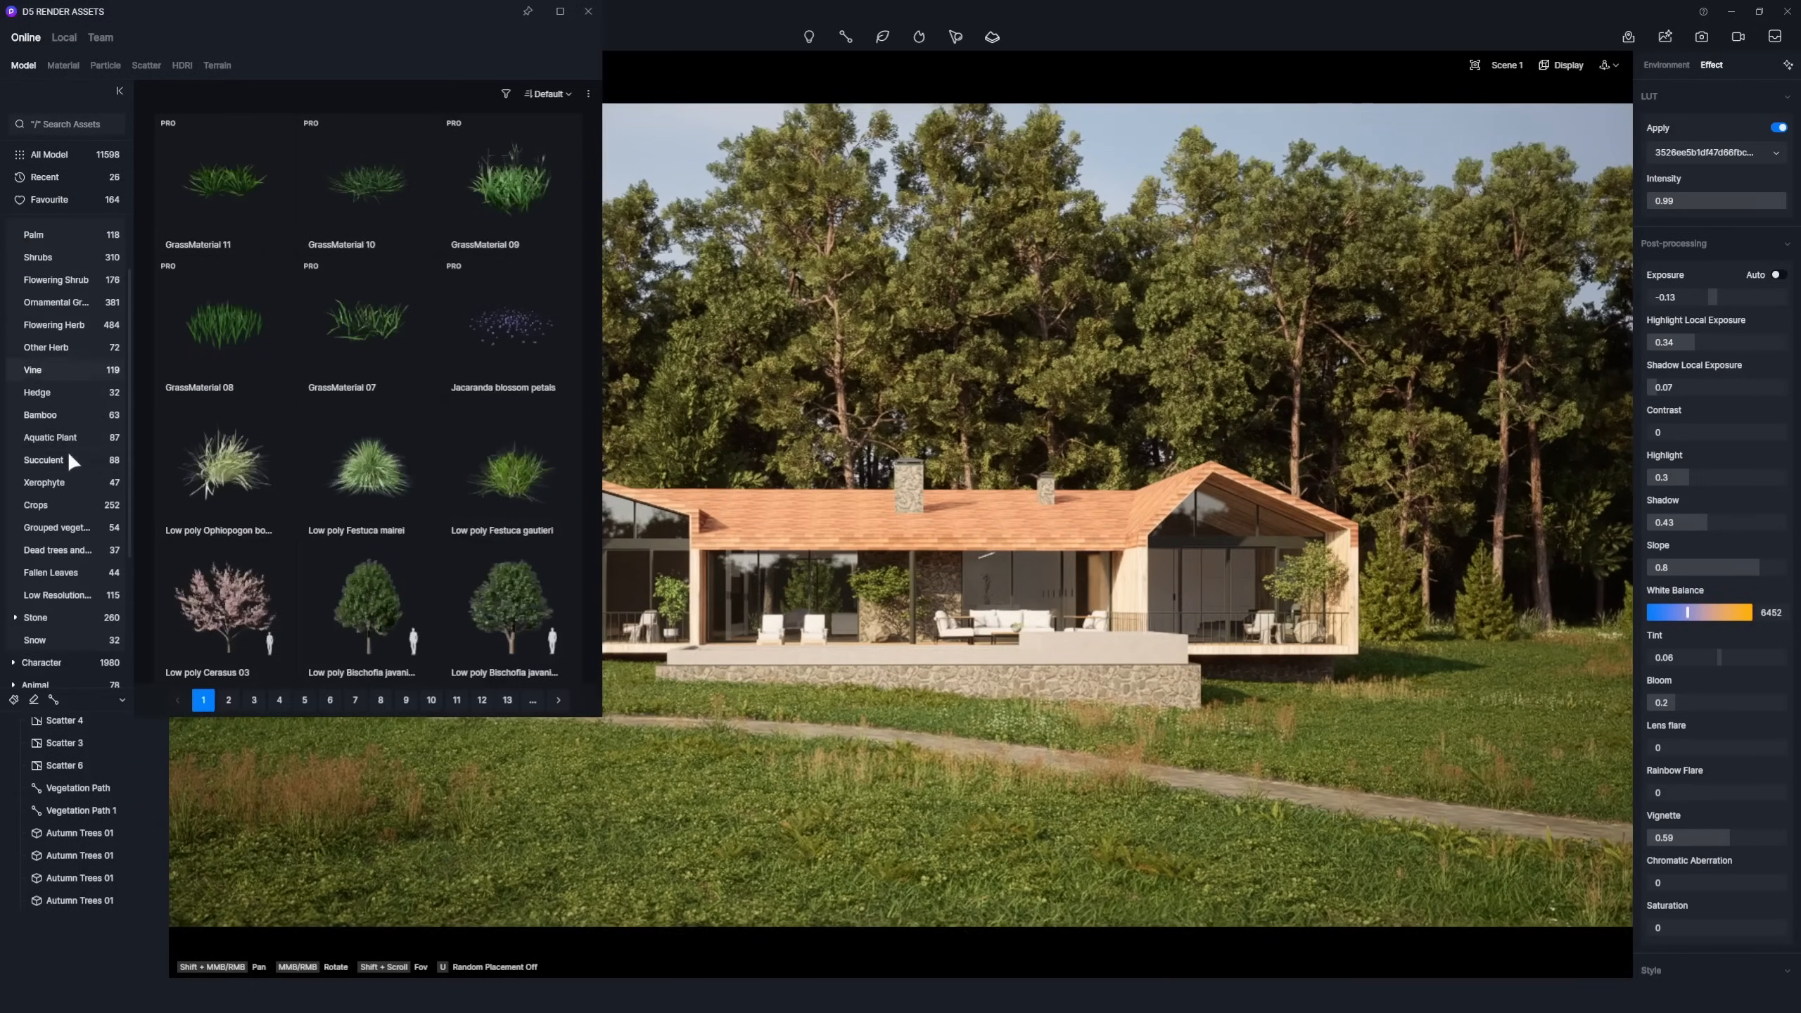
scroll(118, 482, "down", 3)
left_click(56, 452)
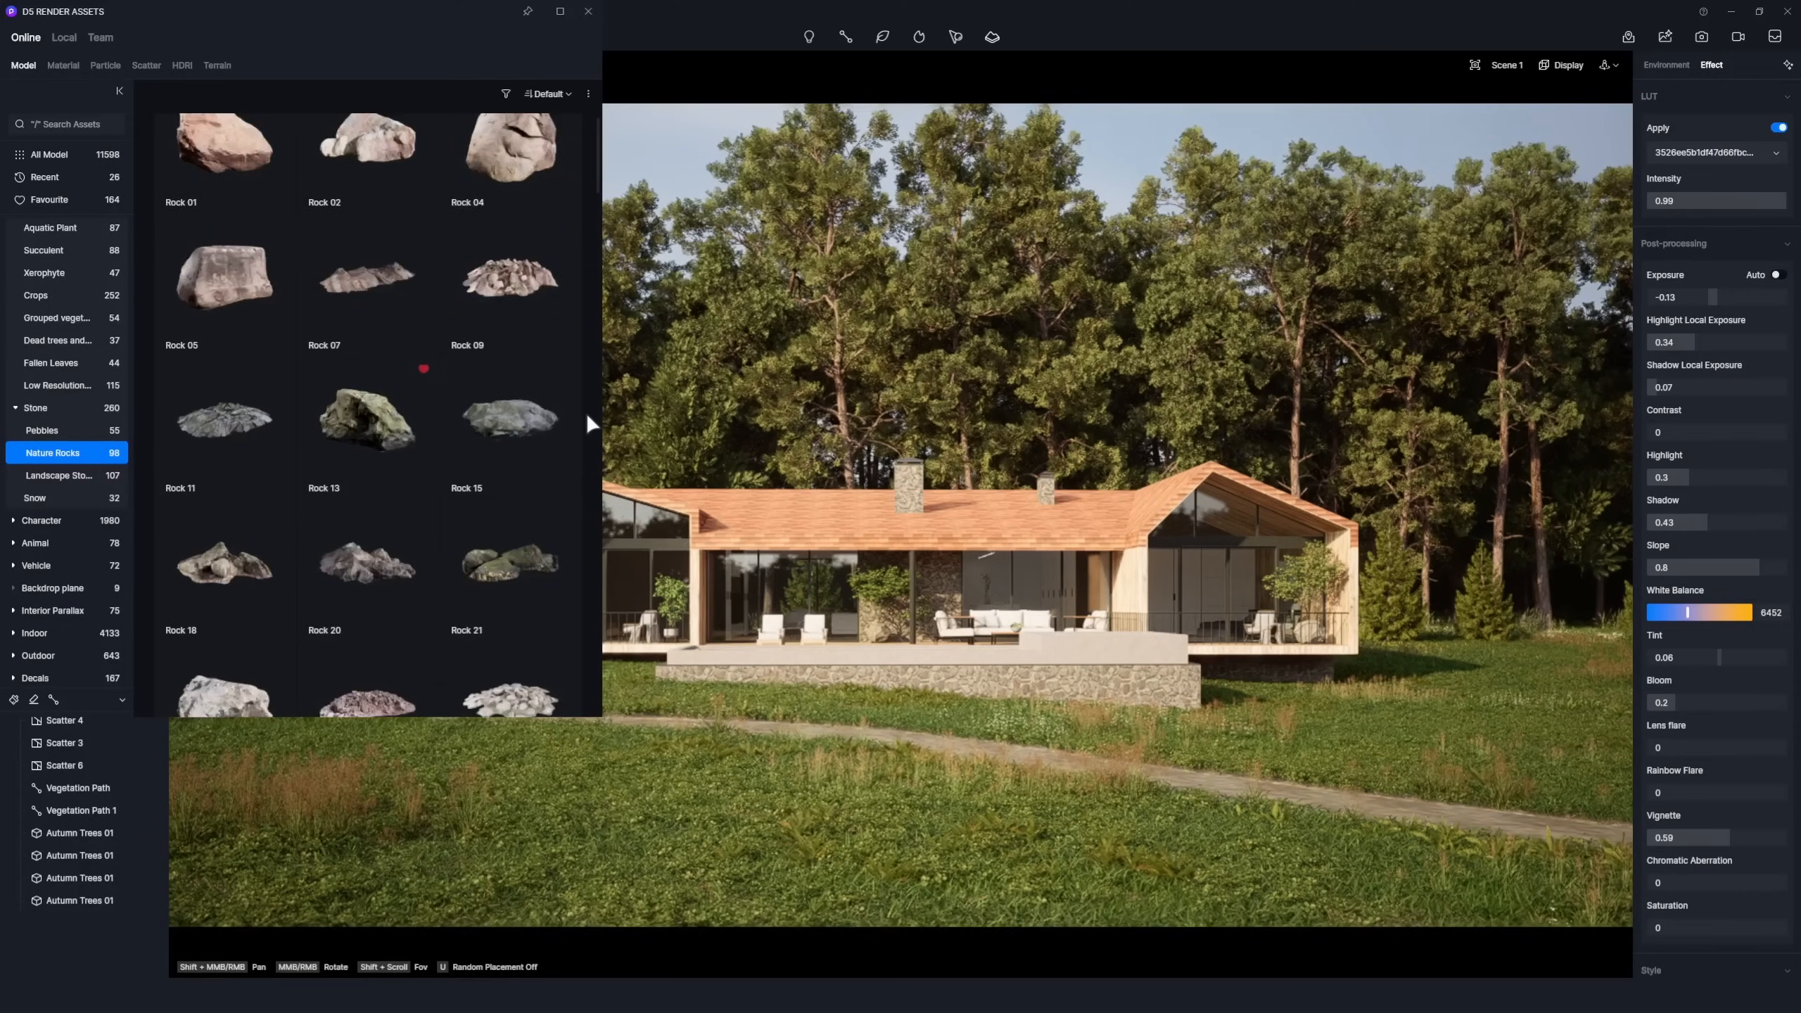
scroll(586, 413, "down", 1)
left_click(541, 527)
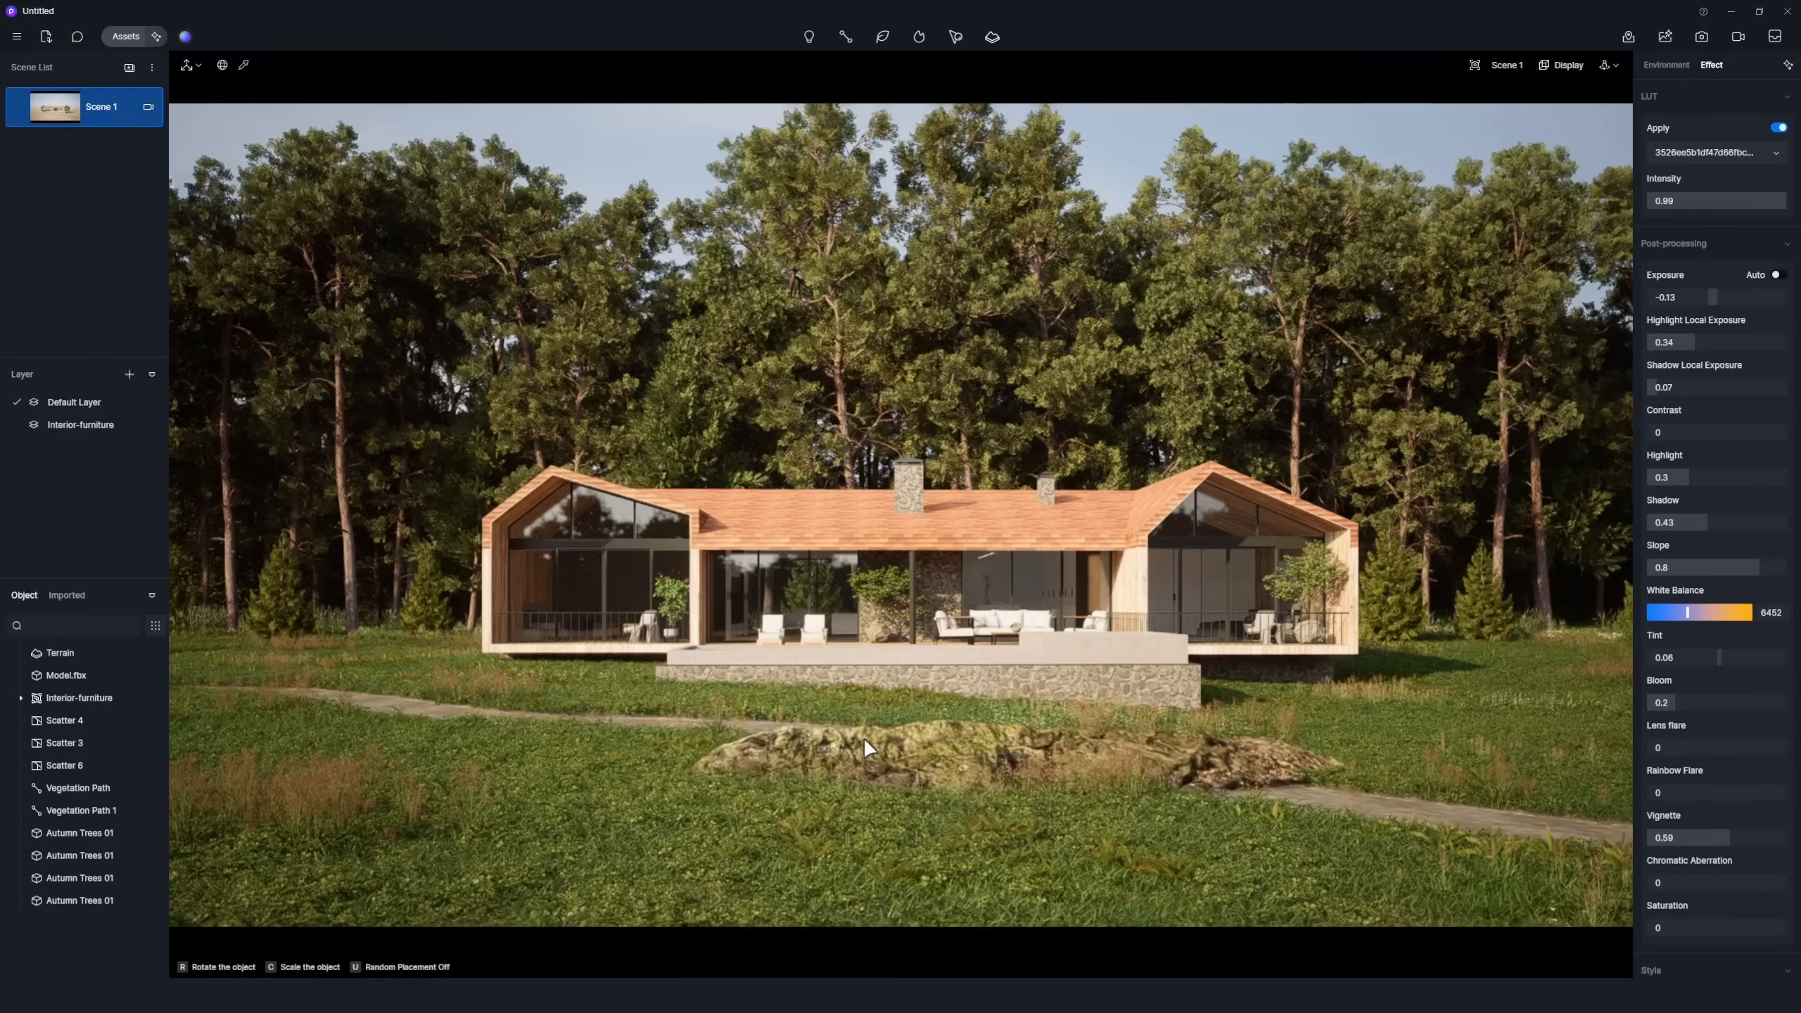
scroll(985, 746, "up", 5)
left_click(1012, 755)
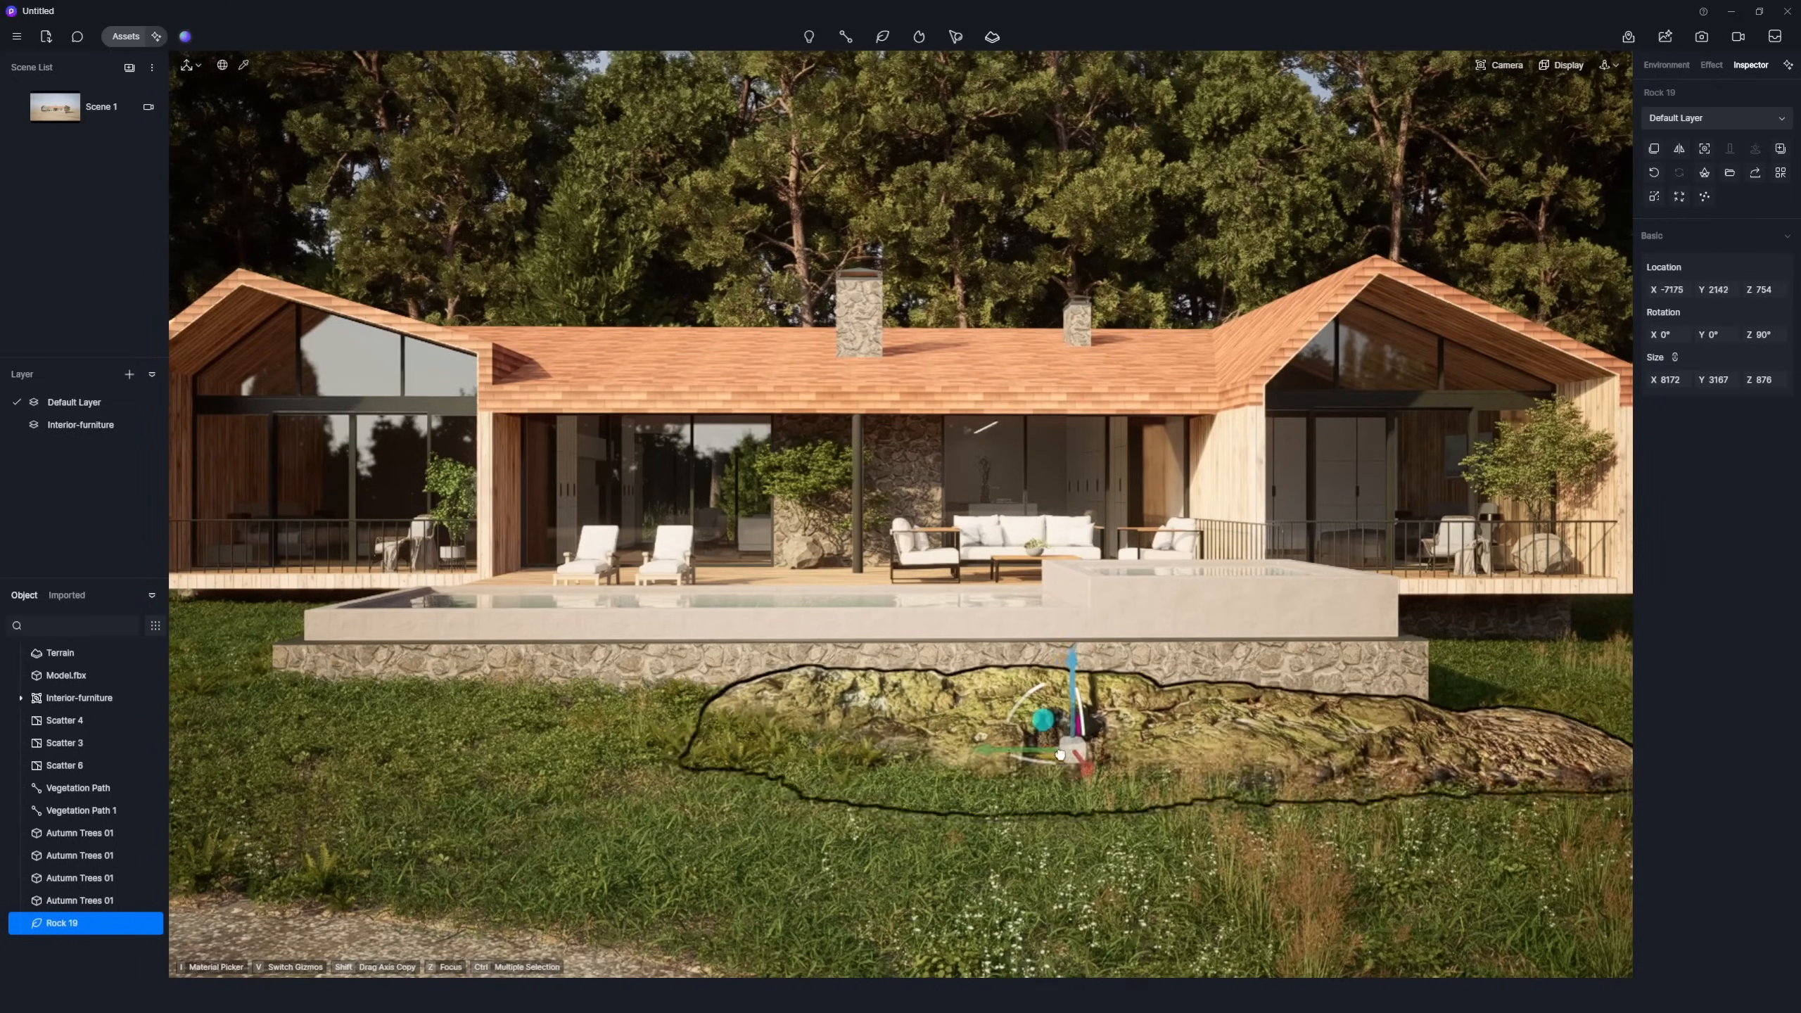
scroll(985, 747, "down", 5)
Place a large resized boulder beside the path and another rock right of the house.
left_click(126, 35)
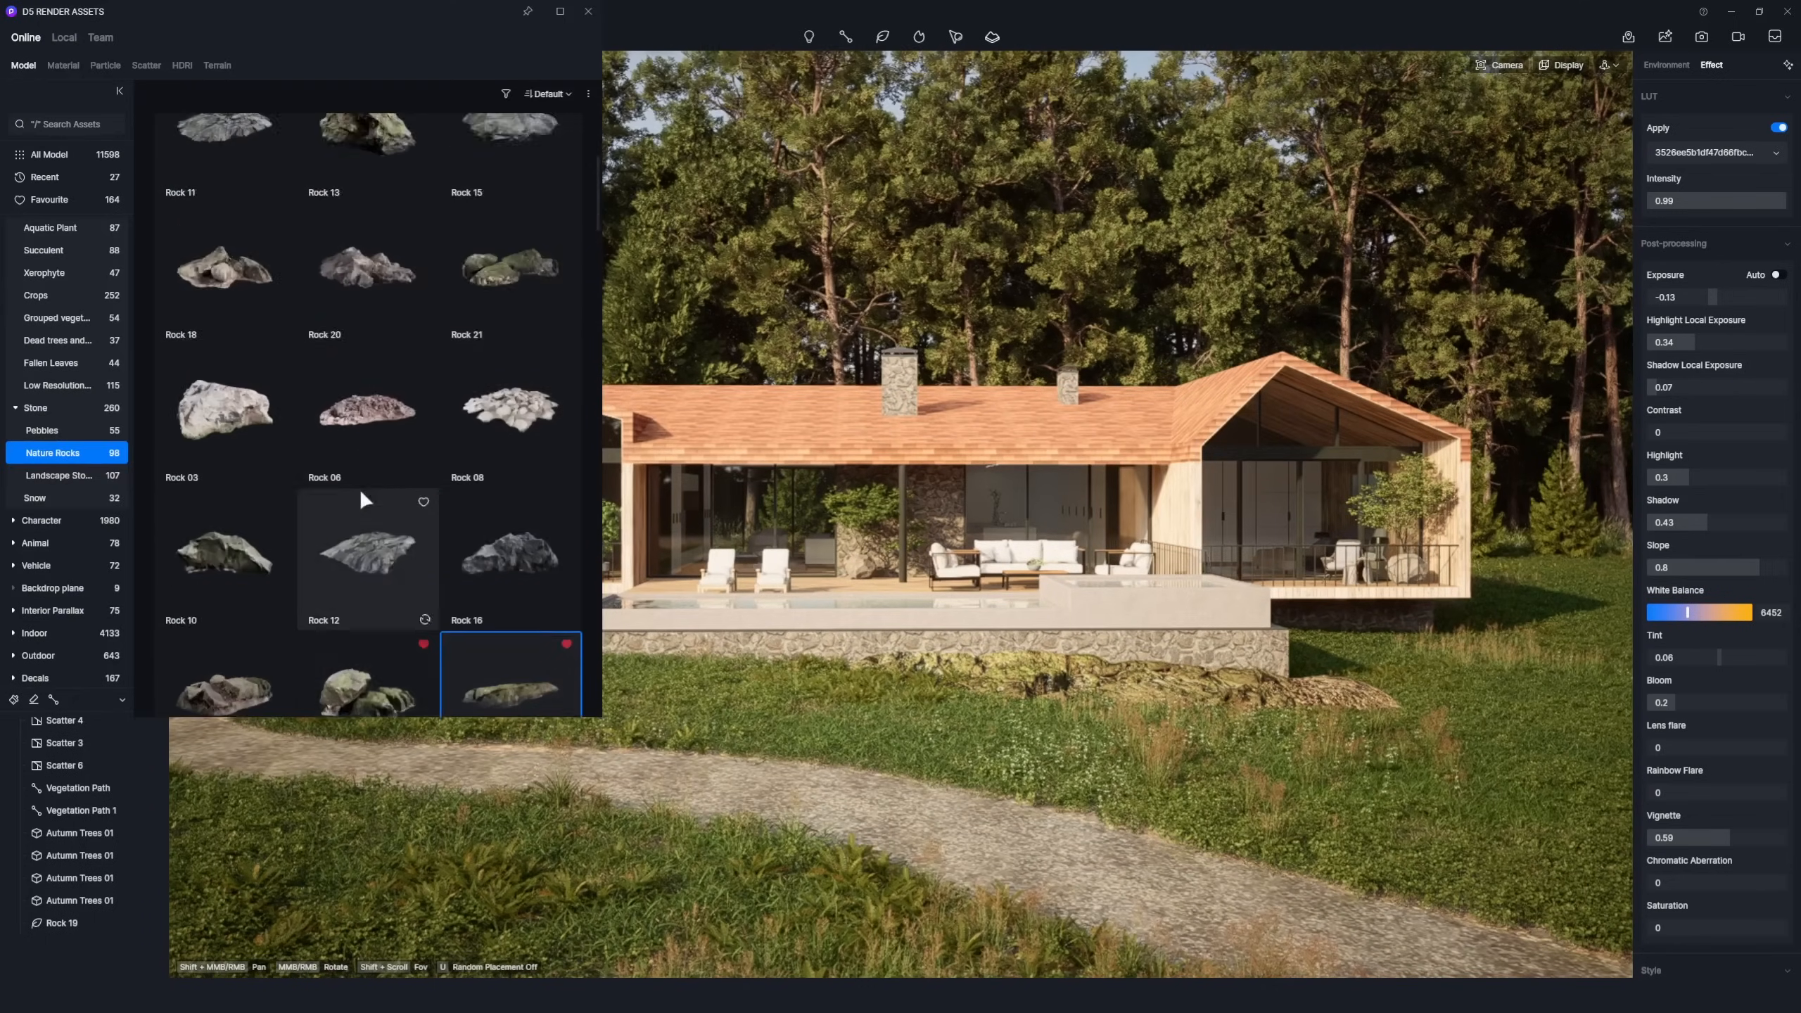
left_click(362, 543)
left_click(1393, 777)
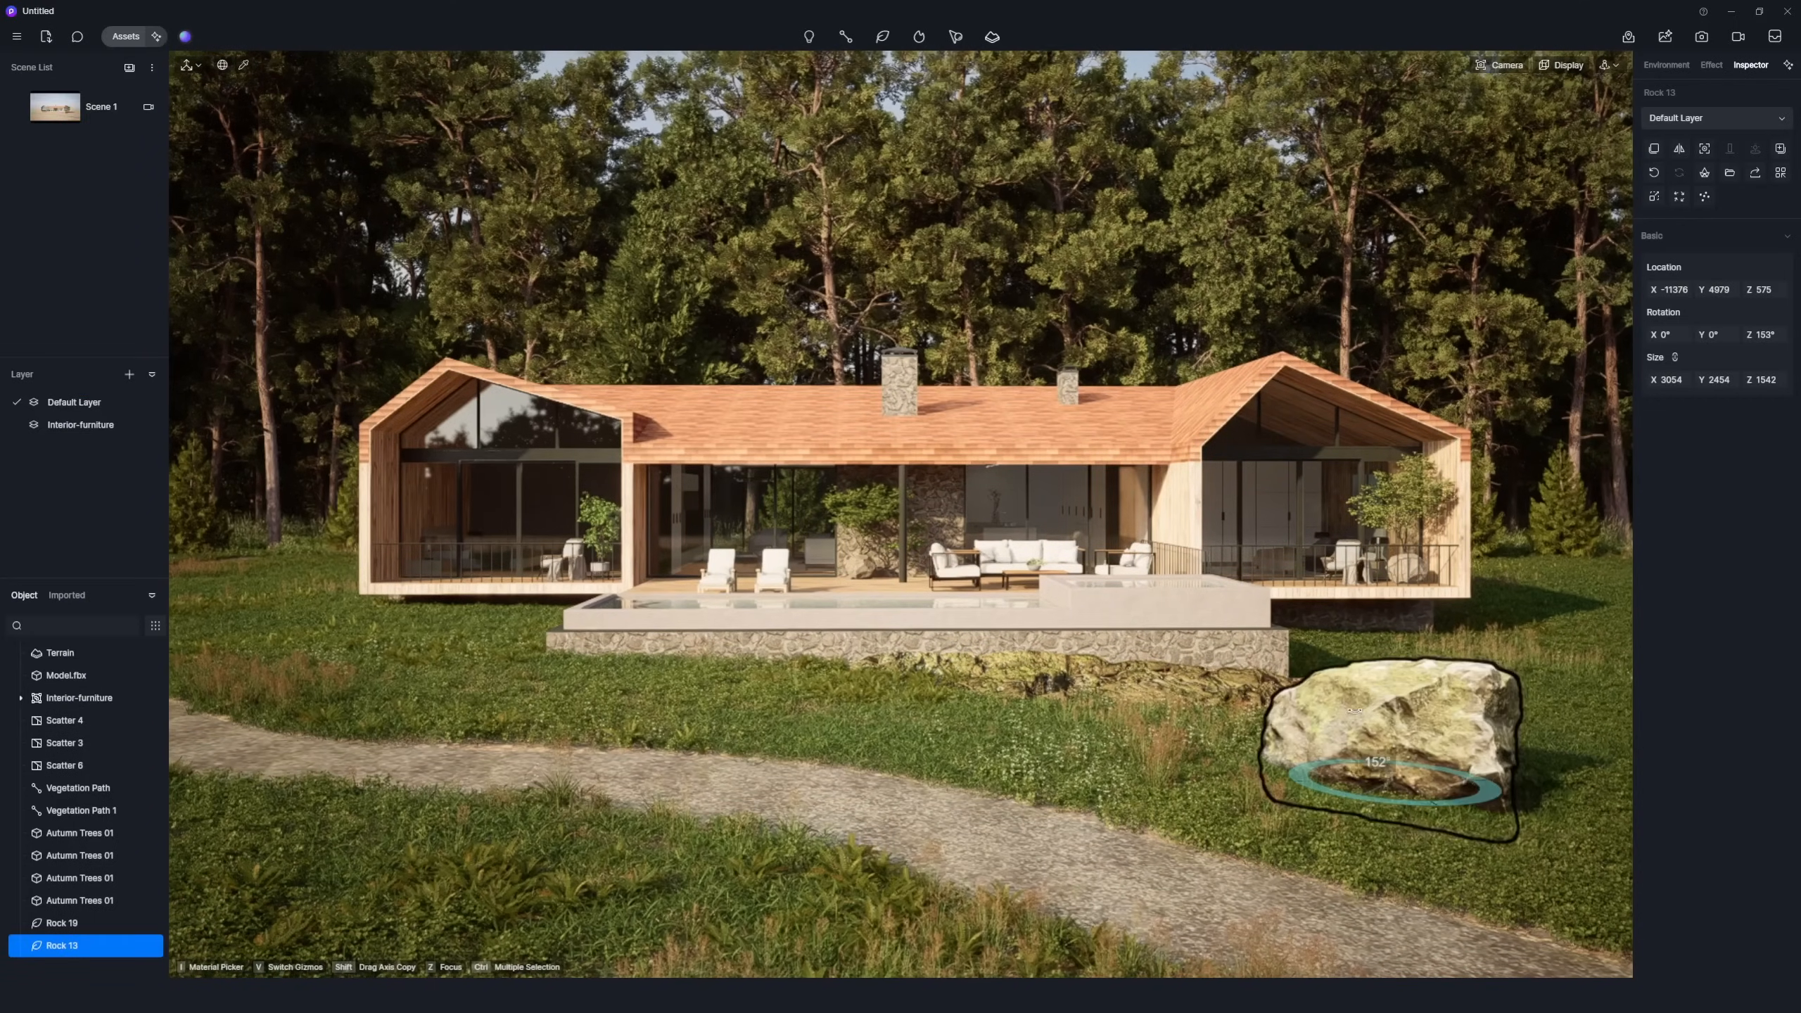
scroll(1253, 732, "down", 3)
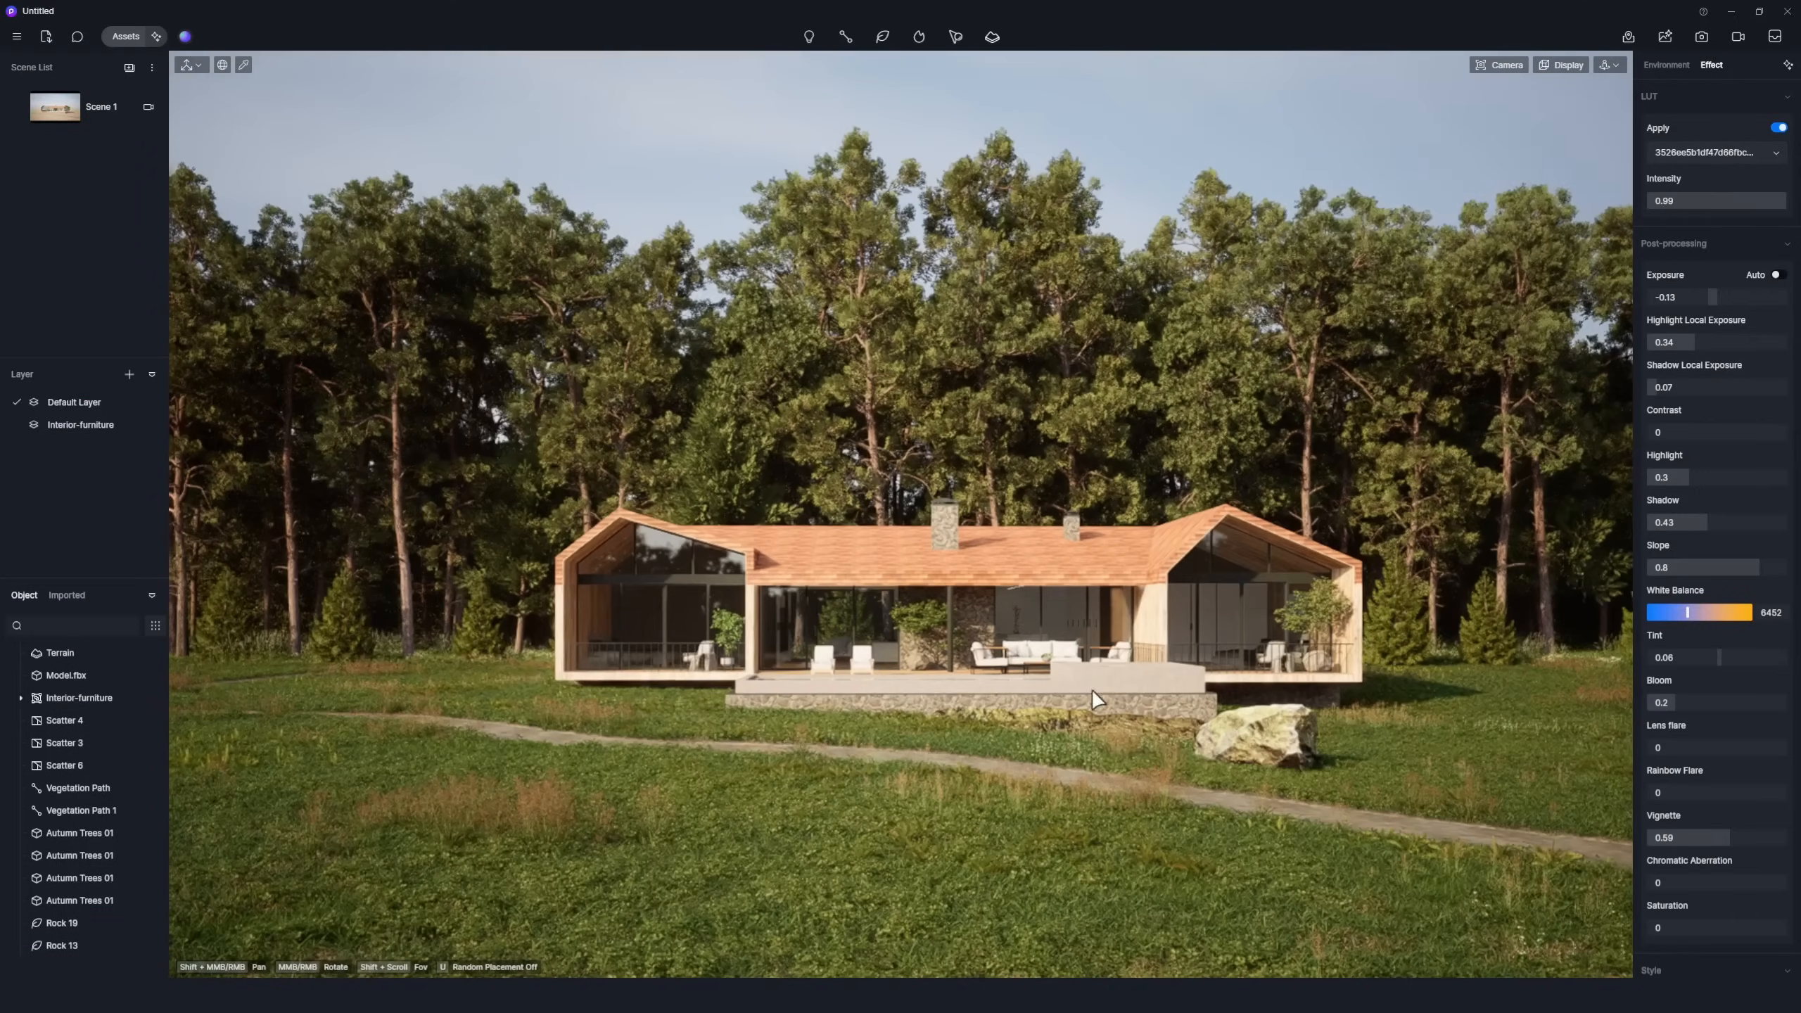
left_click(1259, 746)
left_click(1453, 709)
scroll(1452, 709, "up", 3)
left_click(126, 36)
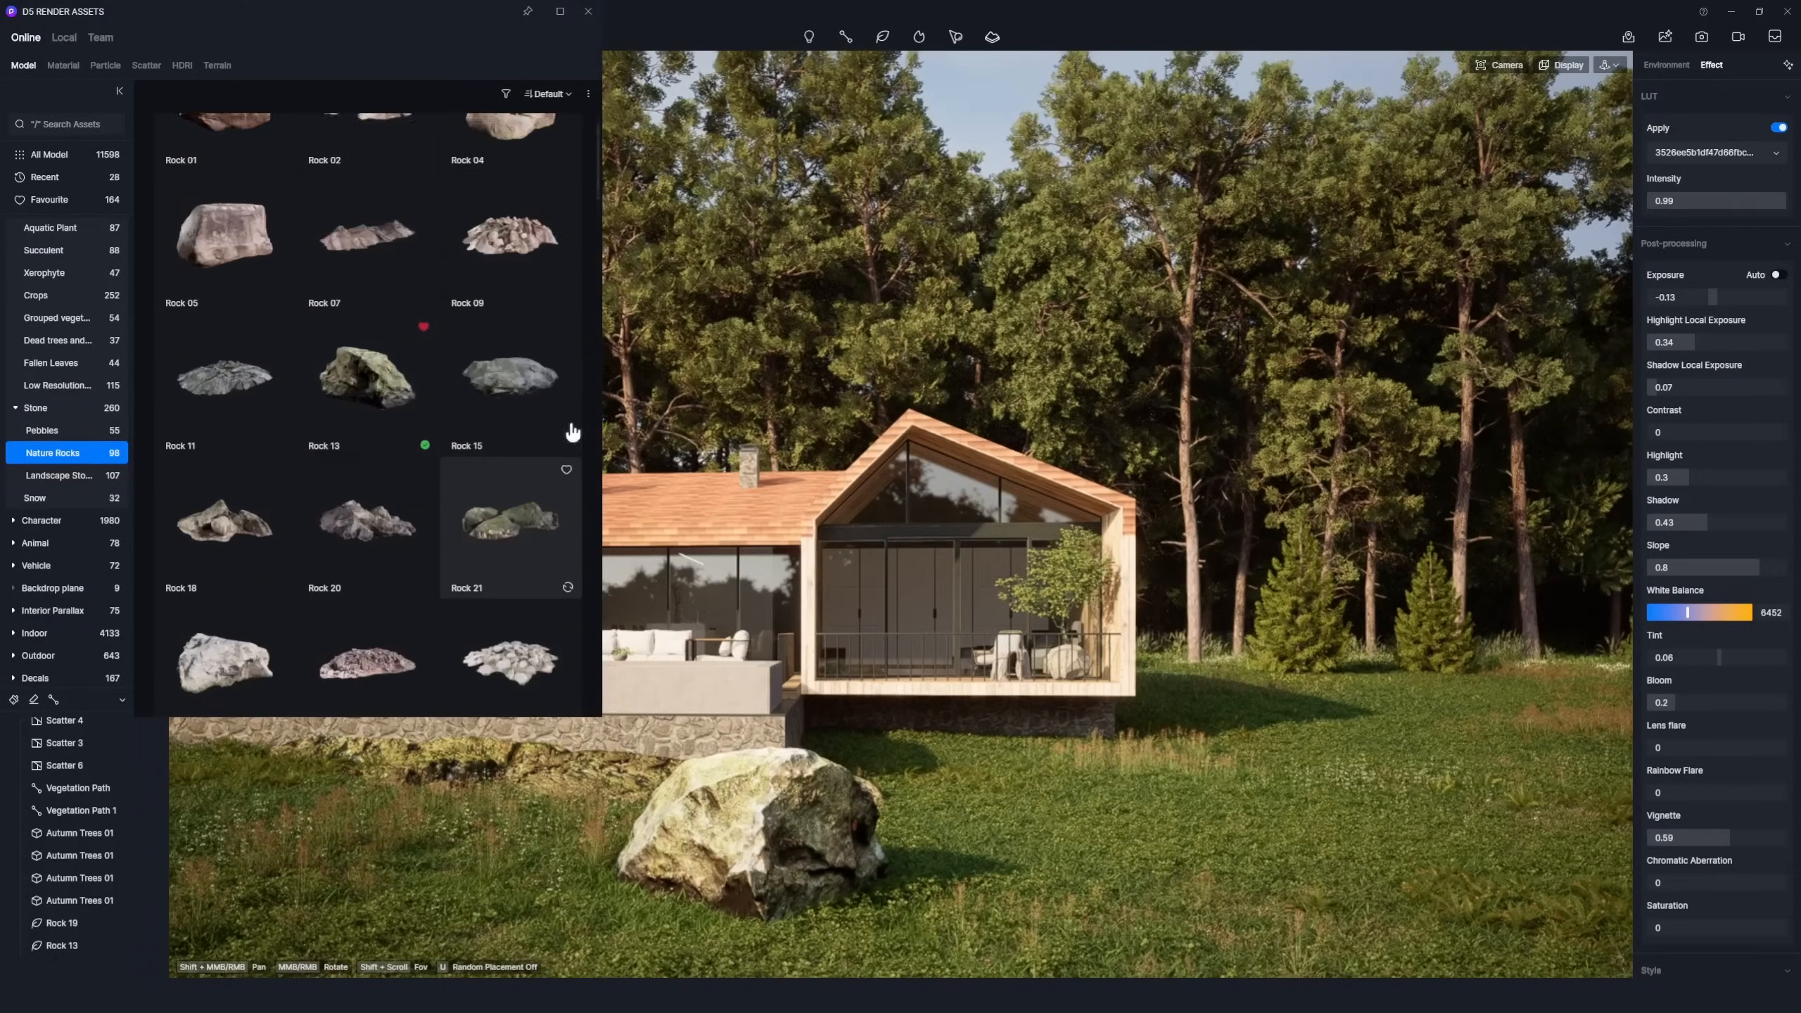
left_click(510, 556)
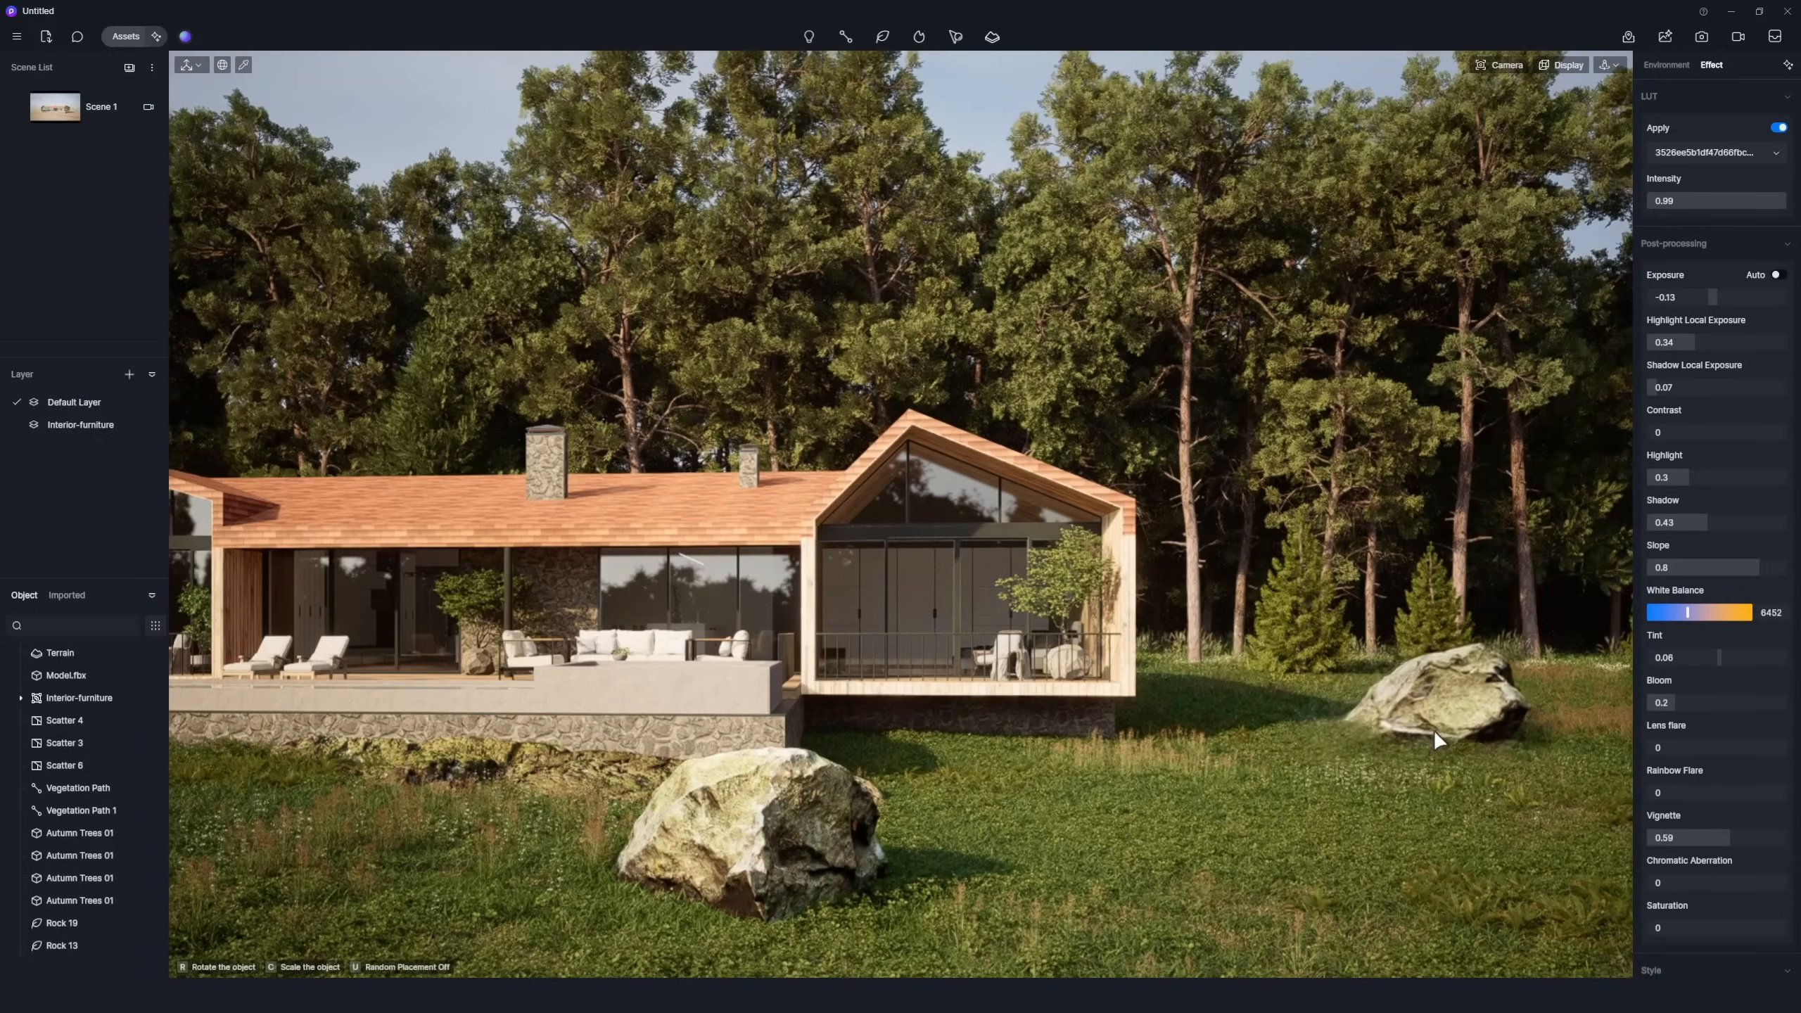
left_click(1434, 730)
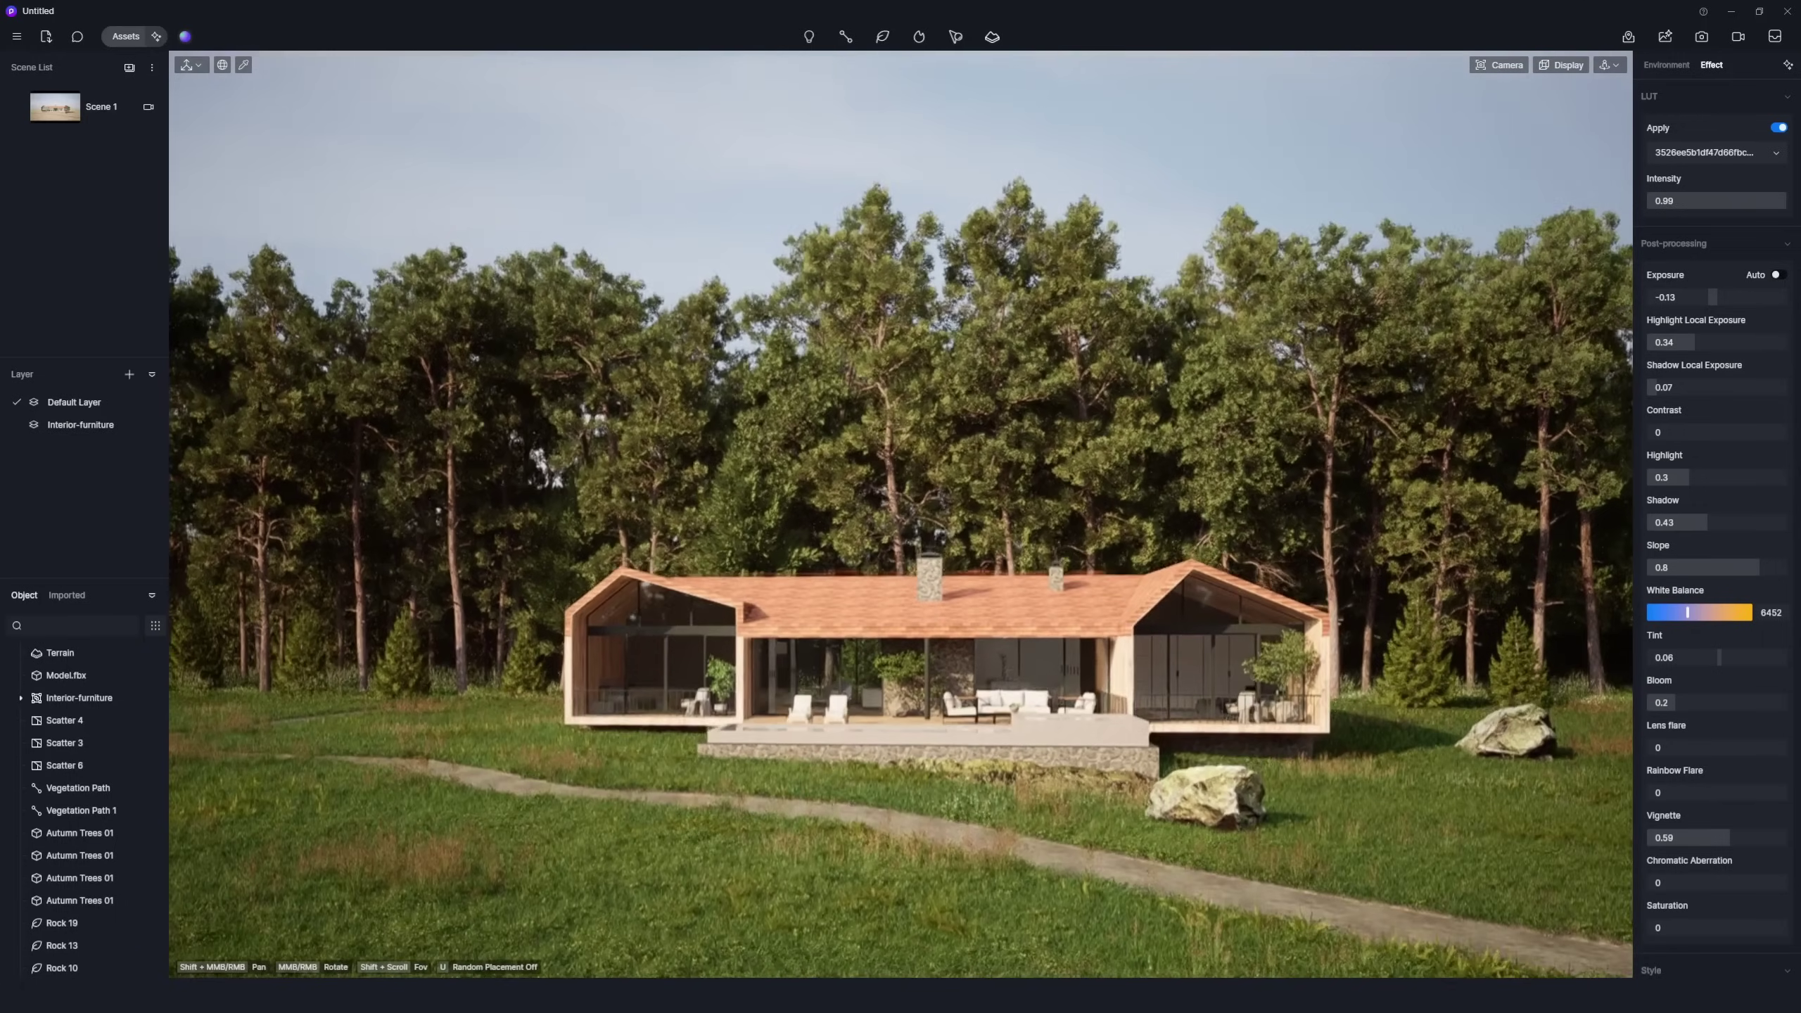
Place two more rocks on the left lawn and near the path at the left.
left_click(125, 36)
left_click(578, 555)
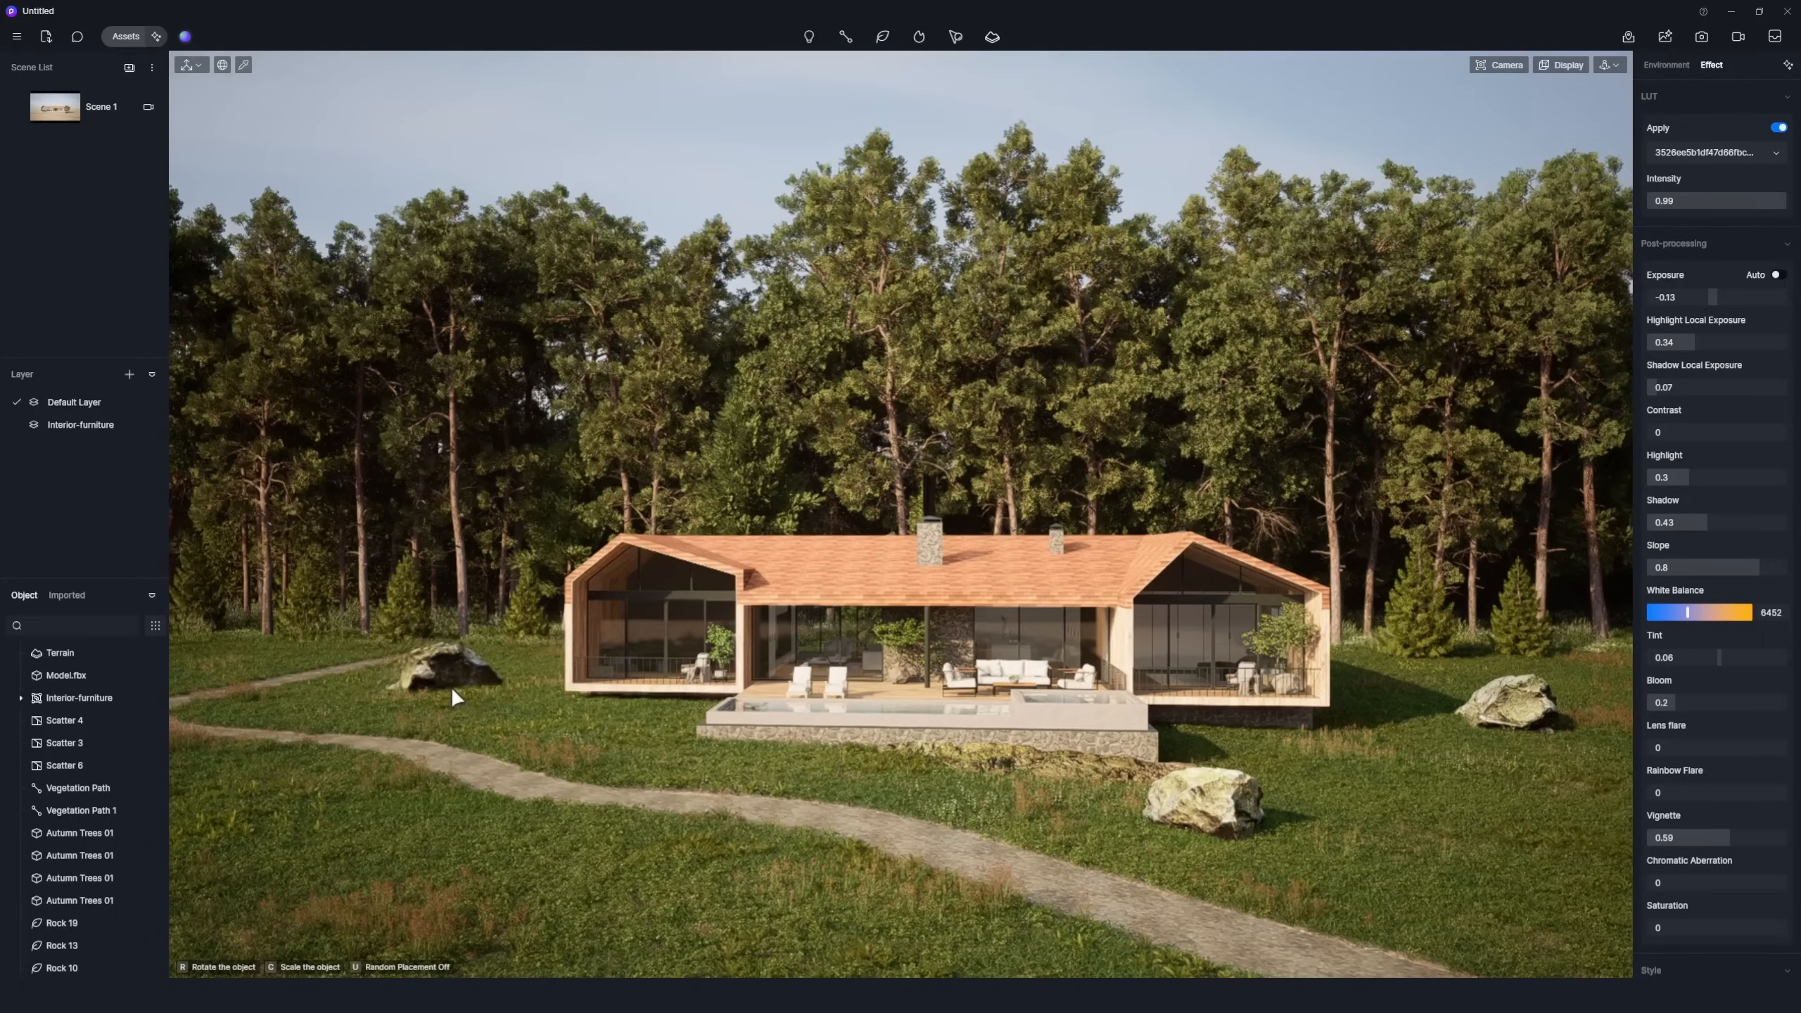
left_click(418, 705)
left_click(126, 35)
left_click(342, 575)
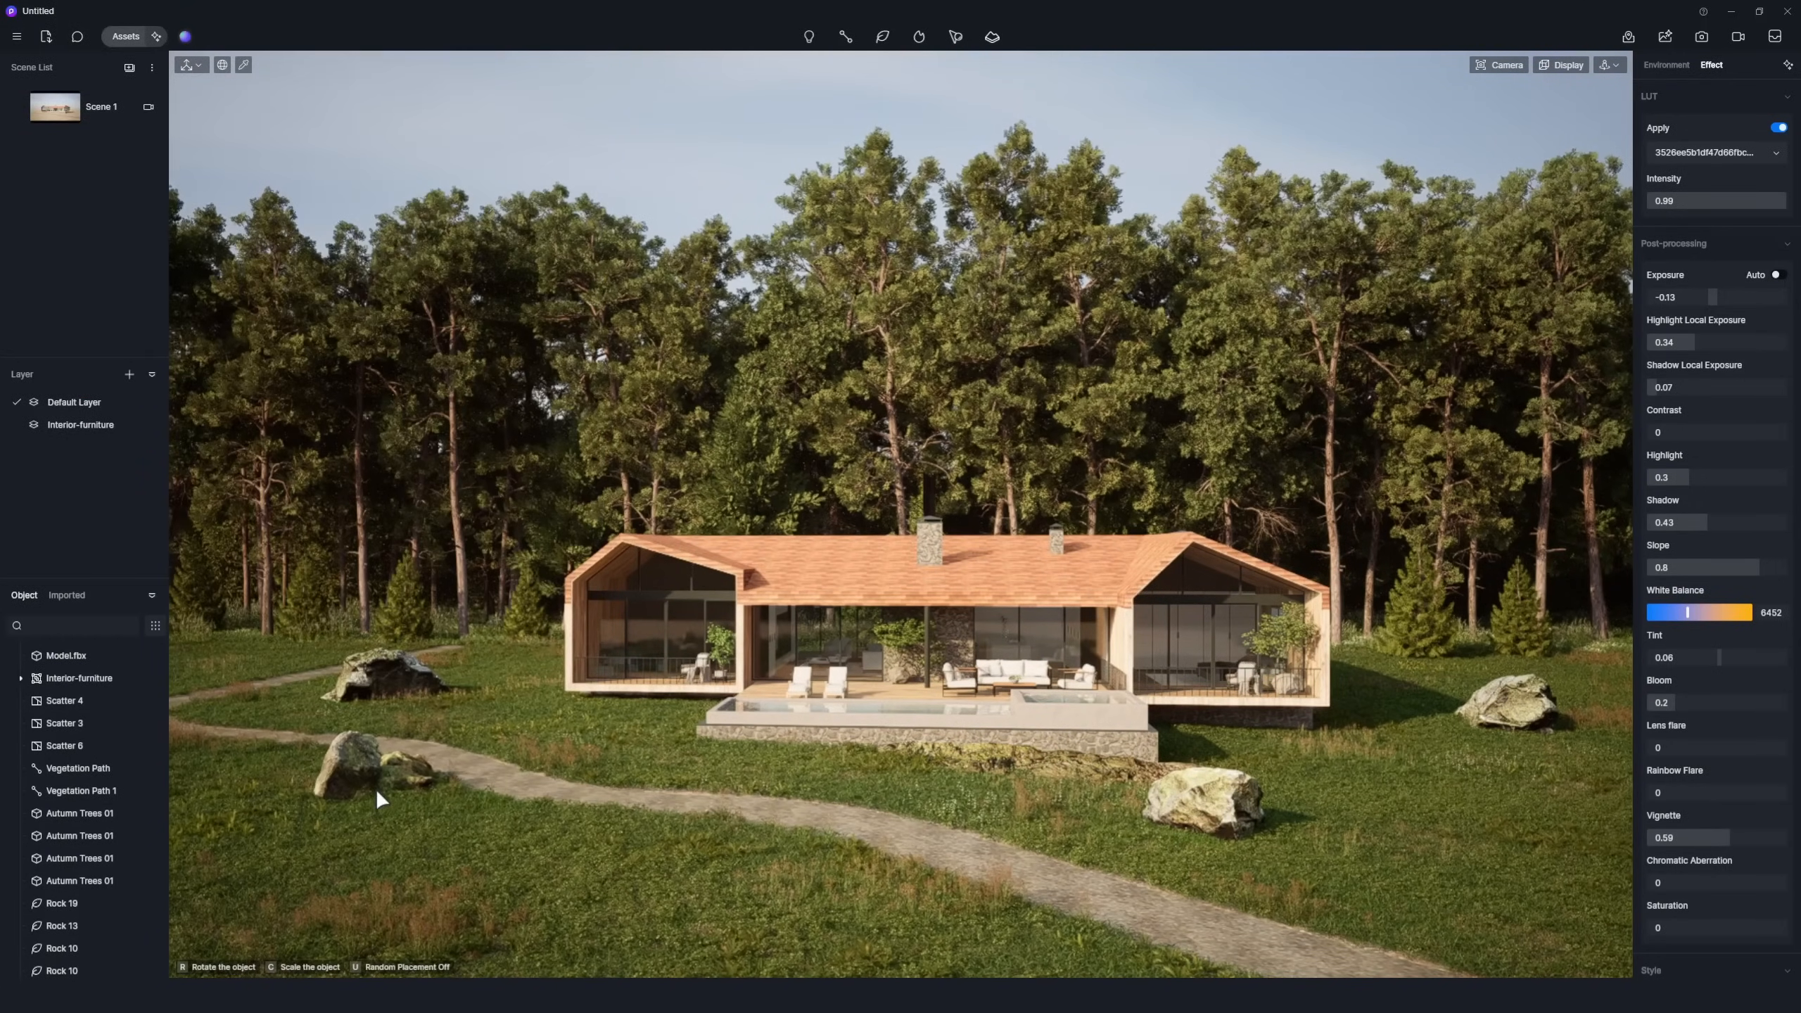
left_click(414, 808)
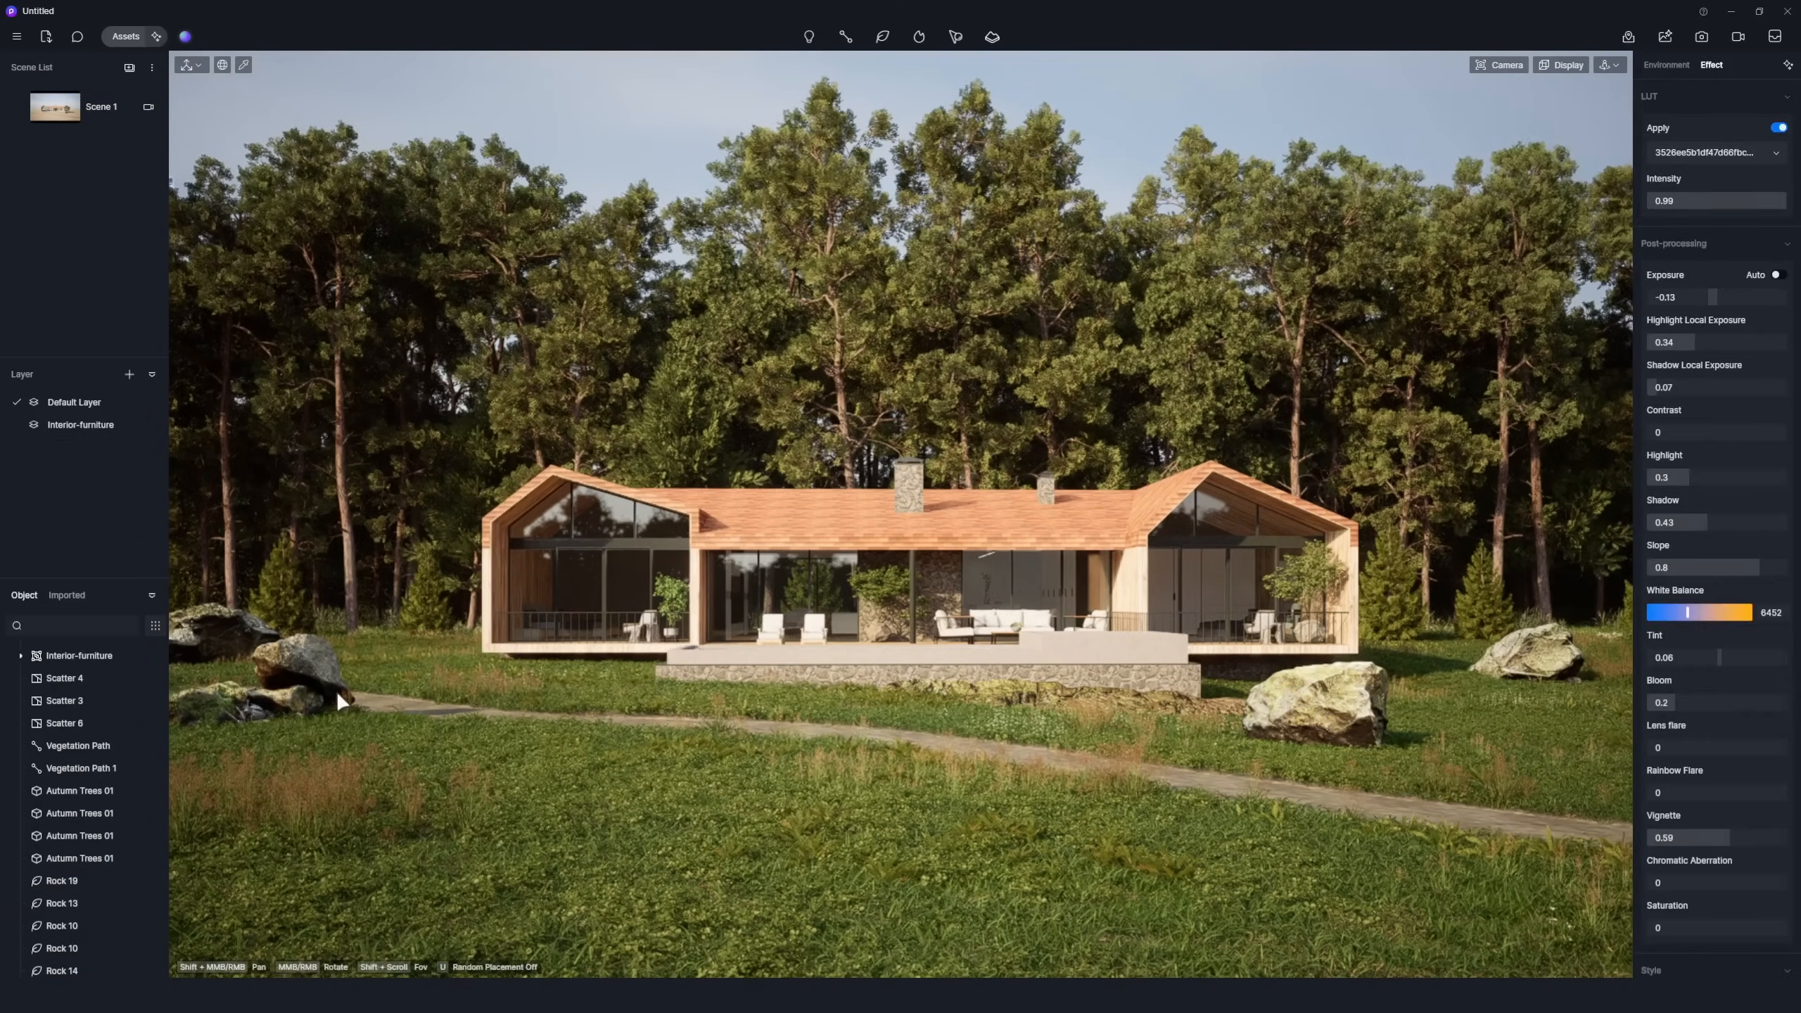
Pull the left rock into the foreground, swap its model and enlarge it.
left_click(294, 724)
left_click_drag(295, 725, 300, 866)
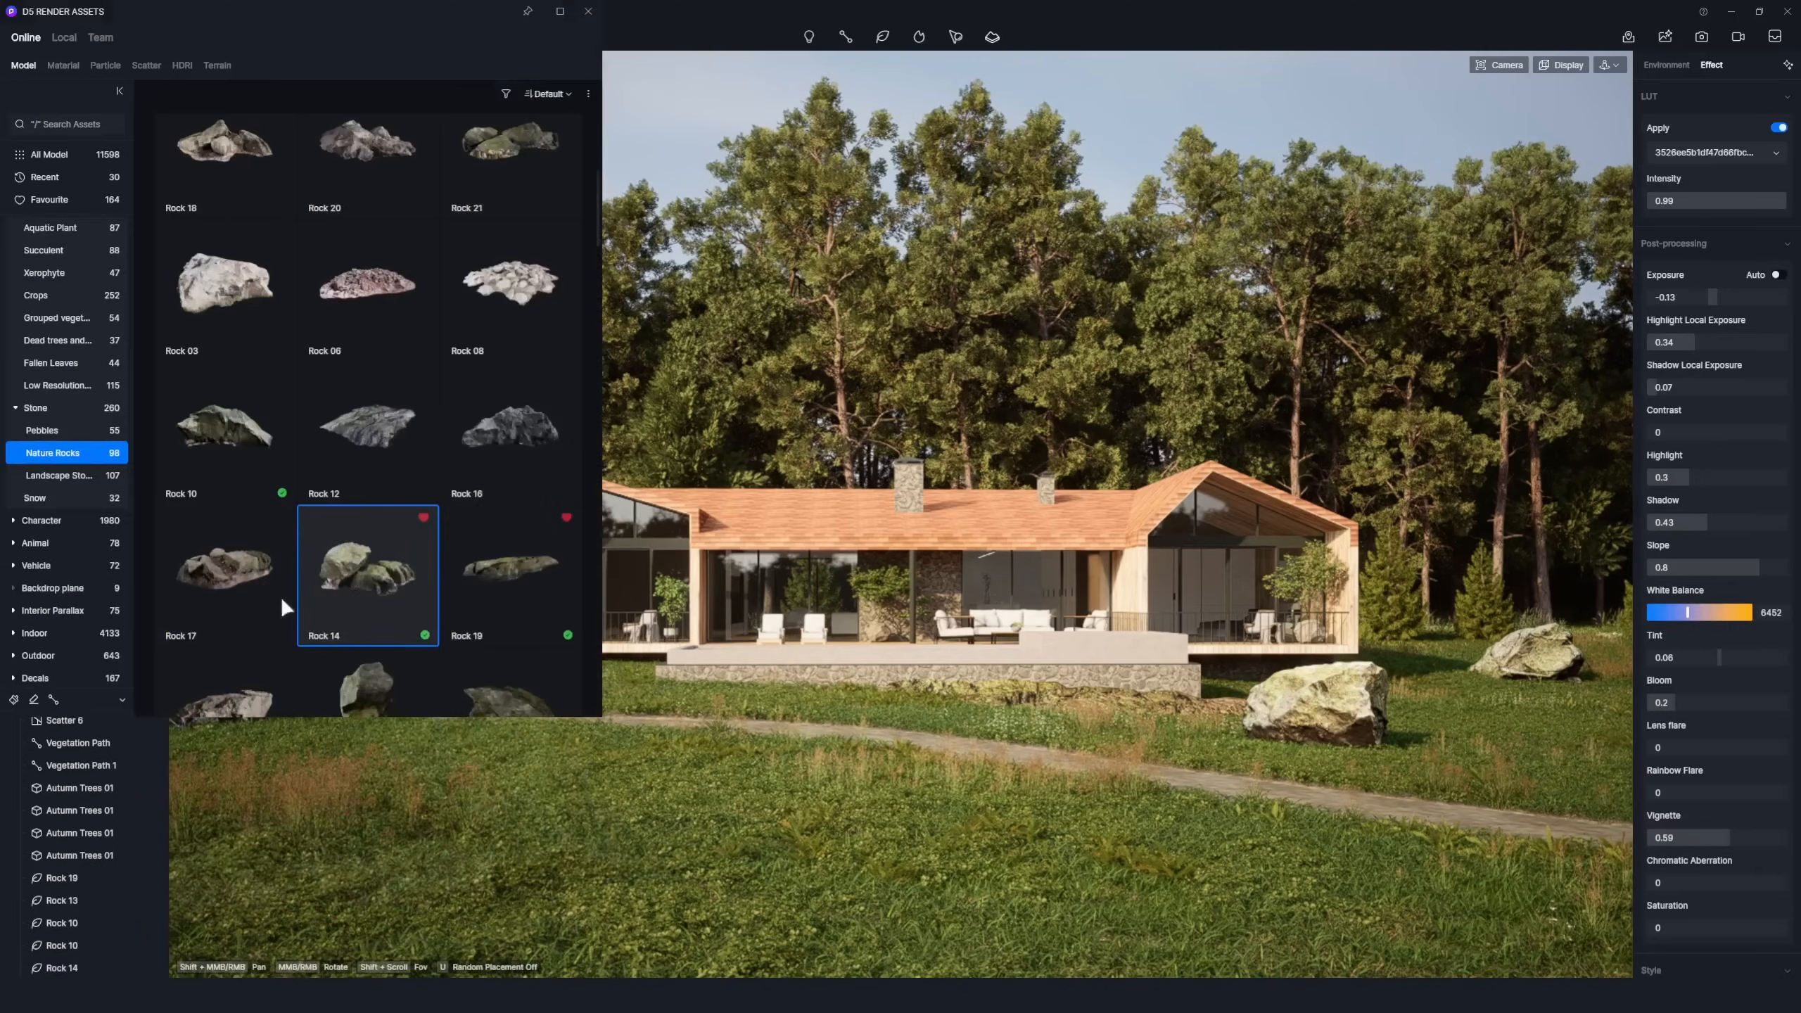
left_click(281, 596)
left_click_drag(214, 908, 185, 849)
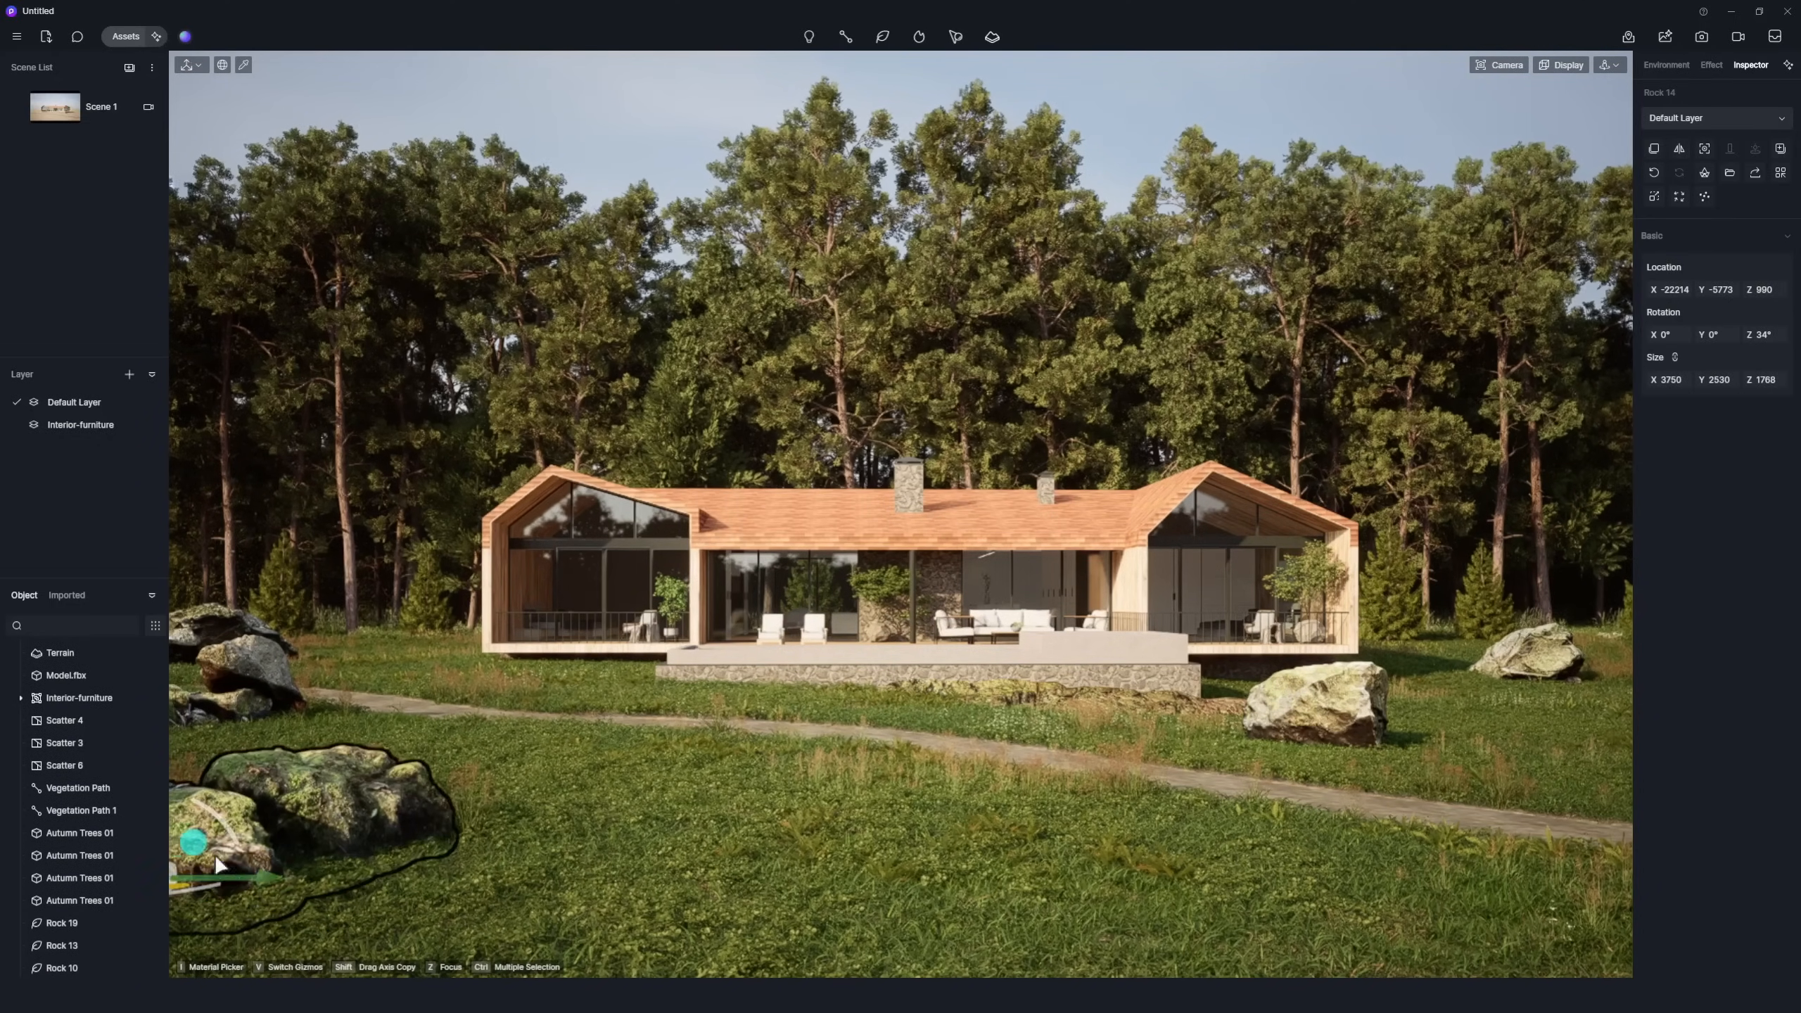
left_click(506, 854)
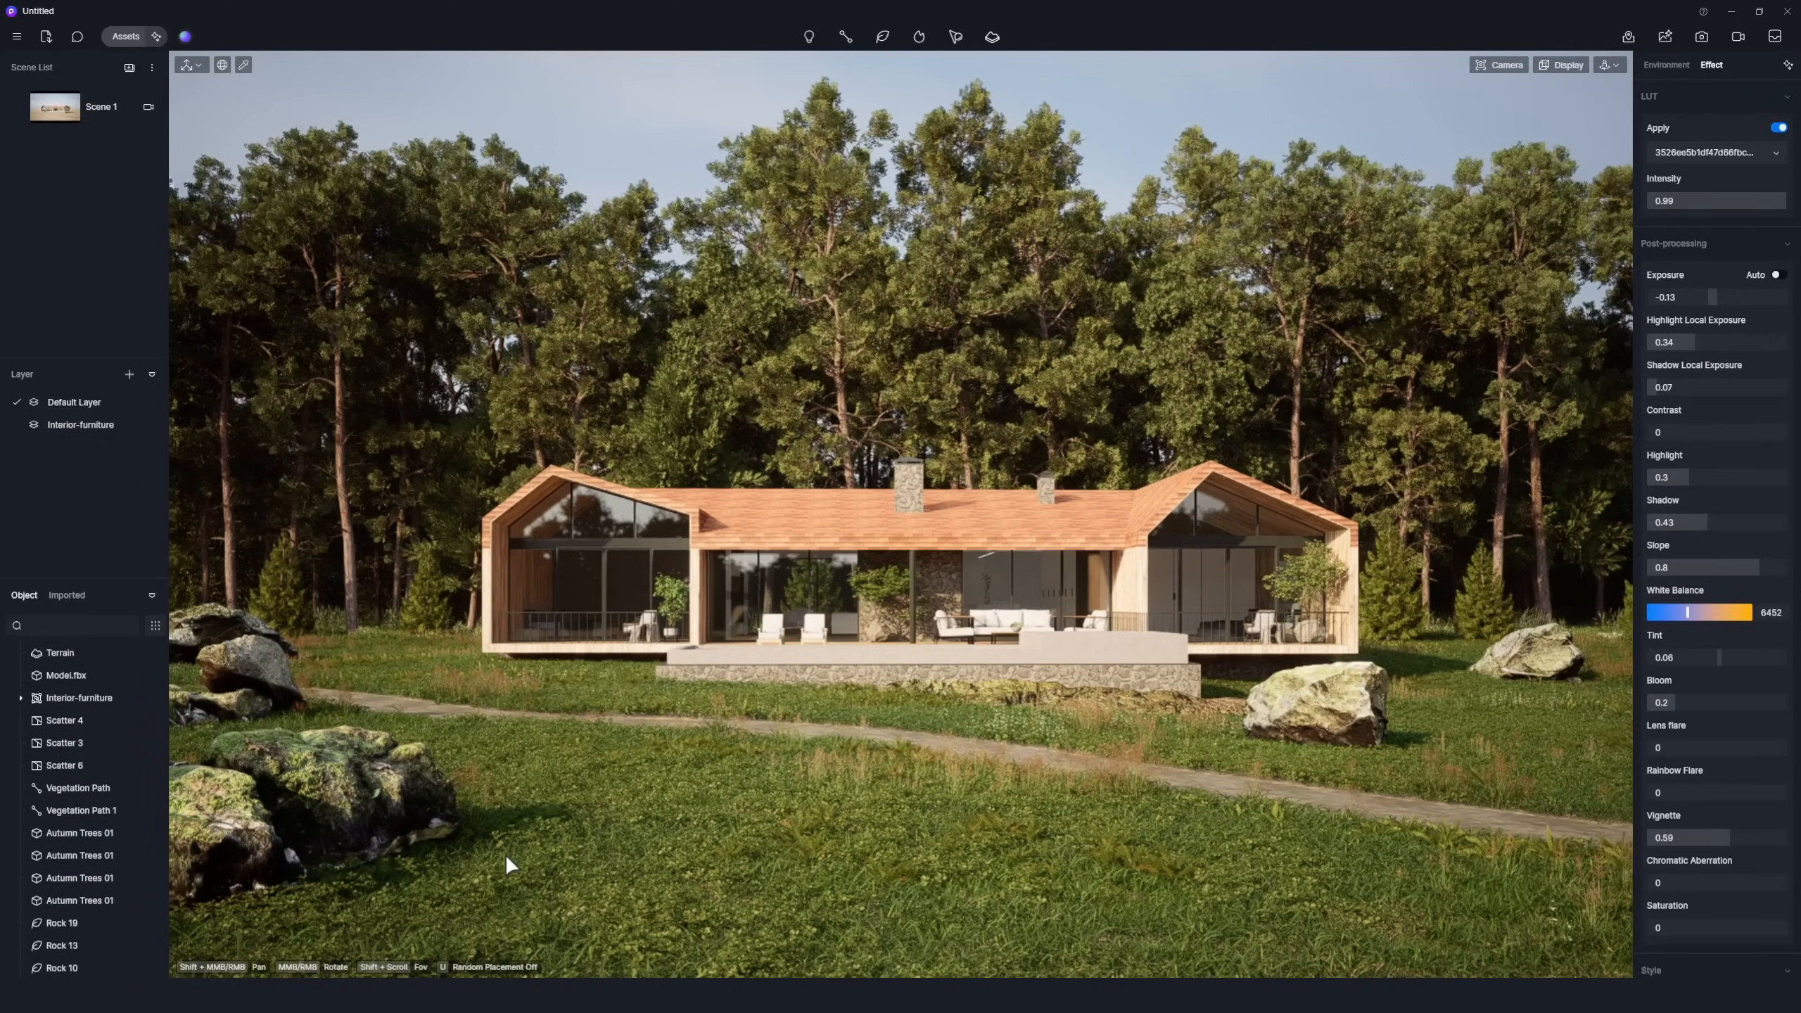
Place a flat rock beside the path on the right, rotate and reposition it.
key("ctrl+shift+a")
left_click(551, 369)
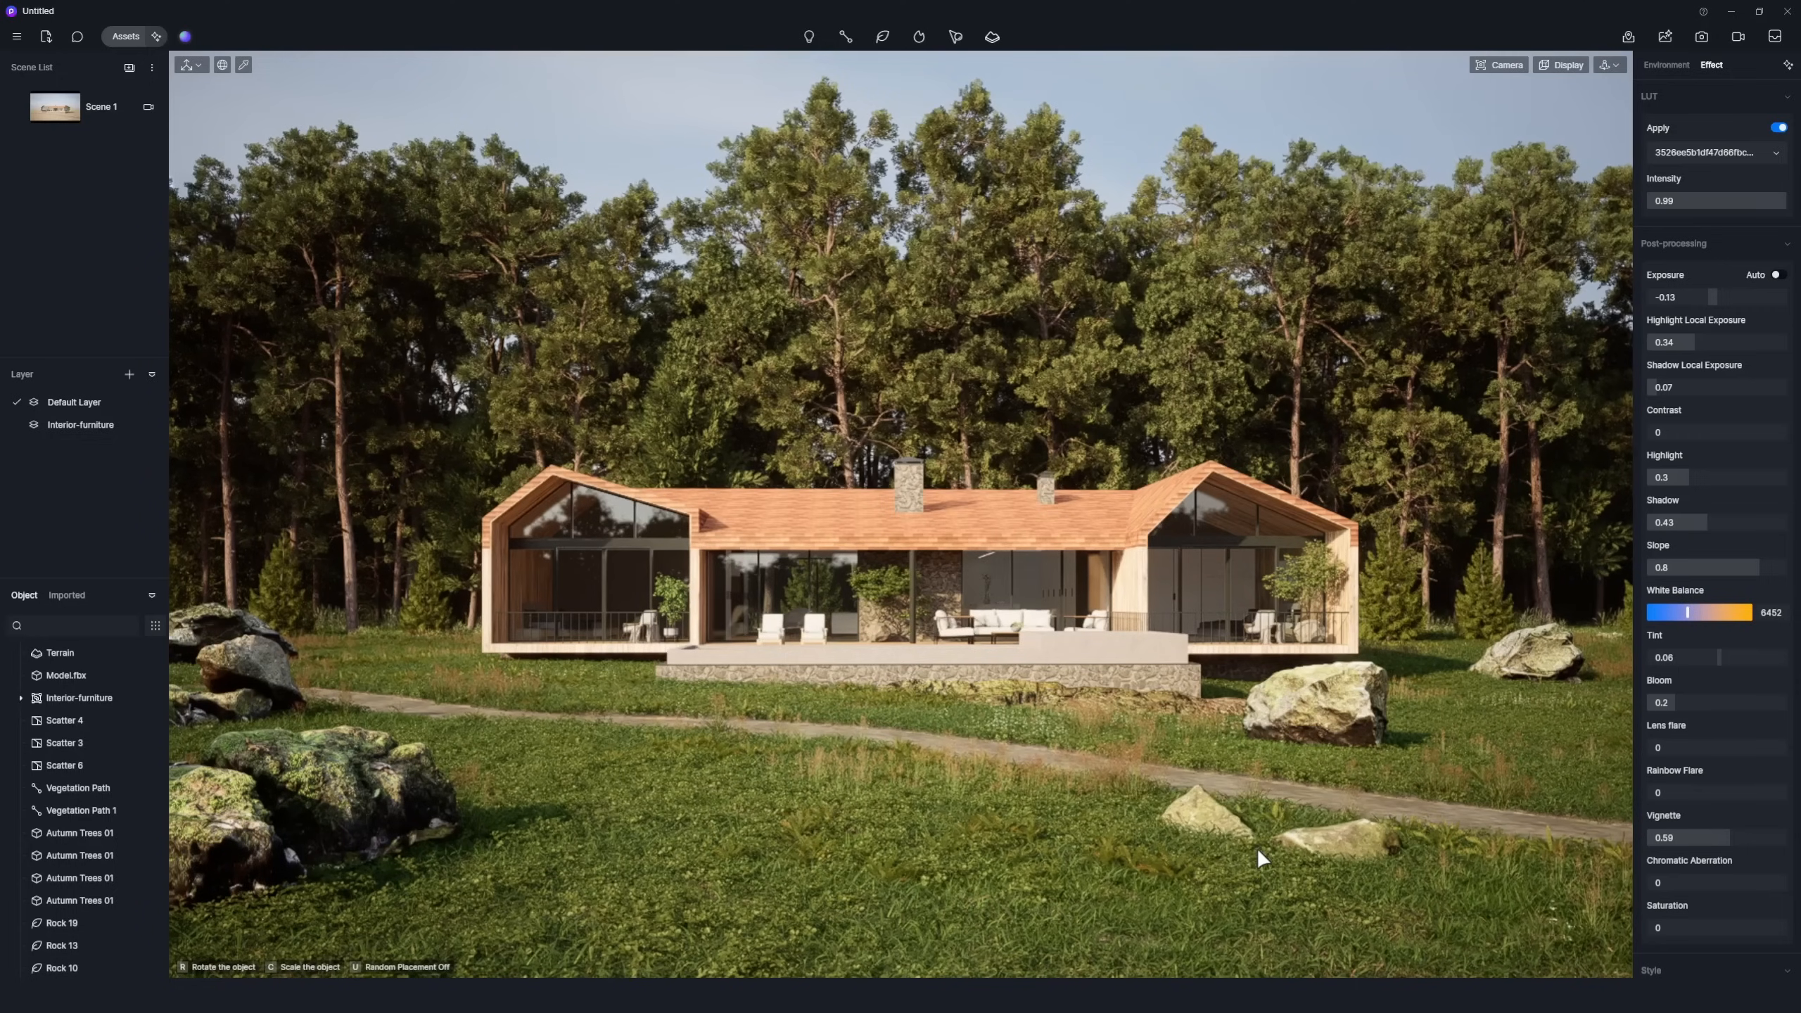
left_click(1260, 847)
mouse_move(1270, 841)
left_mouse_down()
mouse_move(1246, 825)
mouse_move(1295, 754)
left_mouse_up()
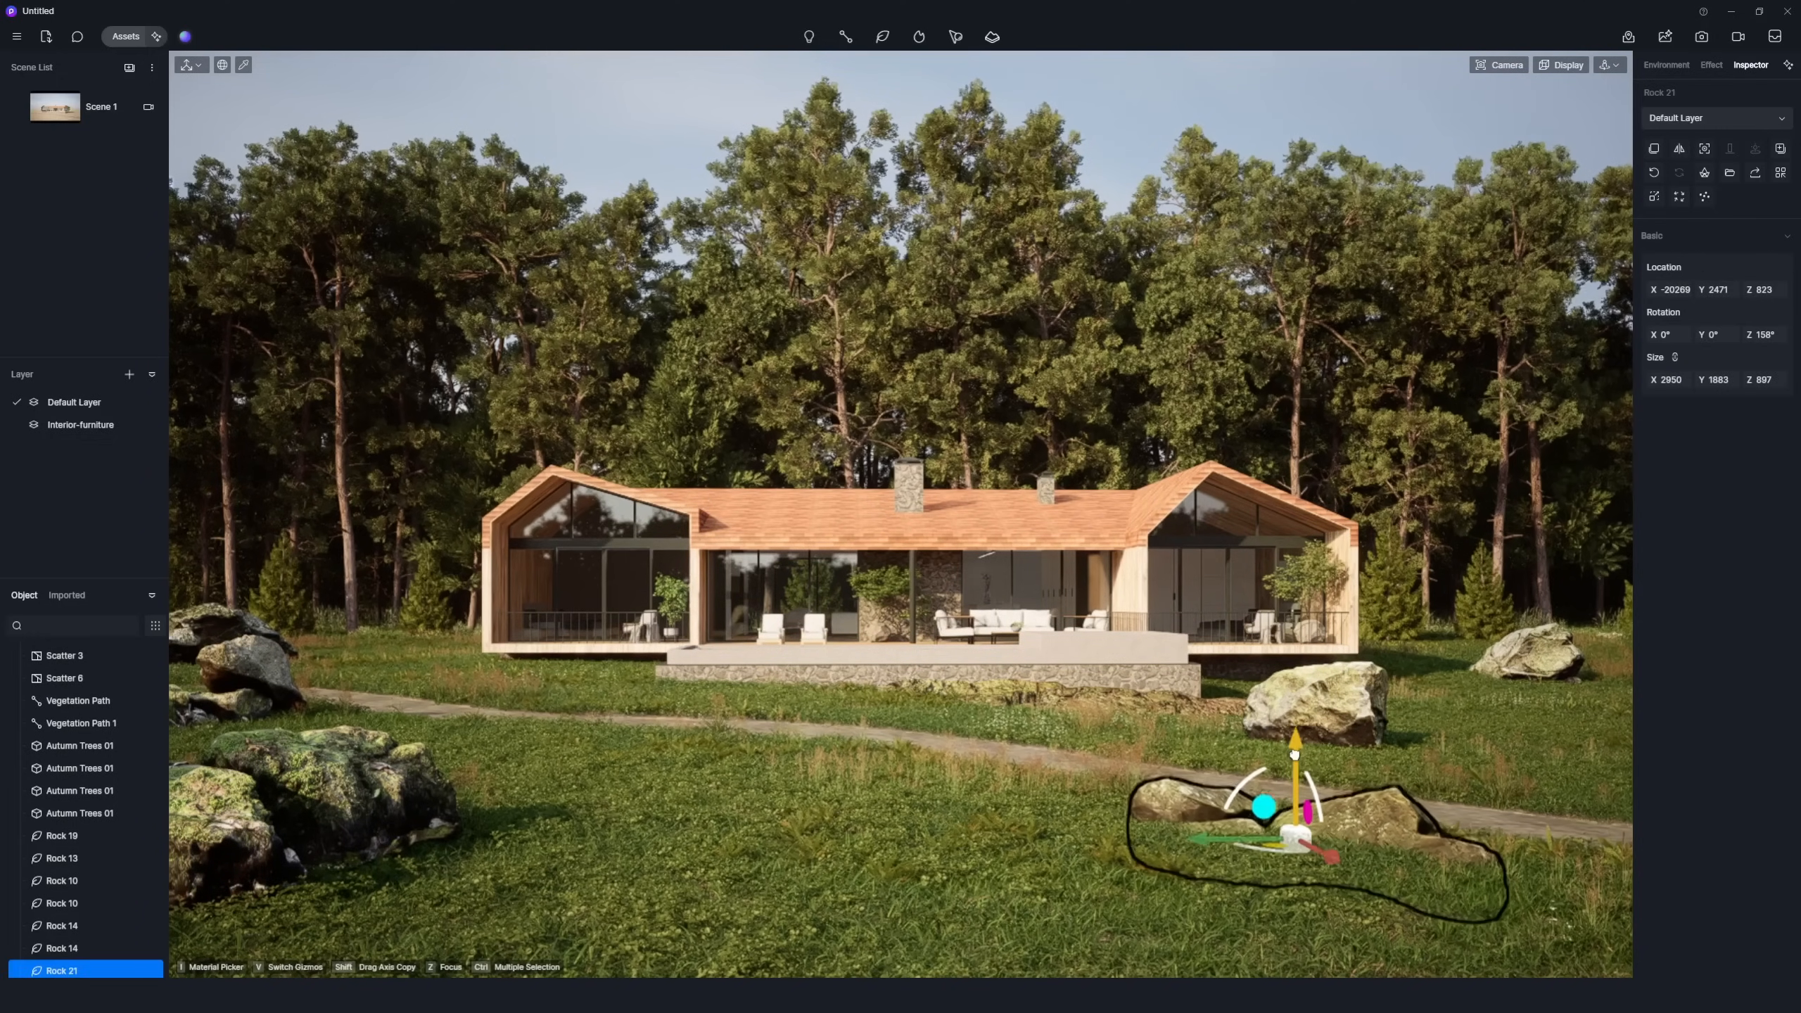
left_click(1400, 757)
left_click(1295, 837)
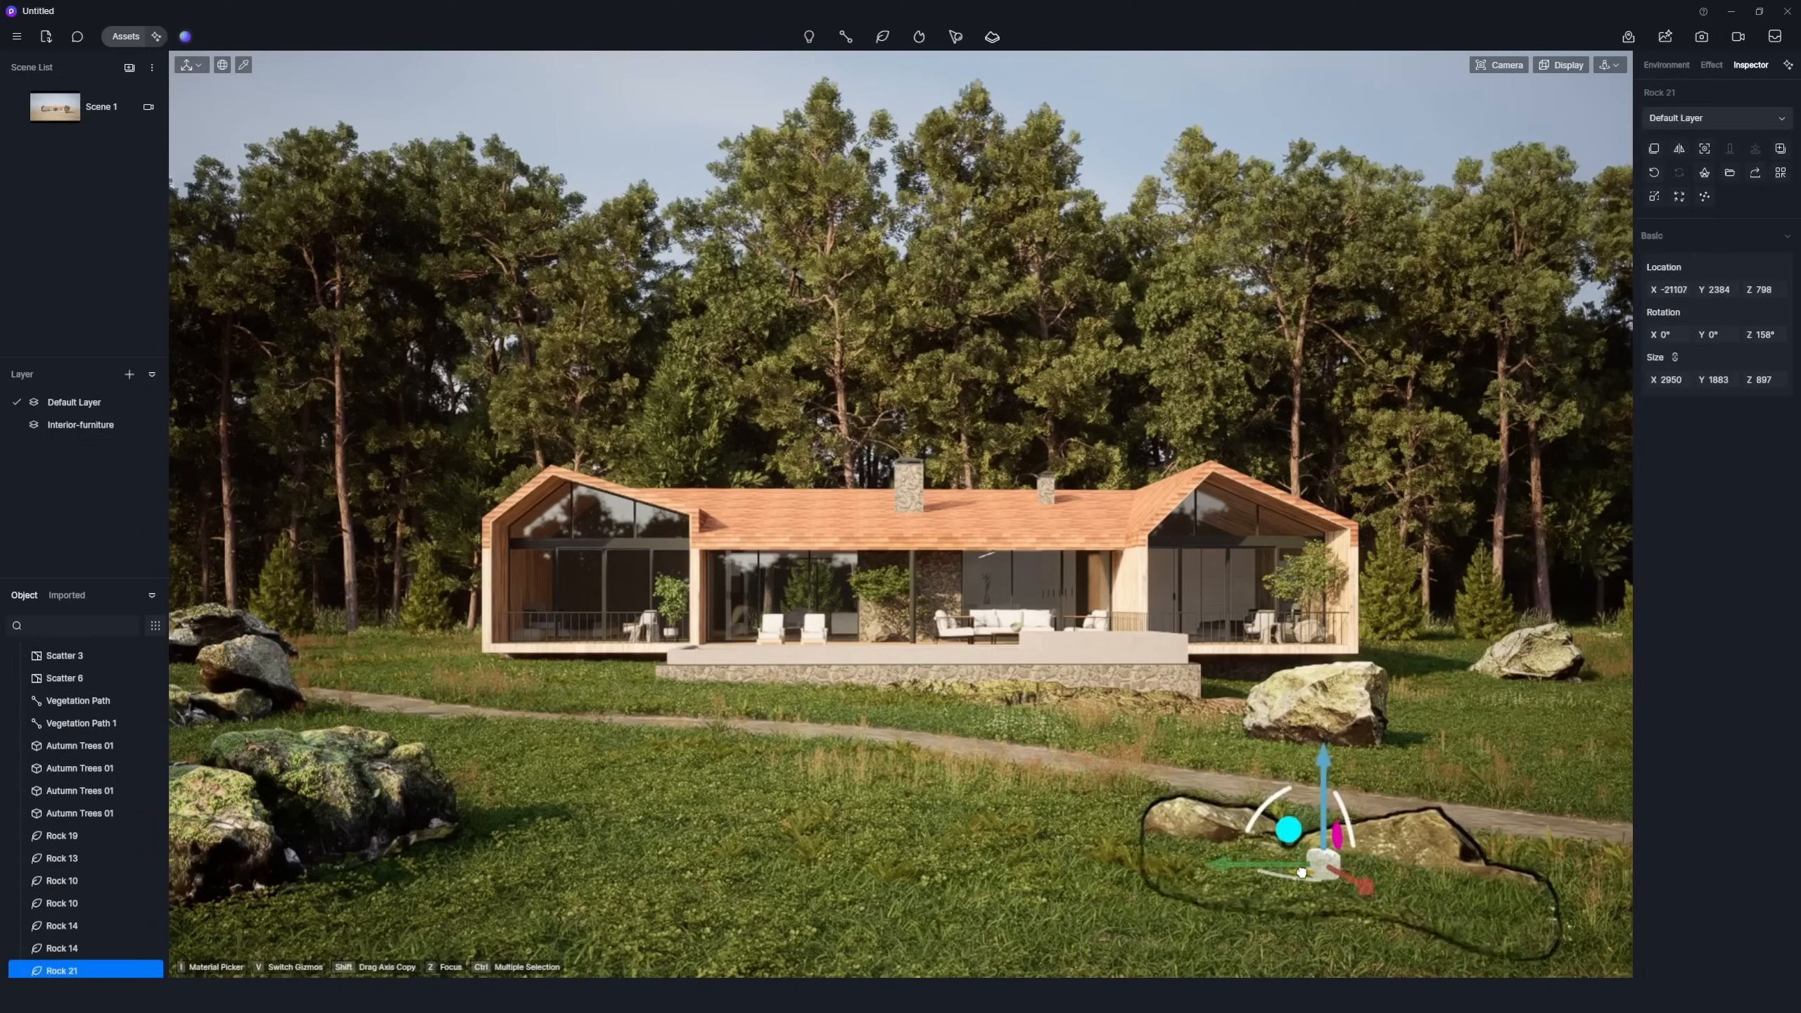
left_click_drag(1294, 837, 1308, 879)
left_click(1310, 878)
Bring up the Nature Conifer tree library.
left_click(126, 35)
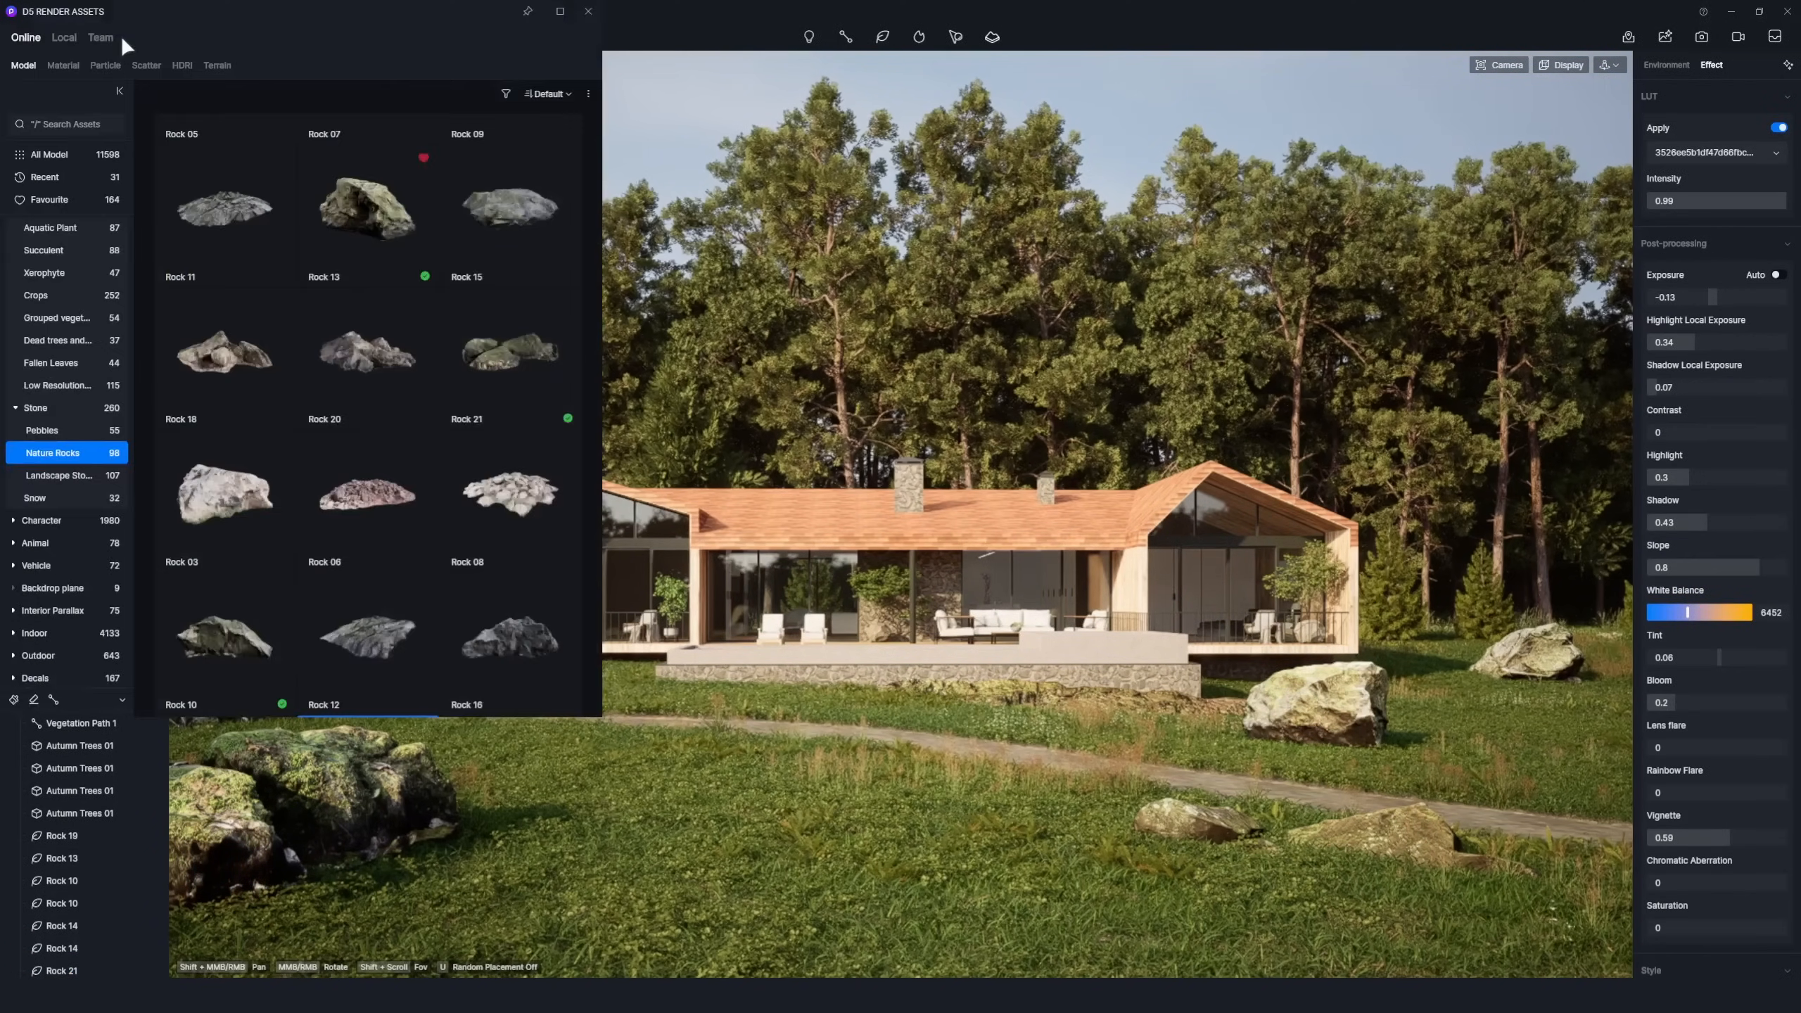
left_click(36, 228)
left_click(61, 297)
scroll(591, 320, "down", 5)
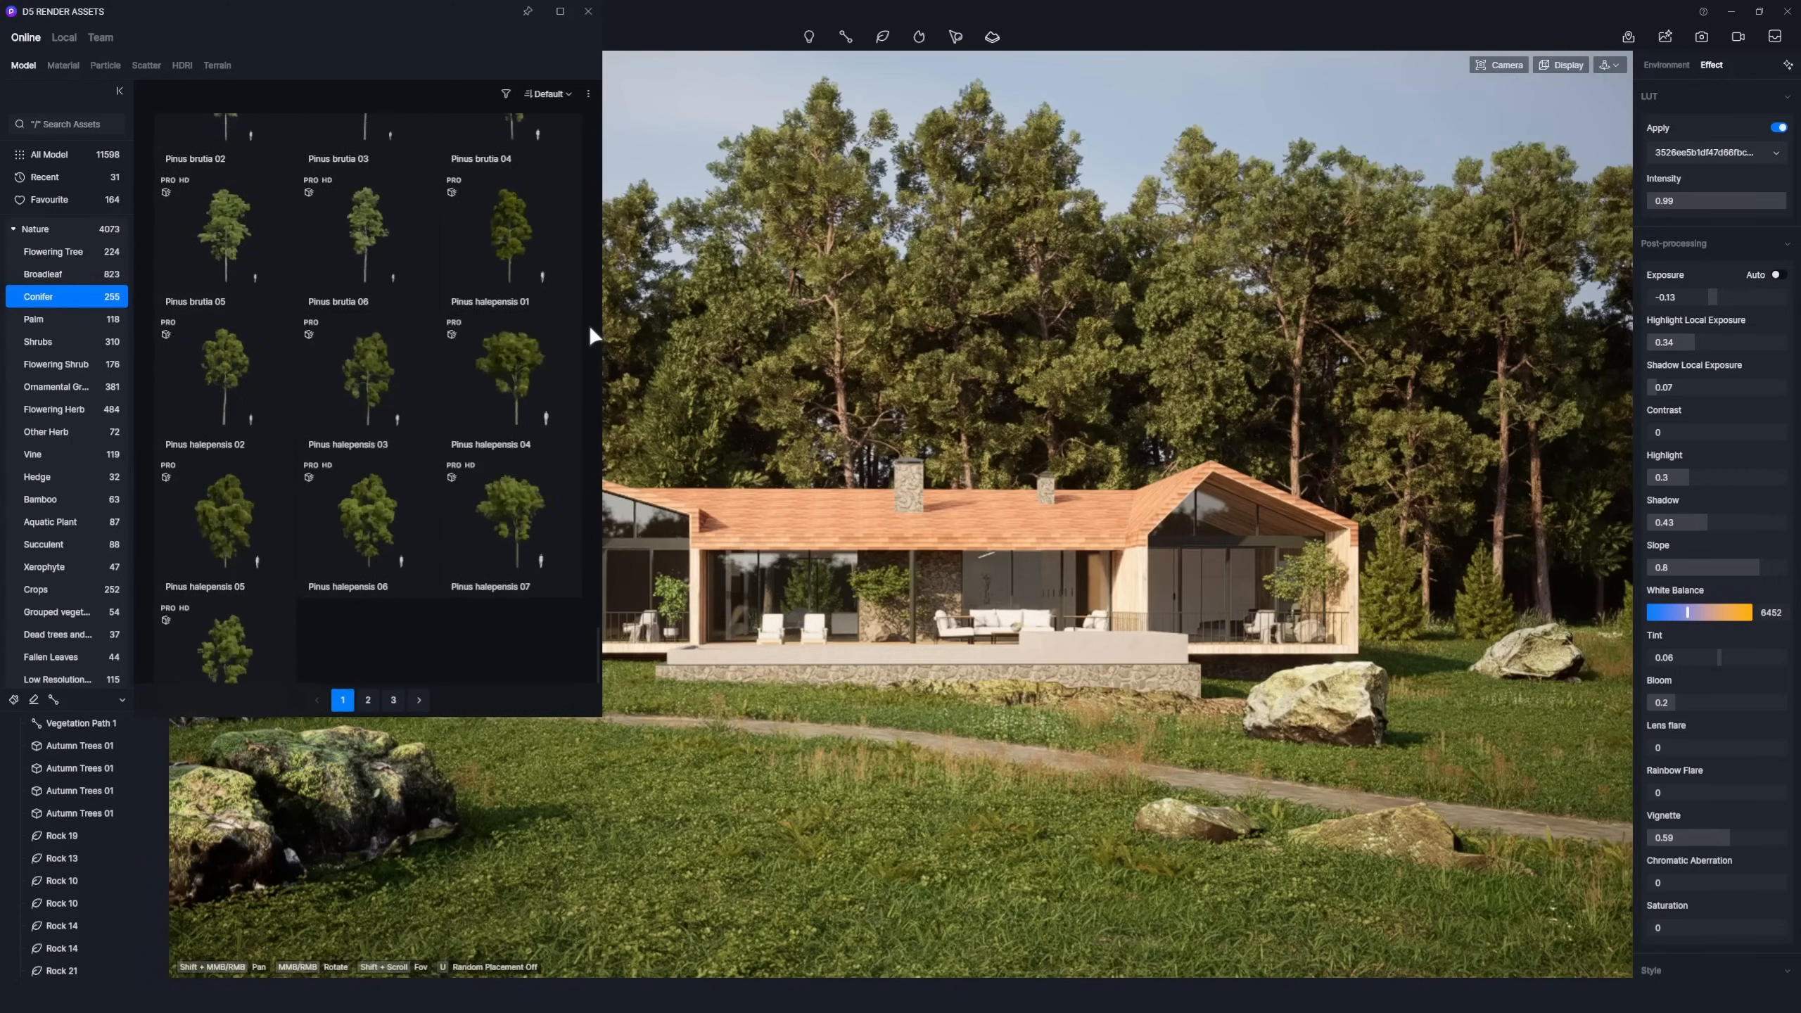
scroll(409, 566, "down", 2)
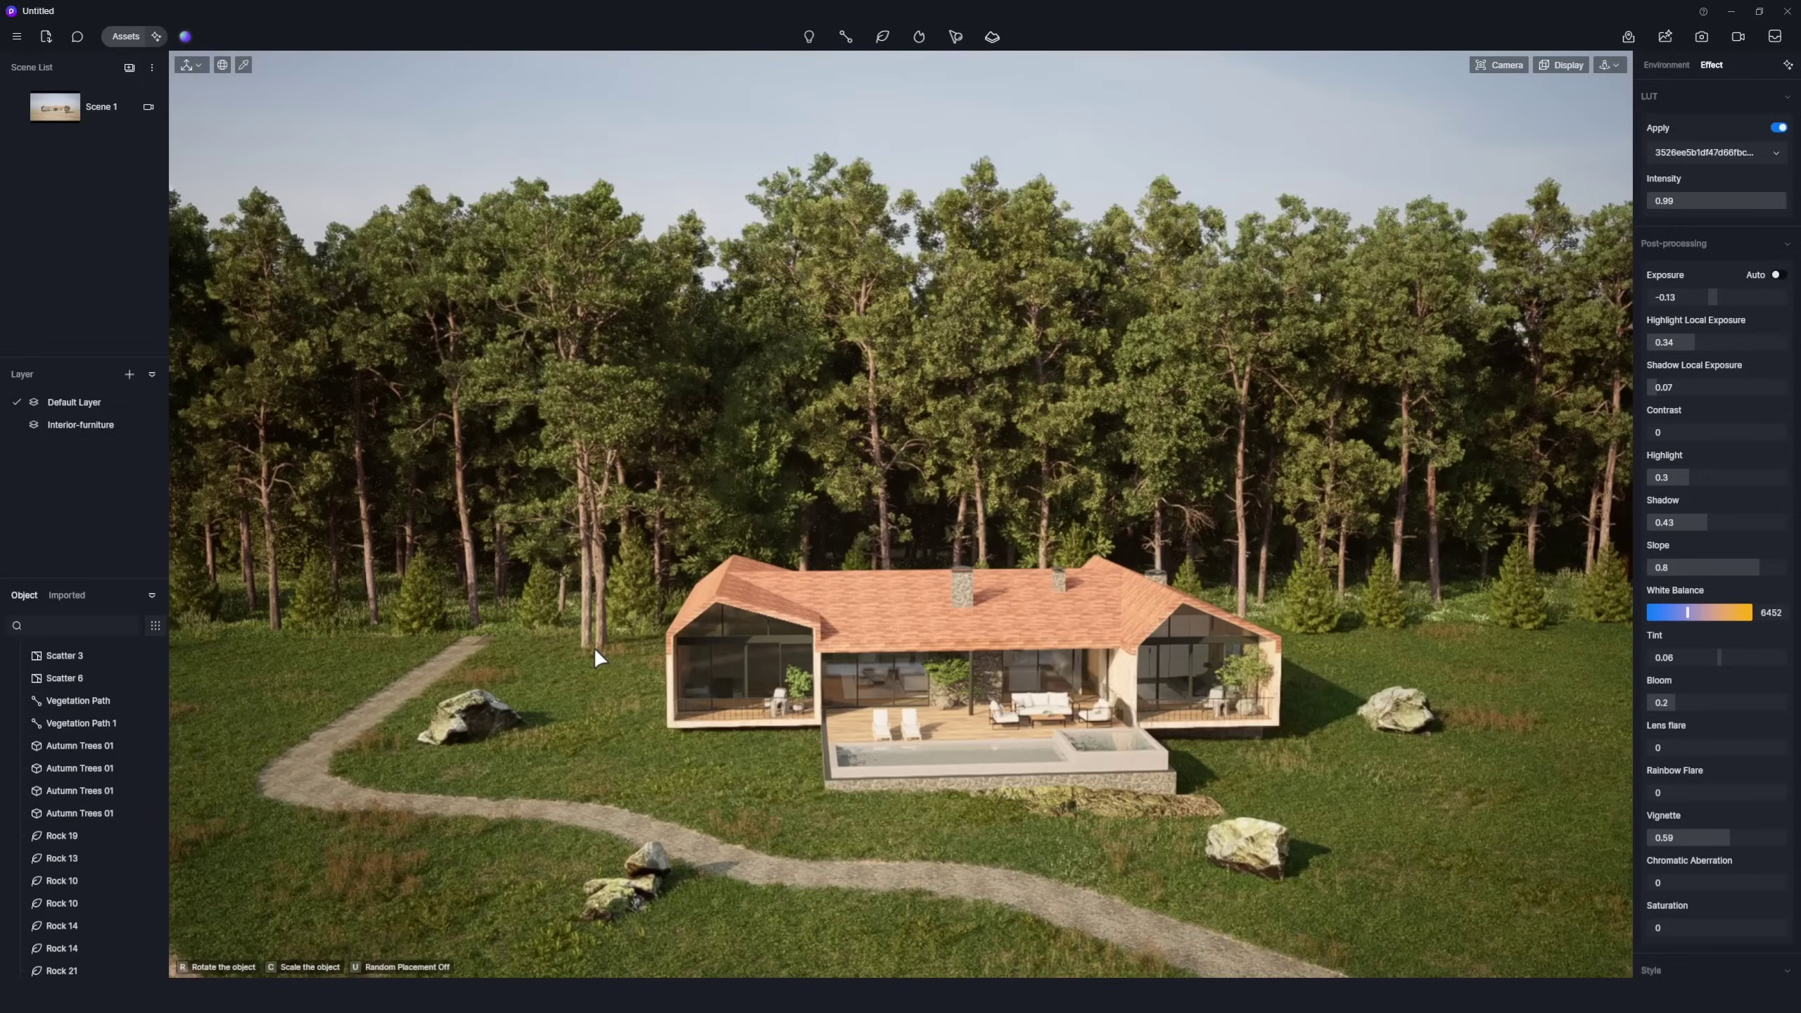
Place an enlarged Camphor pine and a pasted copy on the lawn left of the house.
left_click_drag(598, 650, 719, 630)
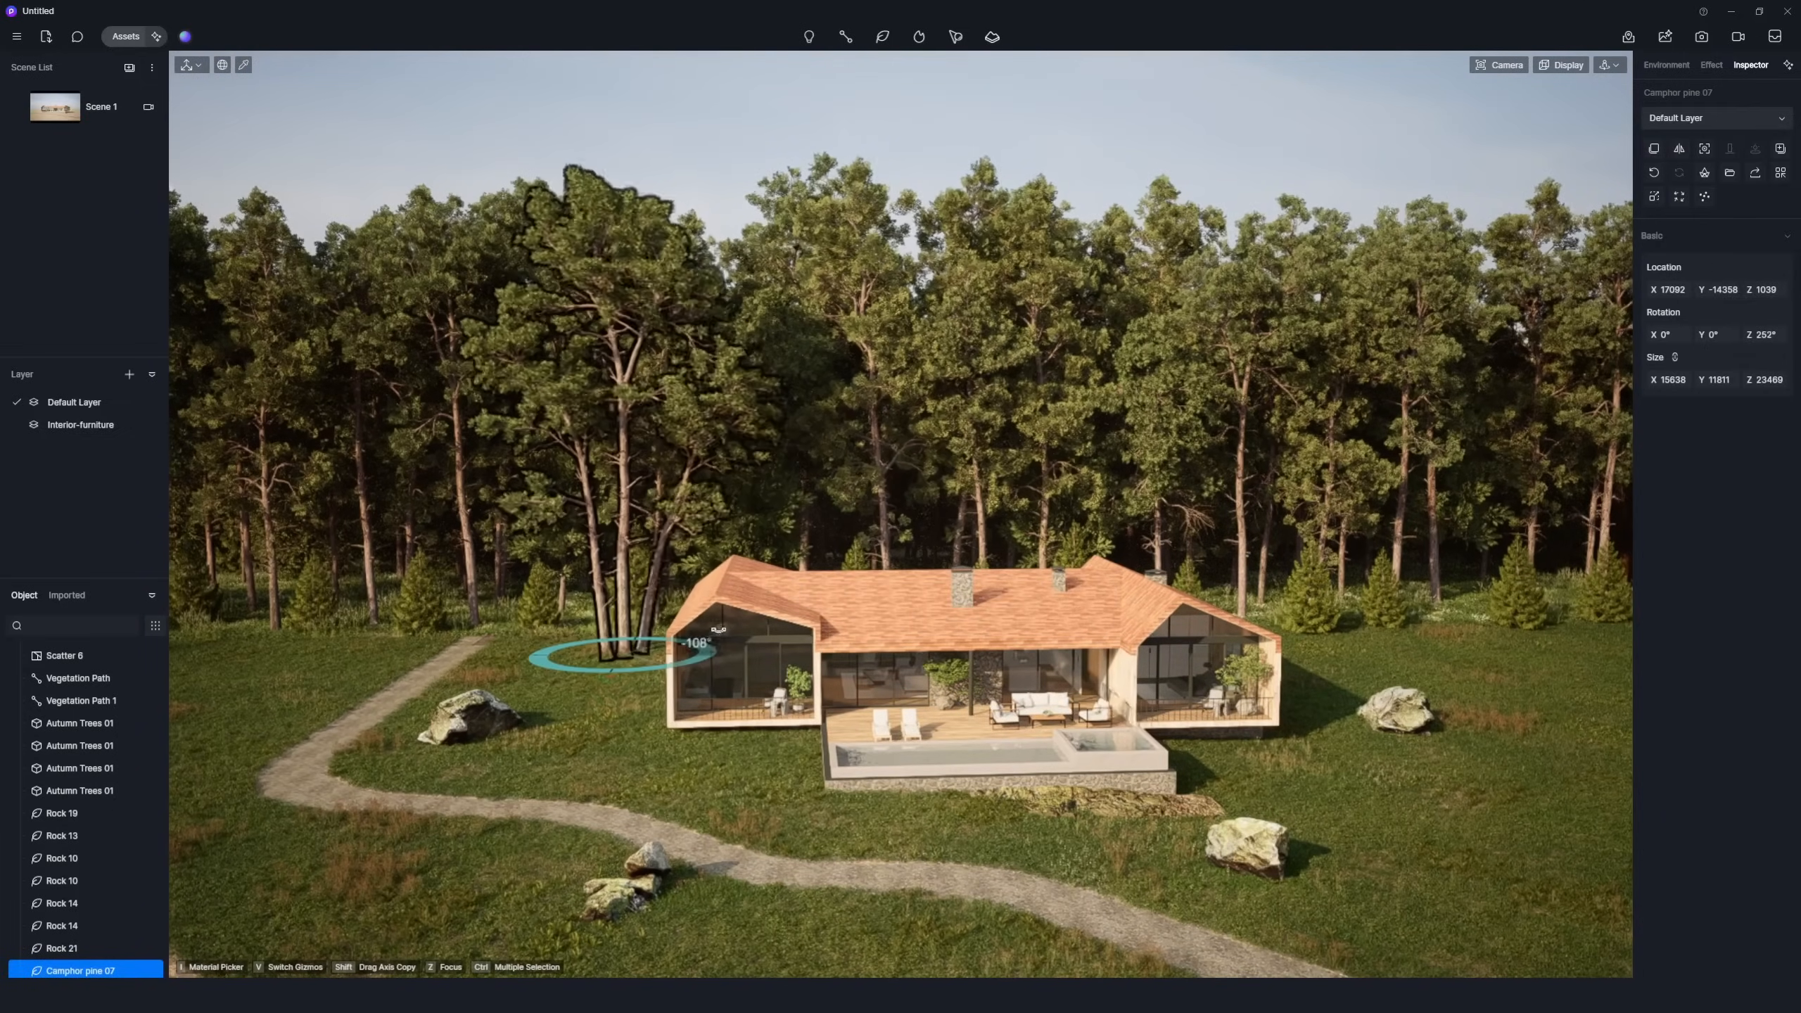
scroll(718, 631, "up", 5)
mouse_move(465, 690)
left_mouse_down()
mouse_move(496, 710)
mouse_move(510, 645)
mouse_move(485, 567)
left_mouse_up()
scroll(495, 710, "up", 3)
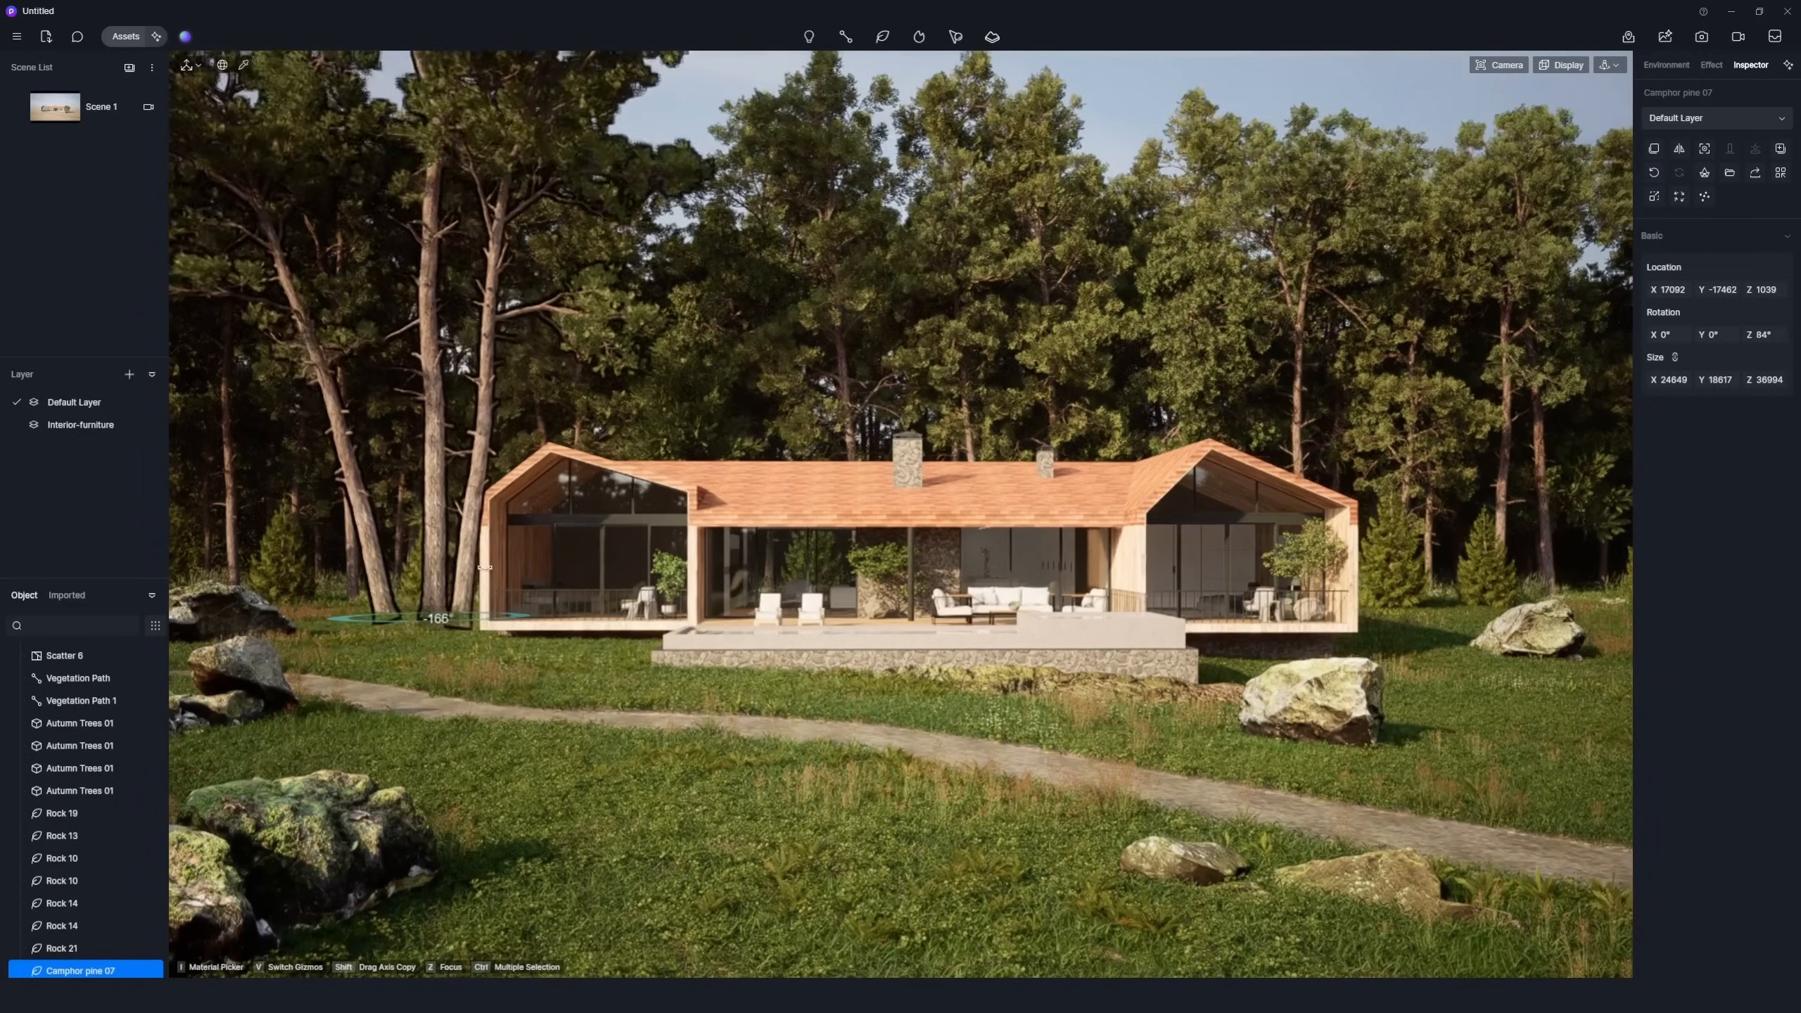
key("ctrl+v")
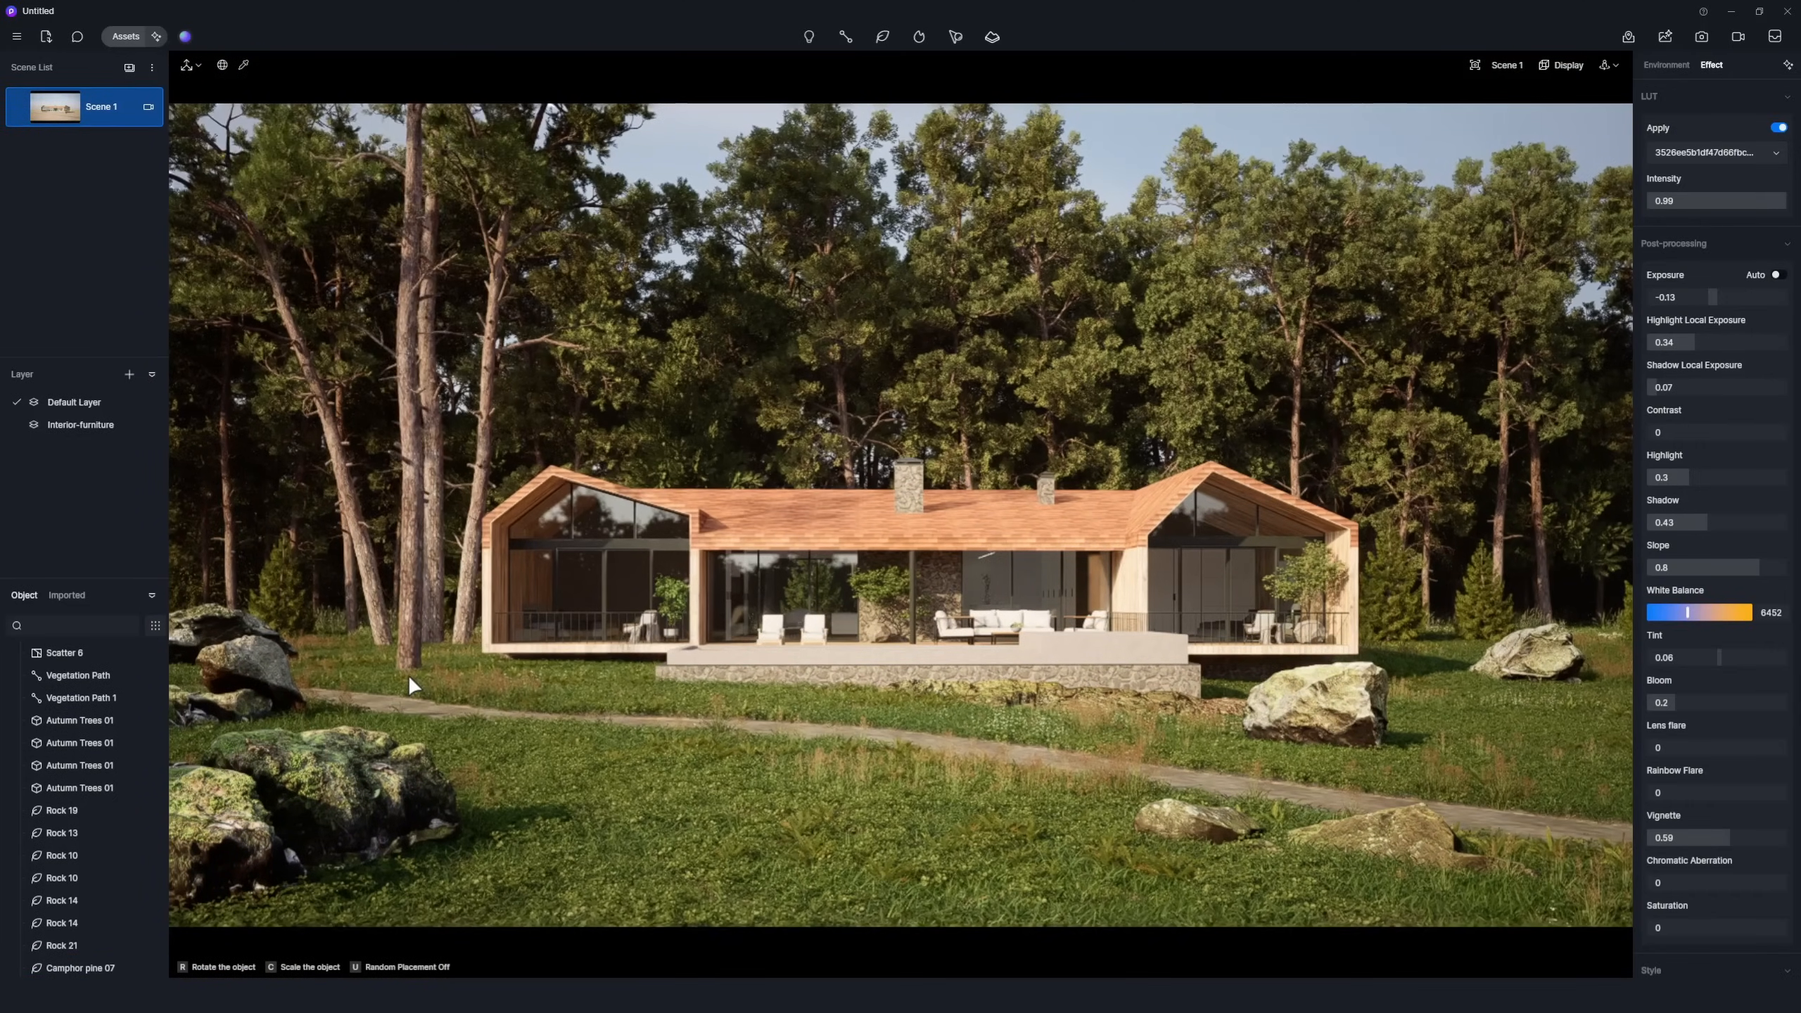
left_click(408, 675)
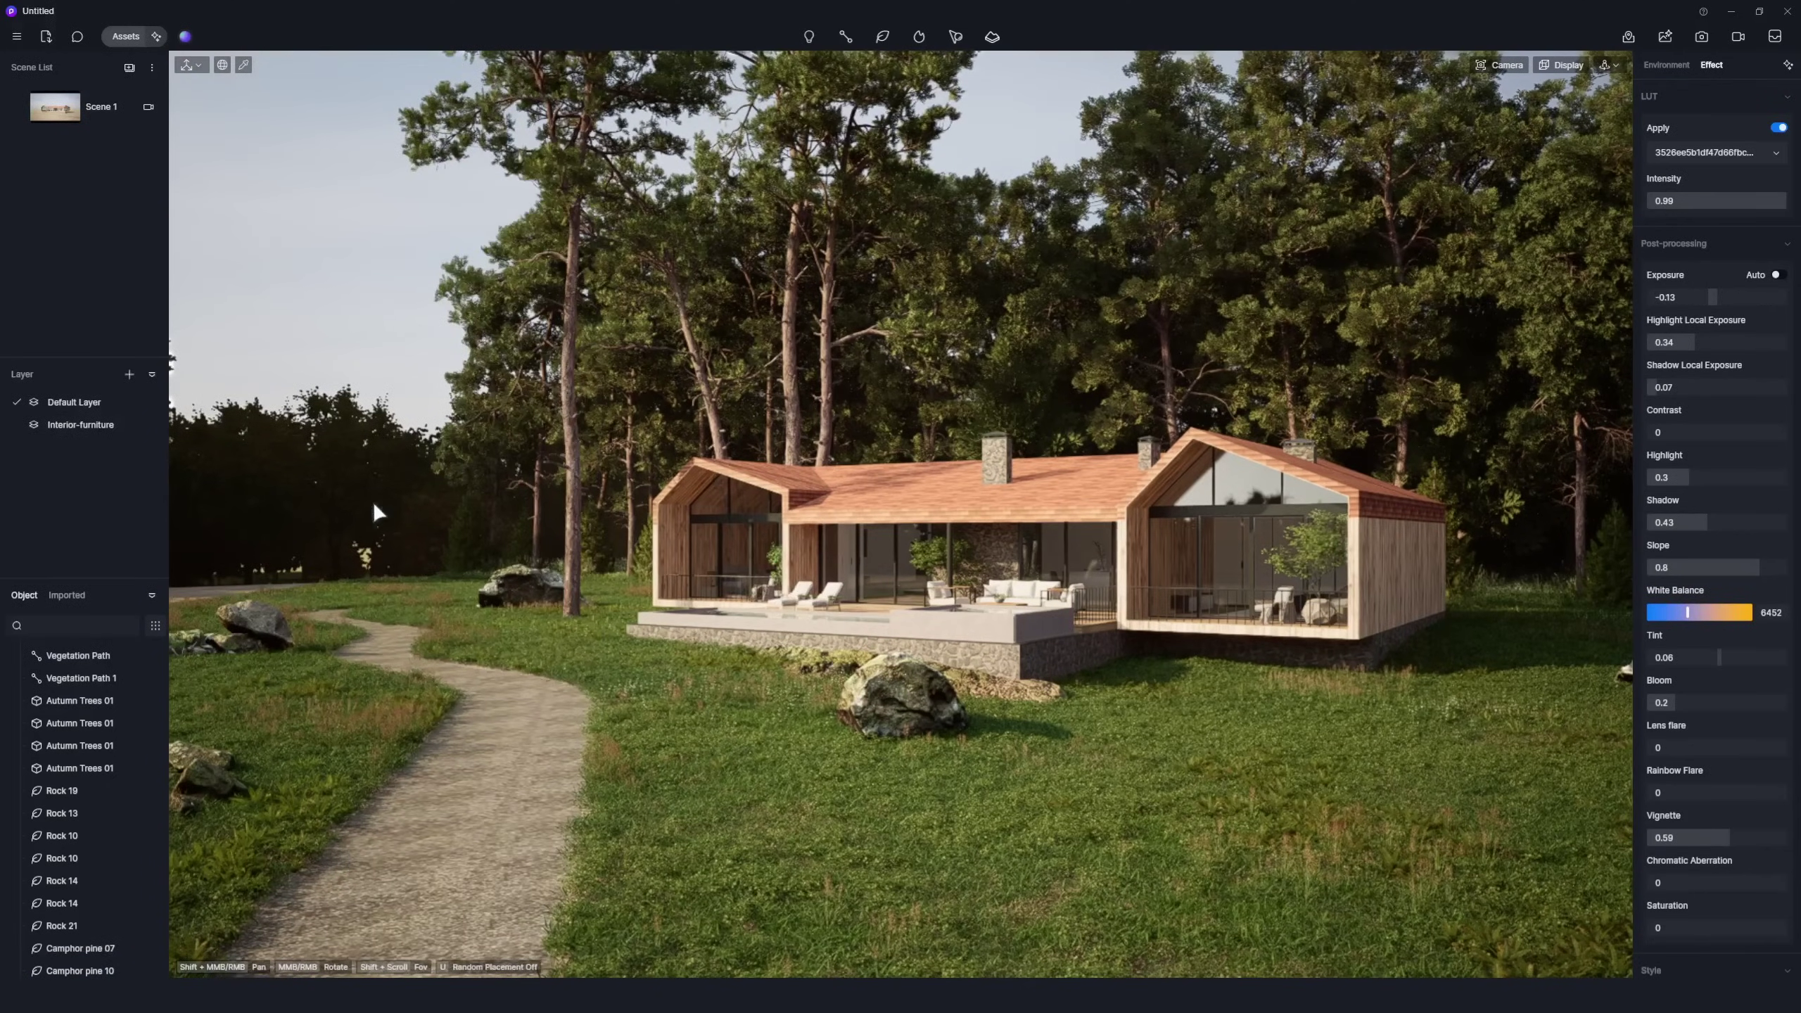
Paste a pine right of the house and rotate it around its trunk.
key("ctrl+v")
left_click(1416, 721)
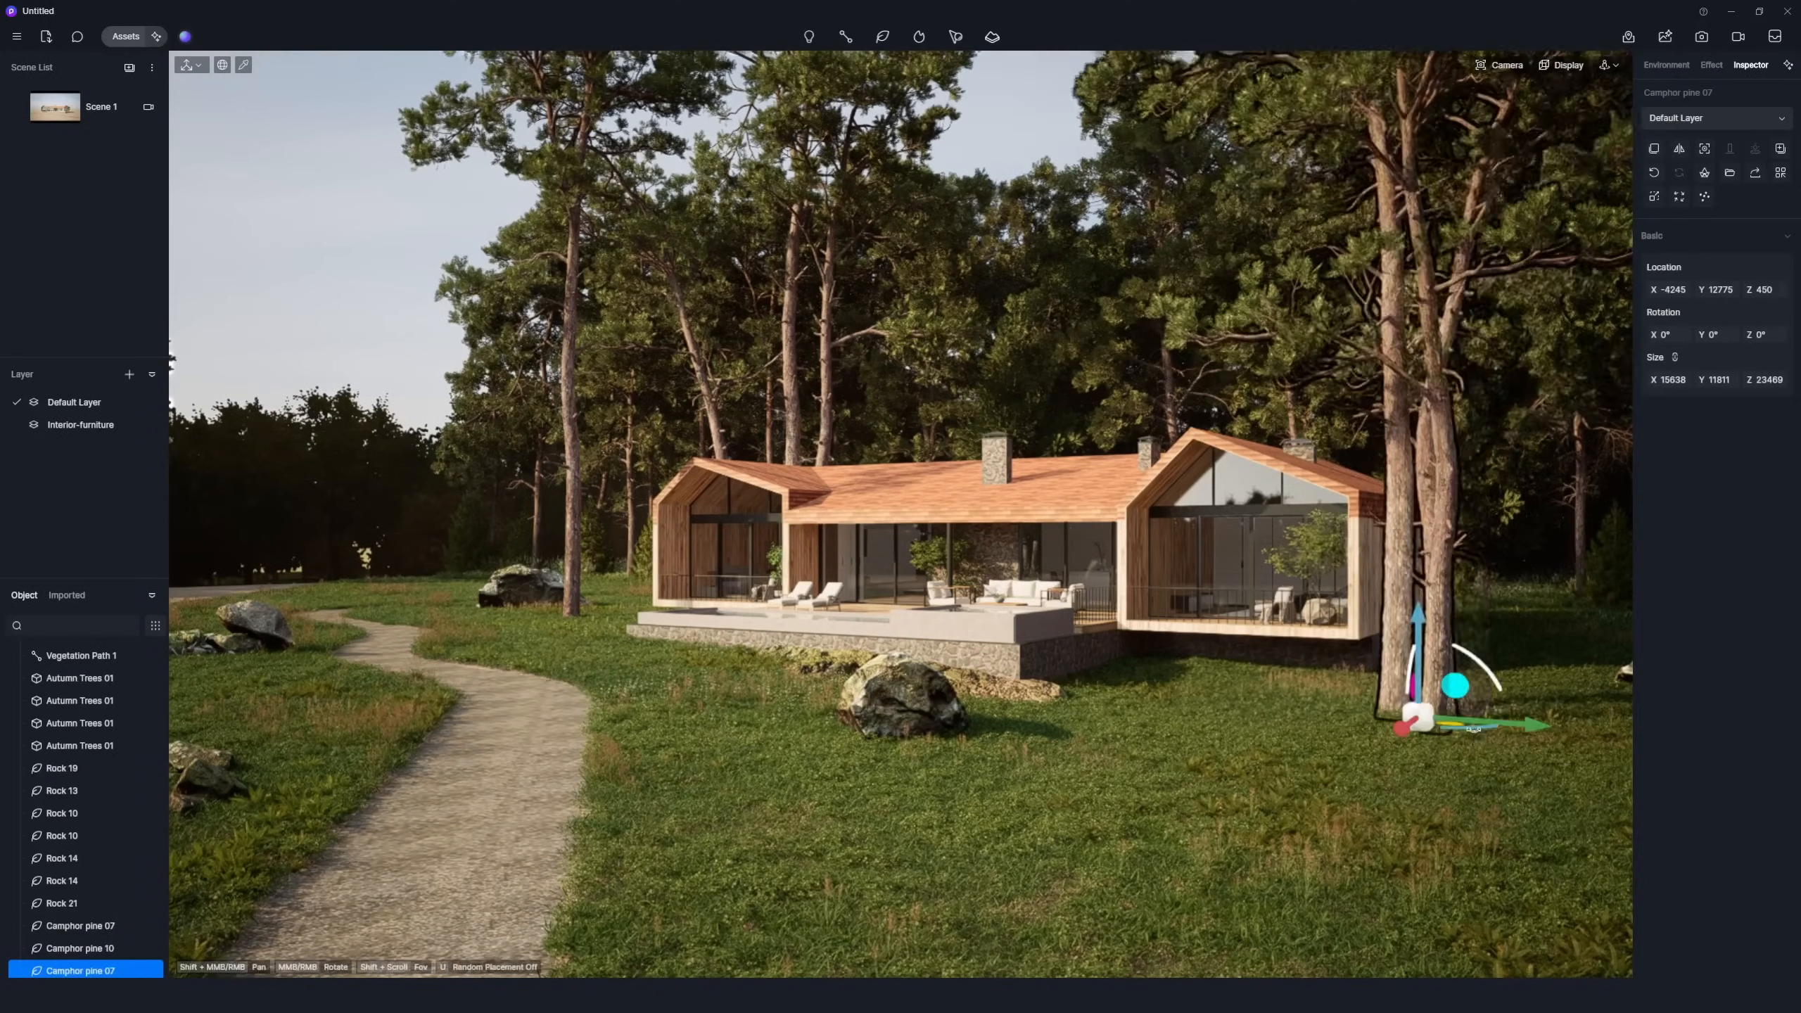
left_click_drag(1477, 664, 1168, 668)
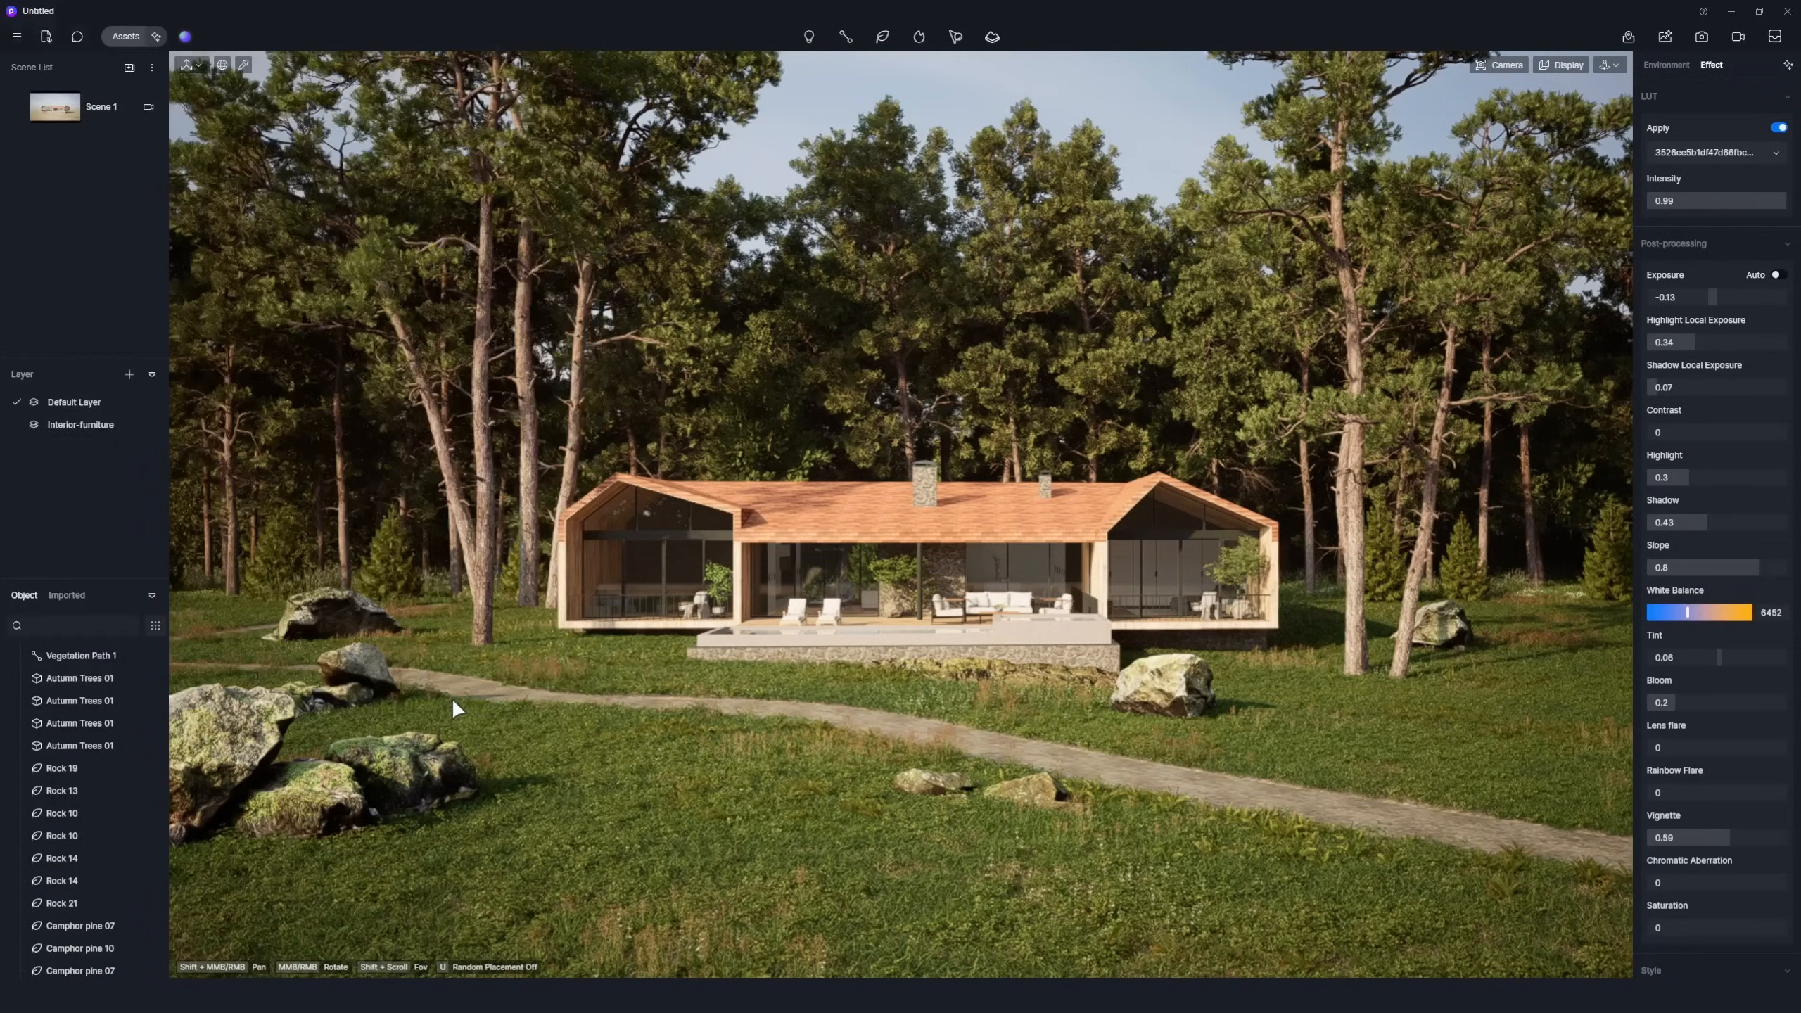
Plant pines beside the foreground rocks, near the path, and on the right lawn.
left_click(391, 710)
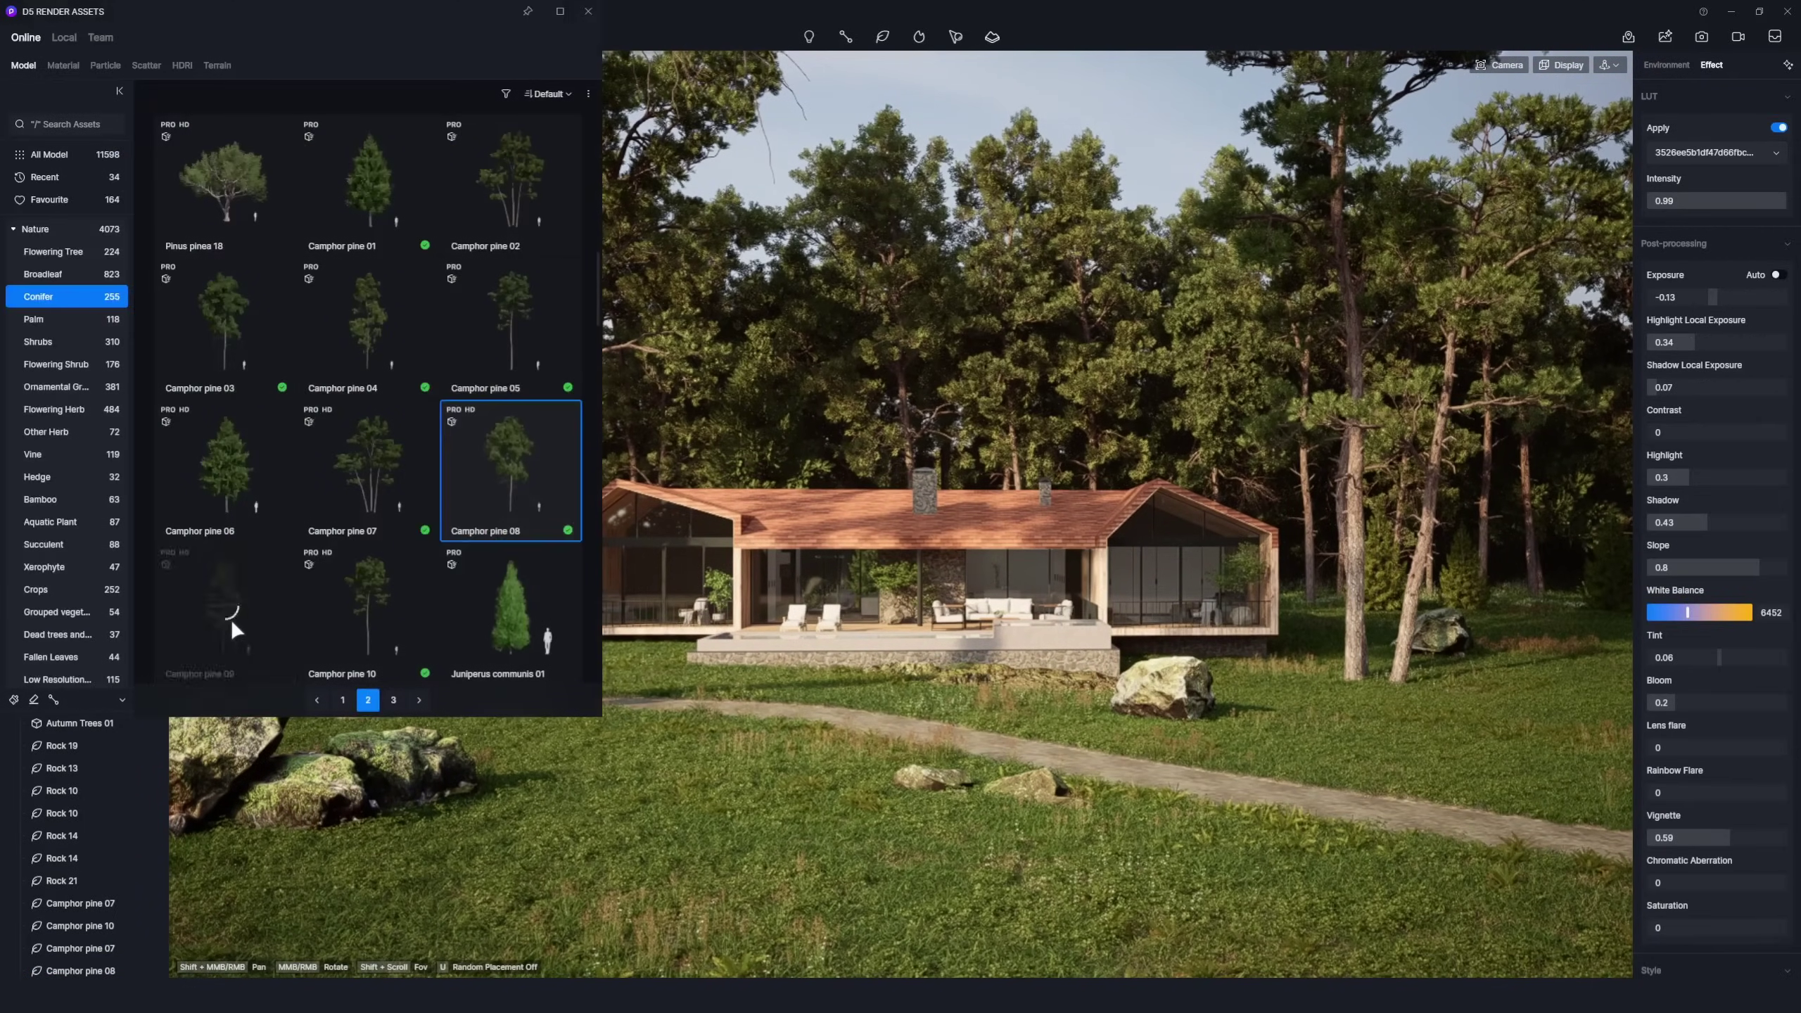
left_click(231, 619)
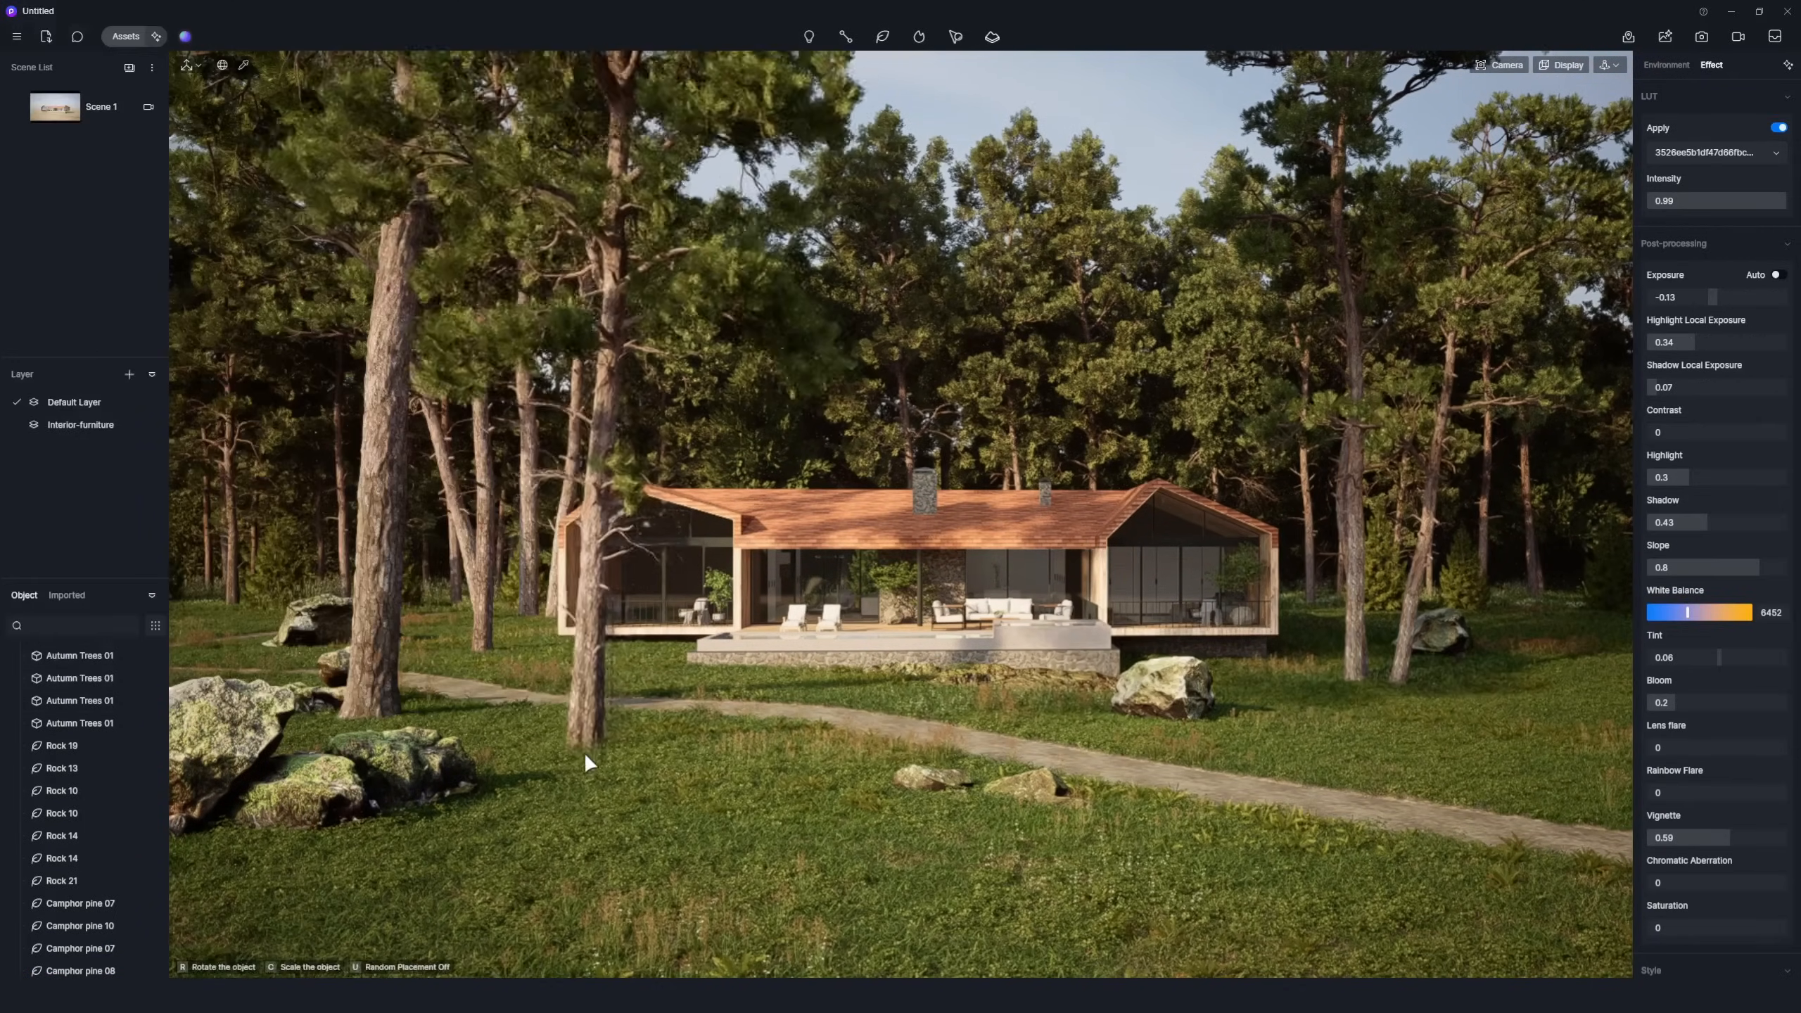
left_click(574, 755)
left_click(614, 735)
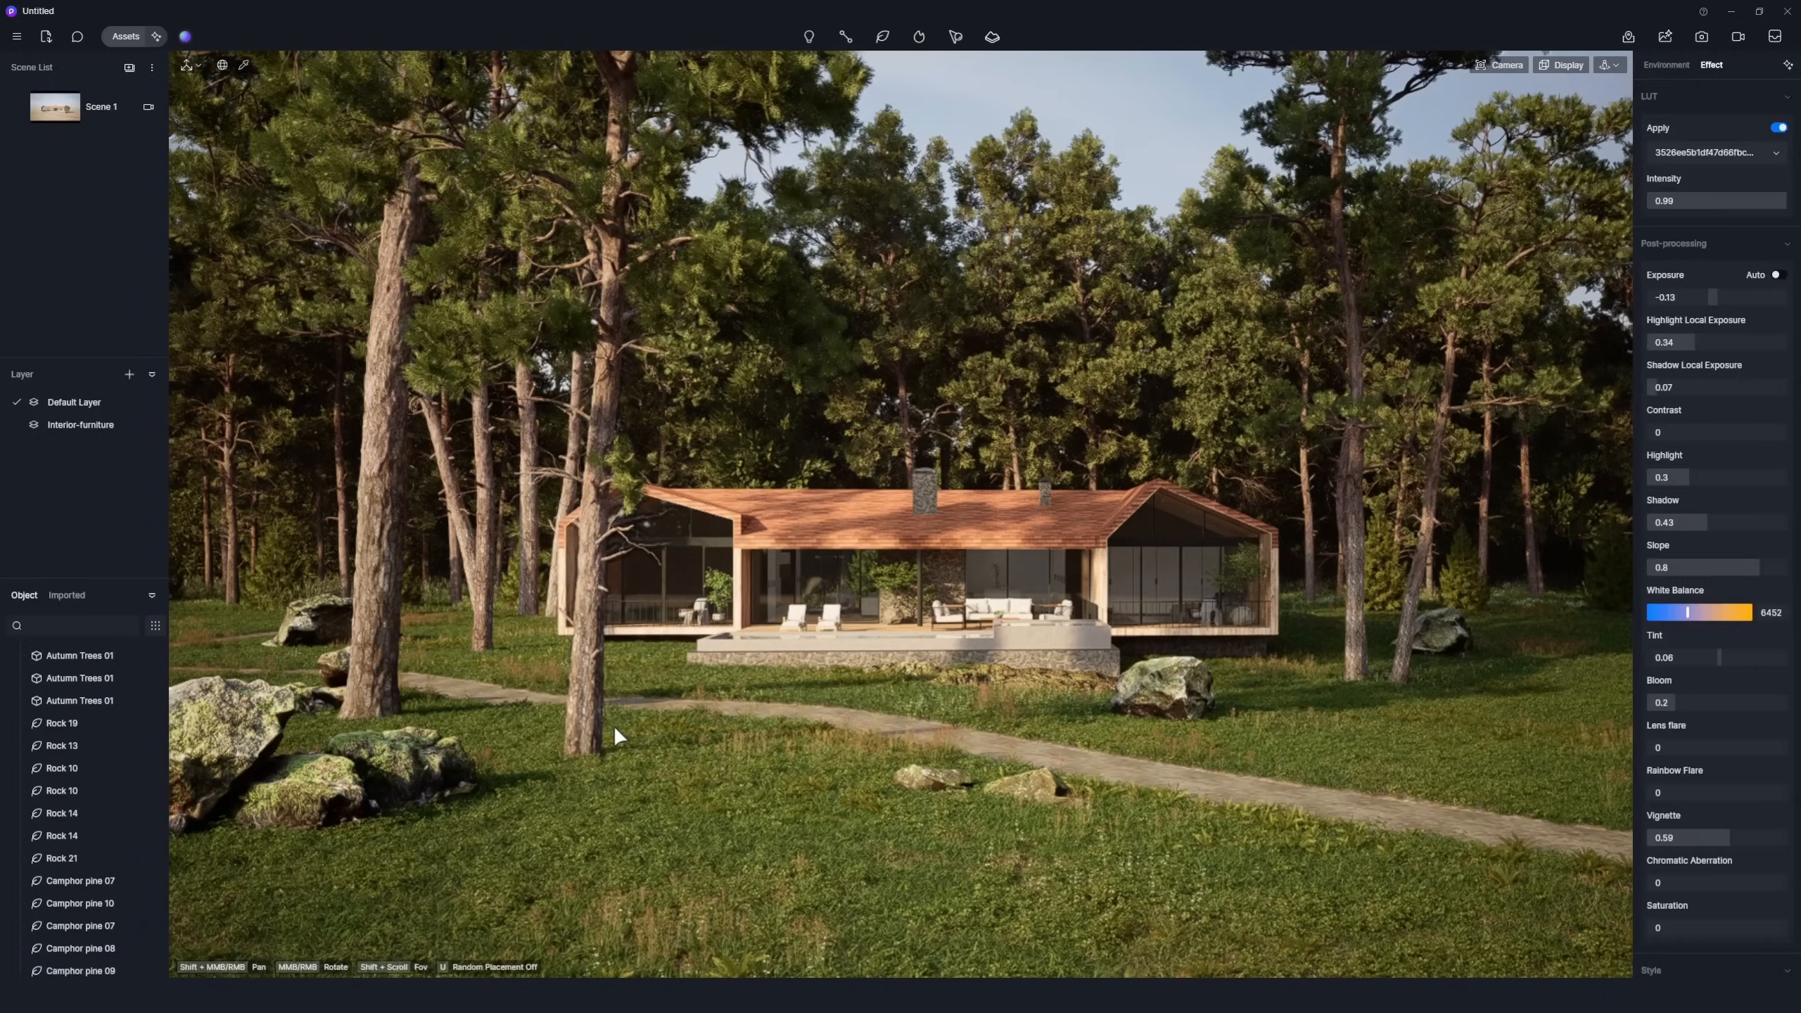
key("ctrl+v")
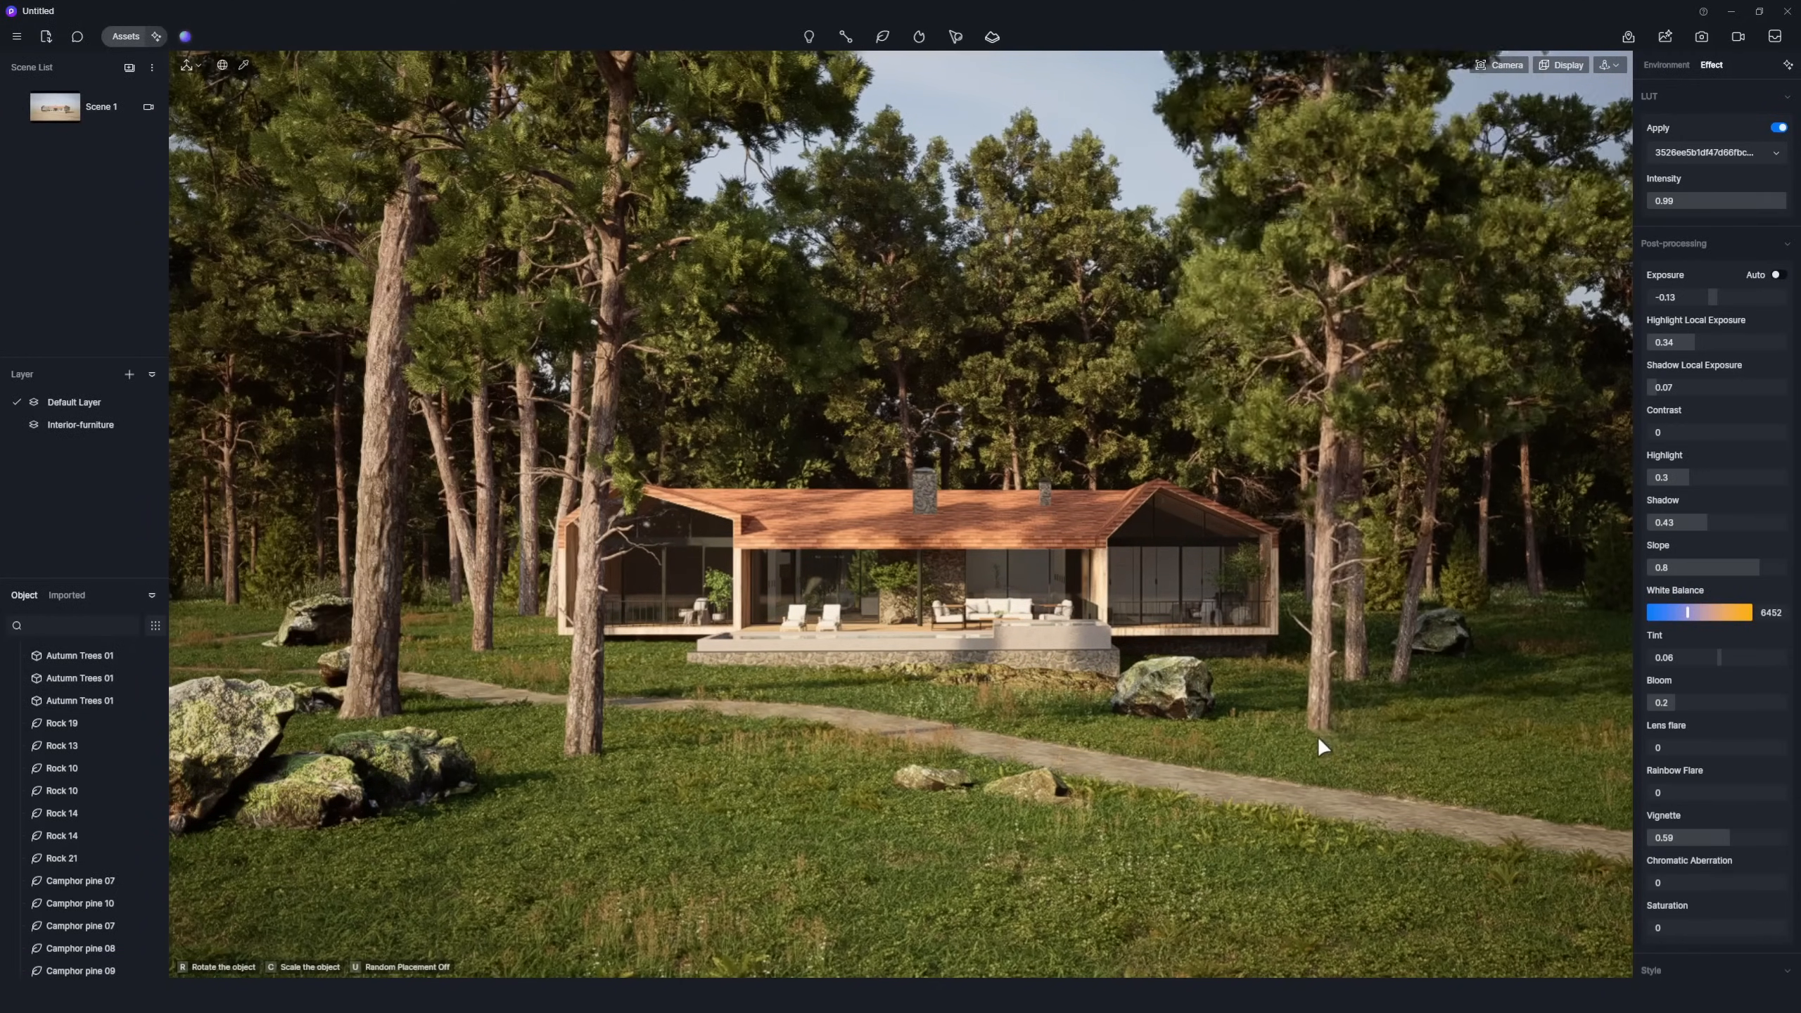
left_click(1319, 746)
Fly back and plant camphor pines along the terrain's front left edge.
right_click_drag(994, 467, 938, 683)
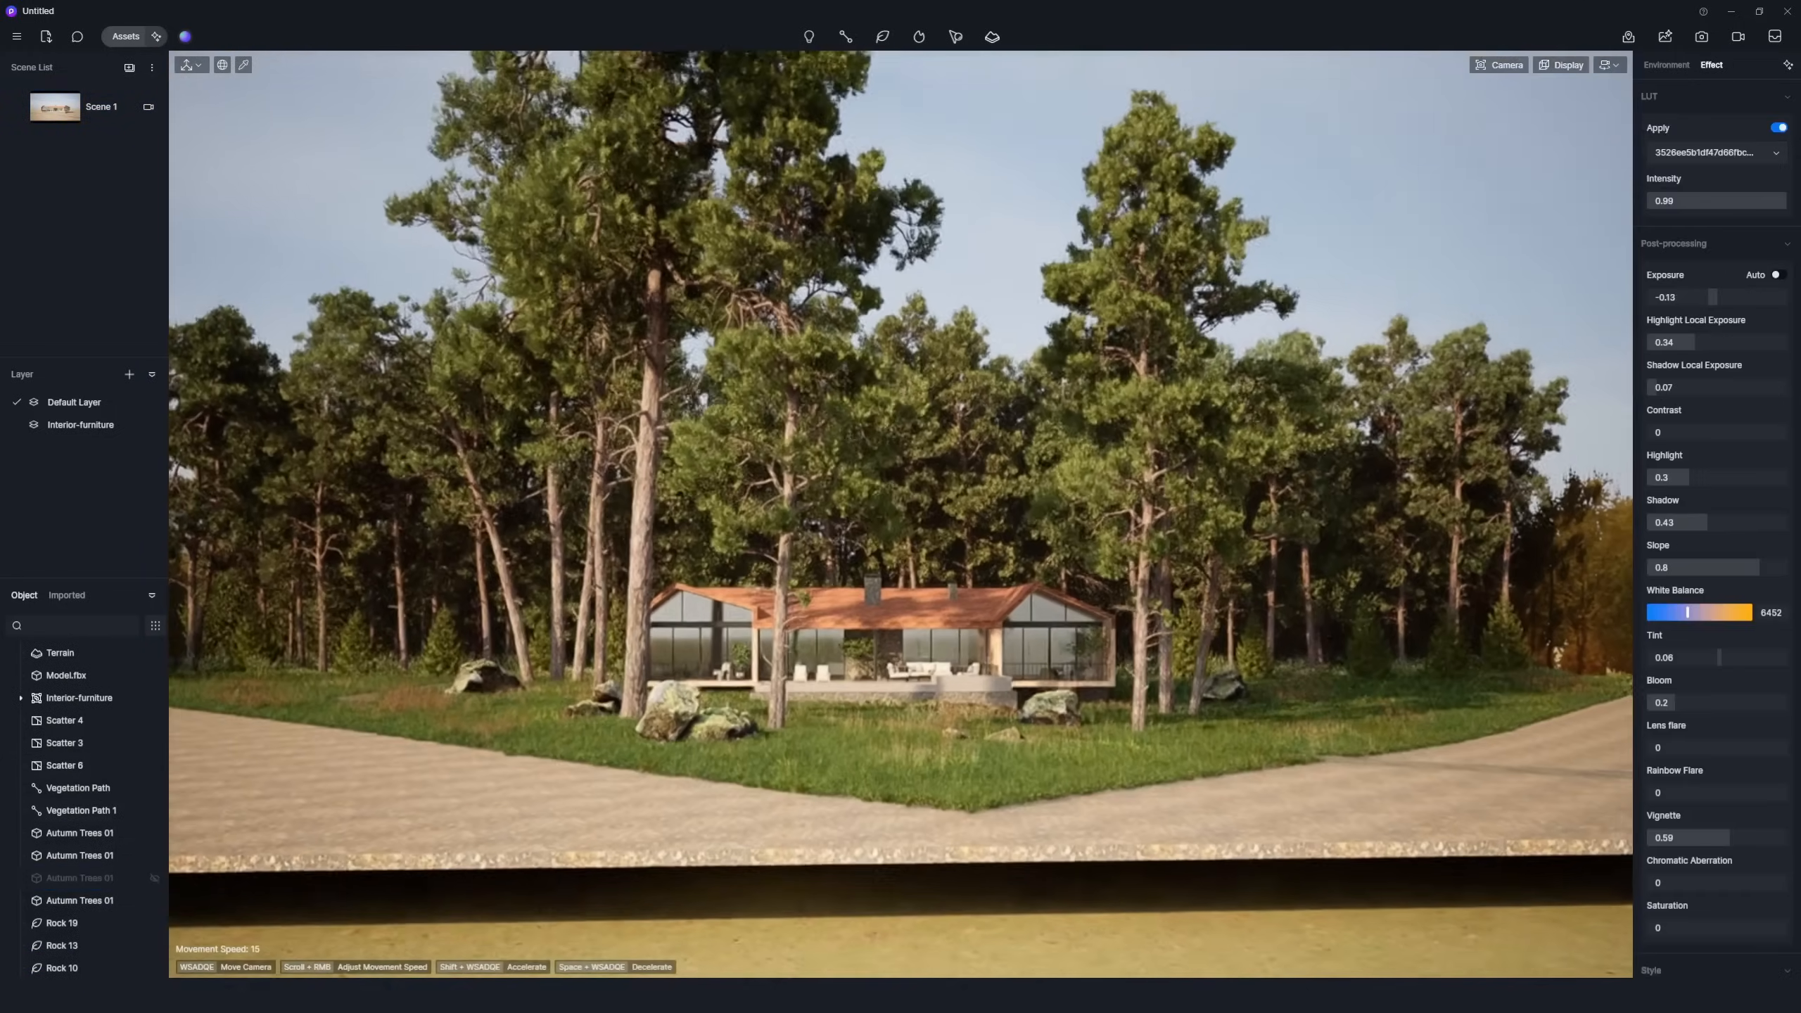
left_click(126, 35)
left_click(214, 625)
left_click(246, 818)
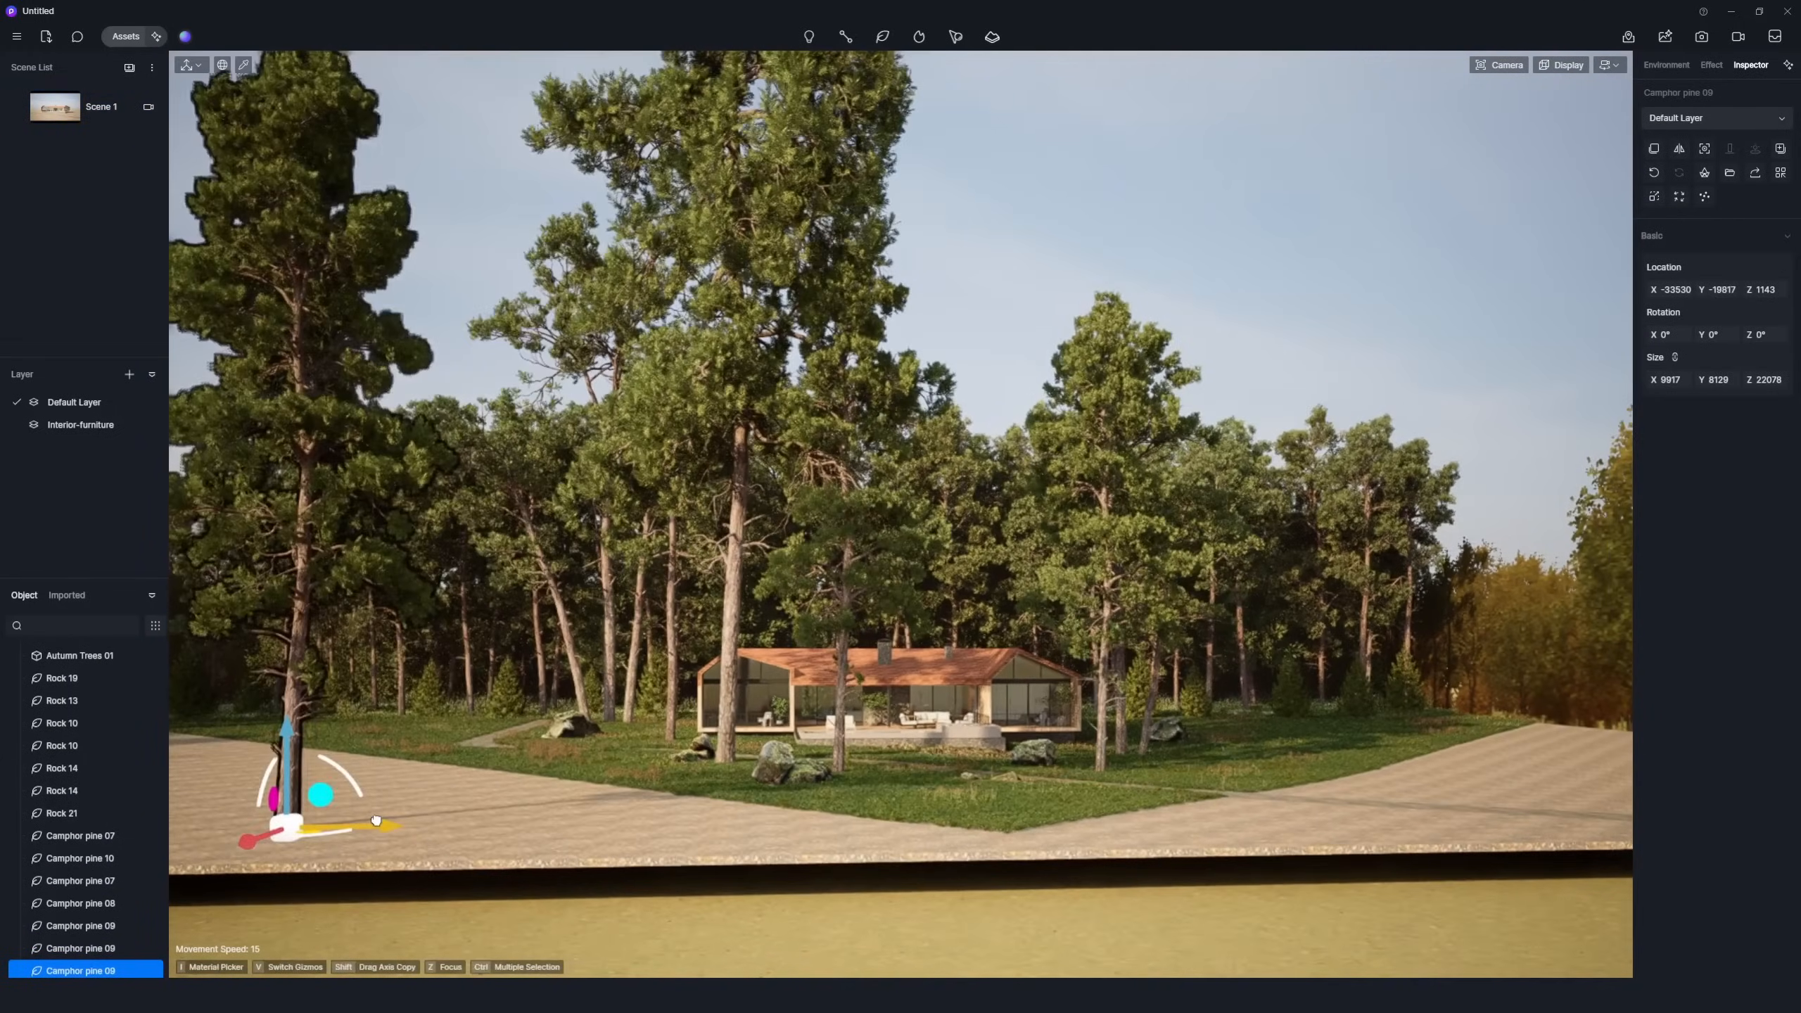
key("ctrl+v")
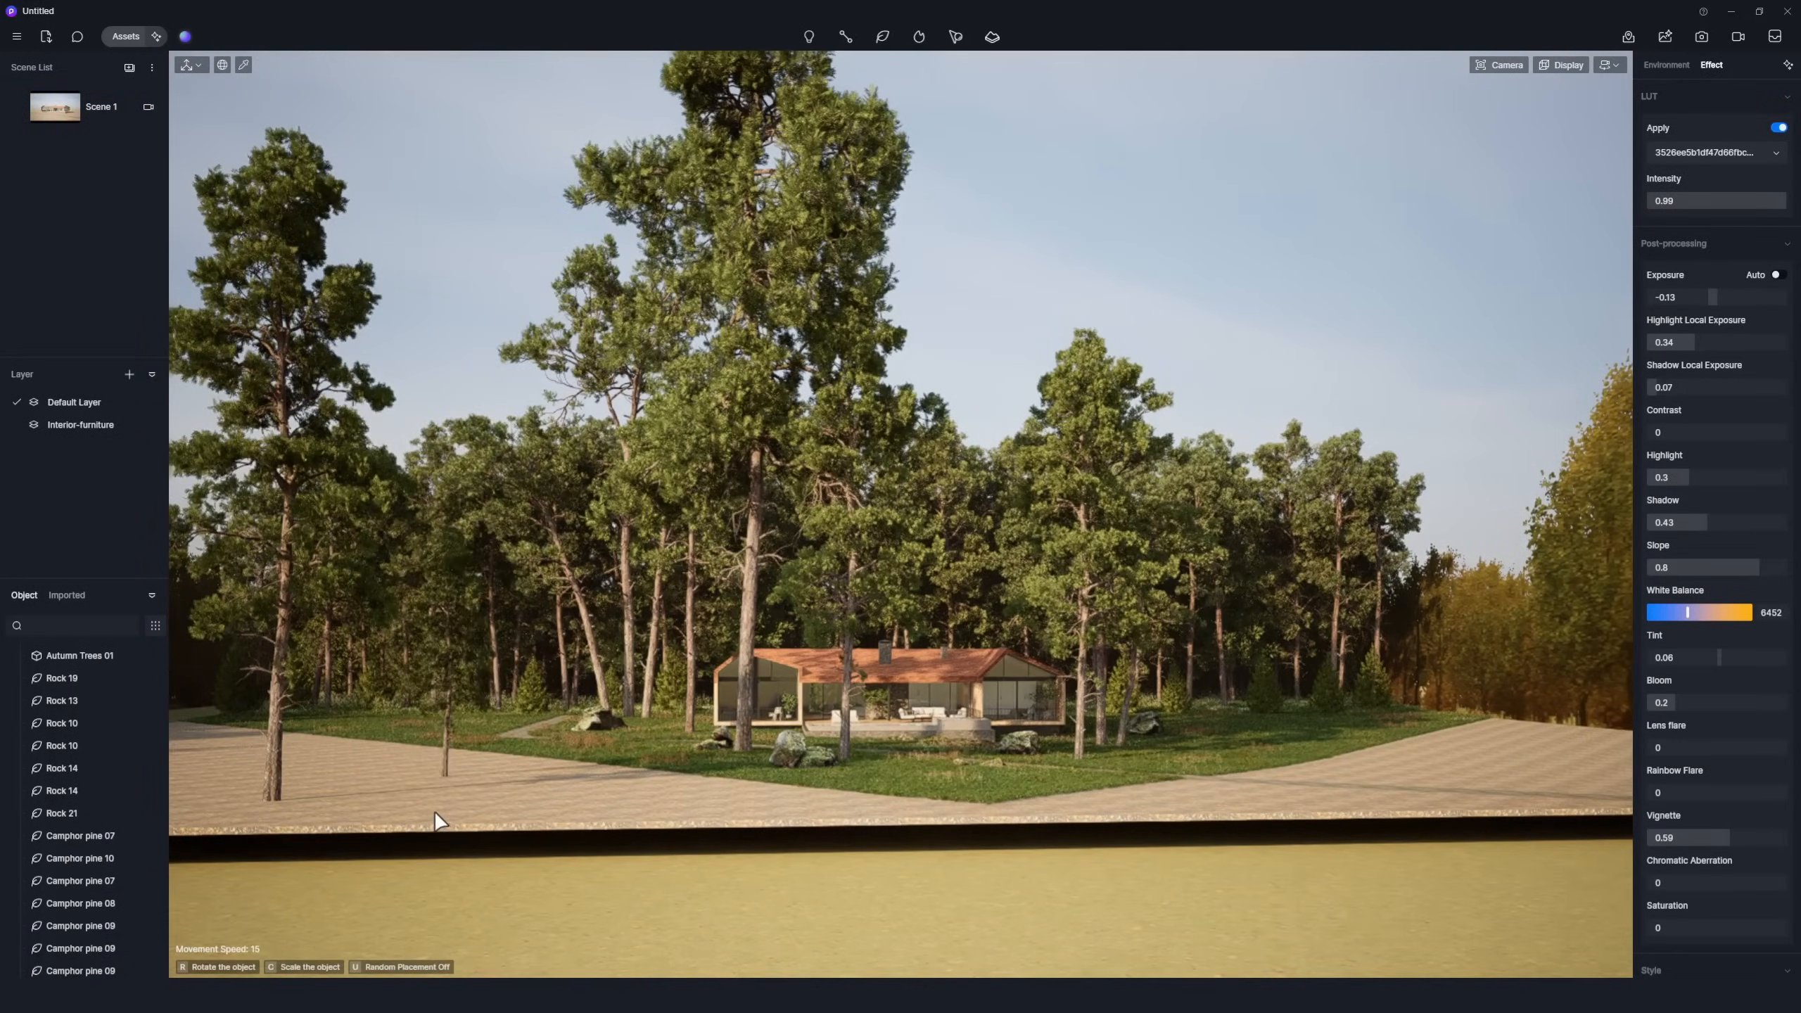
left_click(436, 822)
key("ctrl+v")
left_click(527, 870)
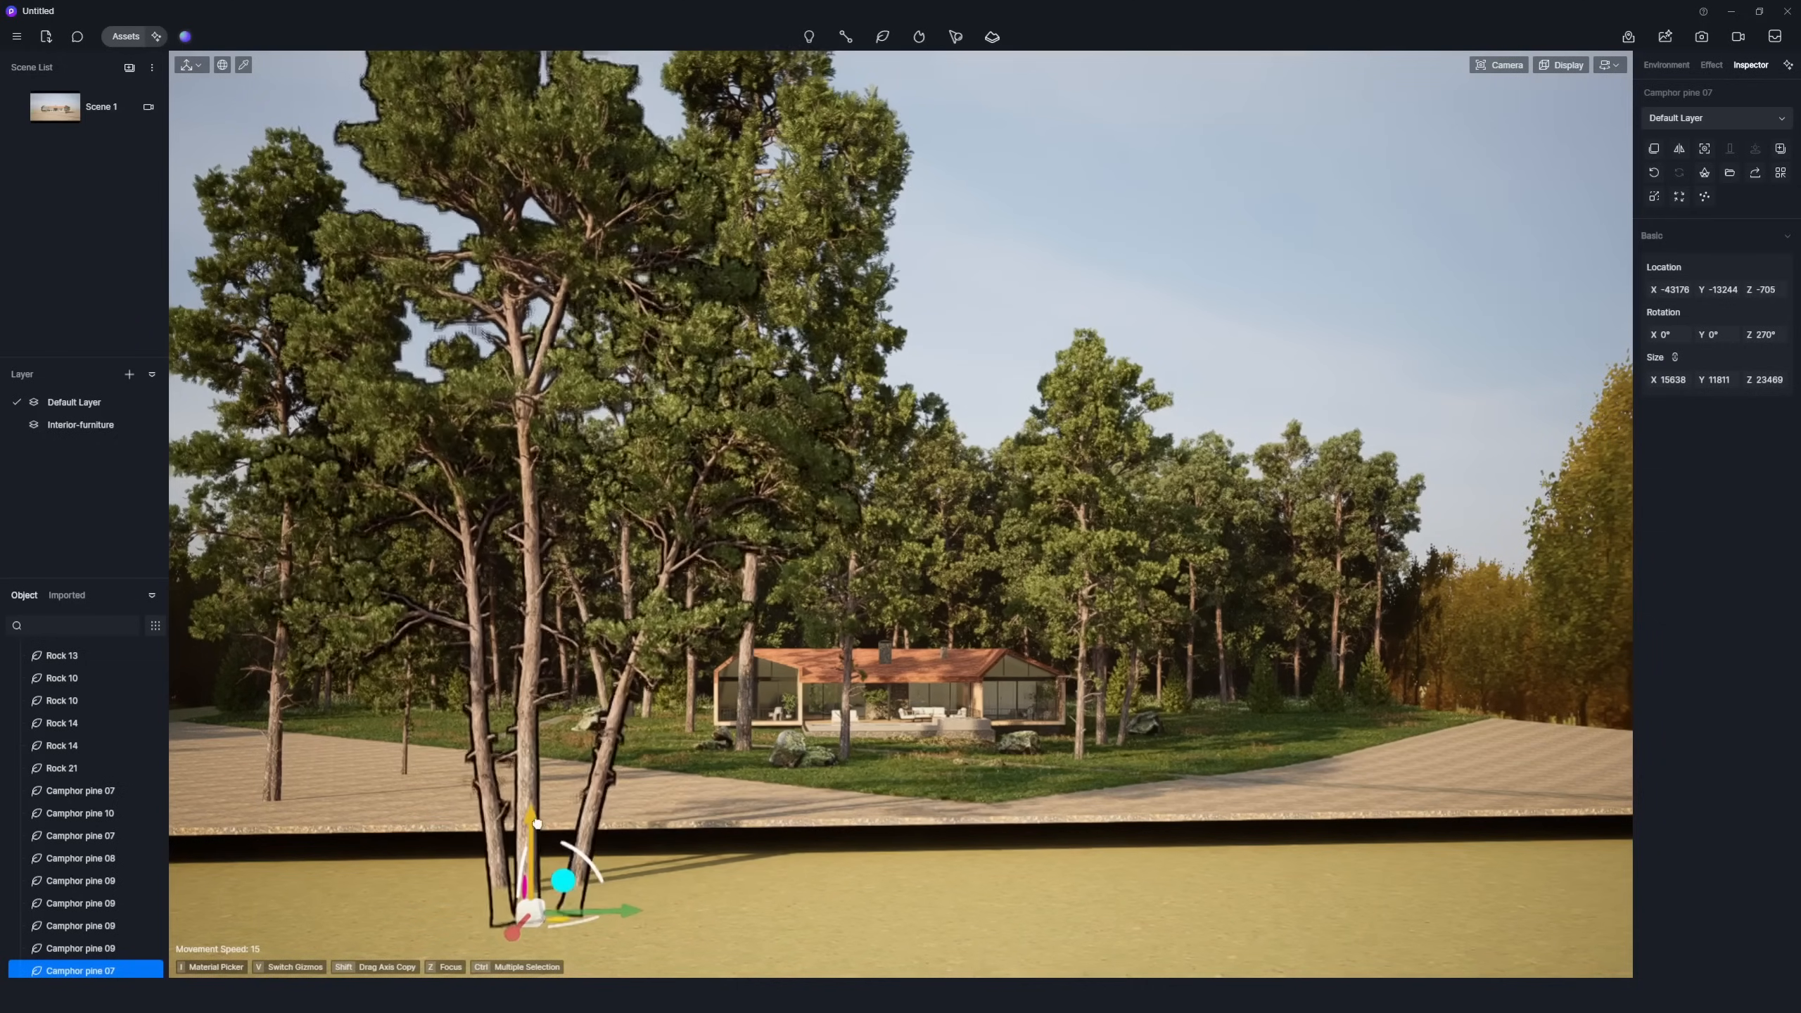
Paste more pine copies along the right of the front row and return to Scene 1.
key("ctrl+v")
left_click(1207, 887)
key("ctrl+v")
left_click(1428, 824)
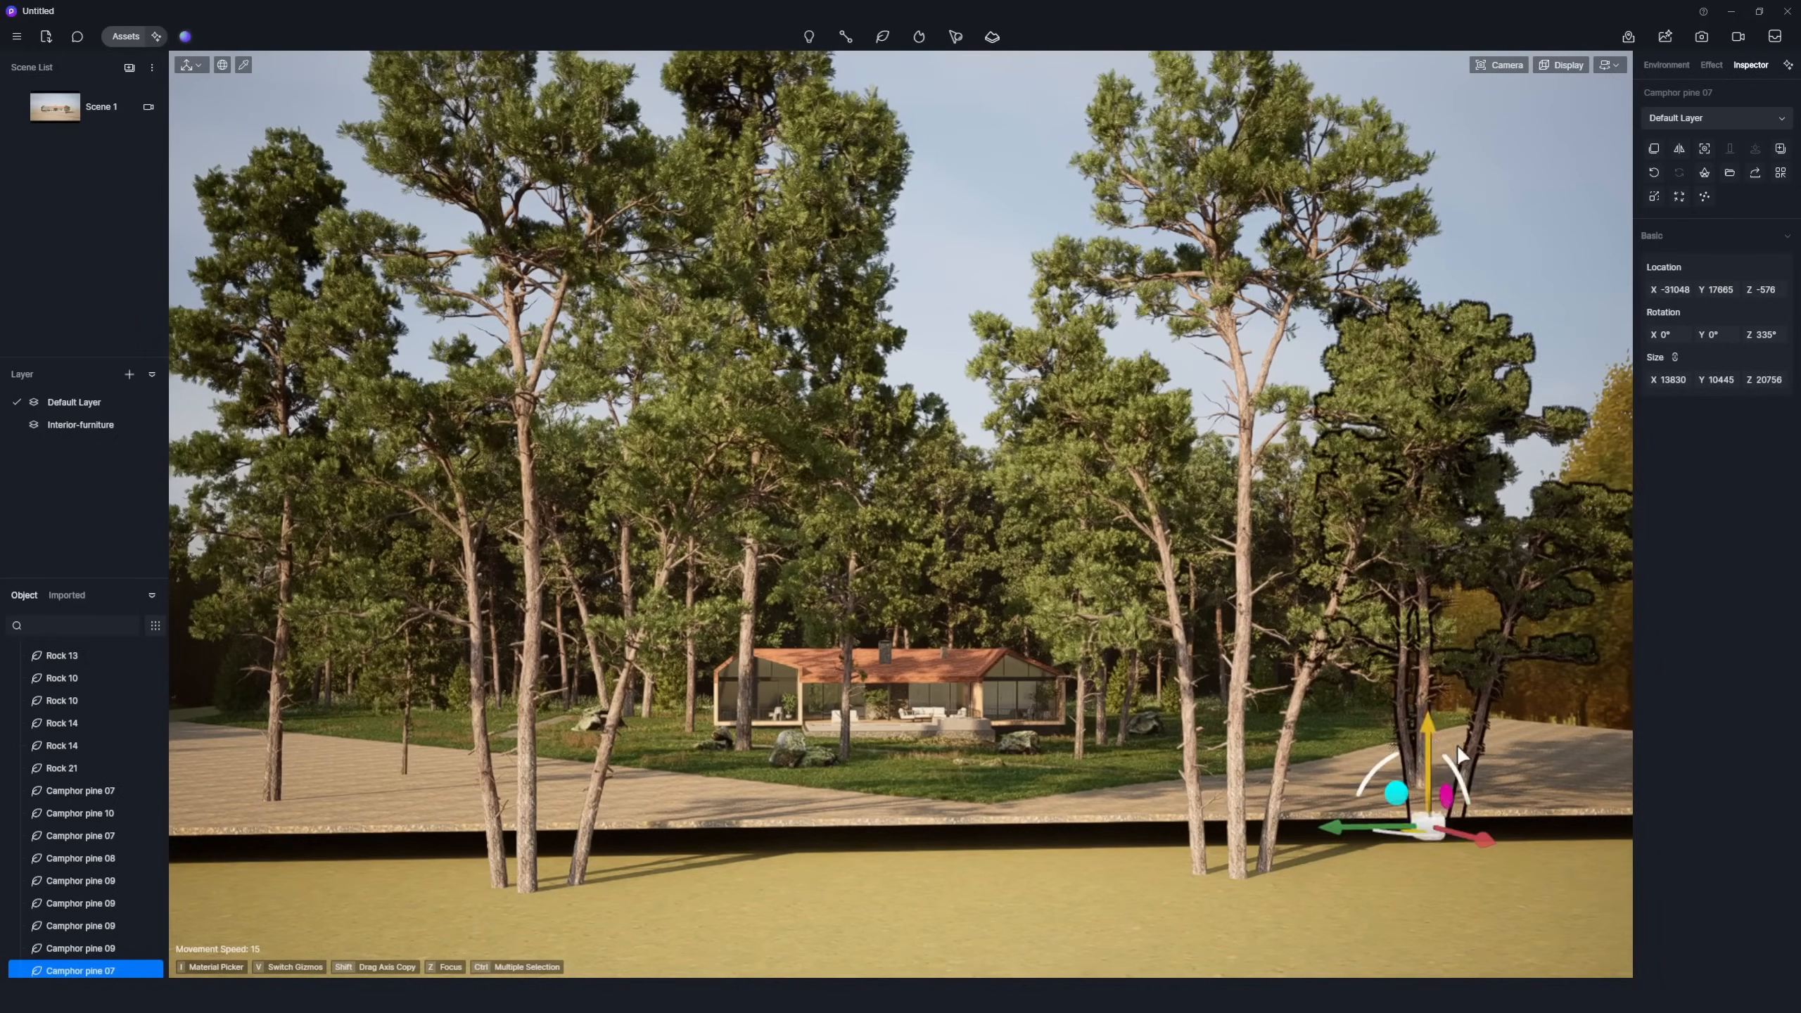
key("ctrl+v")
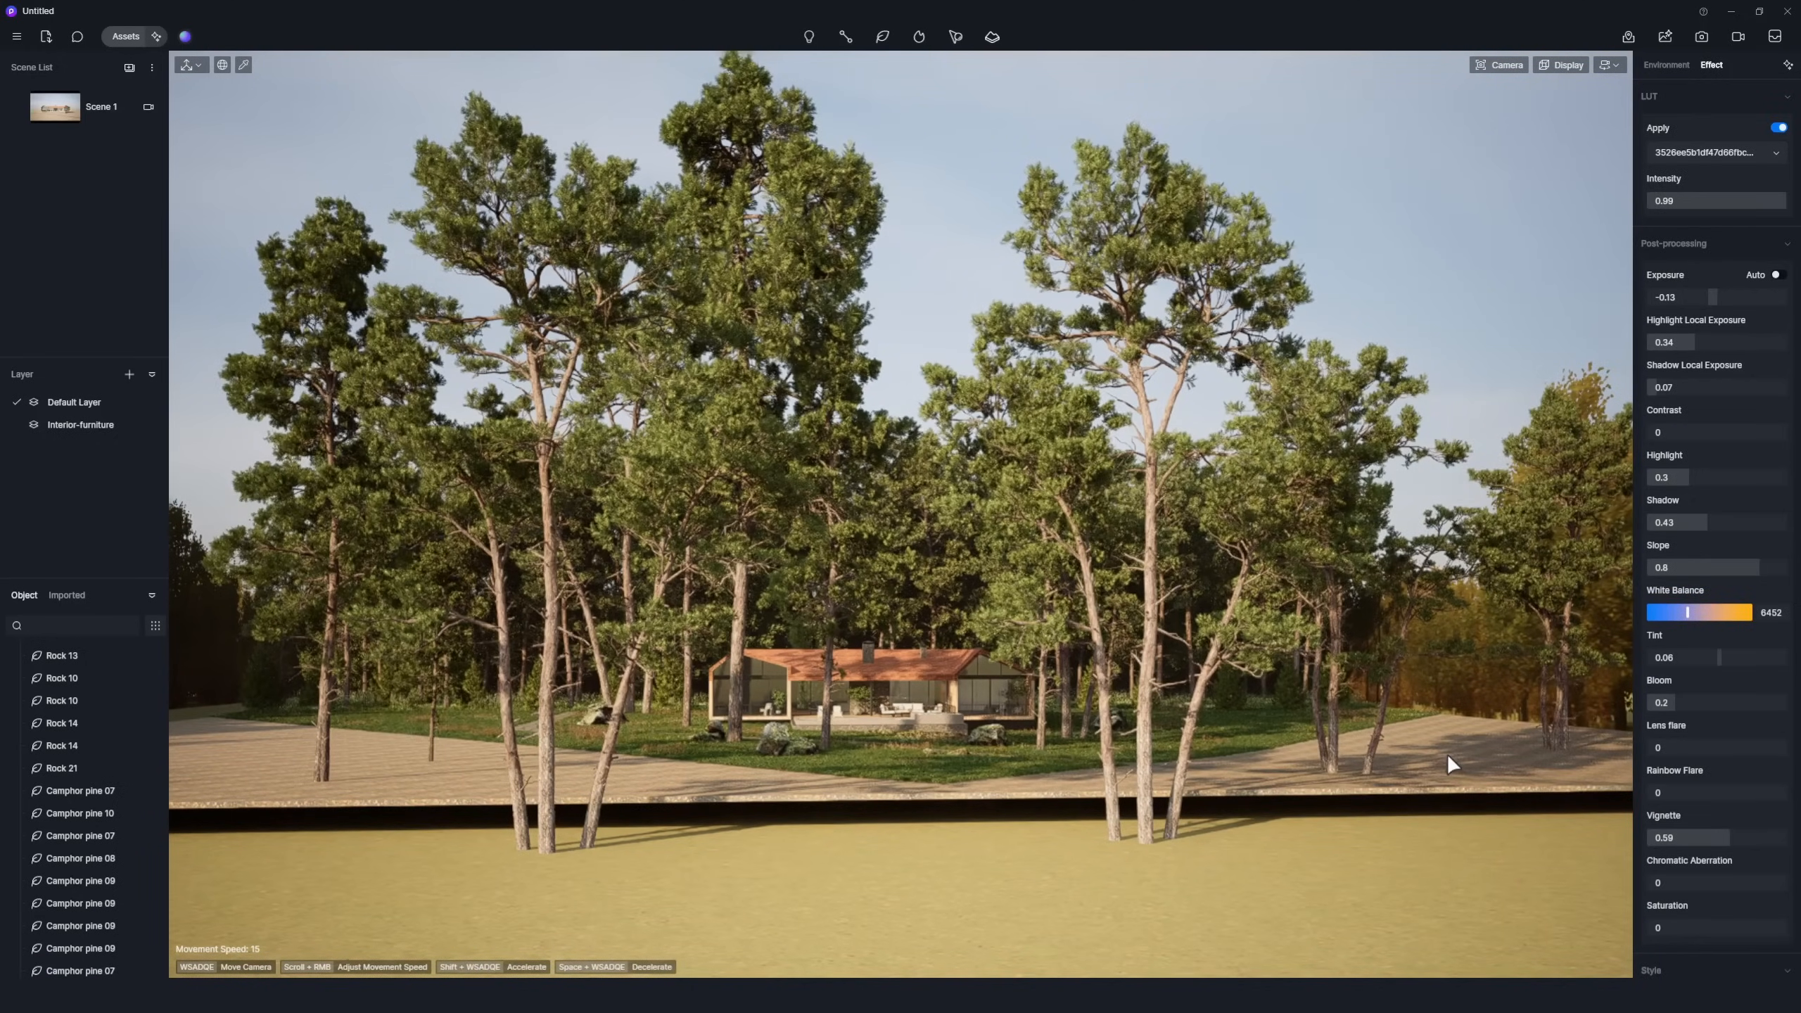
left_click(1453, 761)
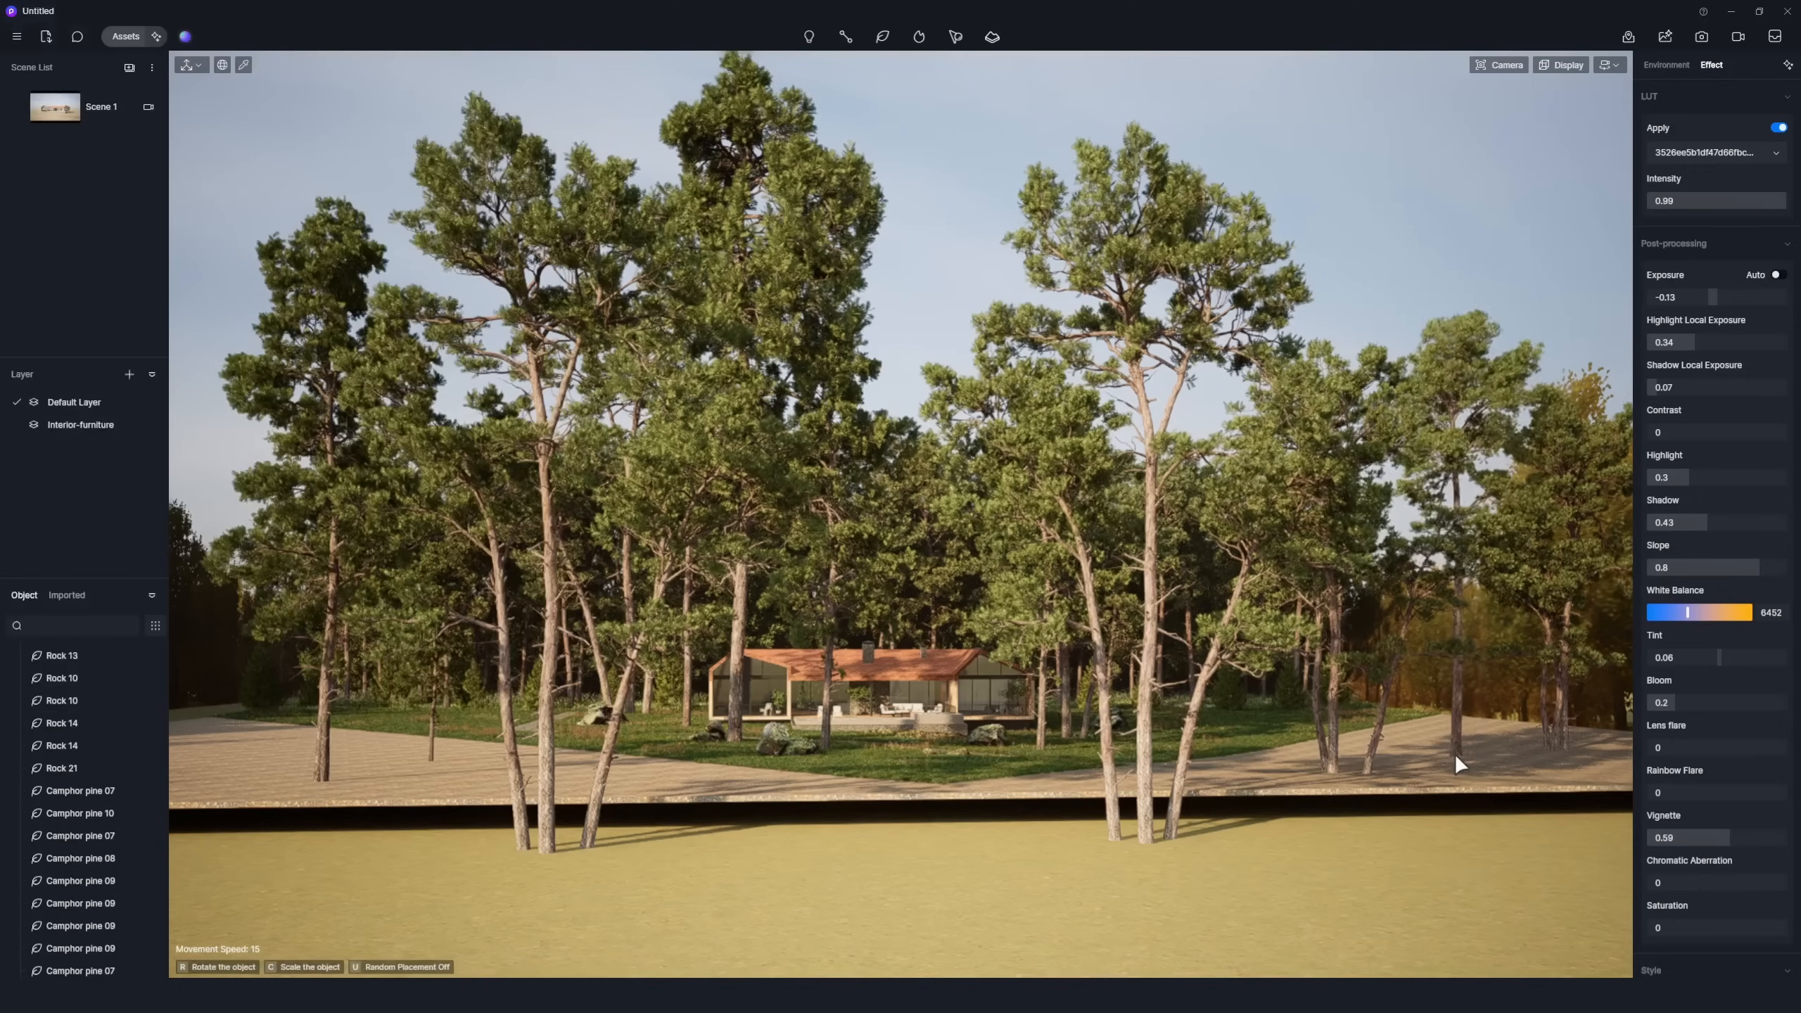
key("ctrl+v")
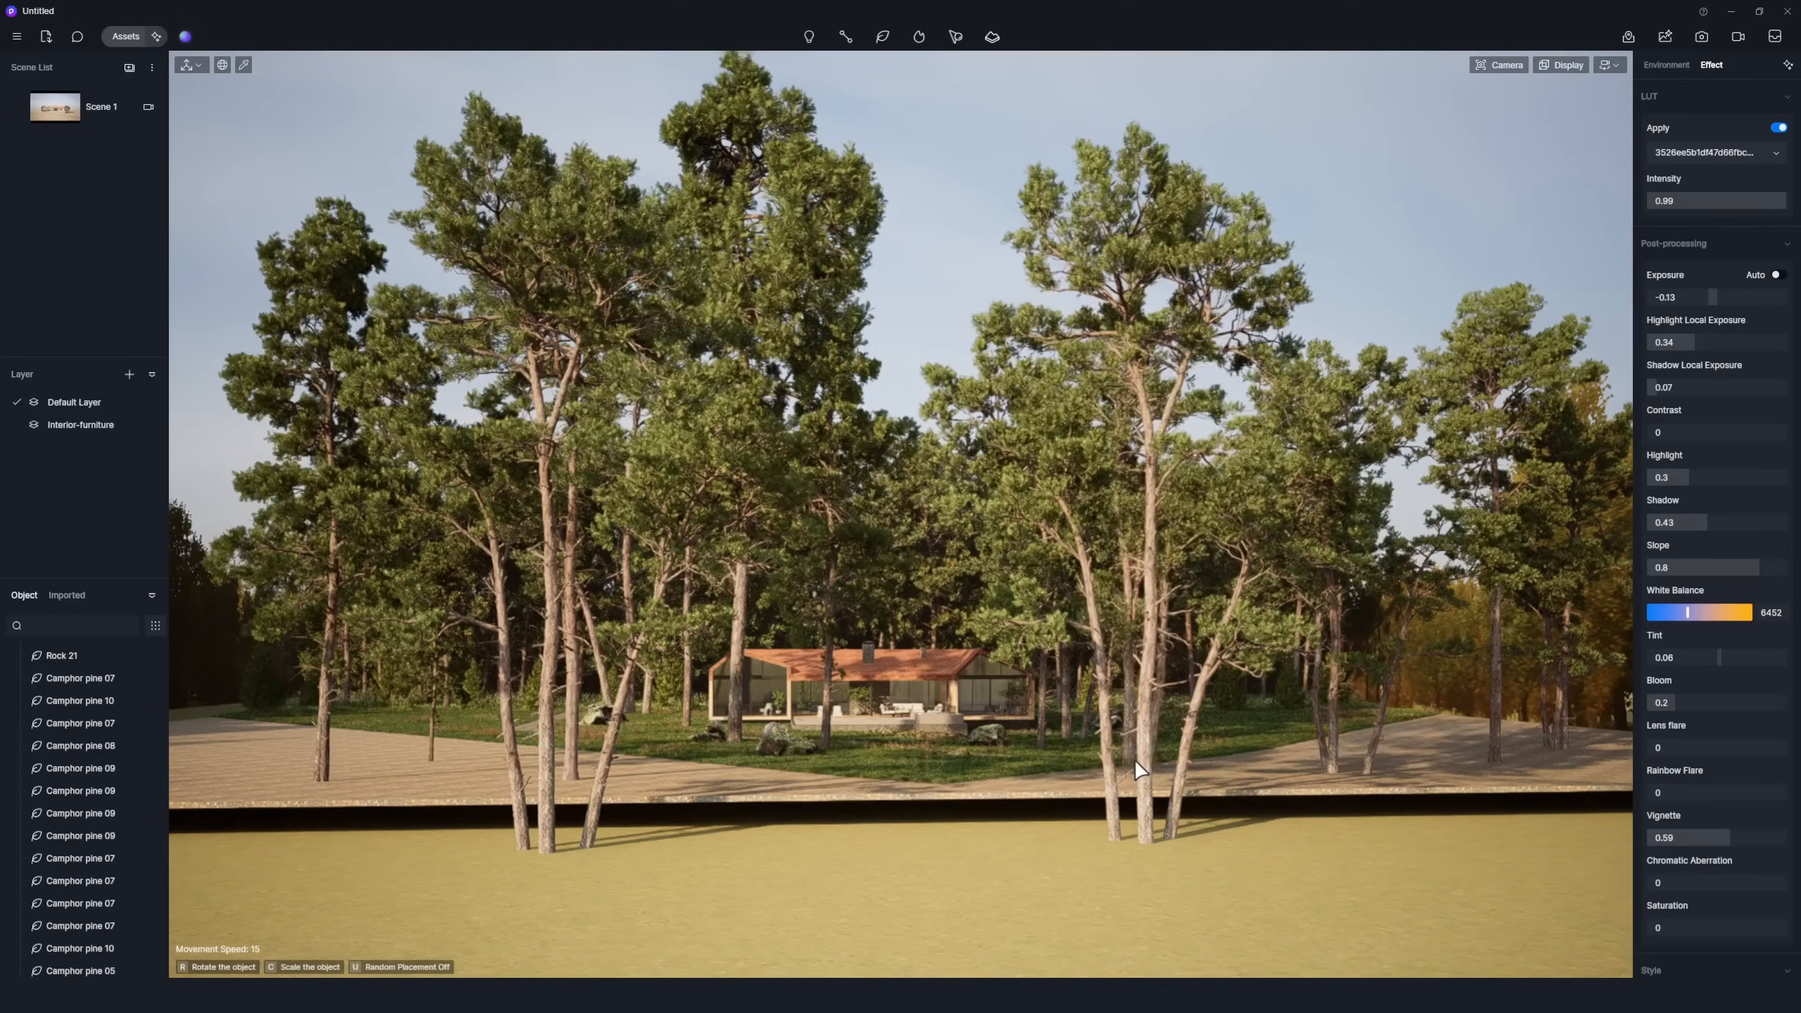
left_click(1134, 771)
left_click(85, 105)
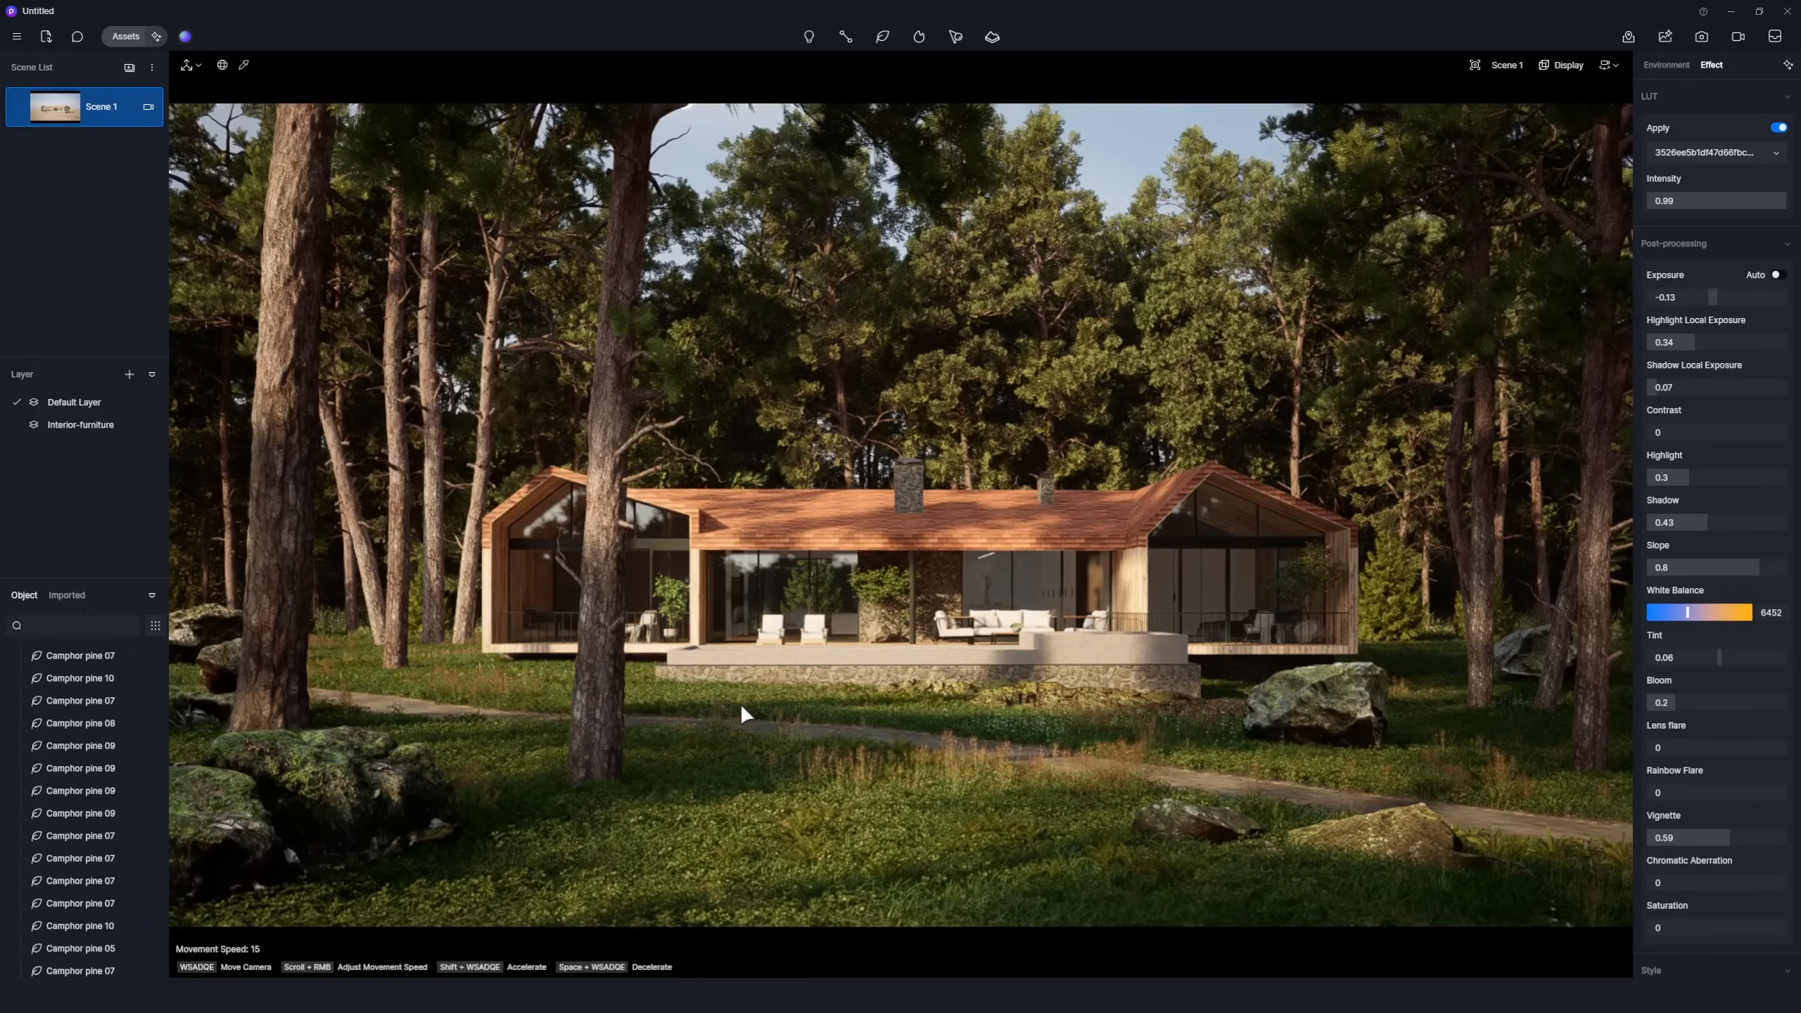
Plant Corylus avellana shrubs in front of the terrace, further right and on the left lawn.
key("f")
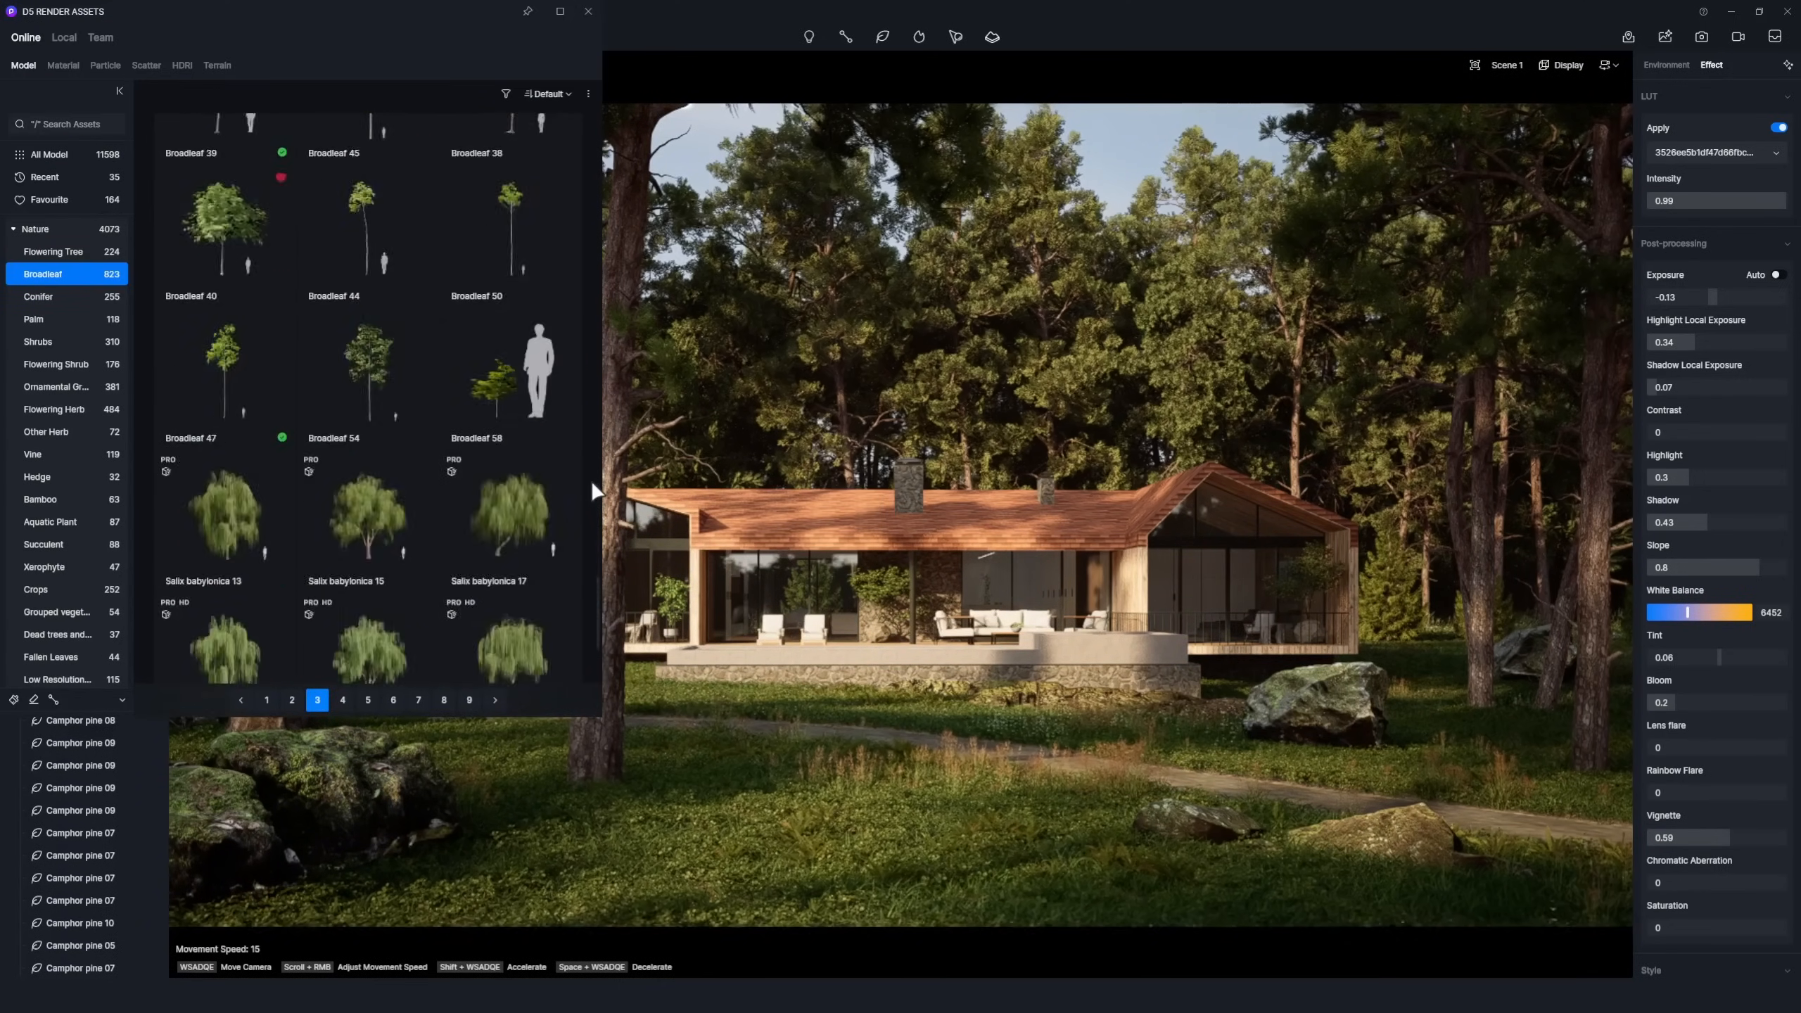
left_click(392, 455)
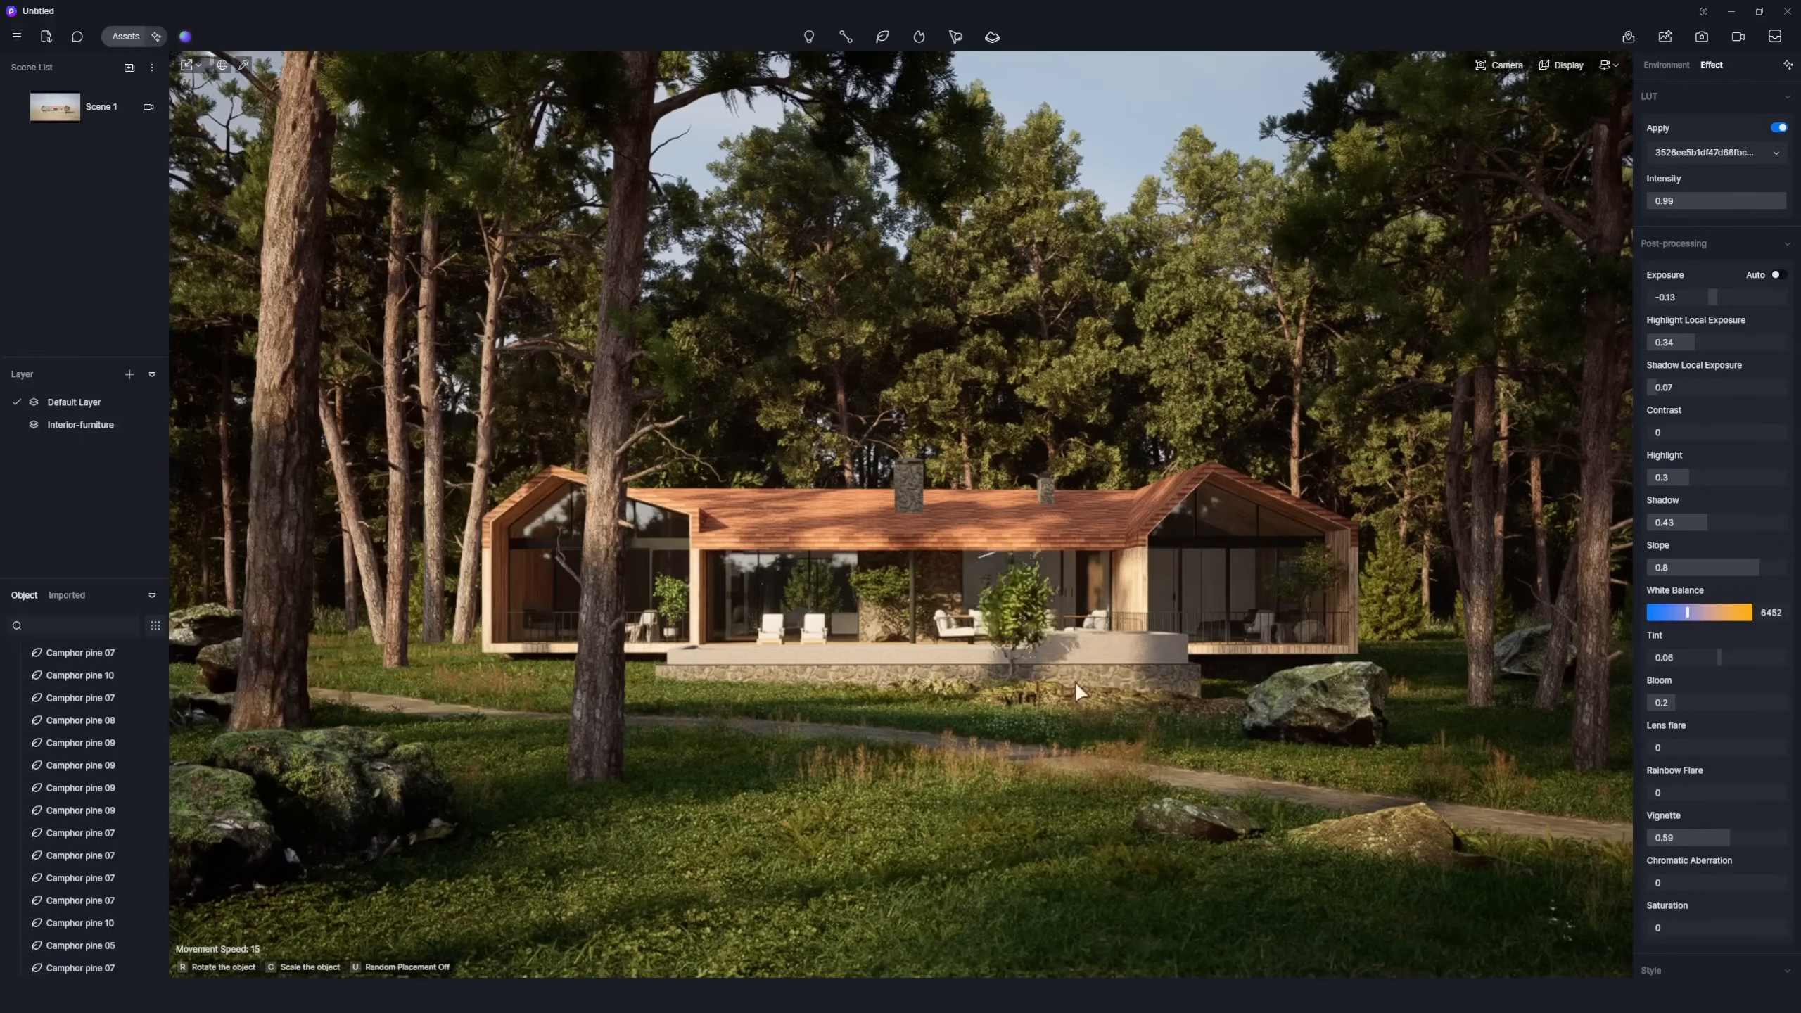
left_click(1106, 732)
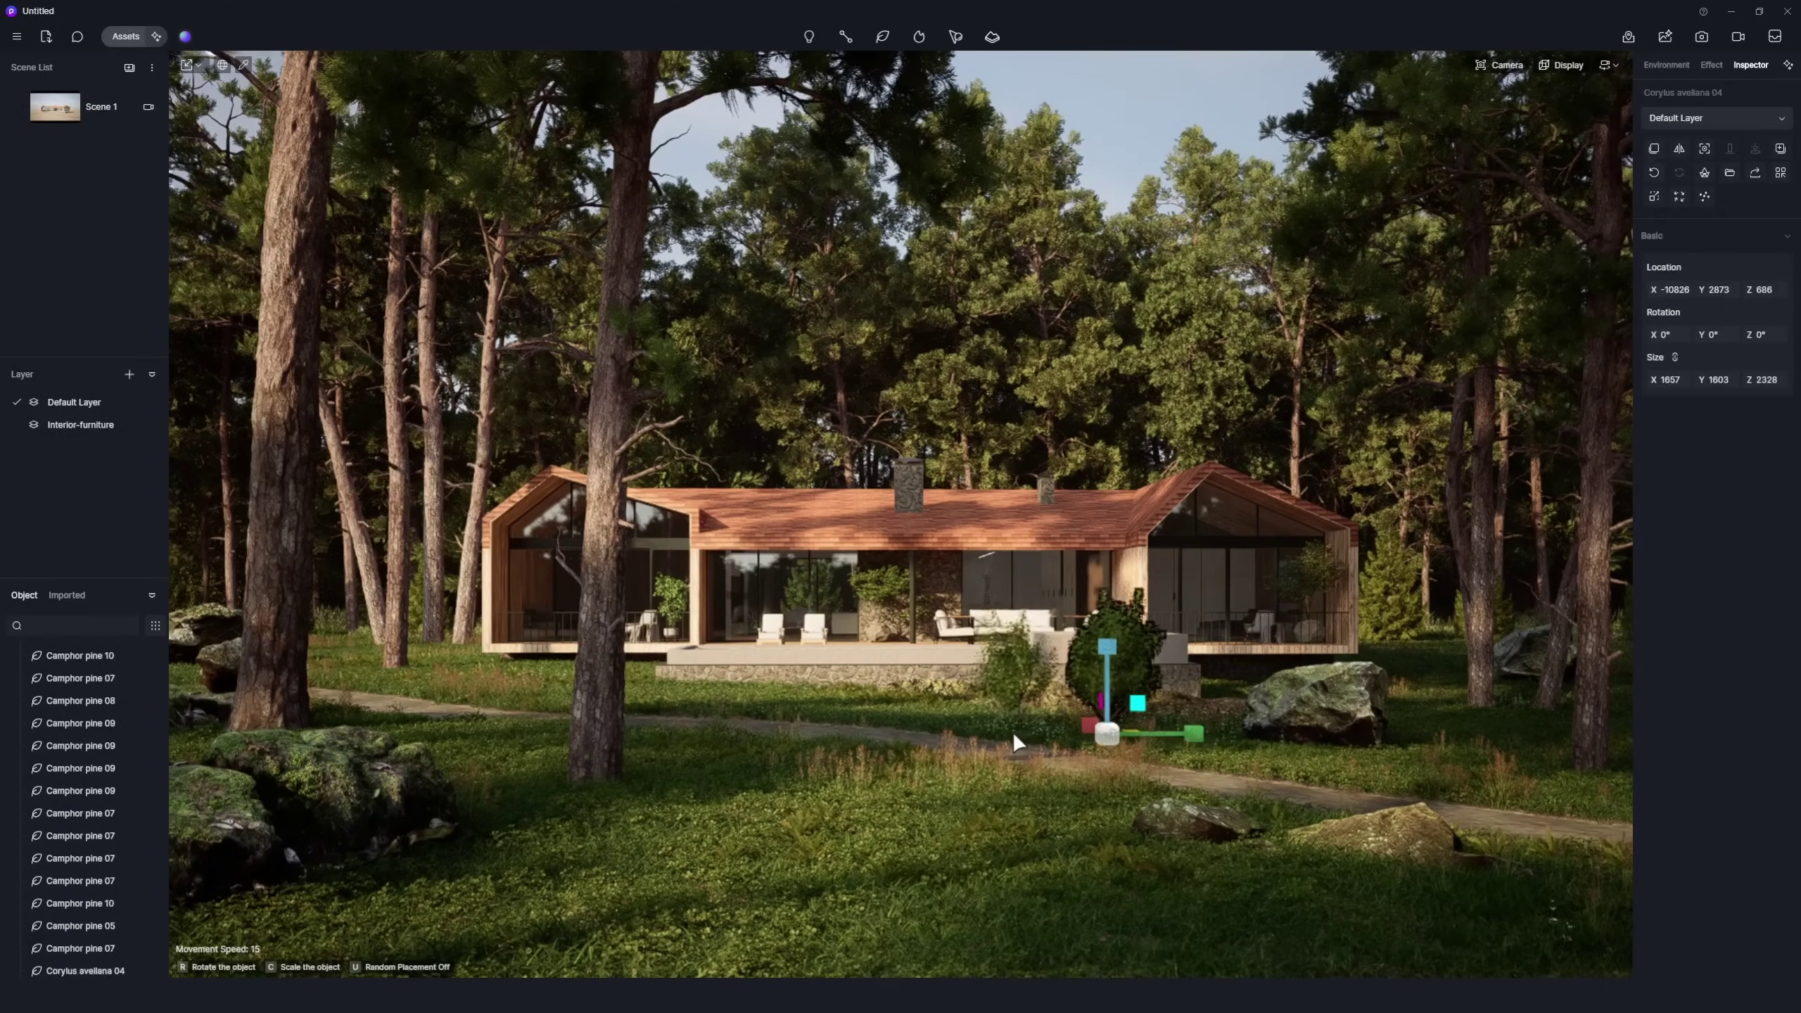
left_click(1548, 719)
left_click(420, 685)
key("Escape")
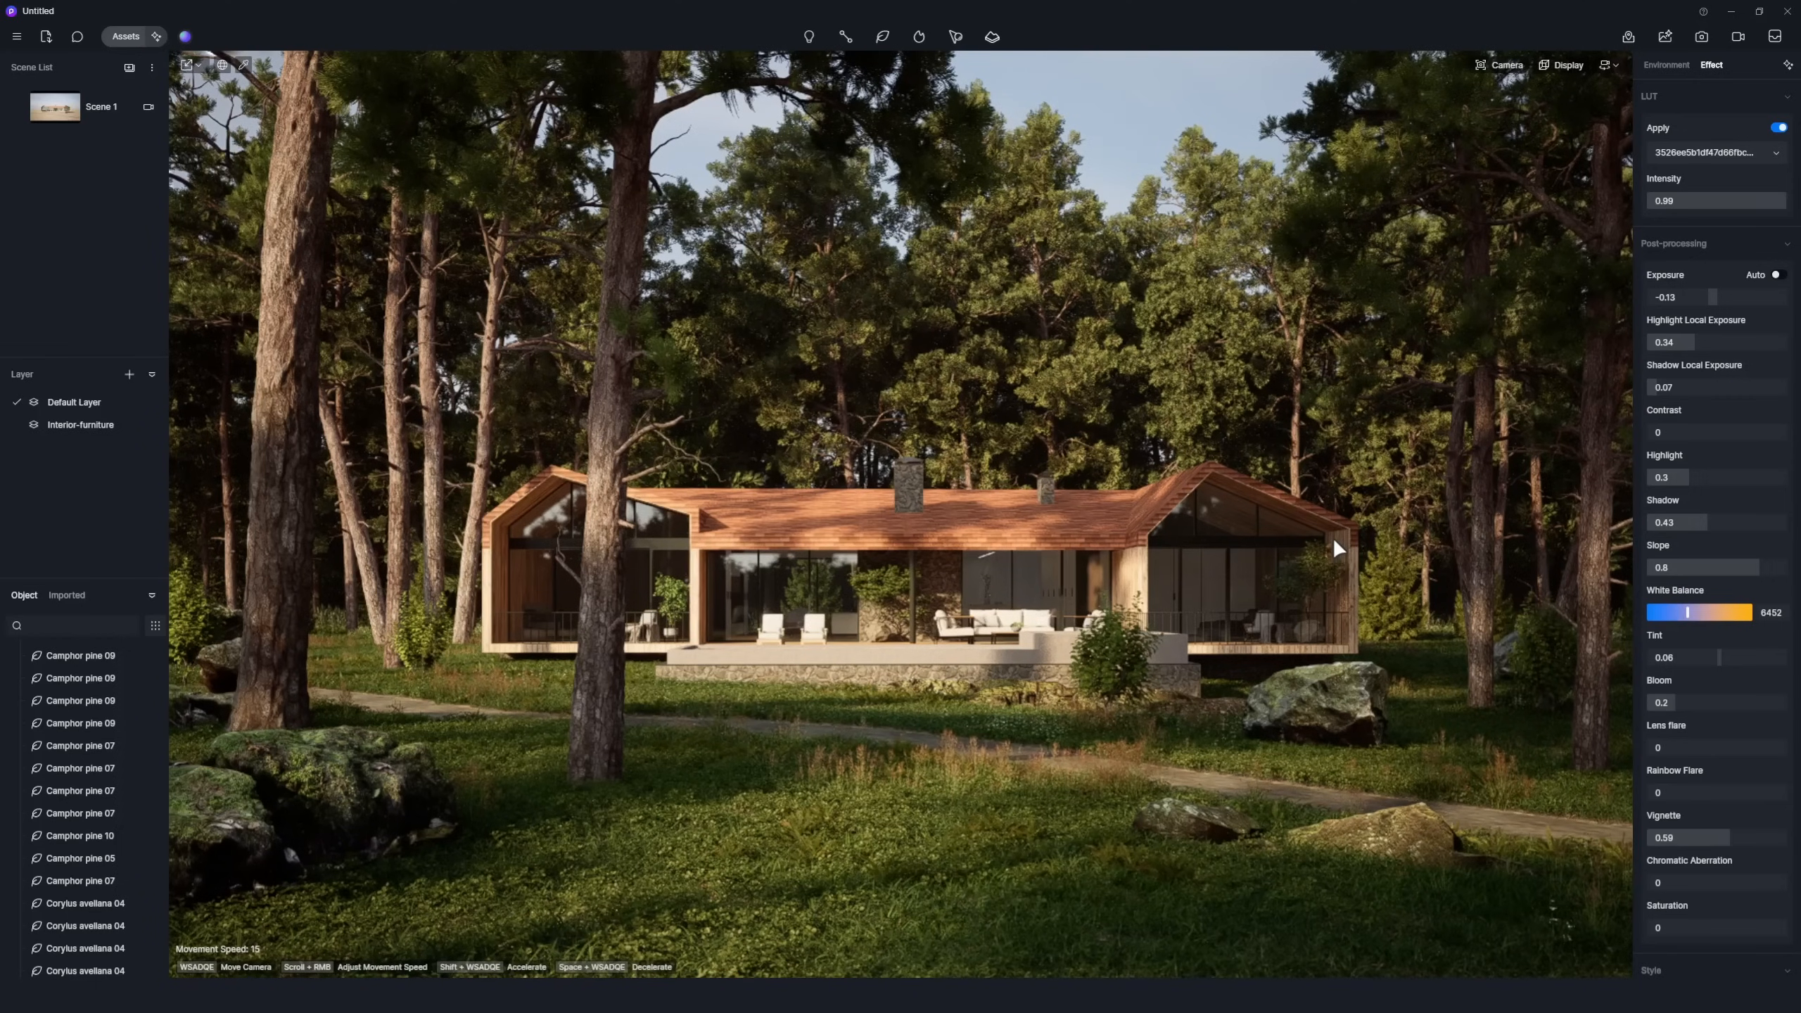
Set the still image output to the 6K preset, check Channels, then switch to Video.
left_click(1701, 37)
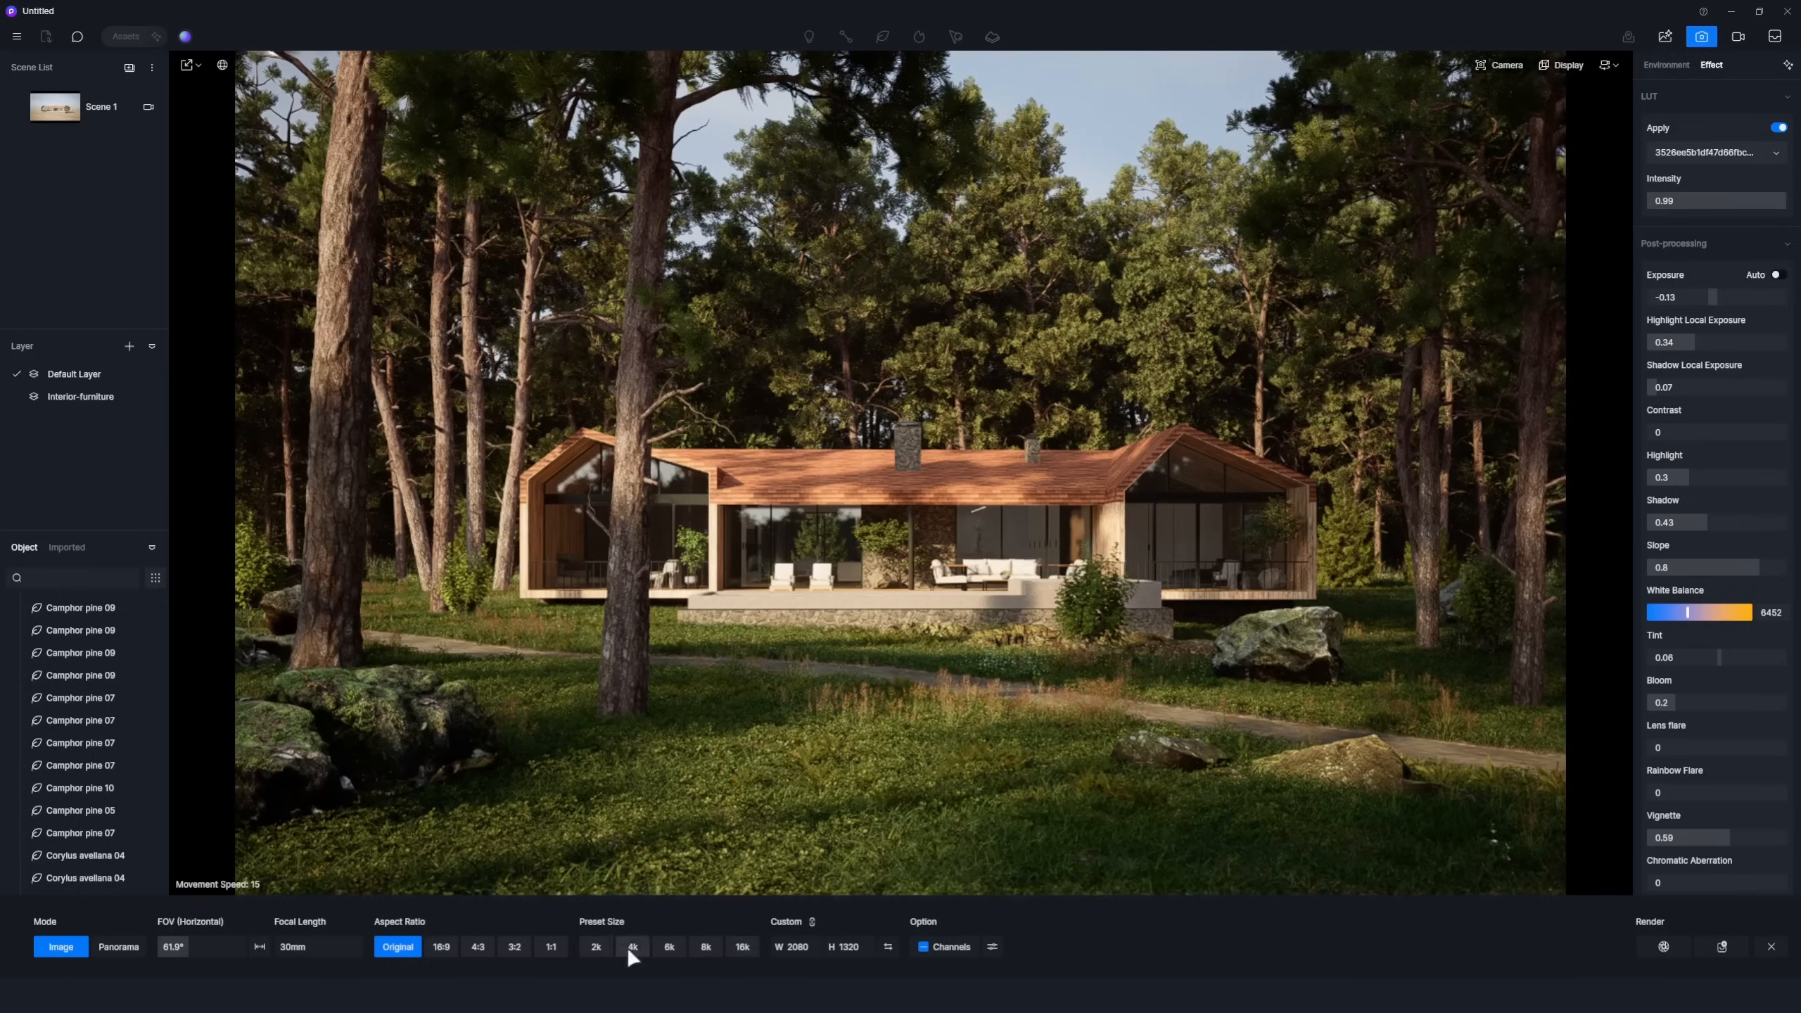
left_click(666, 943)
left_click(993, 947)
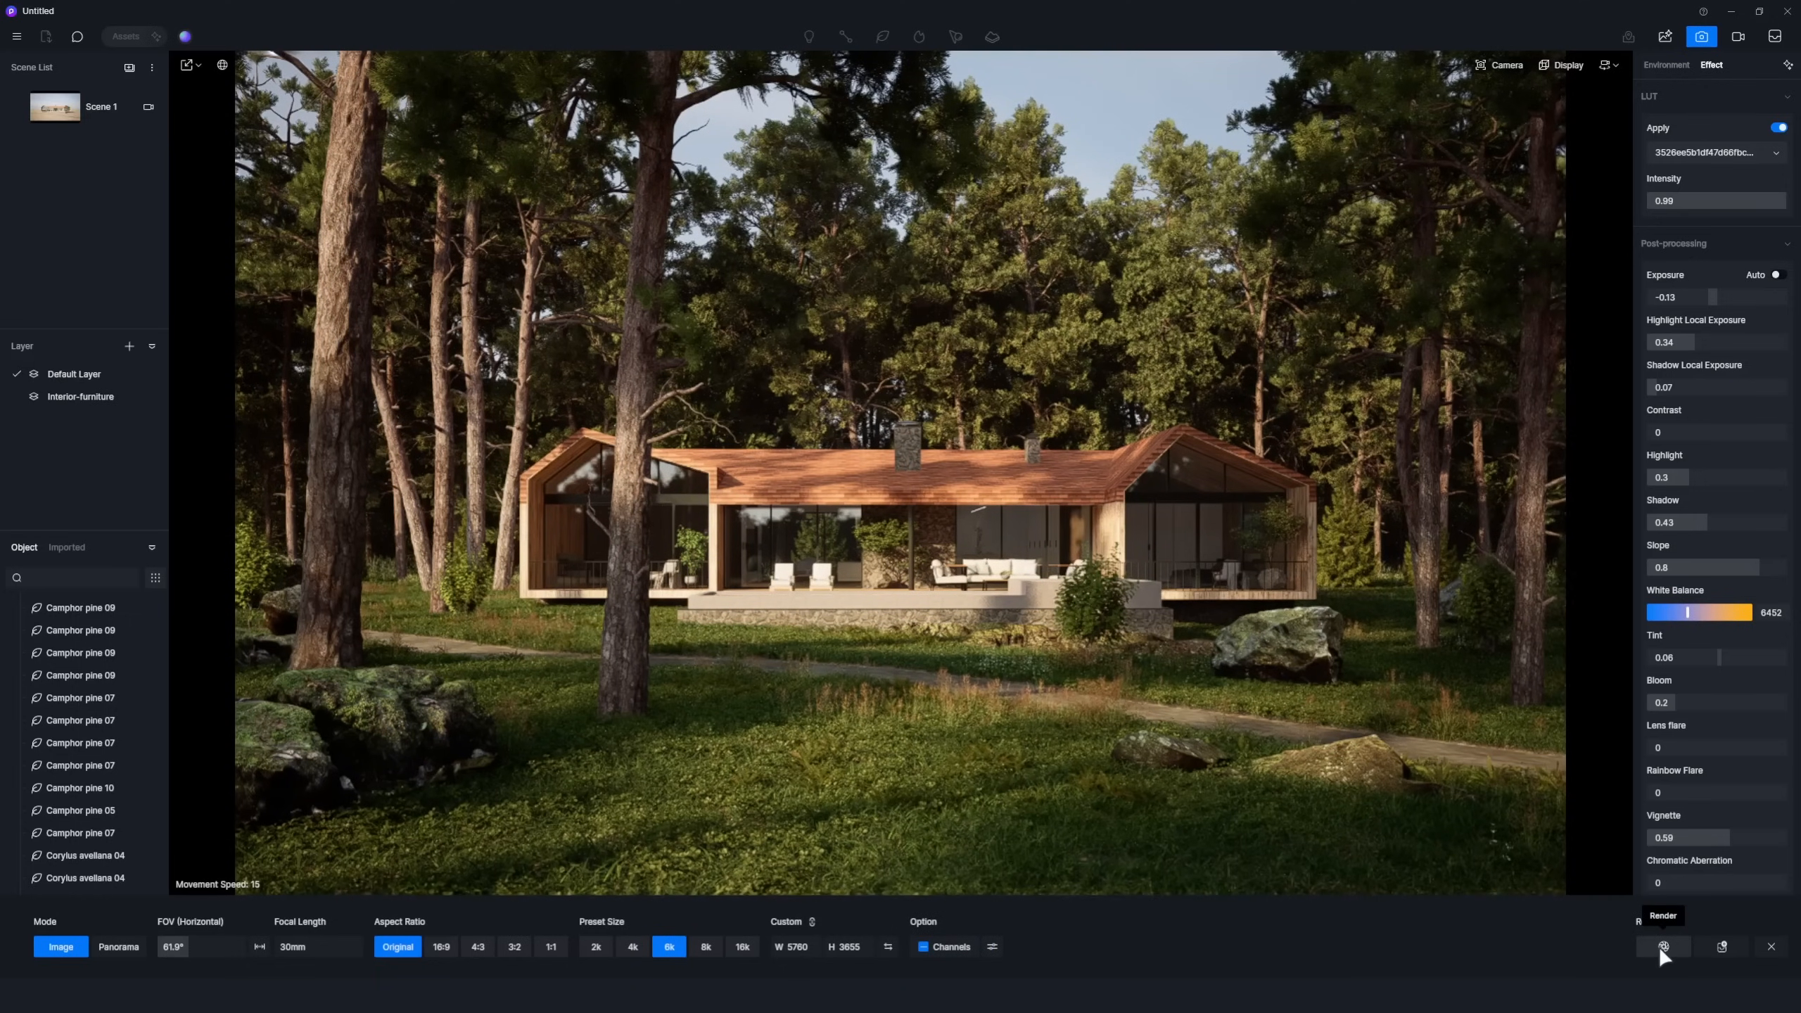
left_click(1739, 36)
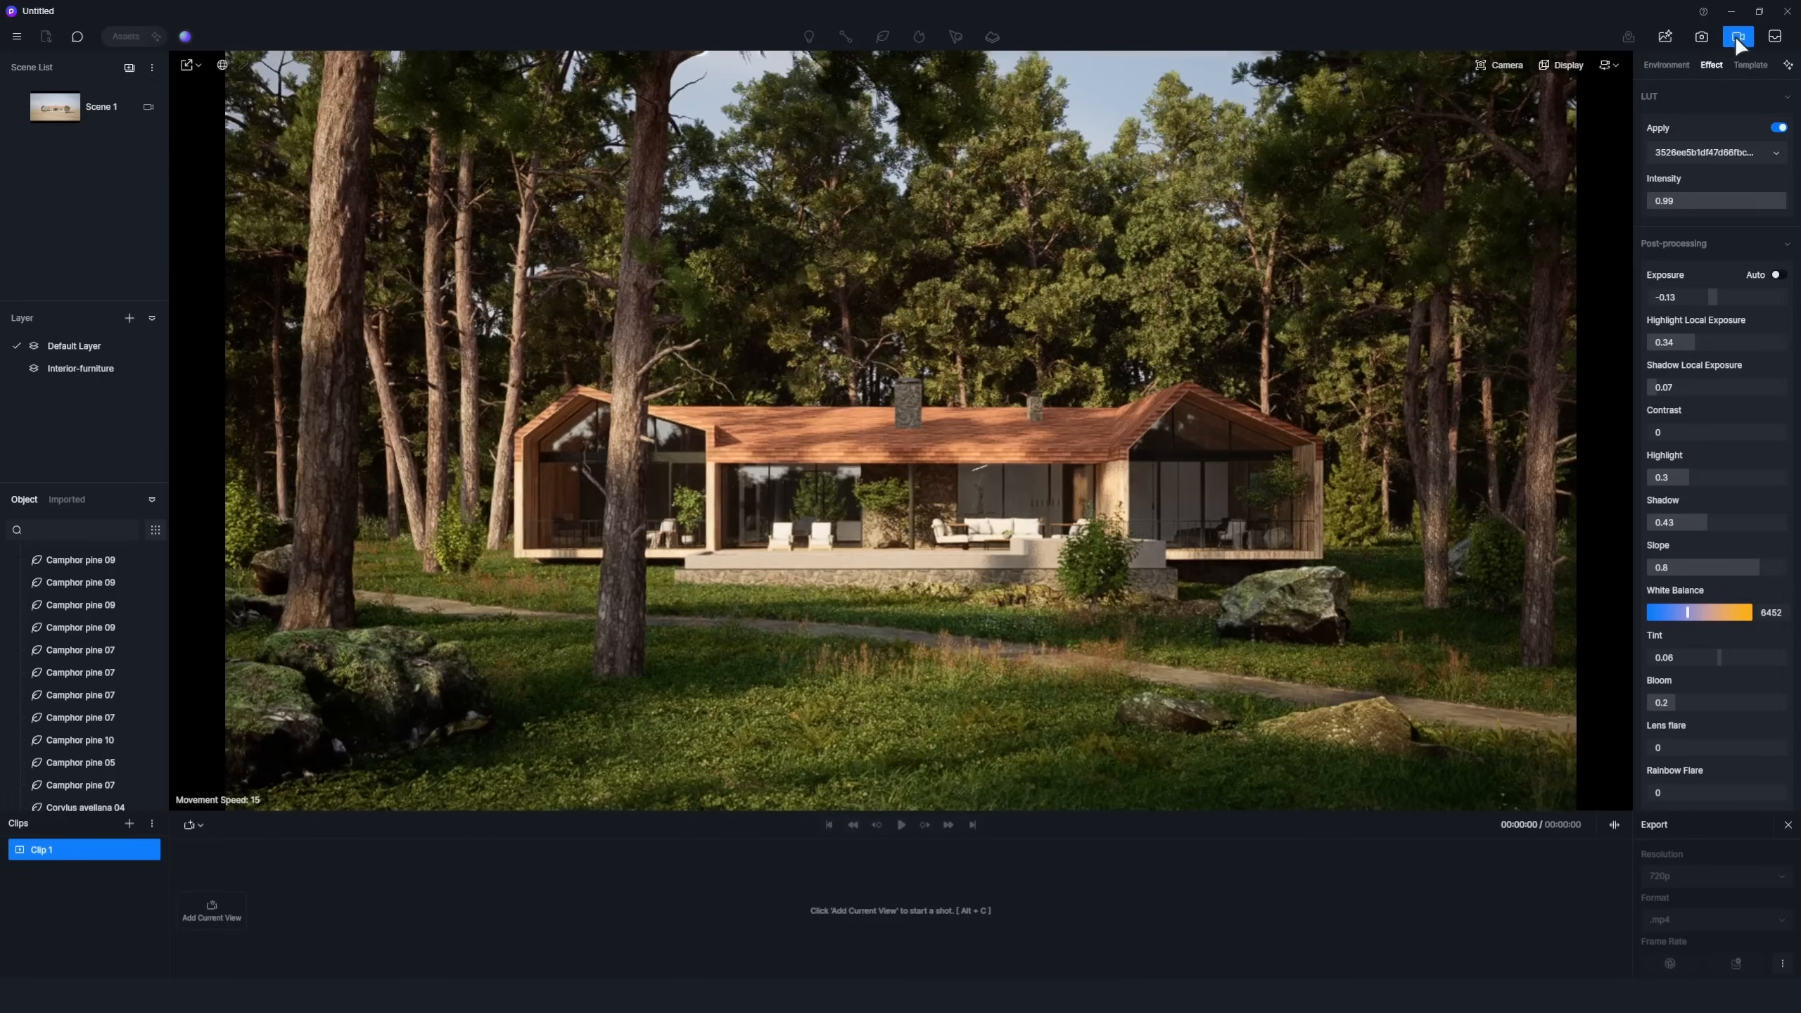
Add the current view as Shot 1 of Clip 1 in the video timeline.
left_click(214, 915)
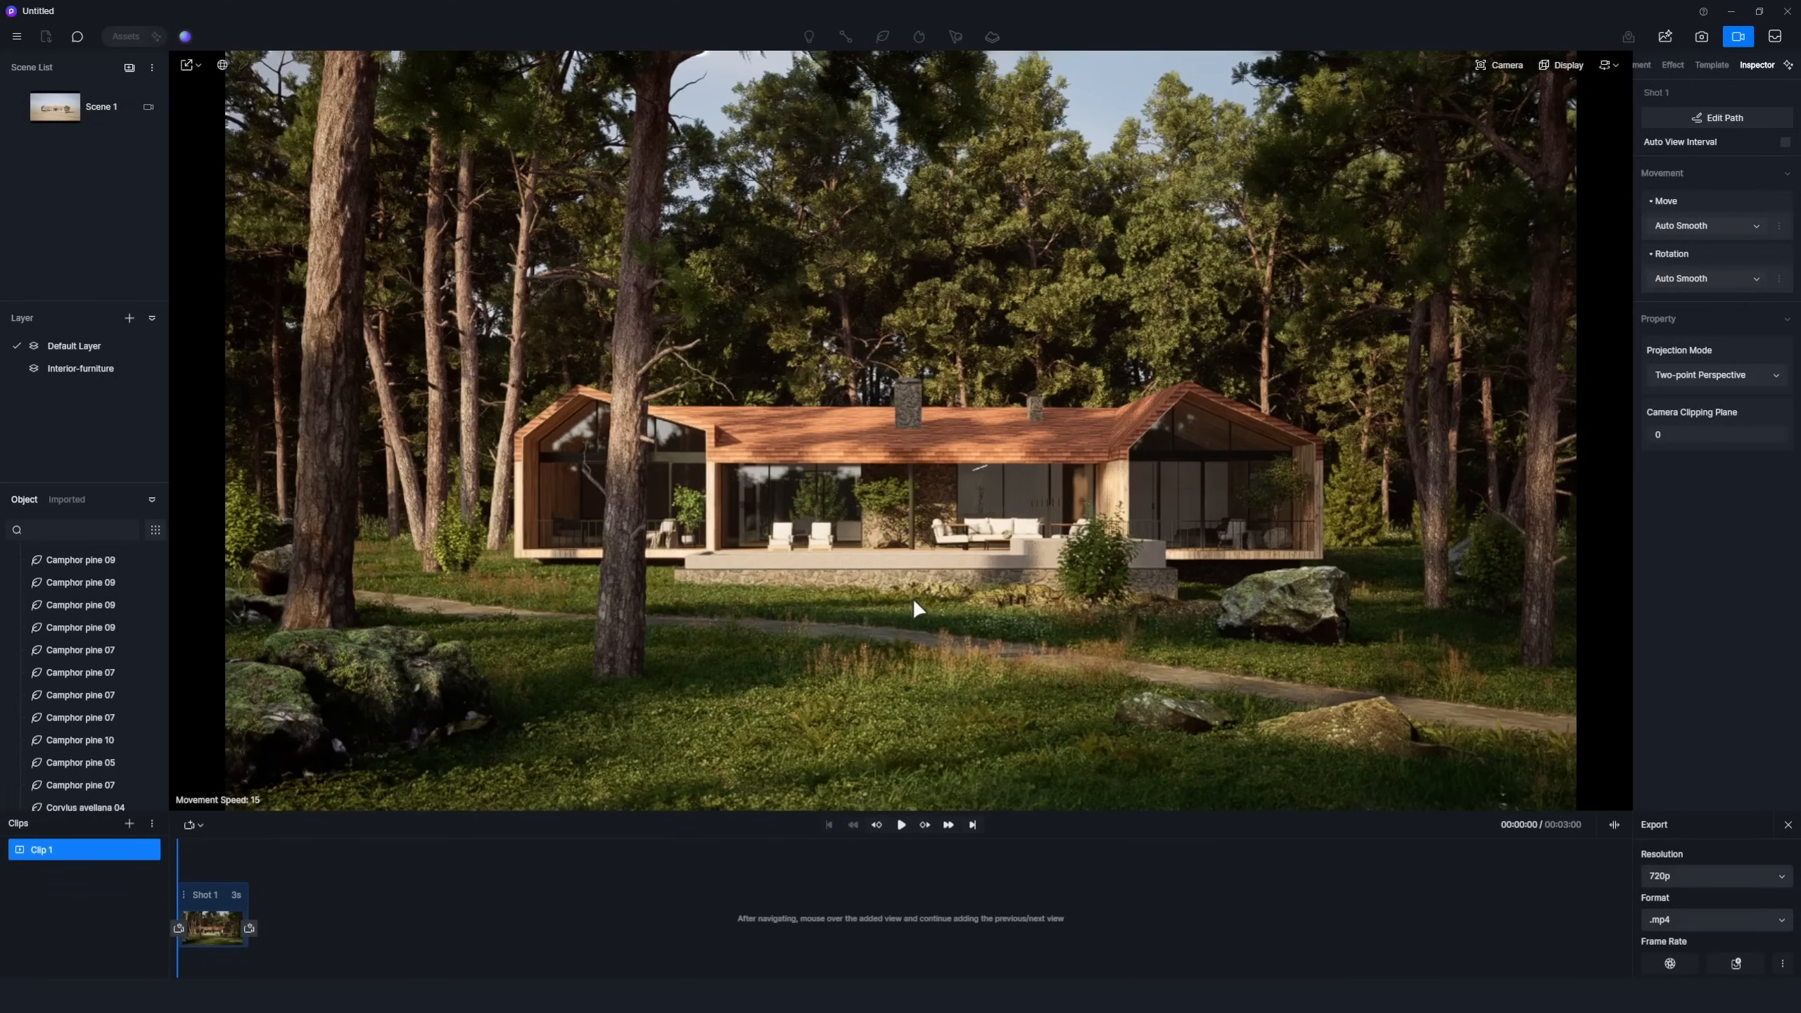